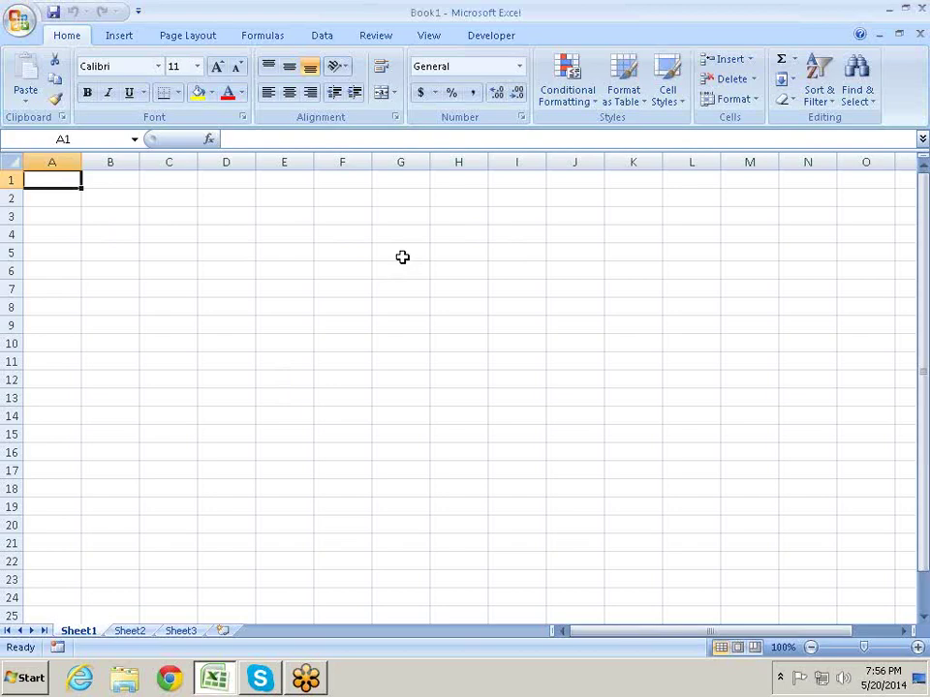
# - Fill A1:A16 with the formula =RANDBETWEEN(10,90)
pyautogui.hotkey('shift', 'Right')
pyautogui.hotkey('shift', 'Down')
pyautogui.hotkey('shift', 'Left')
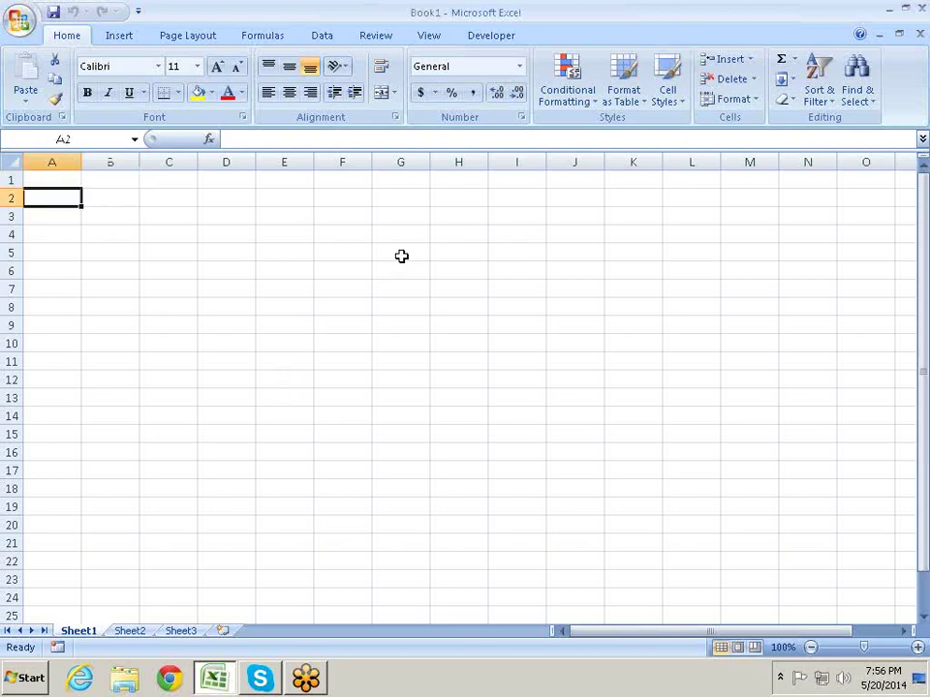
pyautogui.hotkey('shift', 'Down')
pyautogui.hotkey('shift', 'Down')
pyautogui.hotkey('shift', 'Down')
pyautogui.hotkey('shift', 'Down')
pyautogui.hotkey('shift', 'Down')
pyautogui.hotkey('shift', 'Down')
pyautogui.write('=')
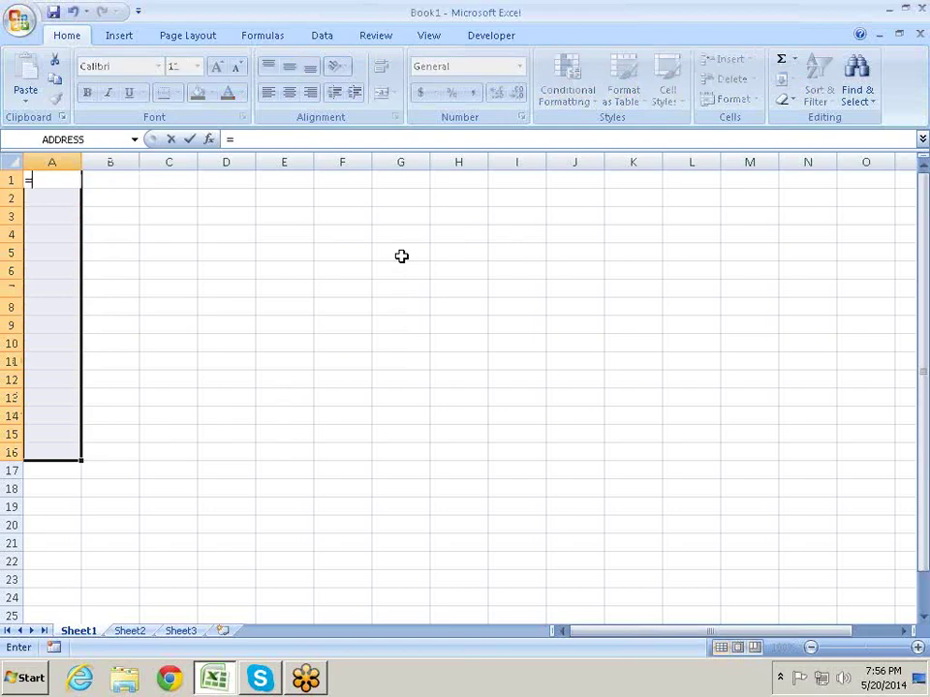
pyautogui.write('ran')
pyautogui.press('Down')
pyautogui.press('Tab')
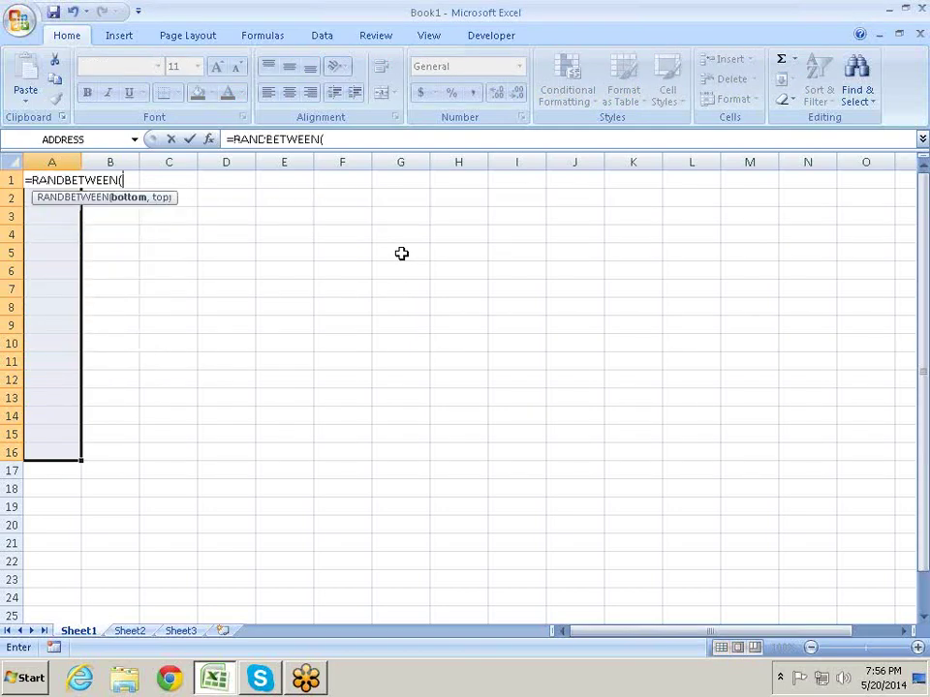
pyautogui.write('10')
pyautogui.write(',90')
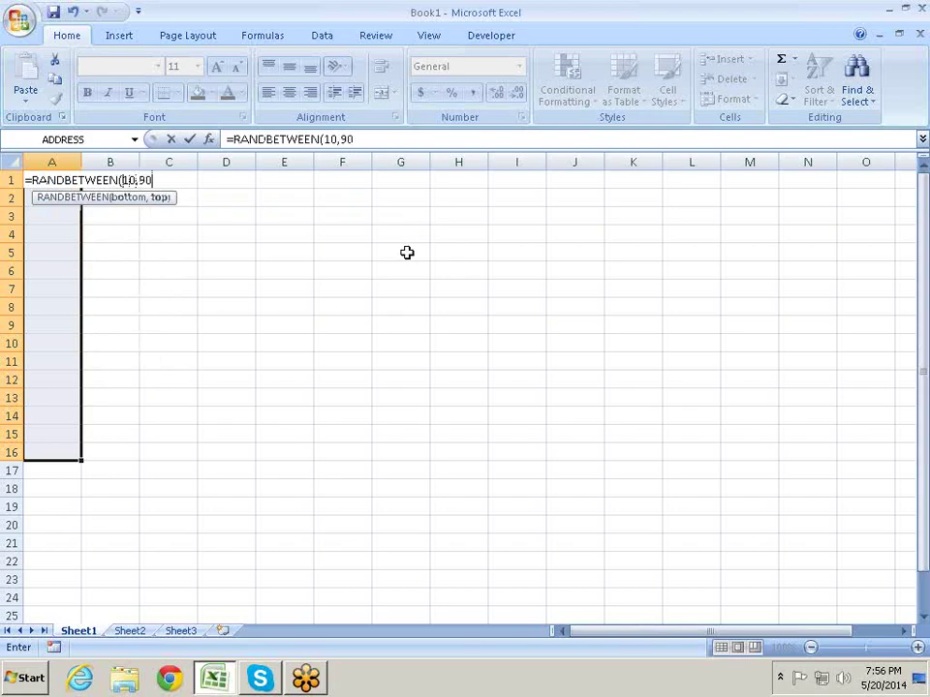
pyautogui.press('Return')
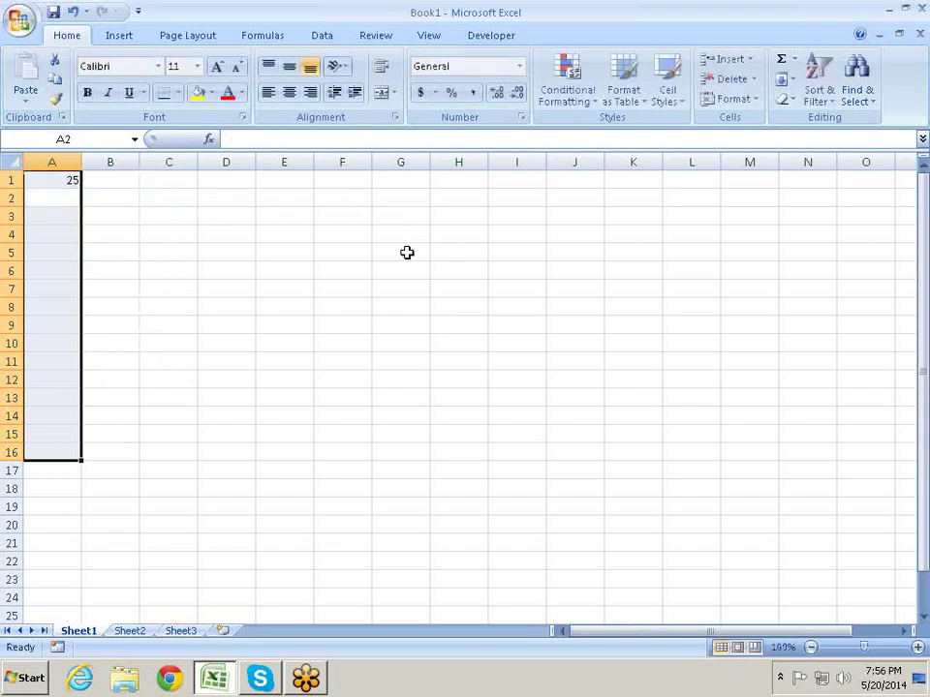
pyautogui.hotkey('ctrl', 'd')
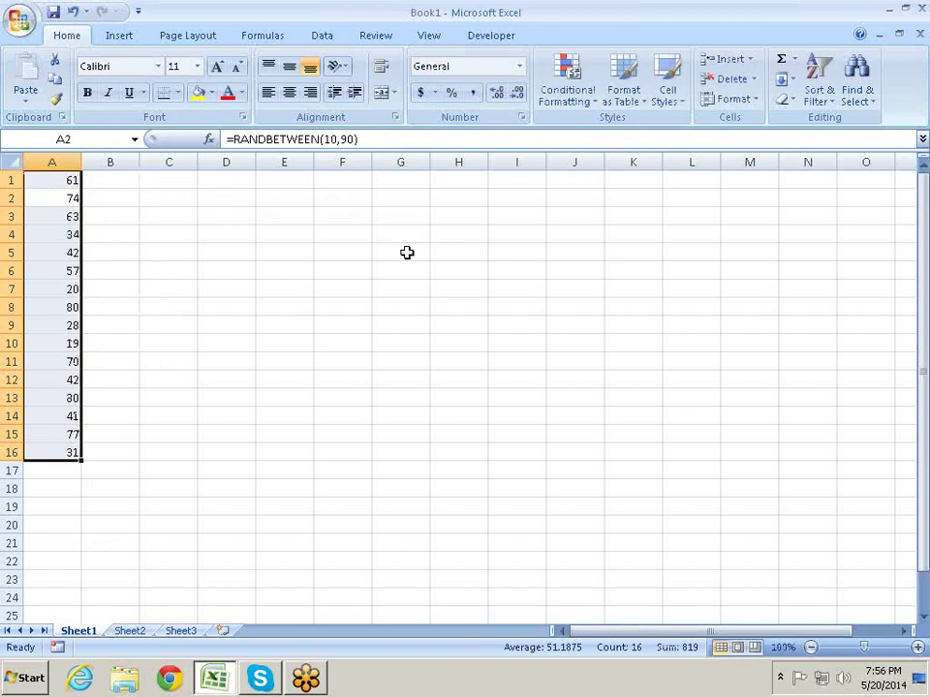
# - Freeze the random numbers in A1:A16 as fixed values with Paste Special > Values
pyautogui.hotkey('ctrl', 'c')
pyautogui.hotkey('ctrl', 'alt', 'v')
pyautogui.press('v')
pyautogui.press('Return')
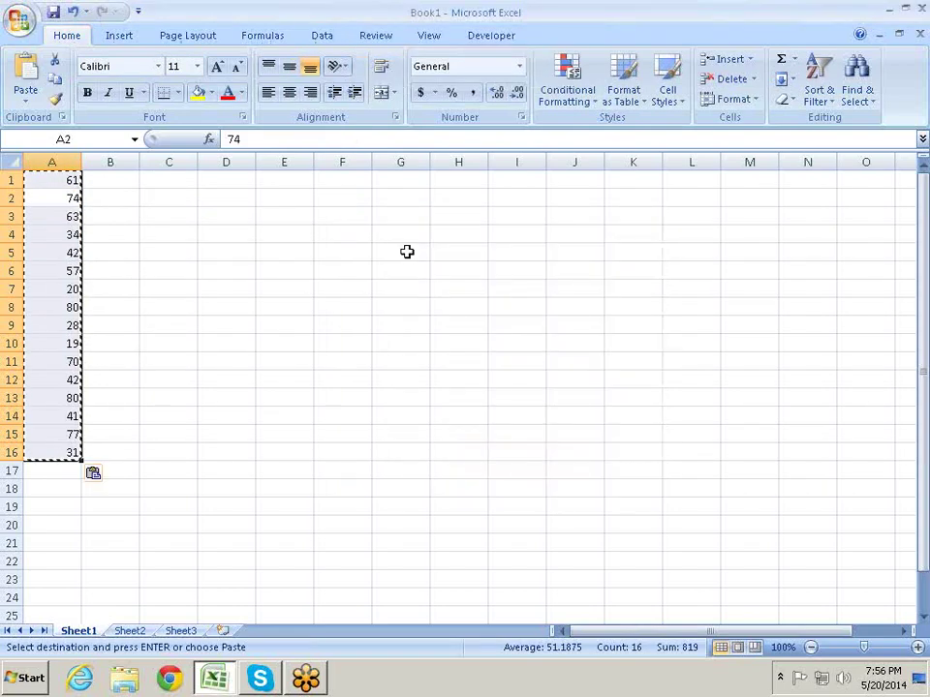
pyautogui.press('Escape')
pyautogui.press('Right')
pyautogui.press('Right')
pyautogui.press('Right')
pyautogui.press('Up')
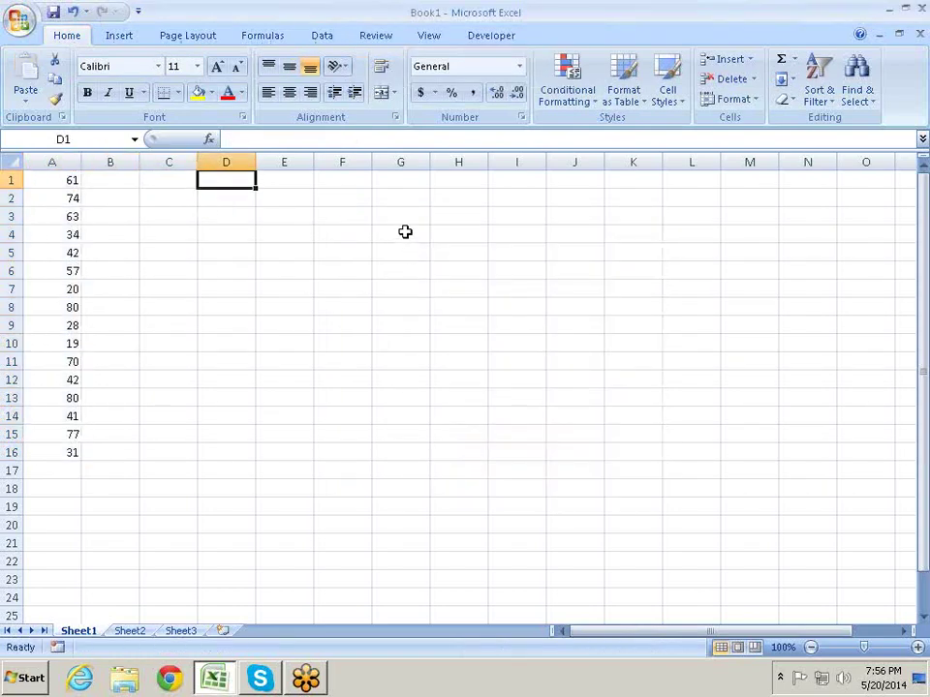
# - Number D1:D16 from 1 to 16 by extending a 1, 2 series
pyautogui.write('1.2')
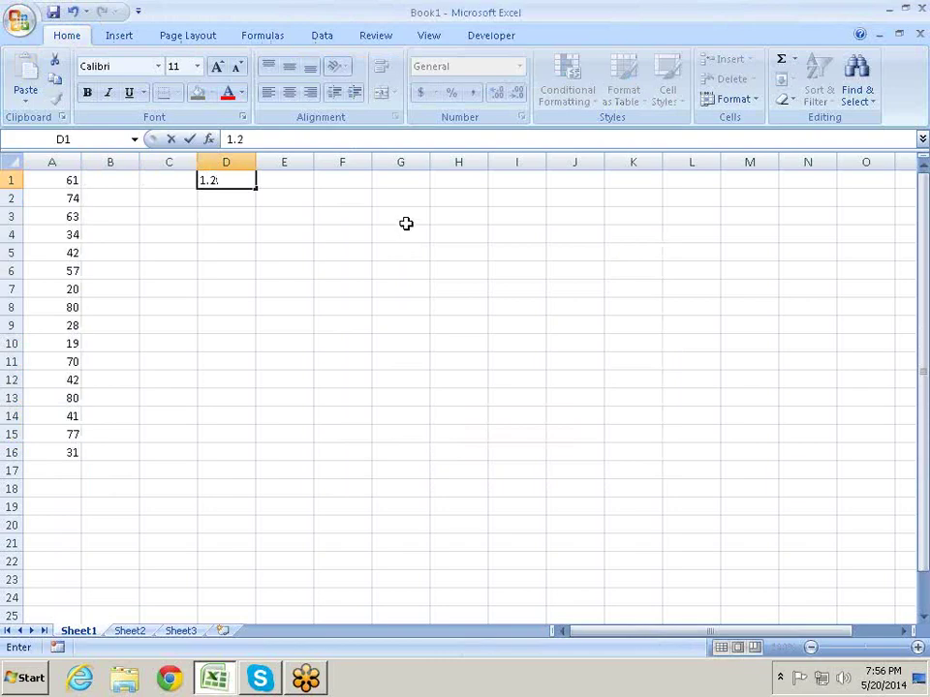
pyautogui.press('BackSpace')
pyautogui.press('BackSpace')
pyautogui.press('BackSpace')
pyautogui.write('1')
pyautogui.press('Return')
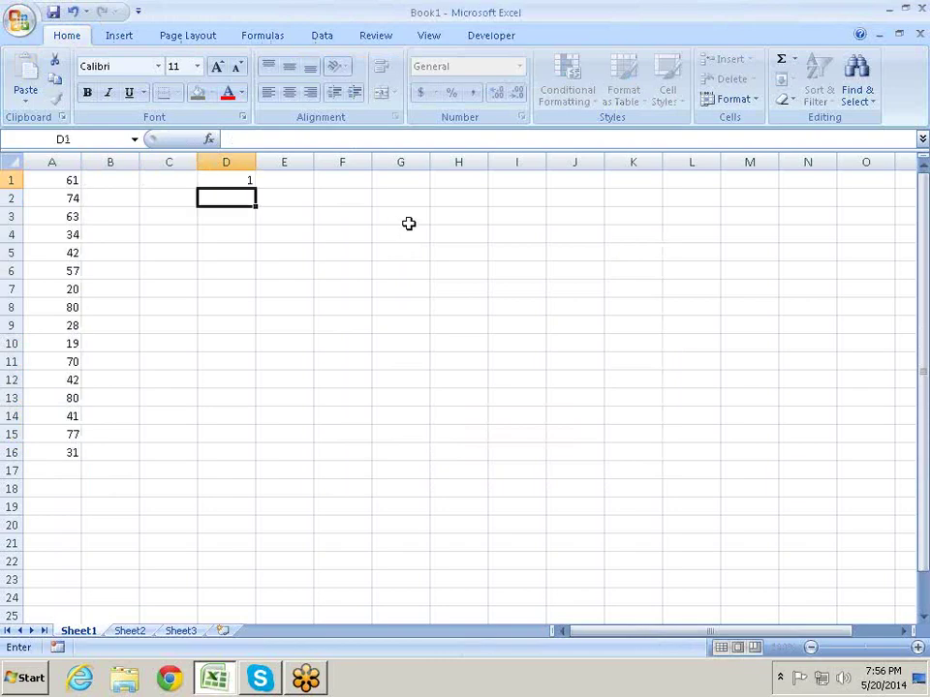
pyautogui.write('2')
pyautogui.press('Return')
pyautogui.press('Up')
pyautogui.press('Up')
pyautogui.hotkey('shift', 'Down')
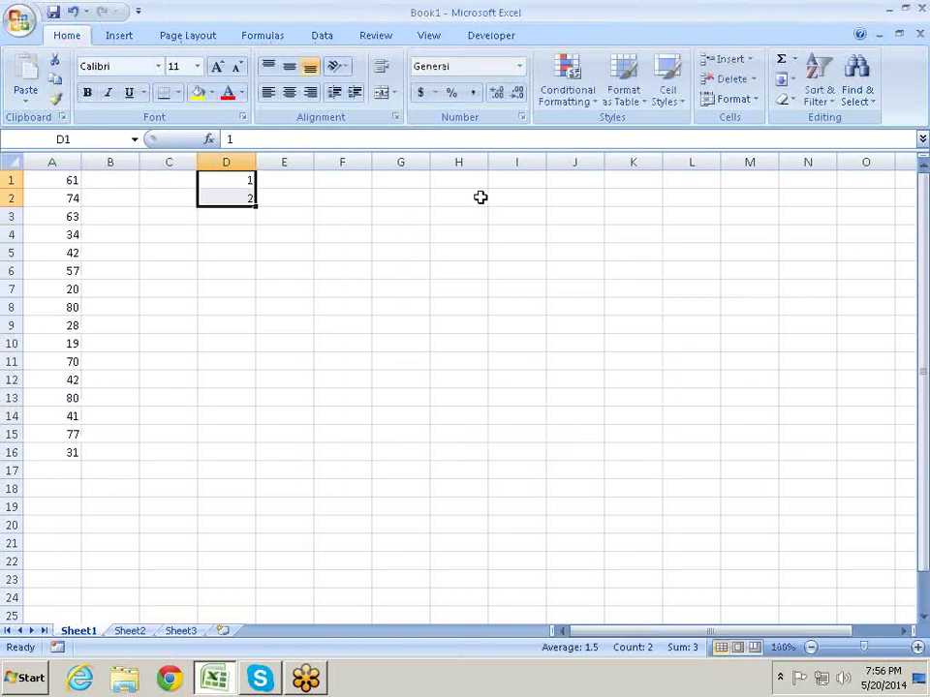
pyautogui.moveTo(256, 206); pyautogui.dragTo(228, 459)
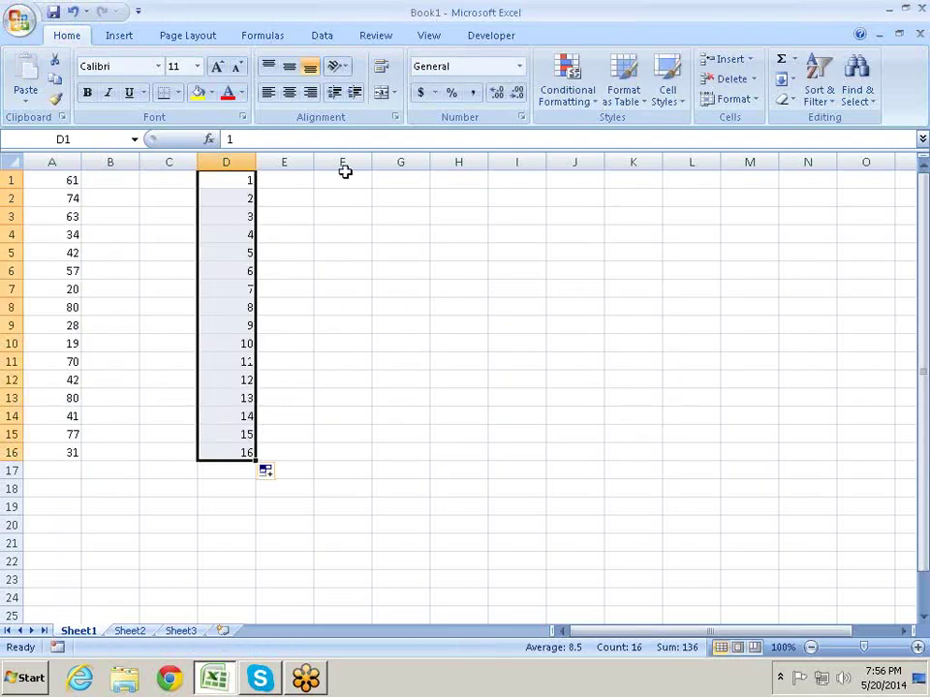
# - Insert an empty row above row 1 of the data
pyautogui.click(10, 180)
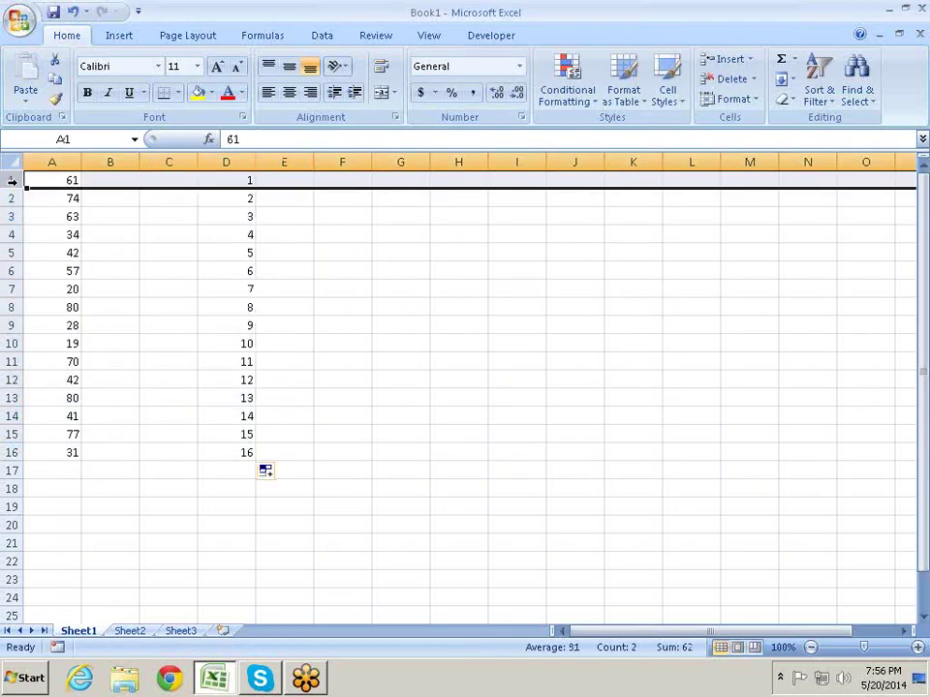
pyautogui.rightClick(12, 181)
pyautogui.click(114, 275)
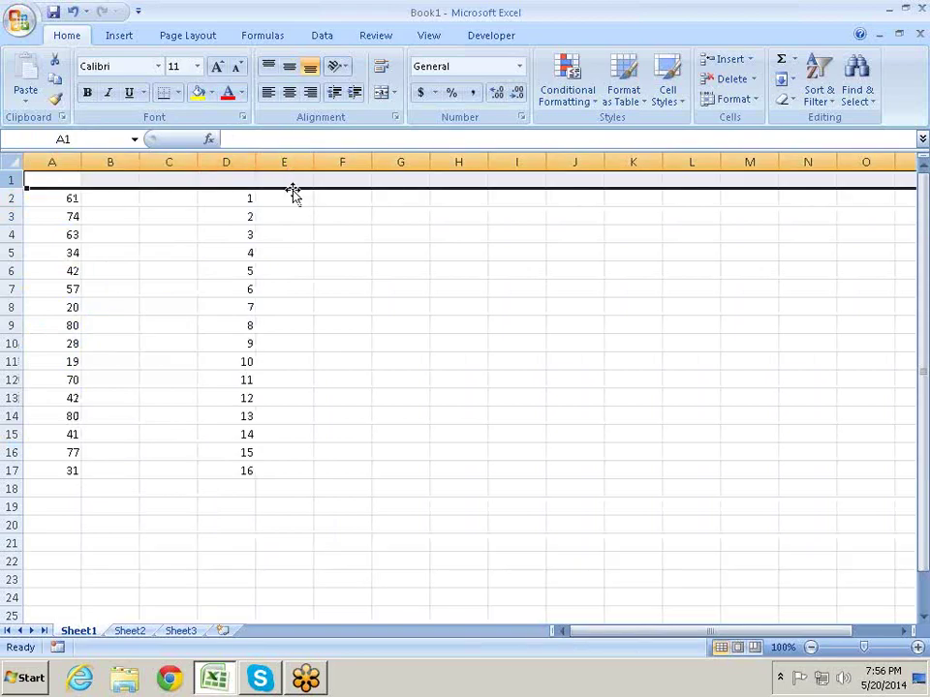
pyautogui.click(292, 181)
# - Add the heading 'Small' in E1 and enter =SMALL(A2:A17,D2) in E2
pyautogui.write('Smal')
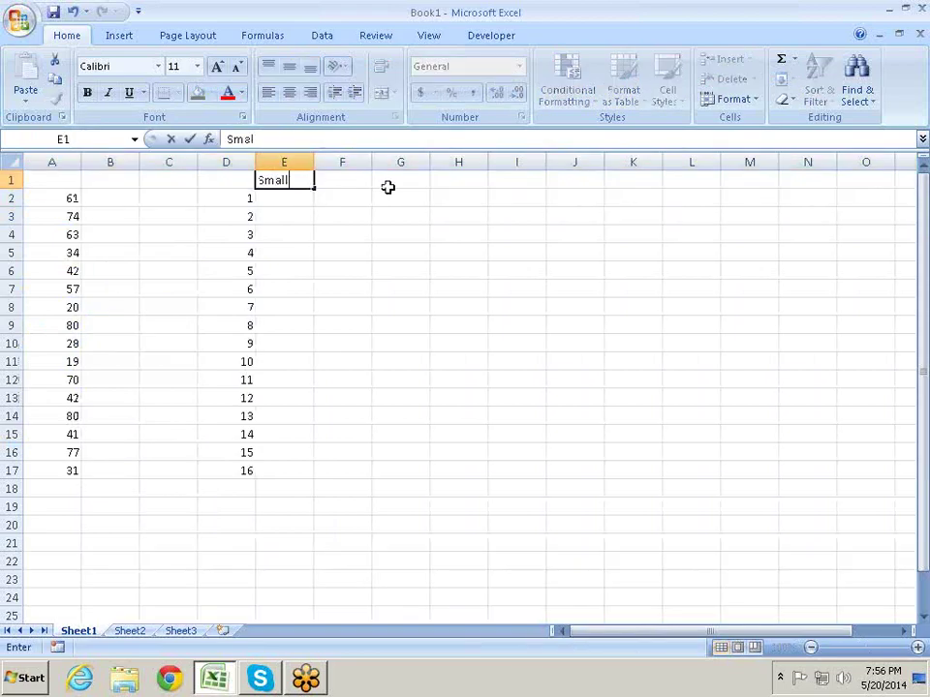
pyautogui.press('Return')
pyautogui.write('=')
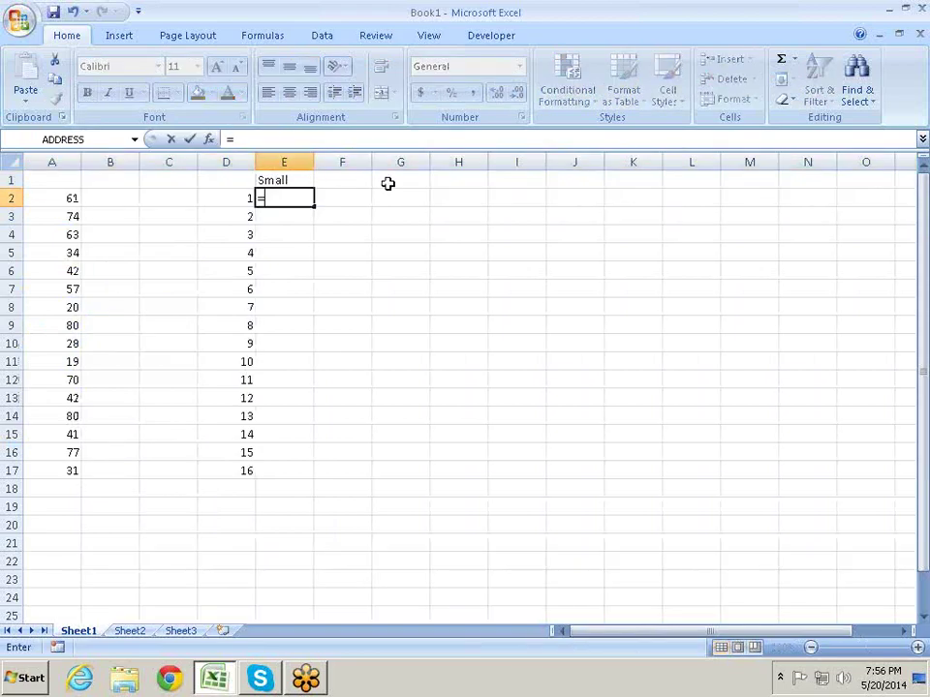
pyautogui.write('SMALL(')
pyautogui.press('Left')
pyautogui.press('Left')
pyautogui.press('Left')
pyautogui.press('Left')
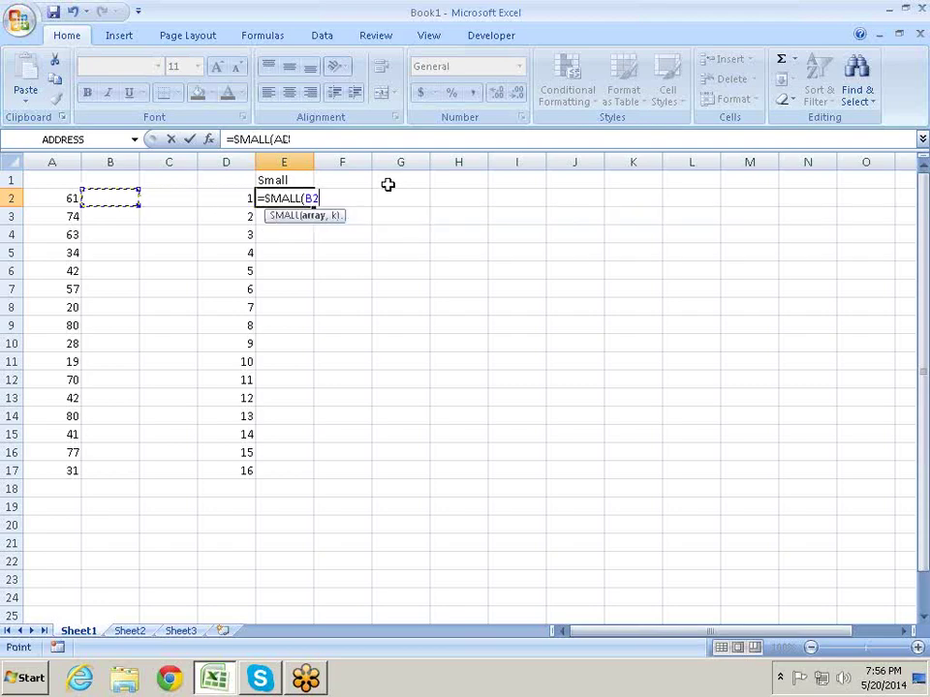
pyautogui.hotkey('ctrl', 'shift', 'Down')
pyautogui.write(',')
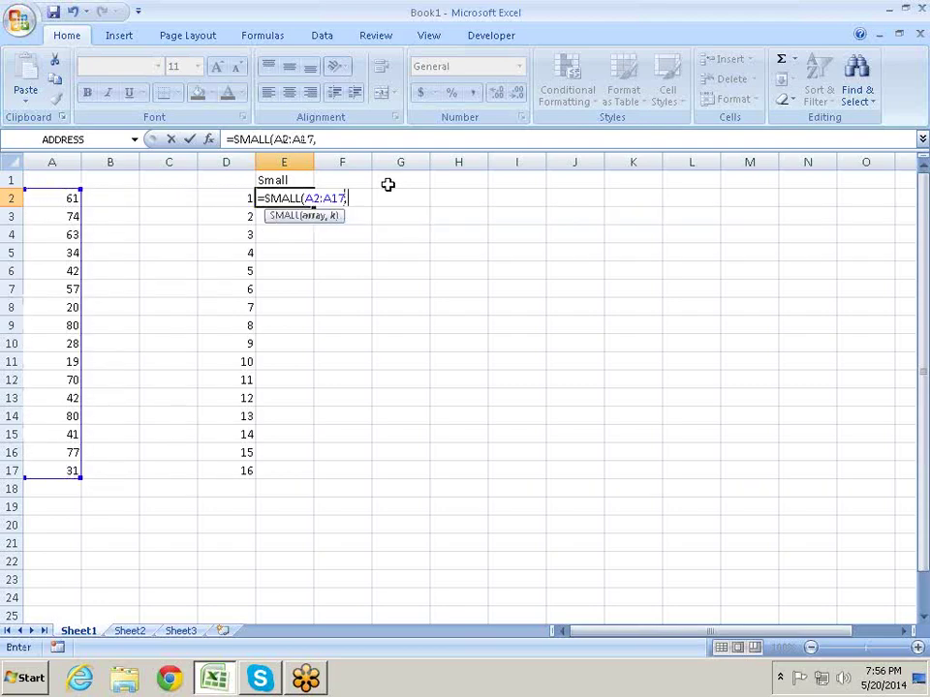
pyautogui.click(251, 197)
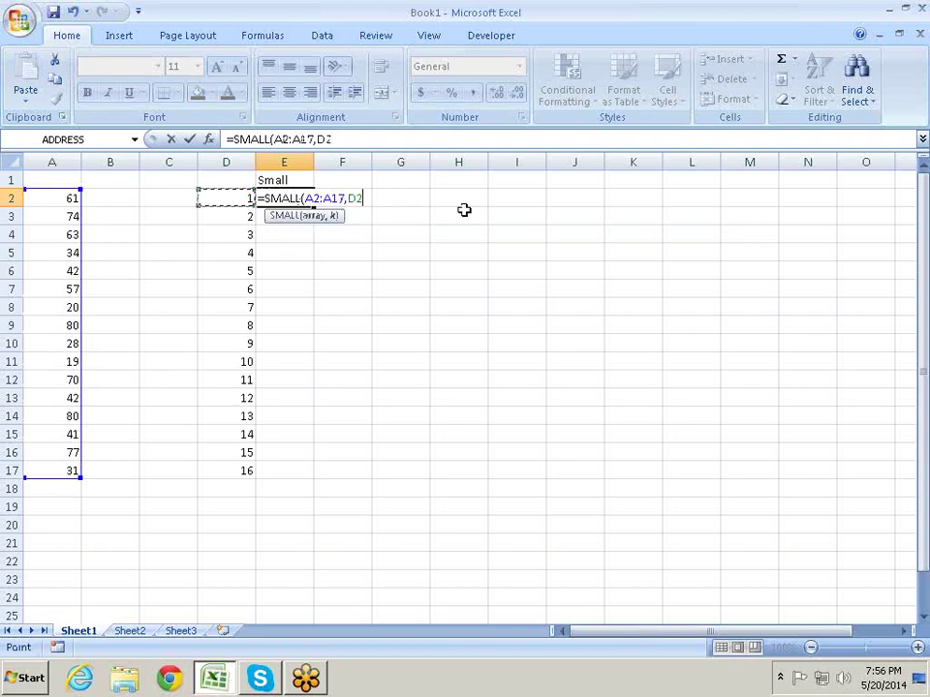
pyautogui.write(')')
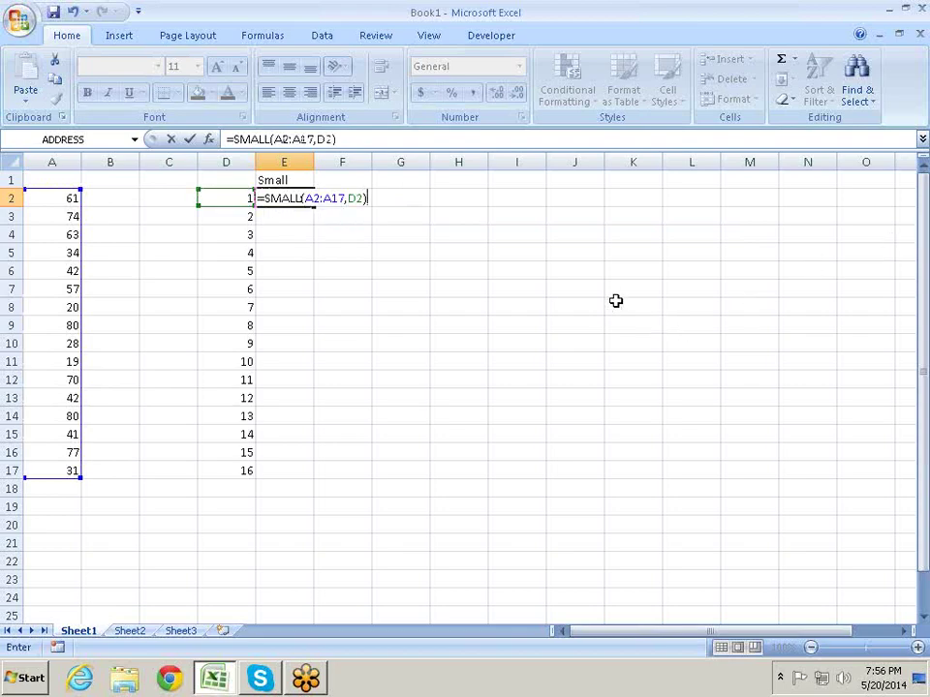
pyautogui.press('Return')
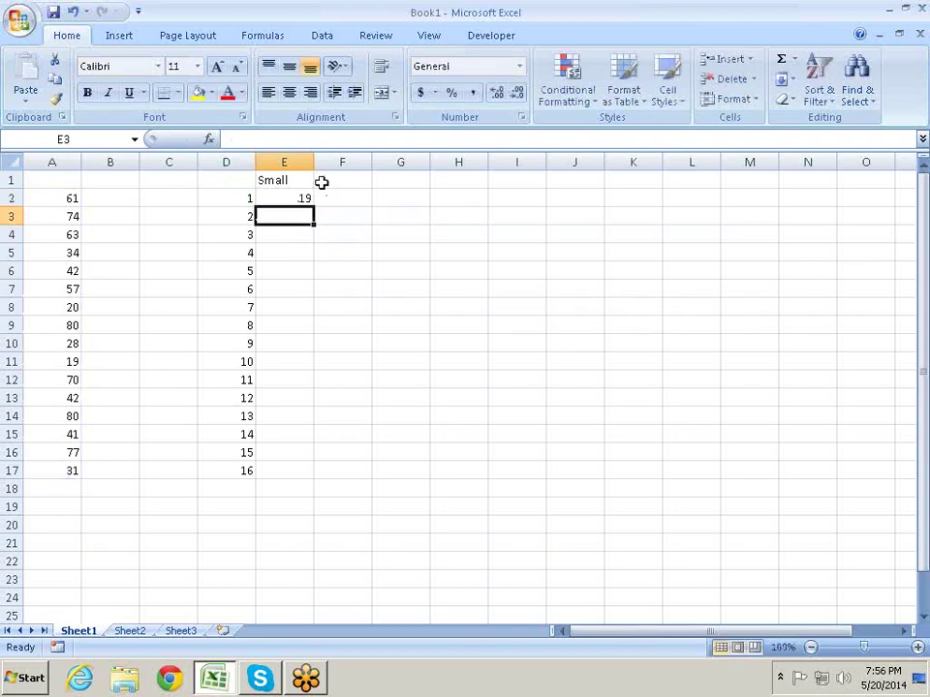
# - Make the range absolute as $A$2:$A$17 and fill the SMALL formula down to E17
pyautogui.press('Up')
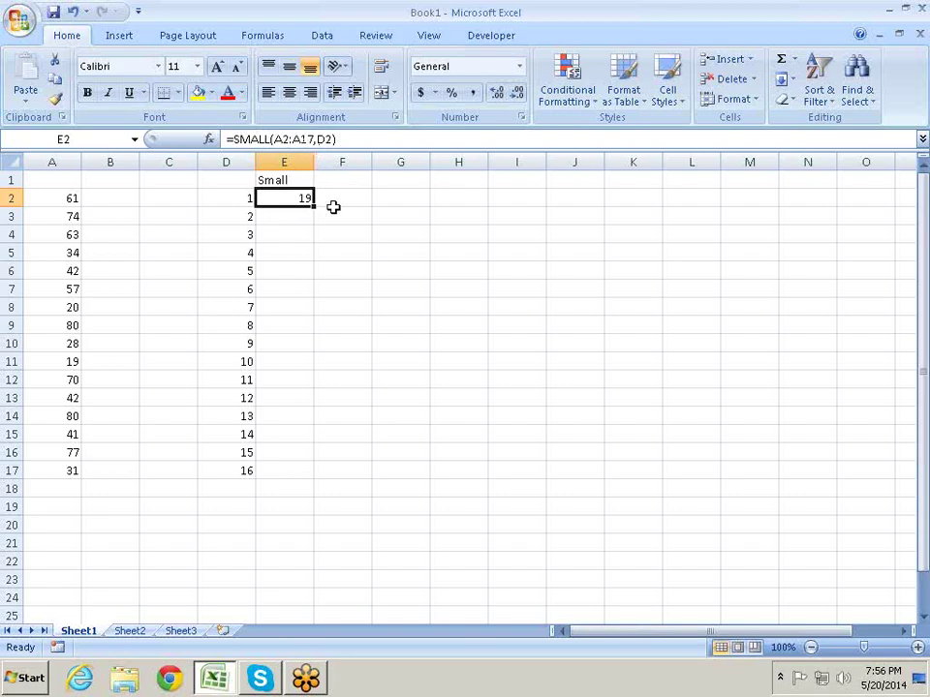
pyautogui.press('F2')
pyautogui.moveTo(343, 200); pyautogui.dragTo(308, 200)
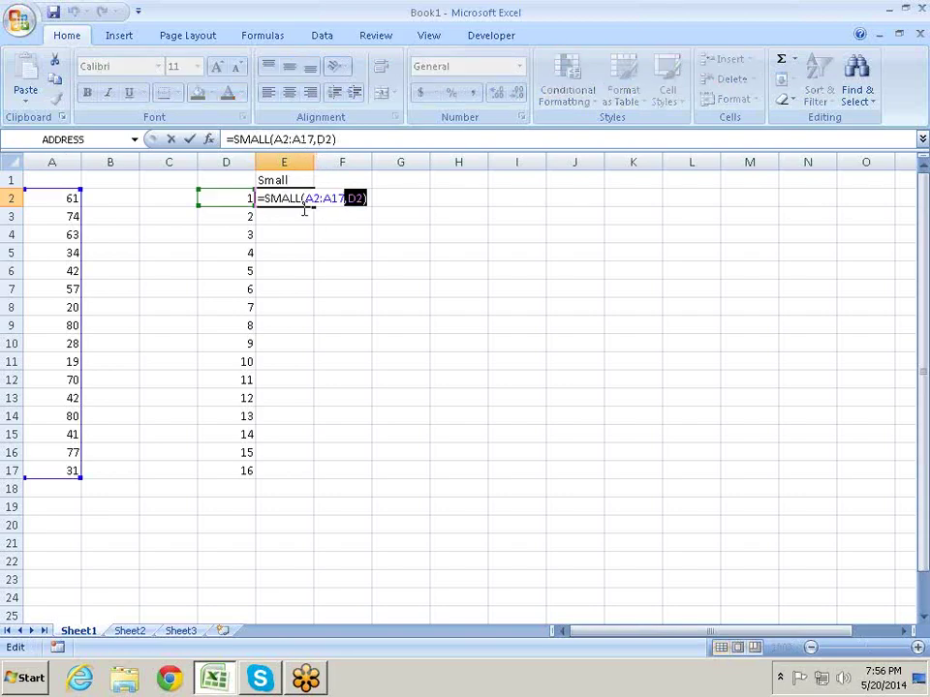
pyautogui.press('F4')
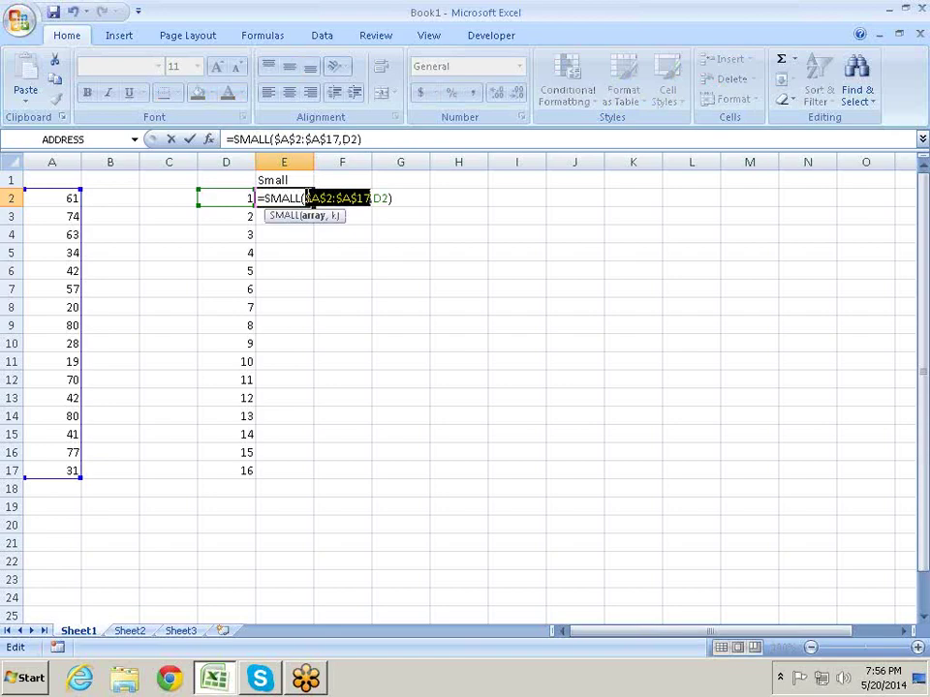
pyautogui.press('Return')
pyautogui.press('Up')
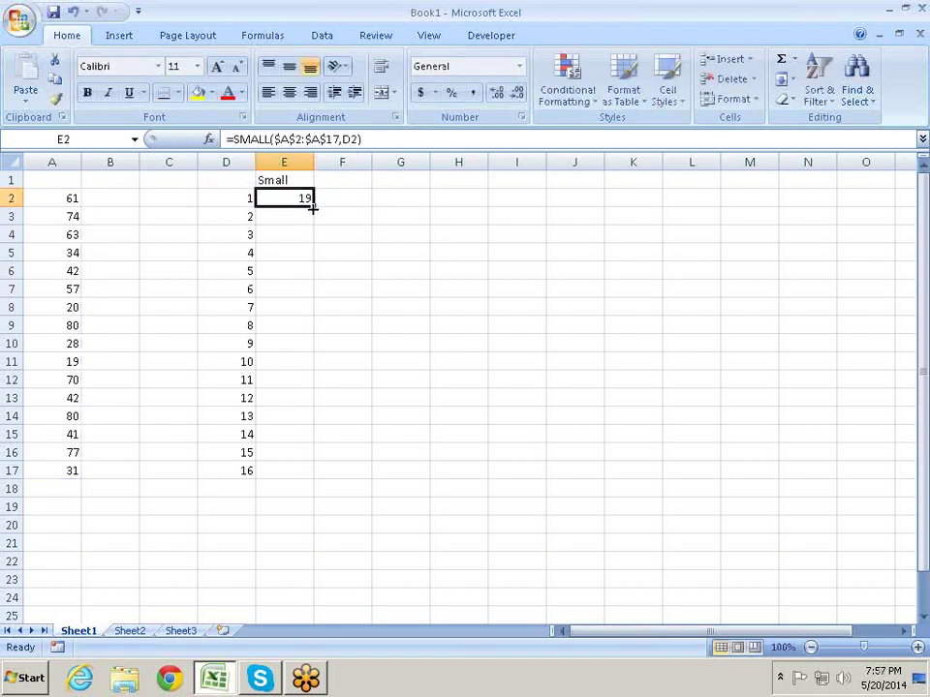
pyautogui.doubleClick(313, 208)
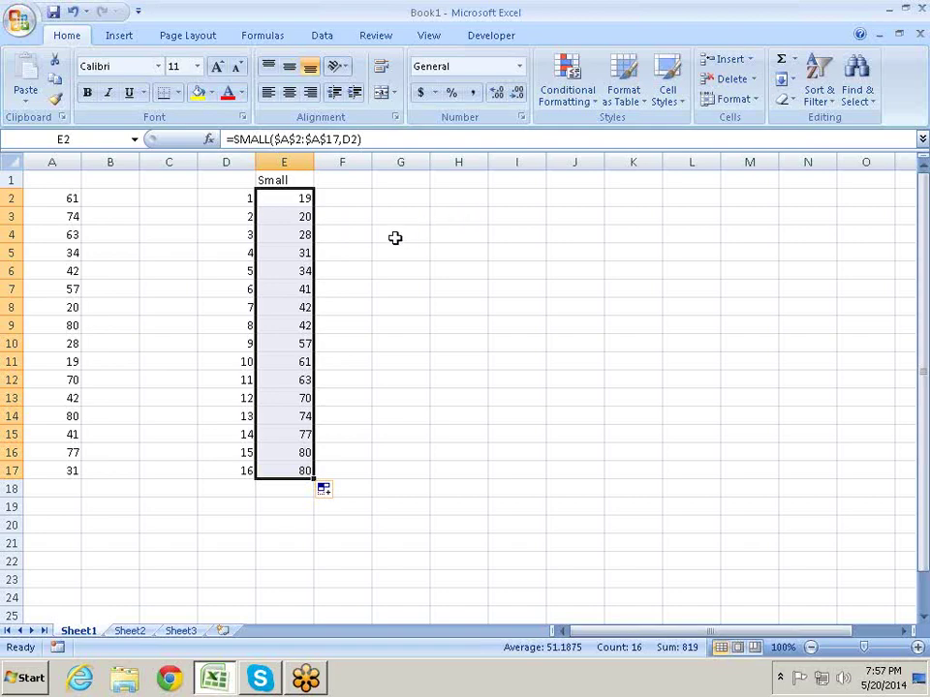
pyautogui.click(328, 180)
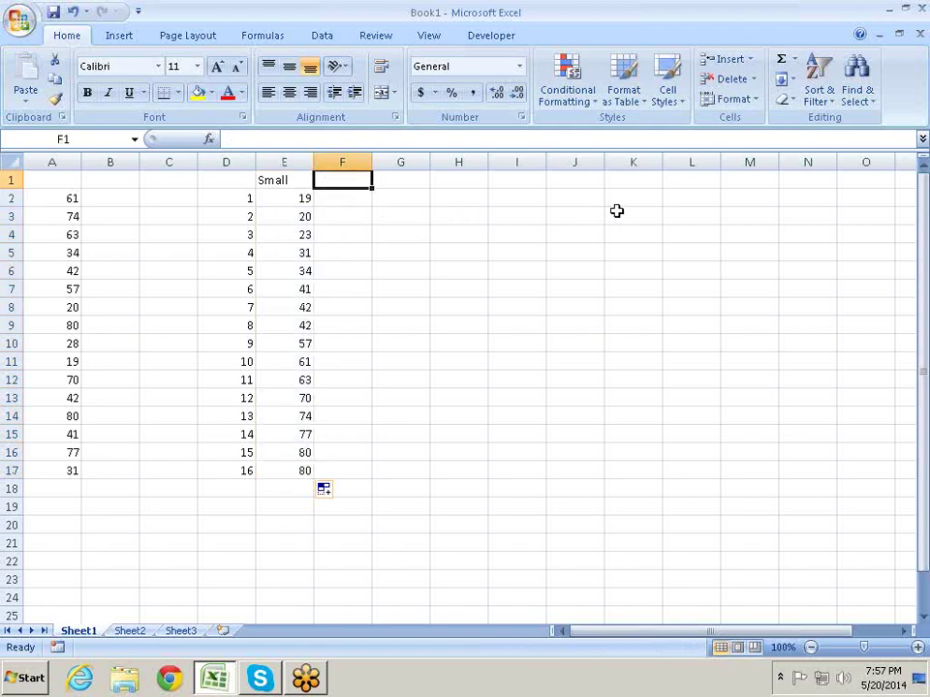
# - Add the heading 'Large' in F1 and enter =LARGE($A$2:$A$17,D2) in F2
pyautogui.write('Large')
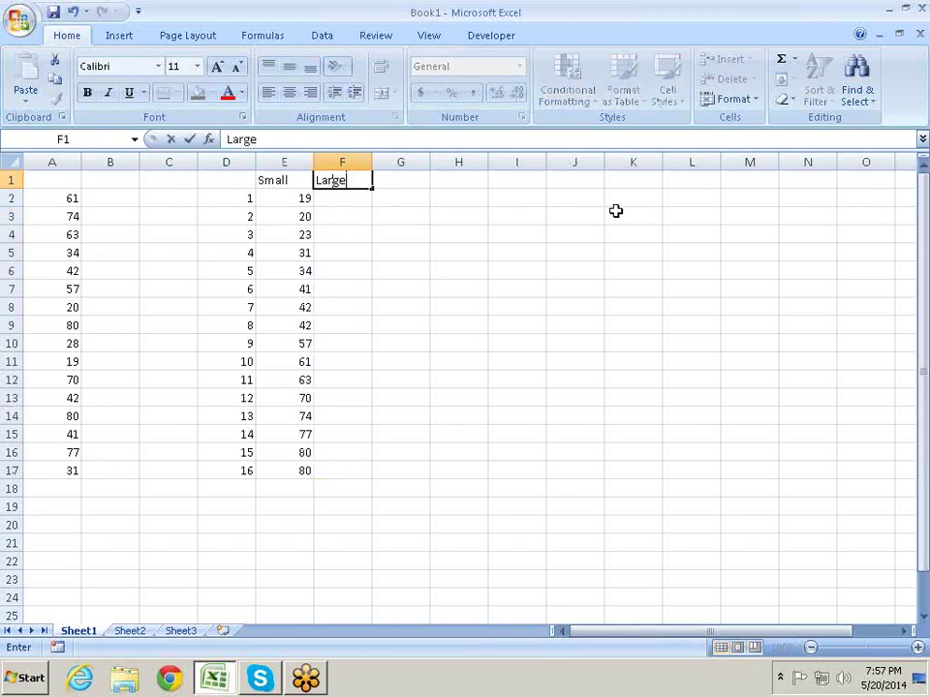
pyautogui.press('Return')
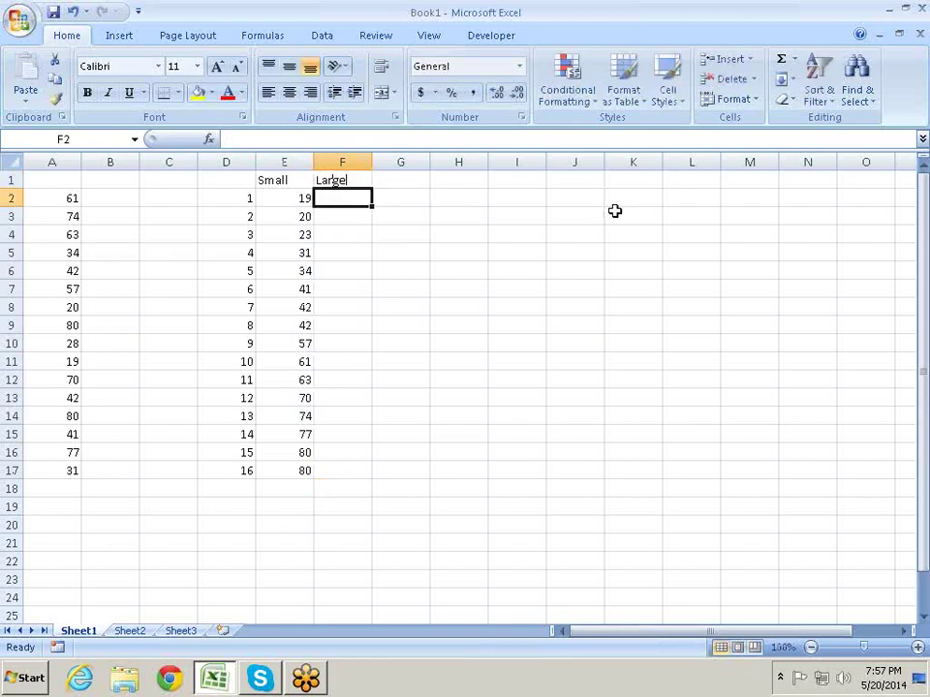
pyautogui.write('=lar')
pyautogui.press('Tab')
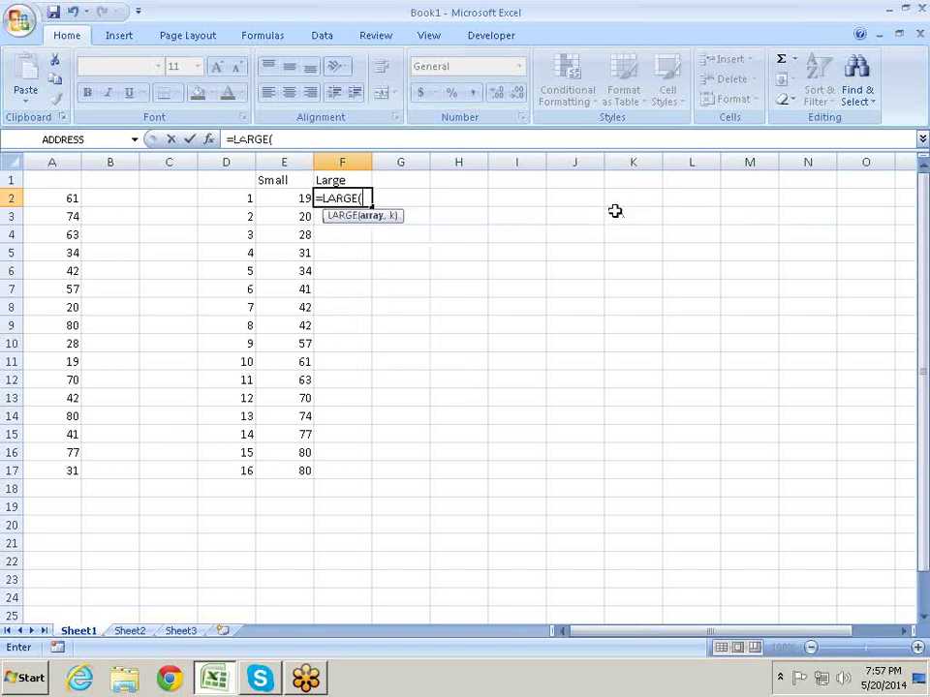
pyautogui.press('Left')
pyautogui.press('Left')
pyautogui.press('Left')
pyautogui.press('Left')
pyautogui.press('Left')
pyautogui.hotkey('ctrl', 'shift', 'Down')
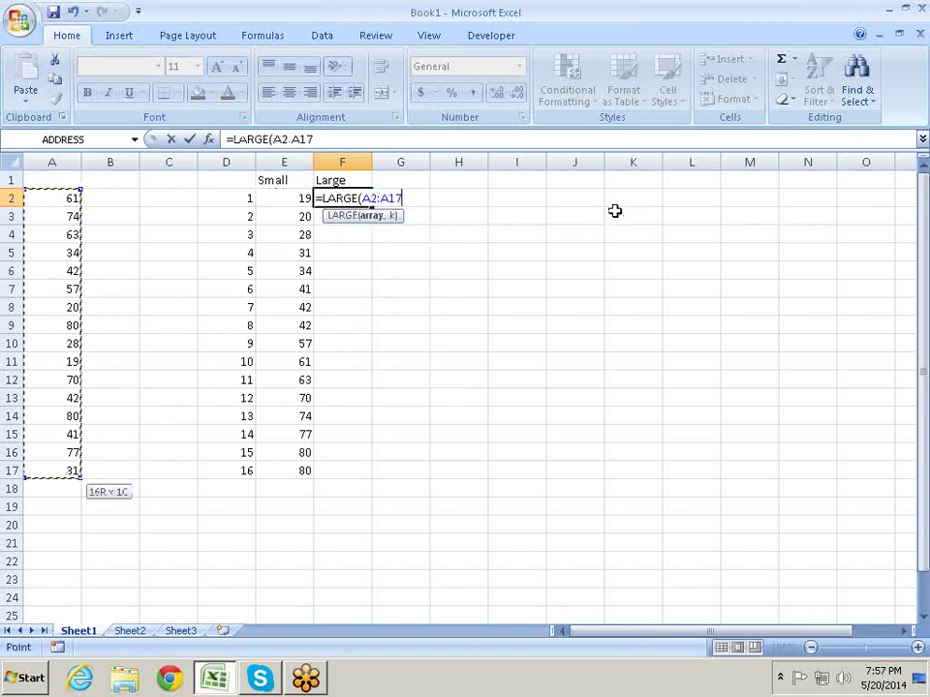
pyautogui.write(',')
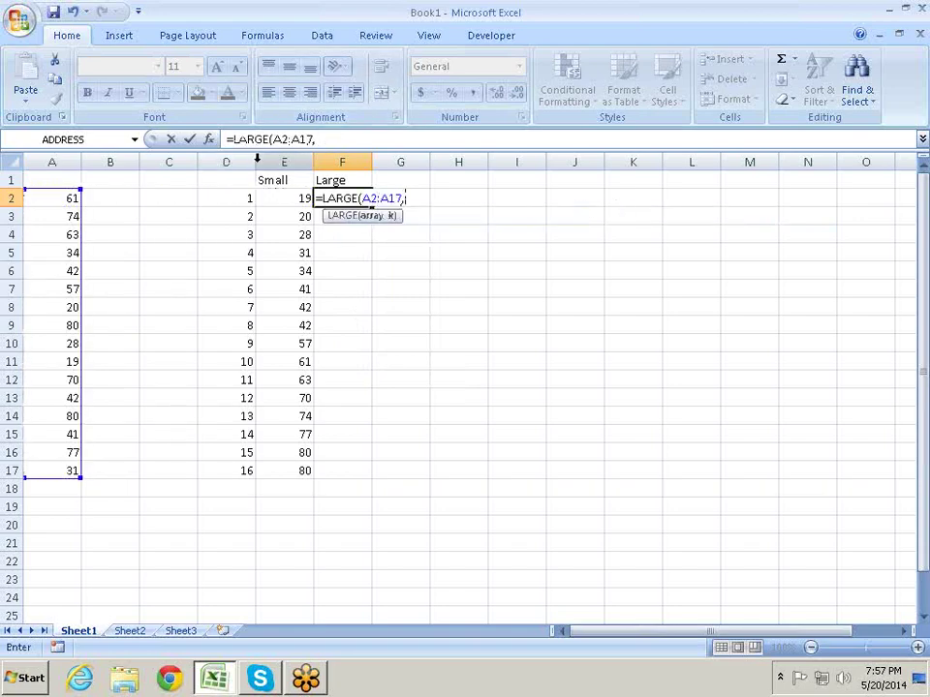
pyautogui.click(239, 201)
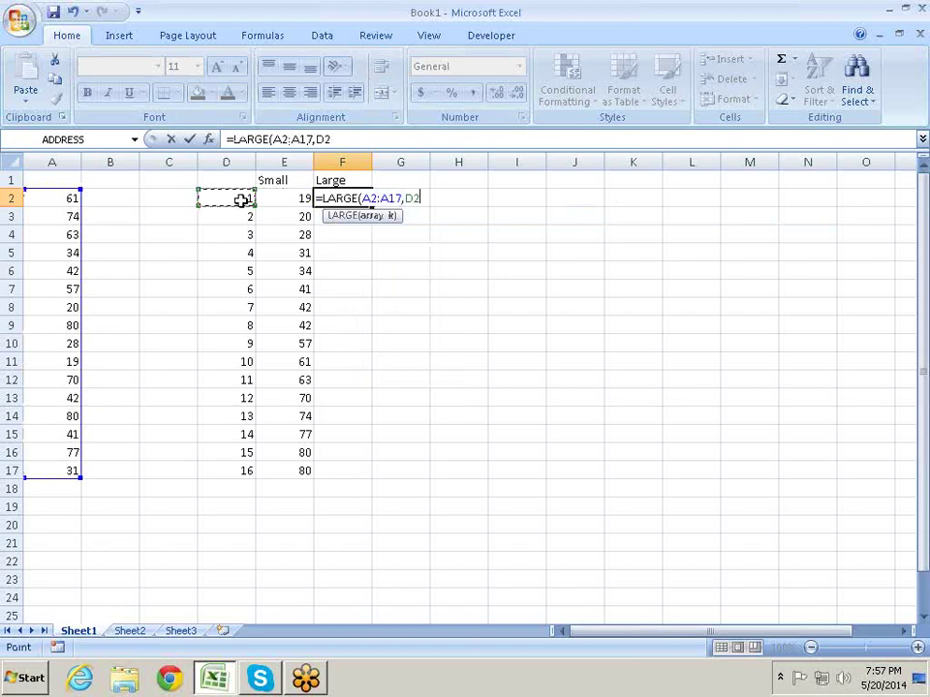
pyautogui.write(')')
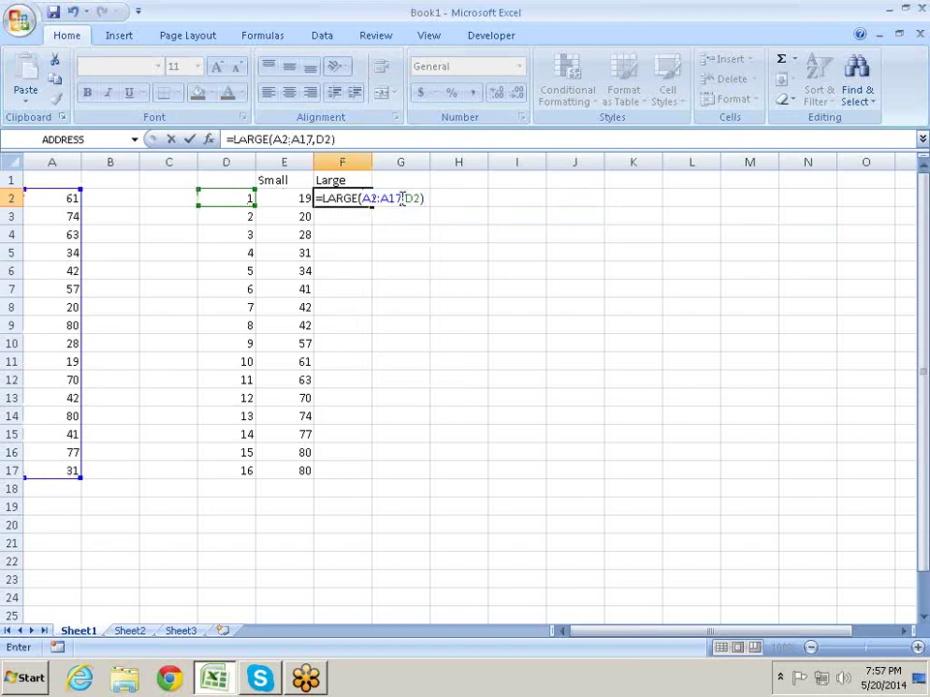
pyautogui.doubleClick(399, 199)
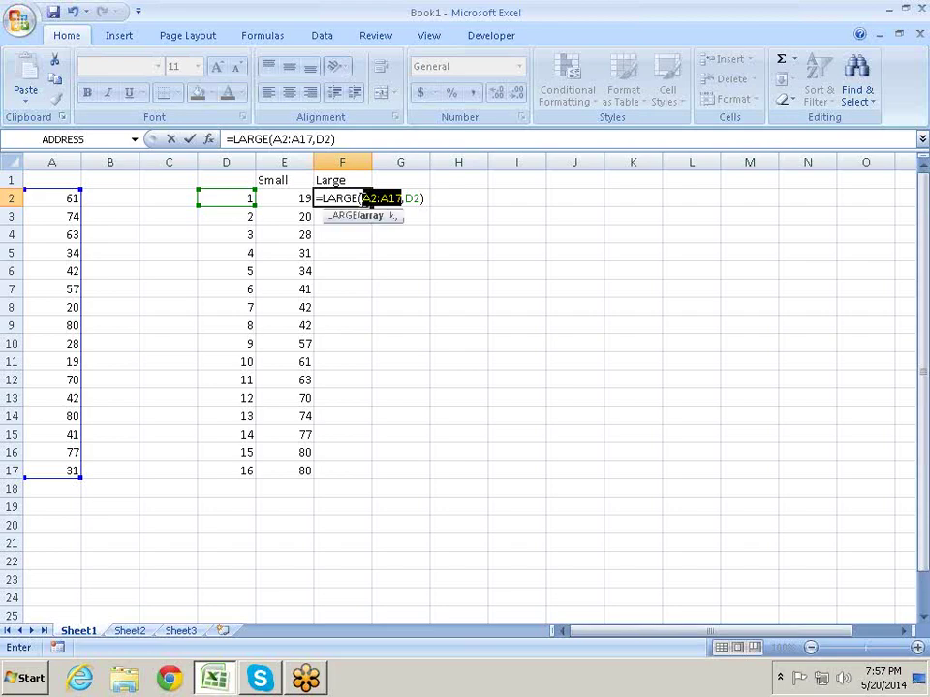
pyautogui.press('F4')
pyautogui.press('Return')
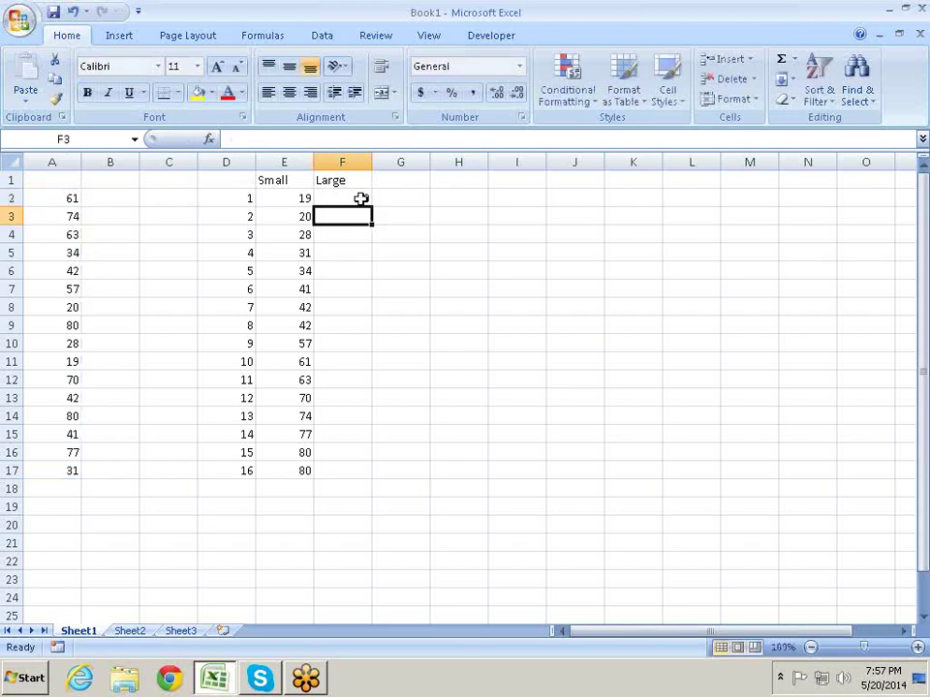
# - Fill the LARGE formula down to F17 and check the copied formulas
pyautogui.click(363, 198)
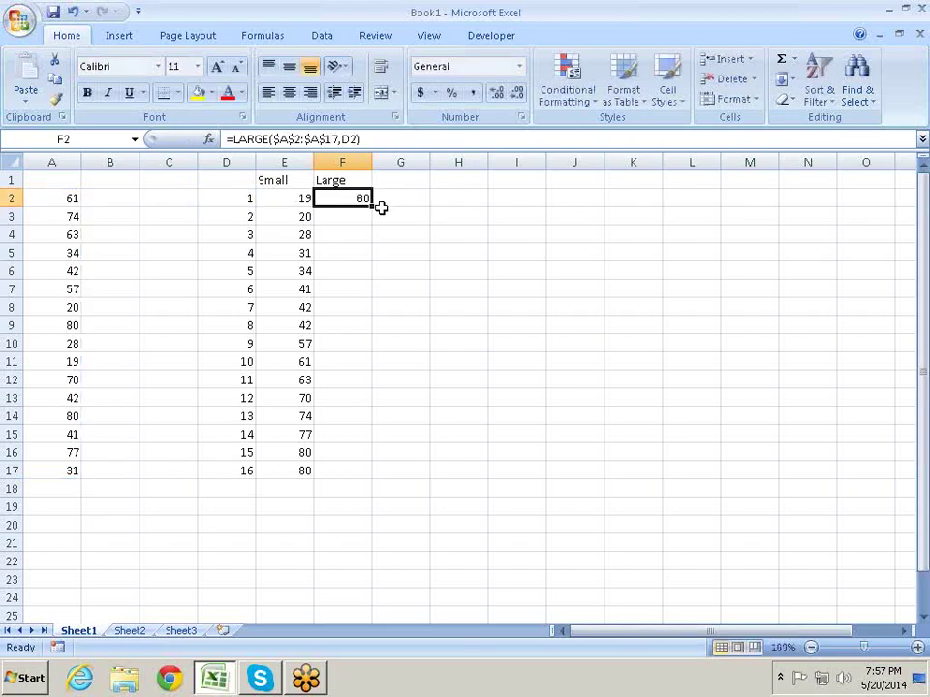
pyautogui.doubleClick(372, 209)
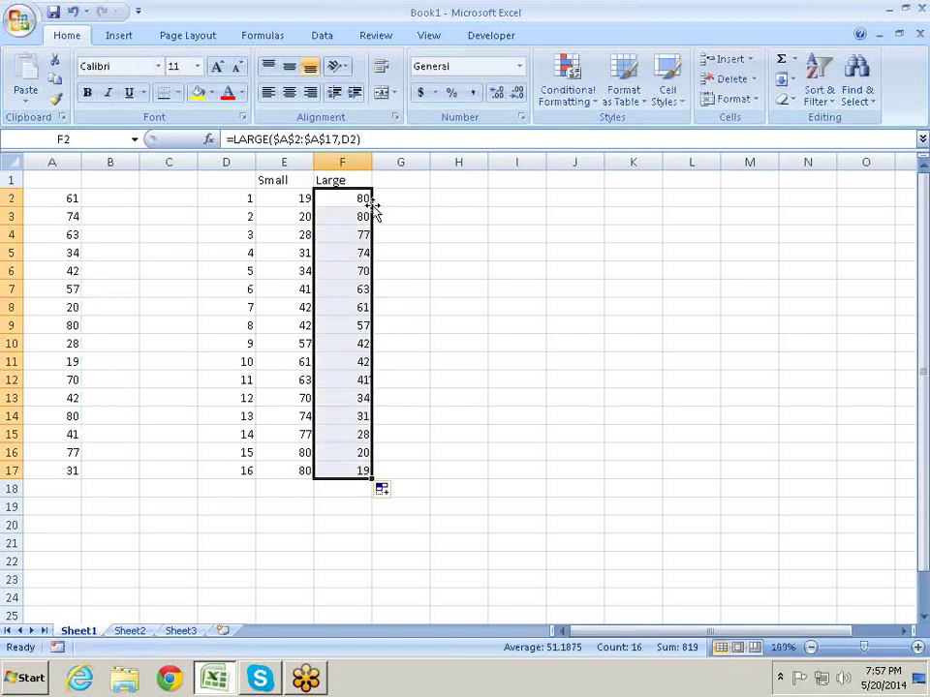
pyautogui.click(534, 377)
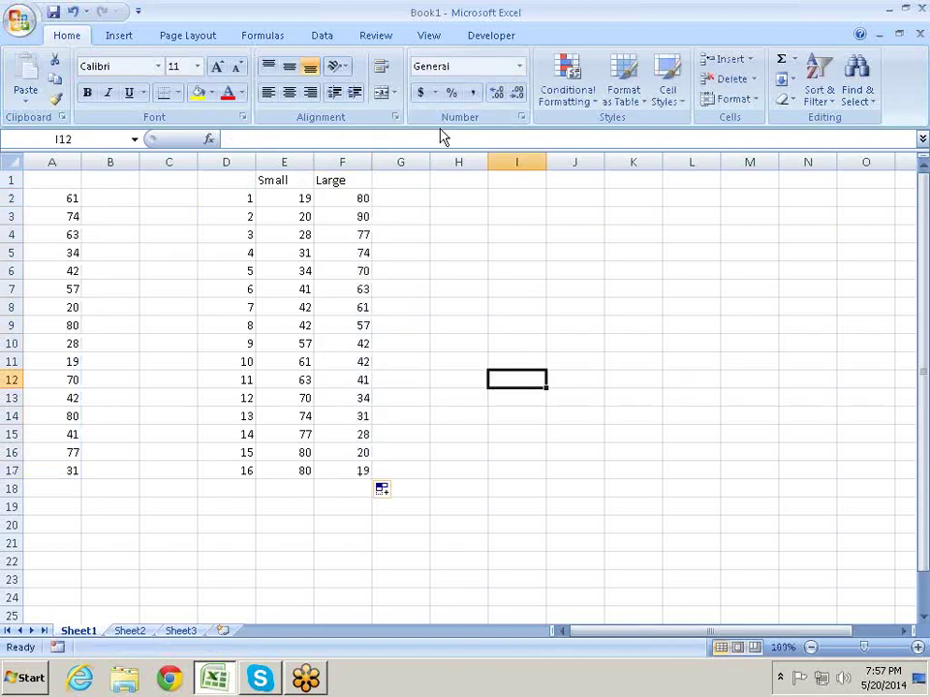
pyautogui.click(353, 254)
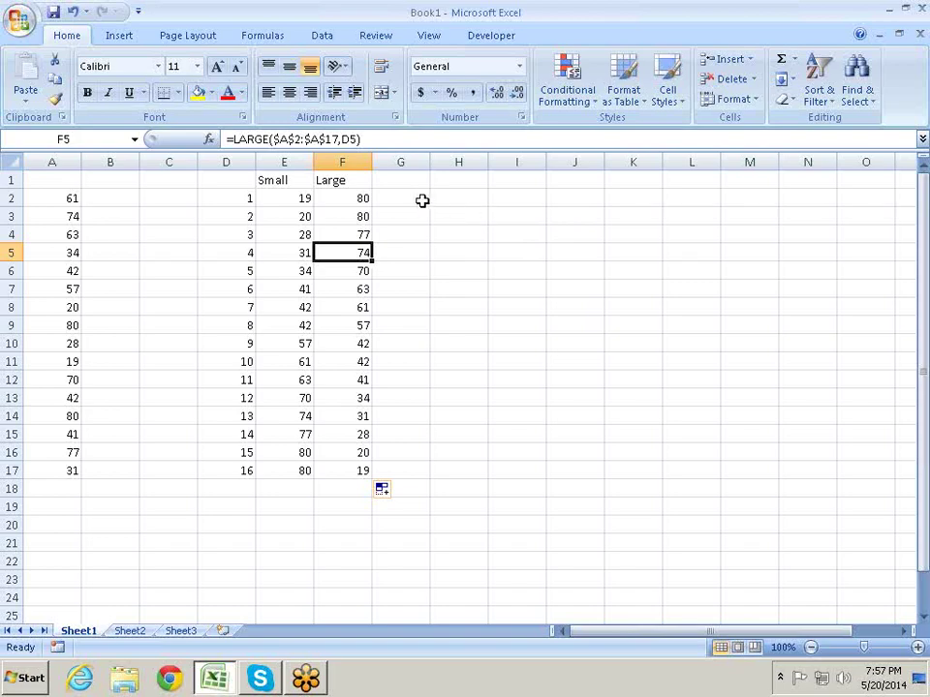
pyautogui.click(363, 197)
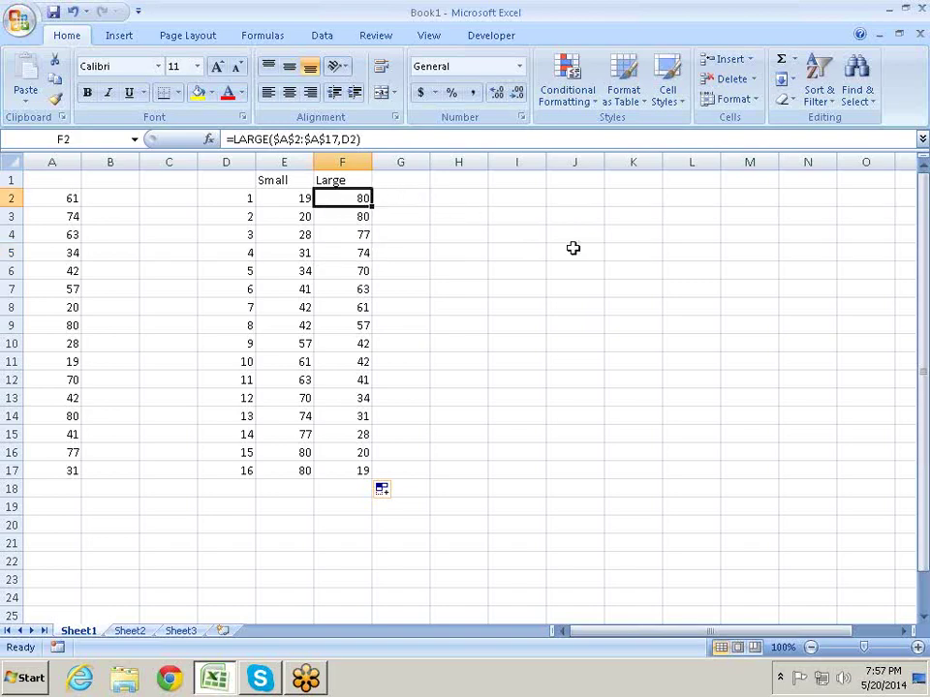
pyautogui.click(453, 201)
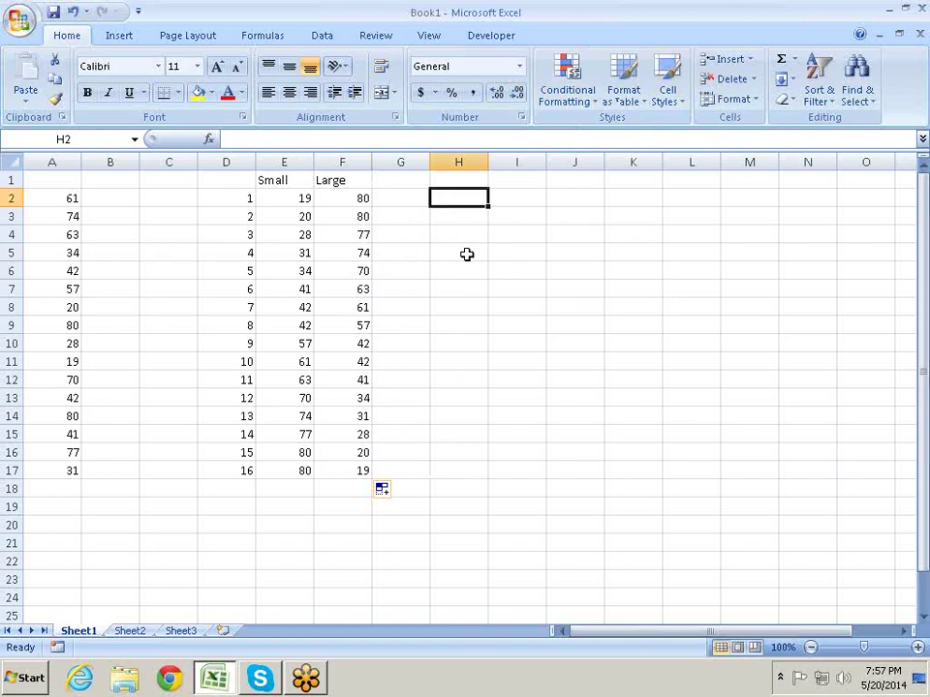
# - Enter 1, 2, 3 in H2:H4, then clear them again
pyautogui.write('1')
pyautogui.press('Return')
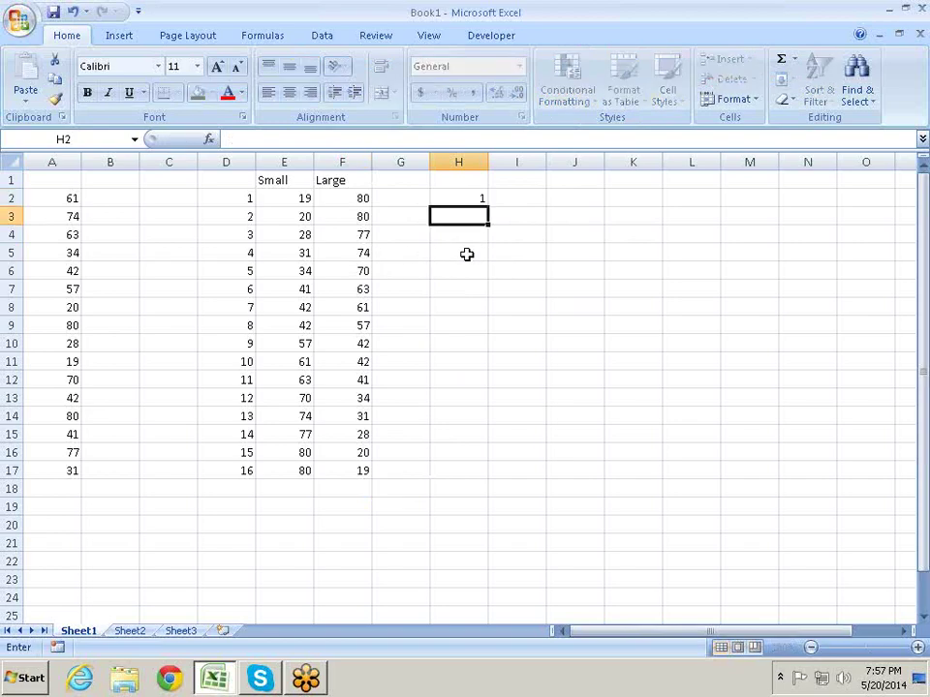
pyautogui.write('2')
pyautogui.press('Return')
pyautogui.write('3')
pyautogui.press('Return')
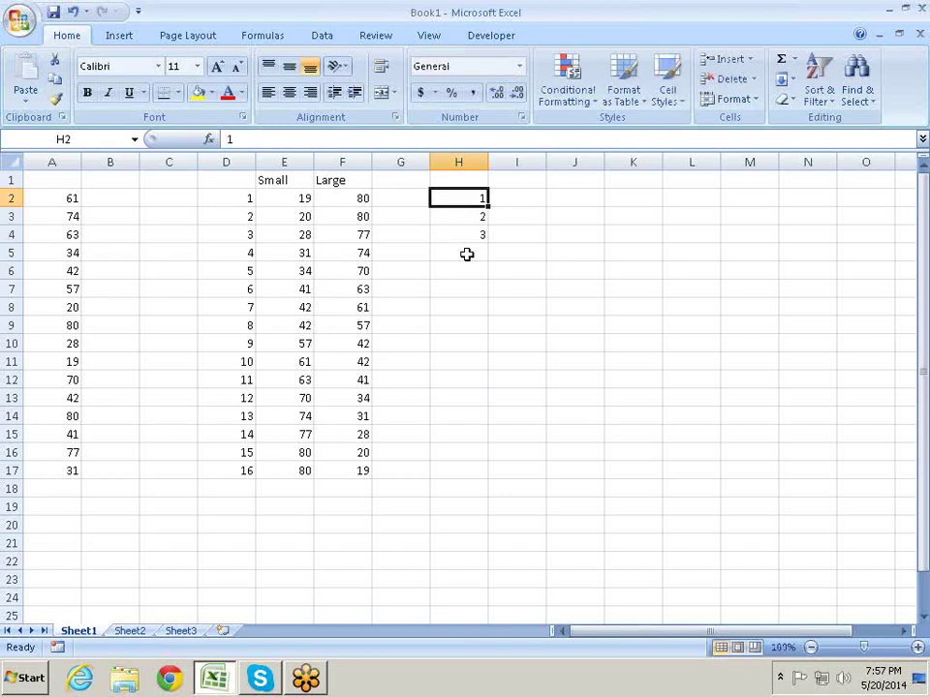
pyautogui.hotkey('shift', 'Return')
pyautogui.hotkey('shift', 'Return')
pyautogui.hotkey('shift', 'Return')
pyautogui.hotkey('shift', 'Down')
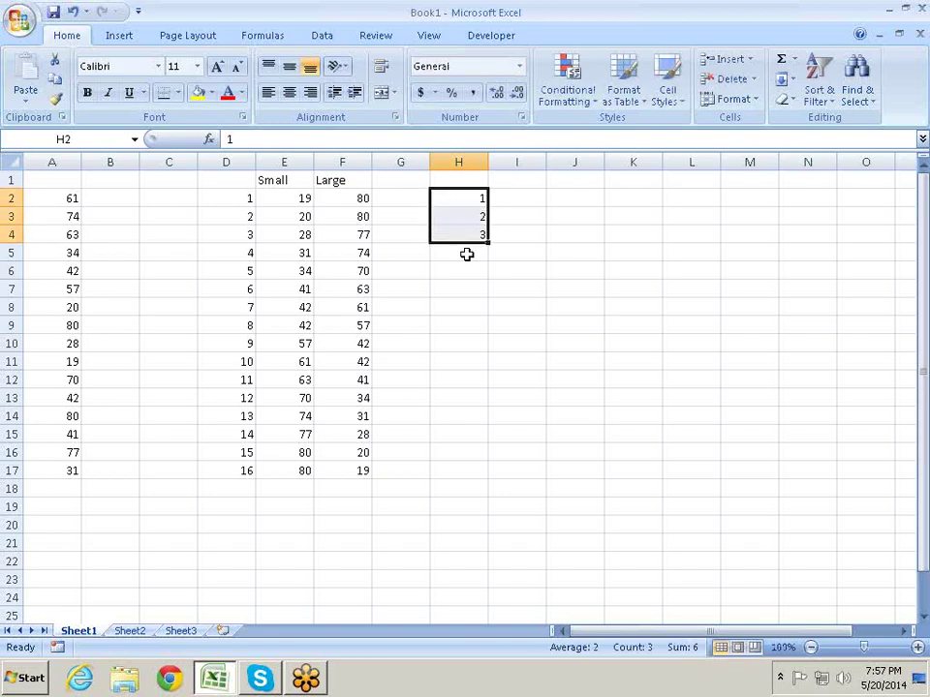
pyautogui.press('Delete')
# - Copy A3, A4, A8 and A11 (74, 63, 20, 19) into H3:H6
pyautogui.press('Left')
pyautogui.press('Home')
pyautogui.press('Down')
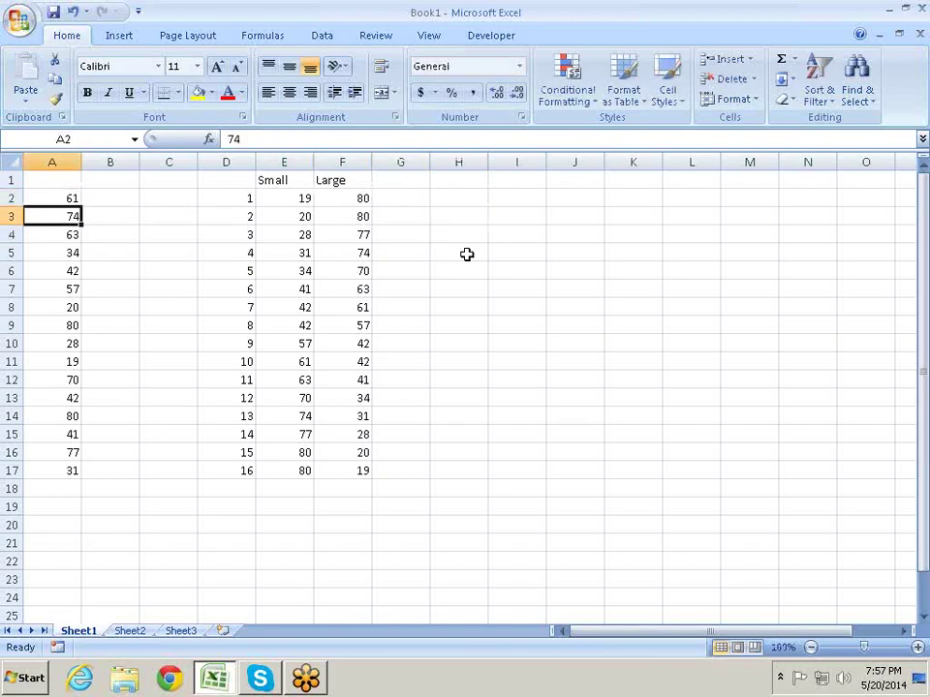
pyautogui.keyDown('ctrl'); pyautogui.click(55, 240); pyautogui.keyUp('ctrl')
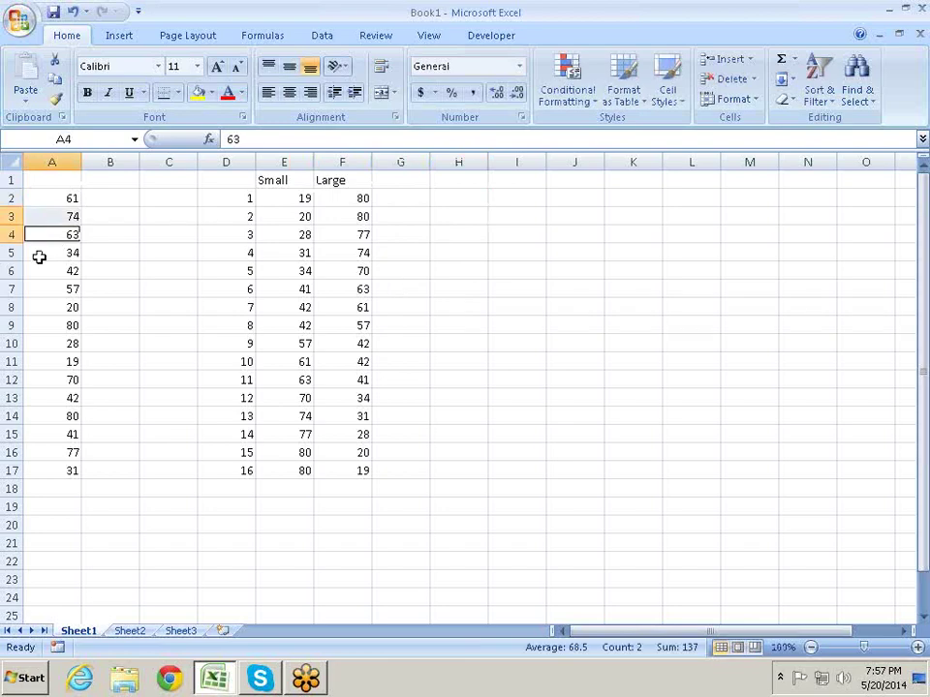
pyautogui.keyDown('ctrl'); pyautogui.click(56, 307); pyautogui.keyUp('ctrl')
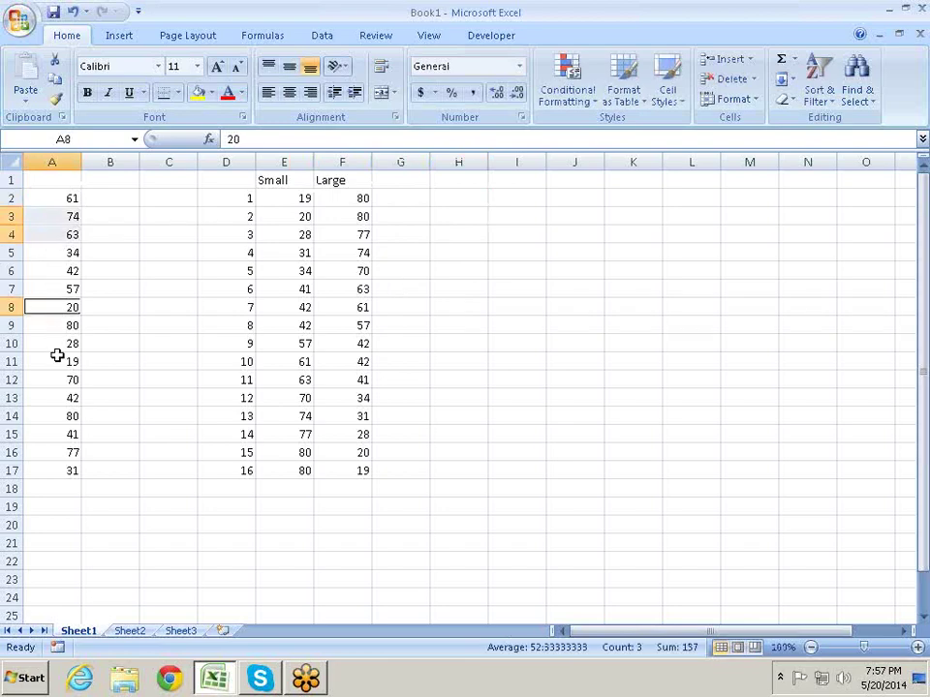
pyautogui.keyDown('ctrl'); pyautogui.click(57, 356); pyautogui.keyUp('ctrl')
pyautogui.hotkey('ctrl', 'c')
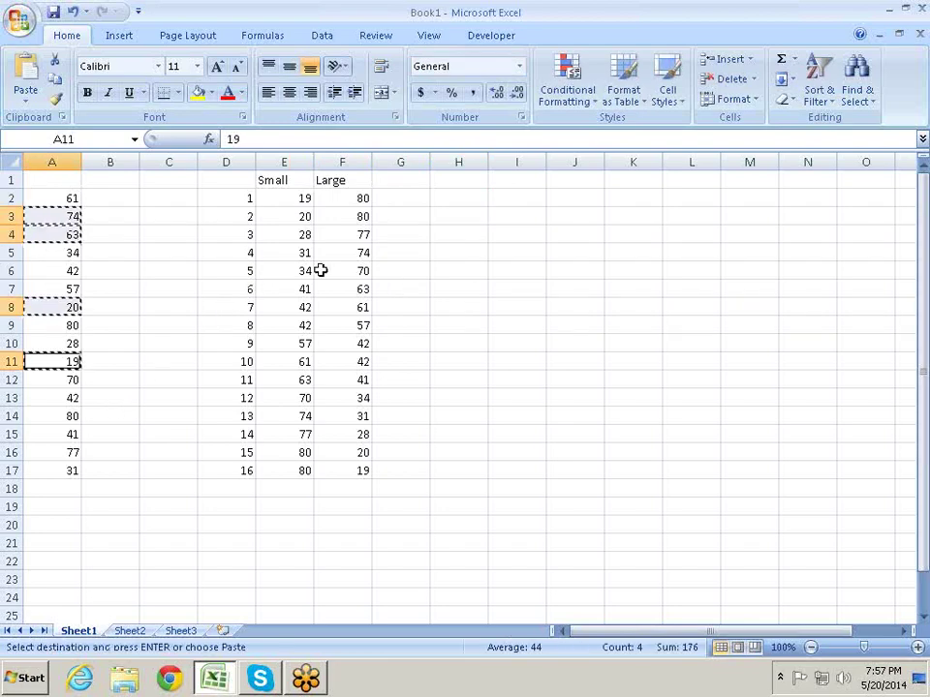
pyautogui.click(481, 213)
pyautogui.hotkey('ctrl', 'v')
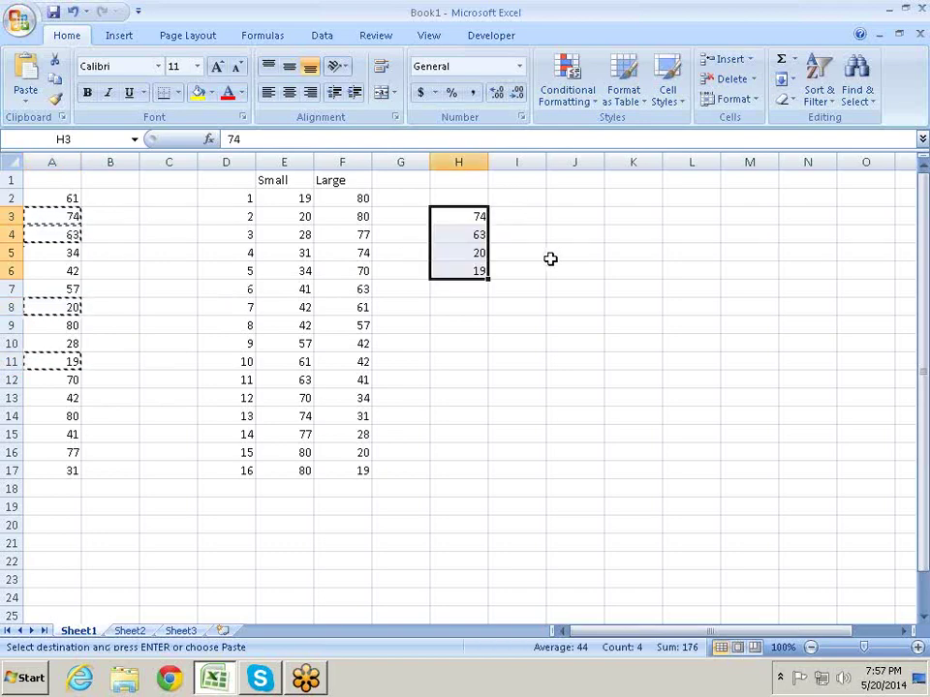
pyautogui.click(510, 247)
pyautogui.press('Escape')
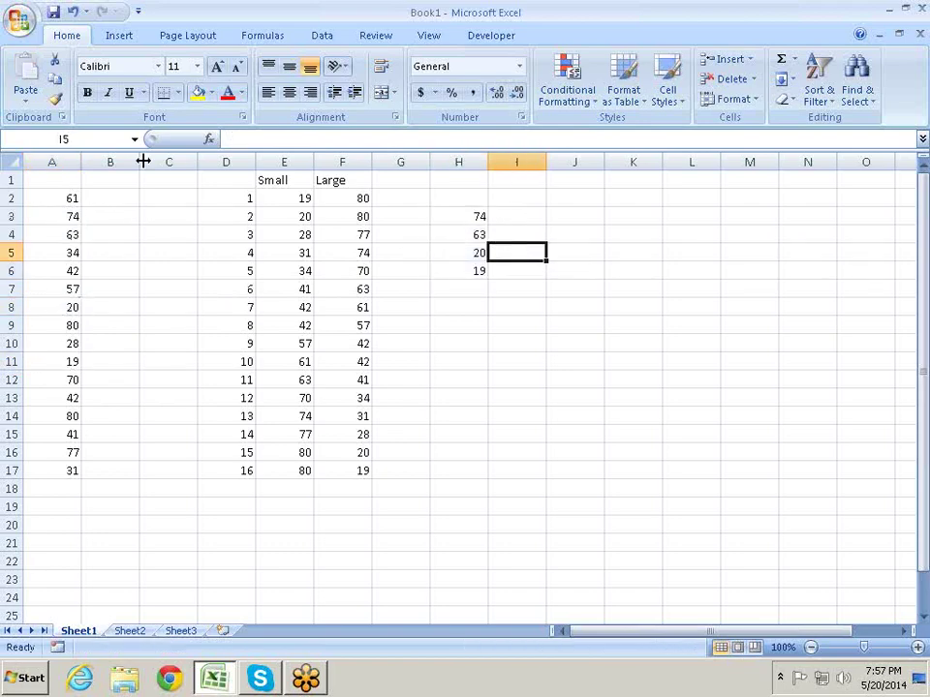
# - Review the column A values and the rank numbers in D2 and D3
pyautogui.moveTo(73, 195); pyautogui.dragTo(26, 470)
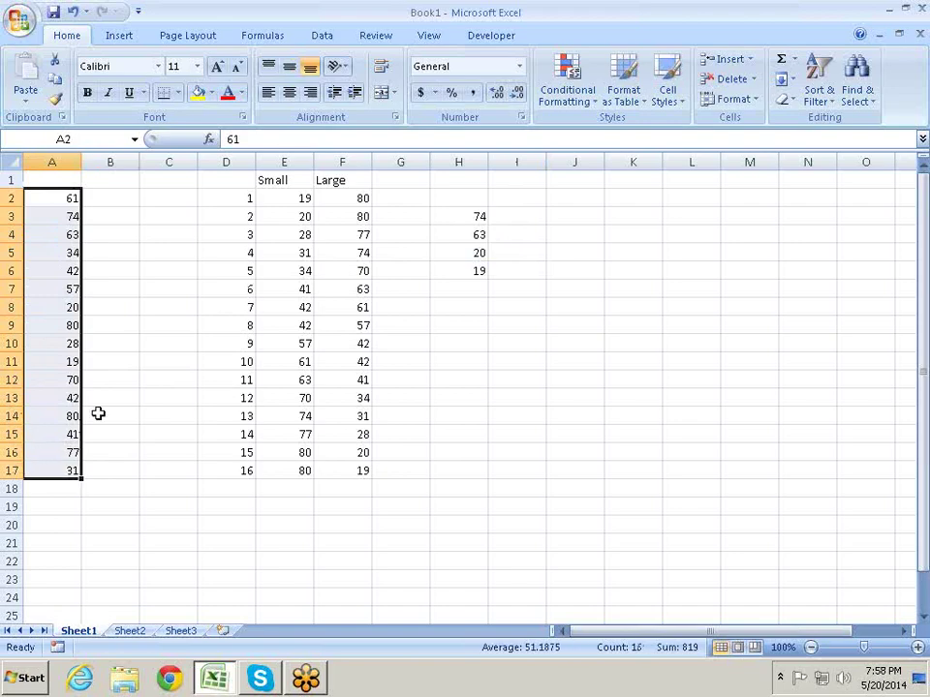
pyautogui.click(520, 211)
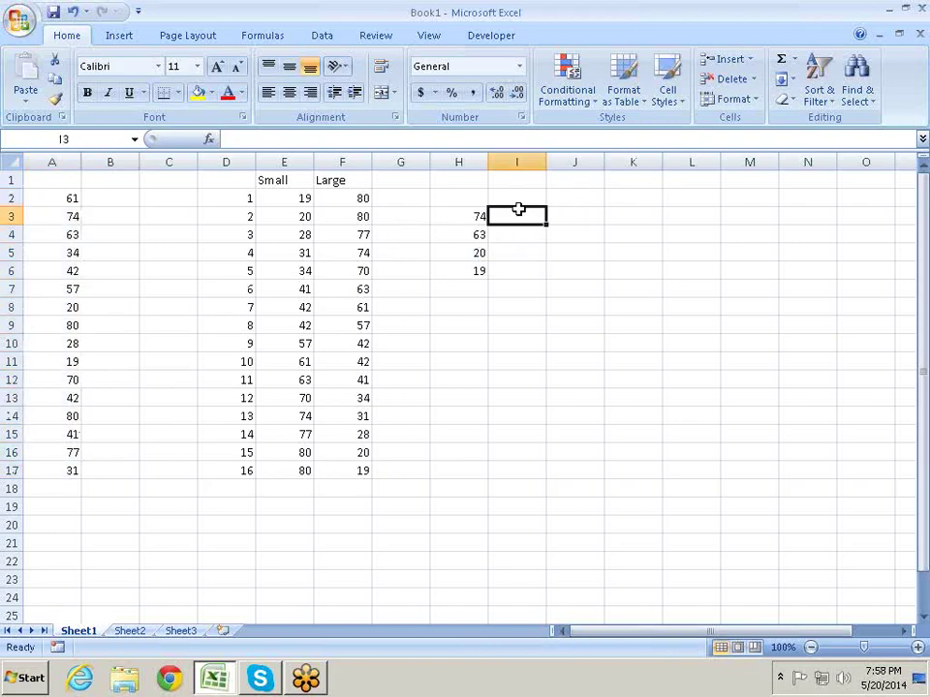
pyautogui.click(246, 197)
pyautogui.click(248, 213)
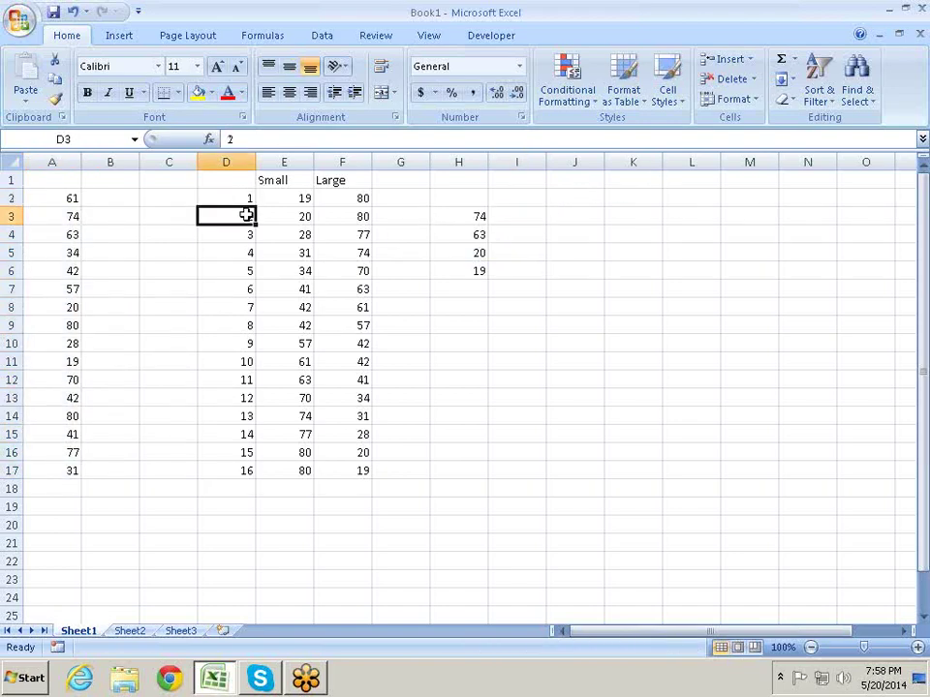
# - Enter =RANK(H3,A2:A17,1) in I3, giving 13 as the ascending rank of 74
pyautogui.click(527, 219)
pyautogui.write('=')
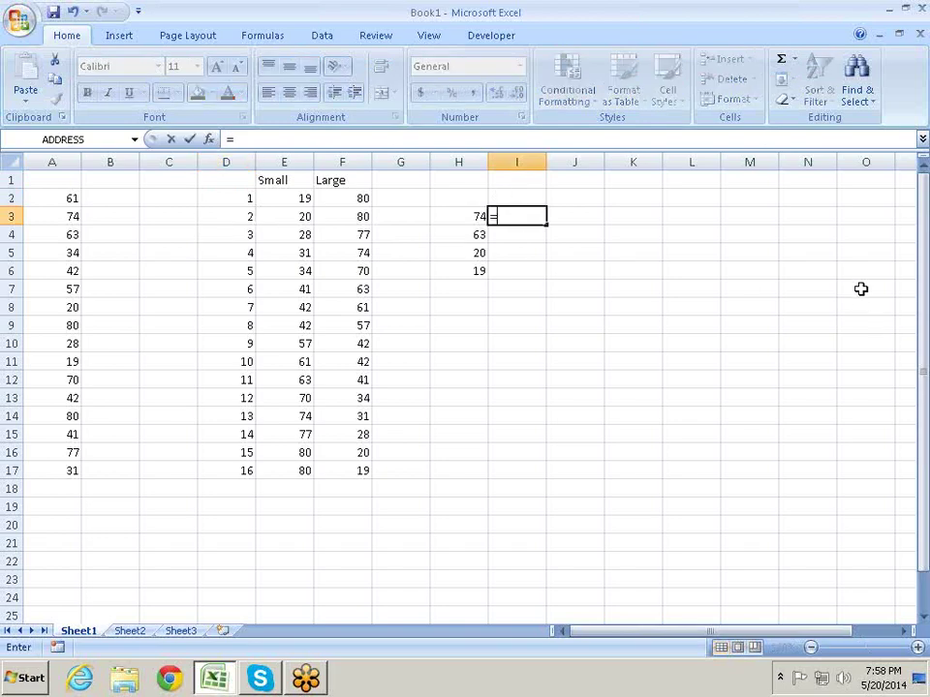
pyautogui.write('ra')
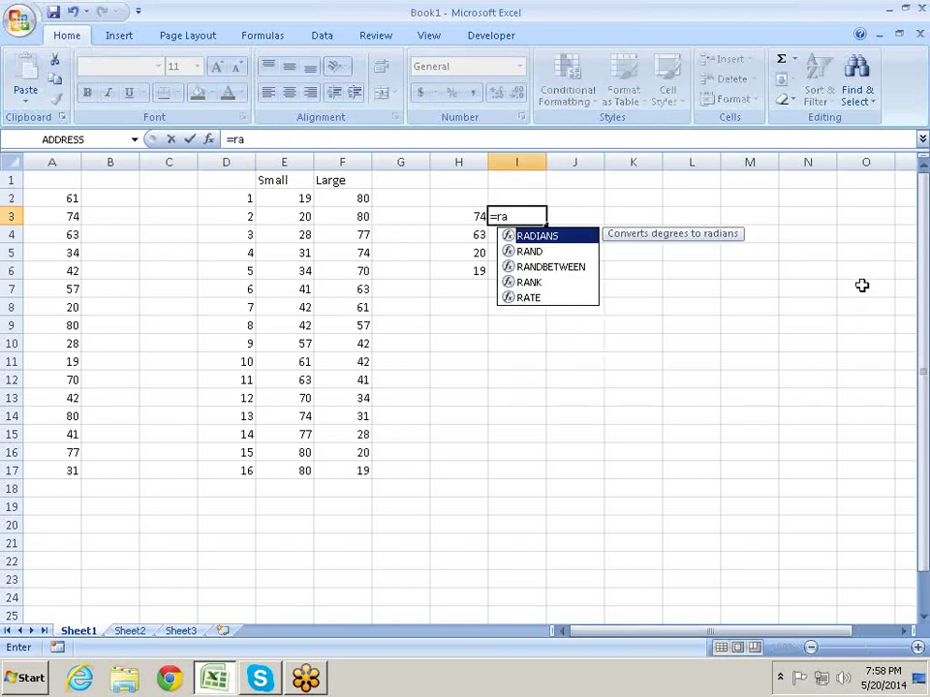
pyautogui.press('Down')
pyautogui.press('Down')
pyautogui.press('Down')
pyautogui.press('Tab')
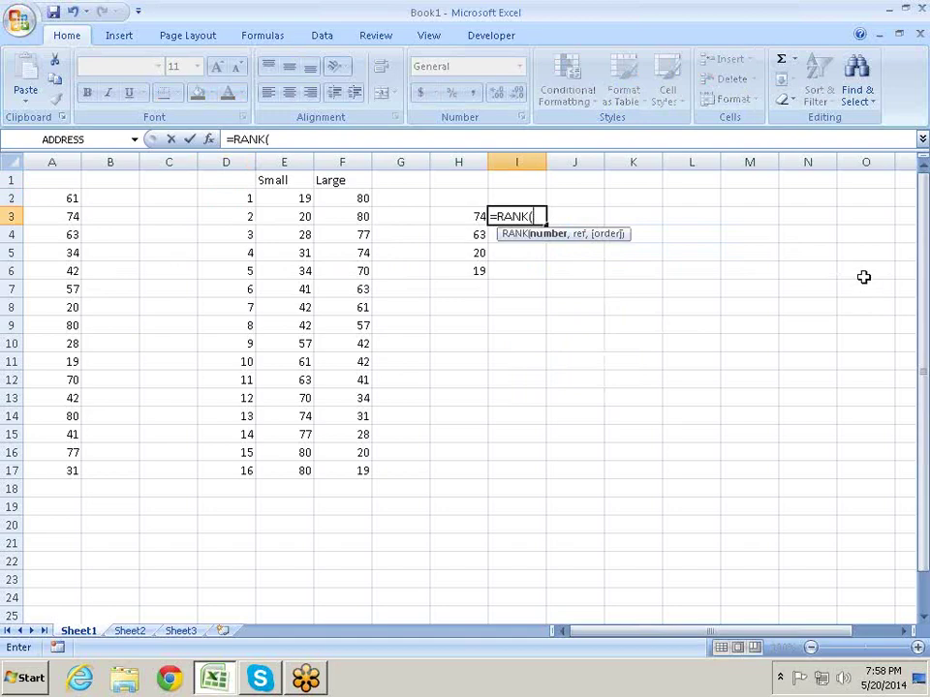
pyautogui.click(468, 217)
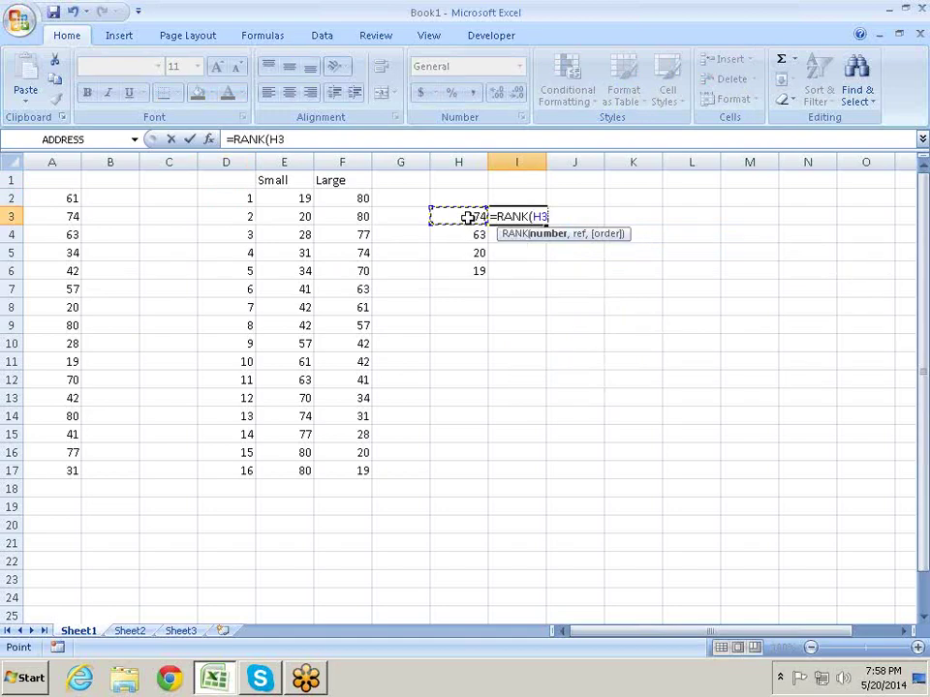
pyautogui.write(',')
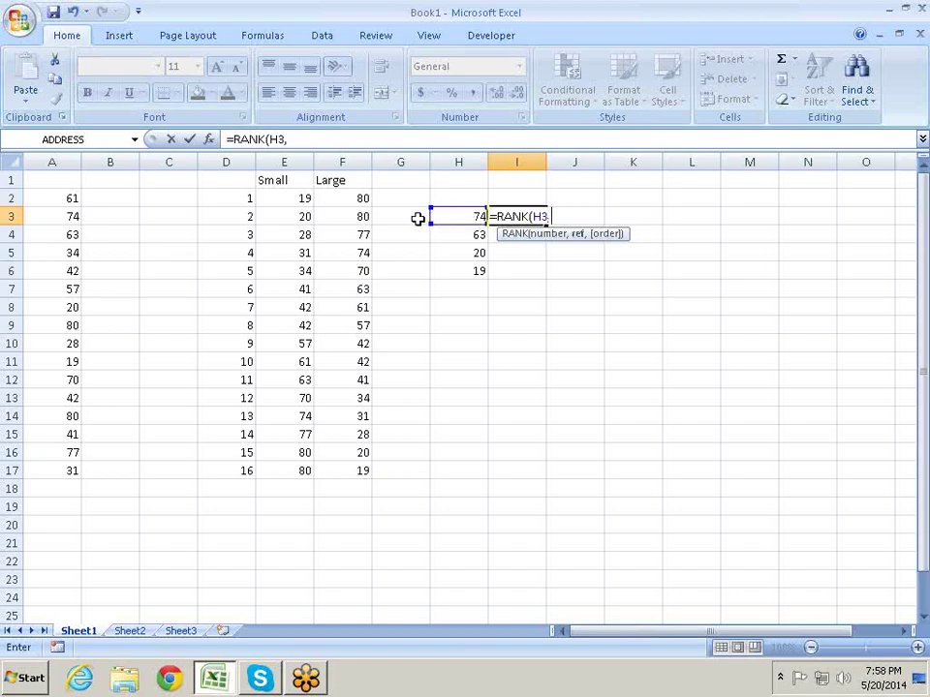
pyautogui.moveTo(68, 194); pyautogui.dragTo(67, 465)
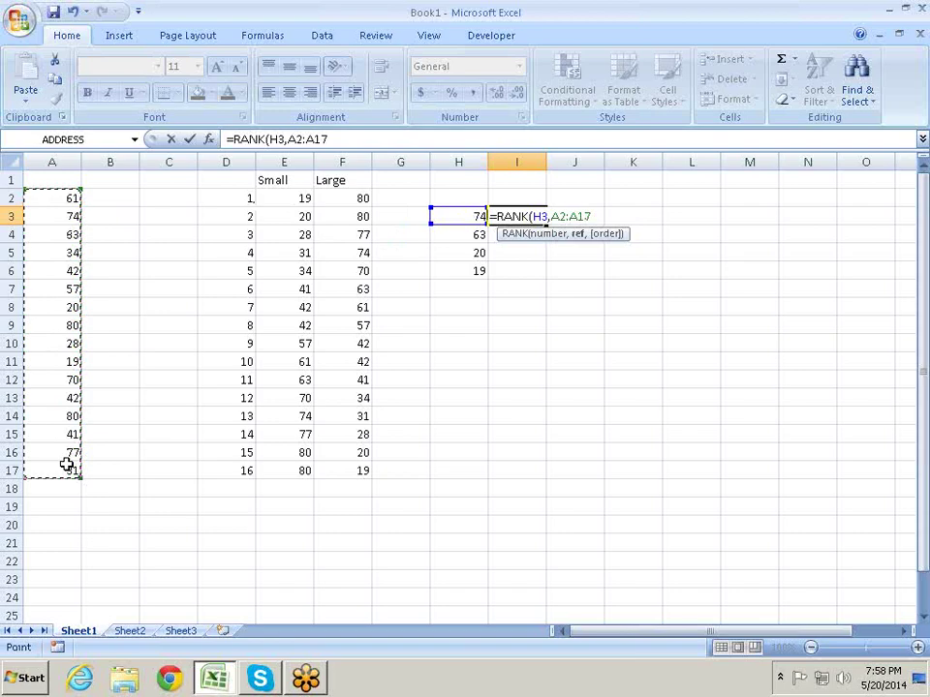
pyautogui.write(',1')
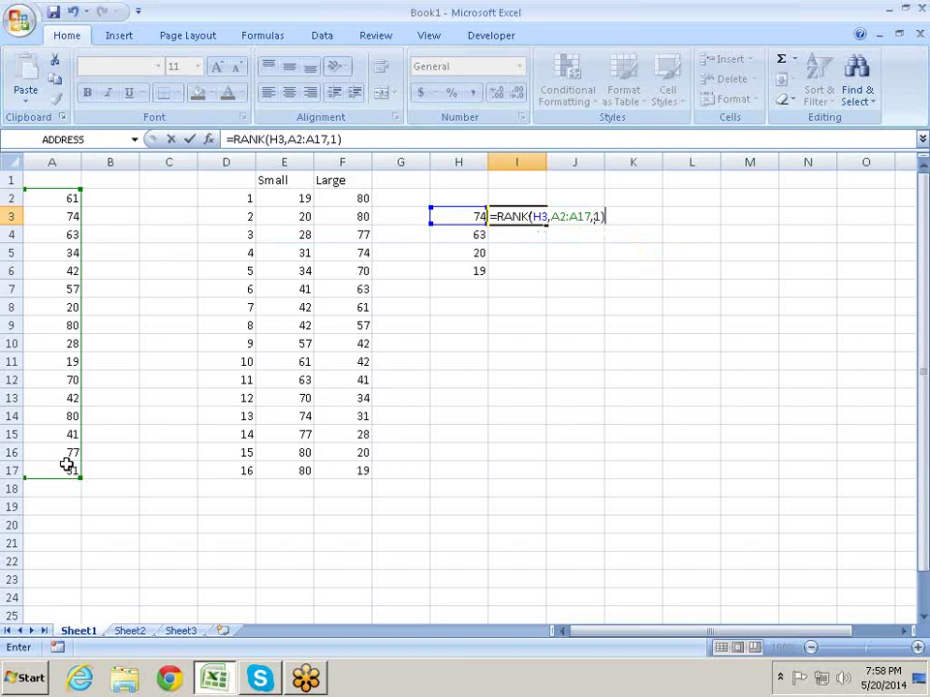
pyautogui.press('Return')
pyautogui.press('Up')
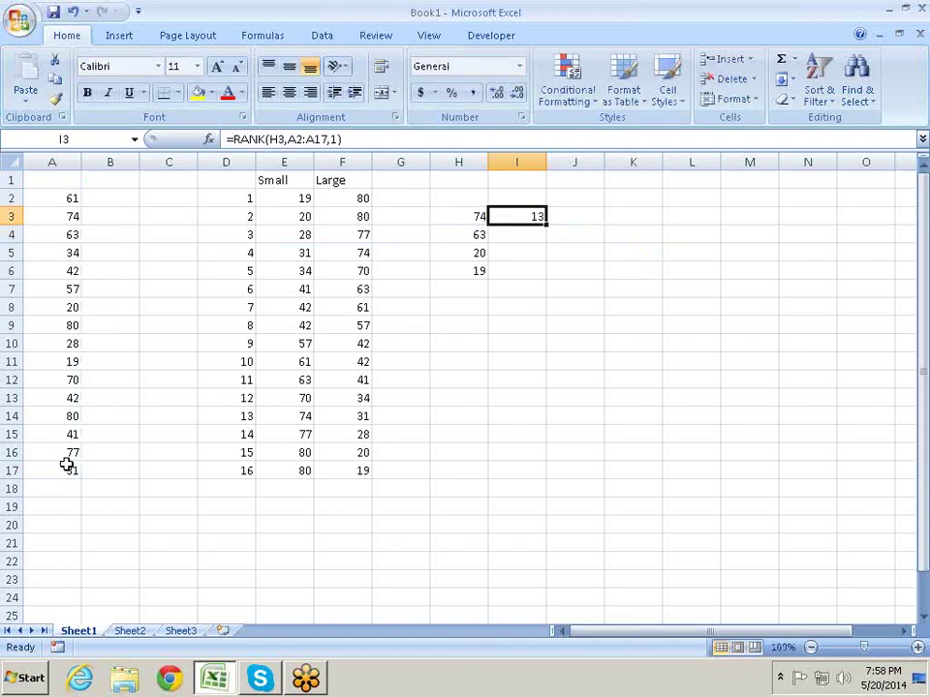
# - Check that position 13 in the Small column holds 74
pyautogui.click(295, 416)
pyautogui.click(243, 415)
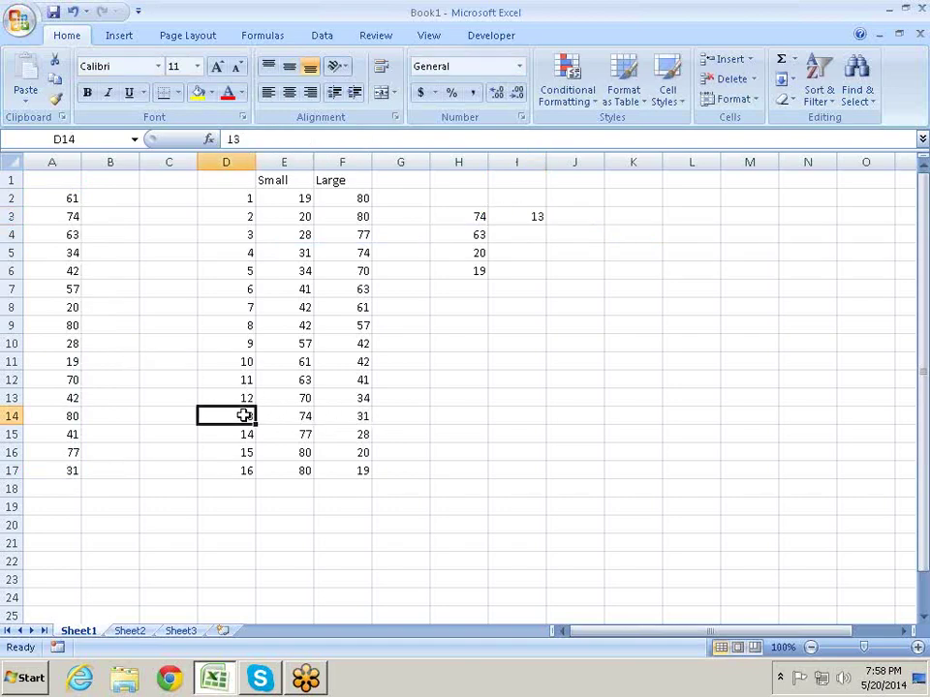
pyautogui.moveTo(243, 416); pyautogui.dragTo(287, 410)
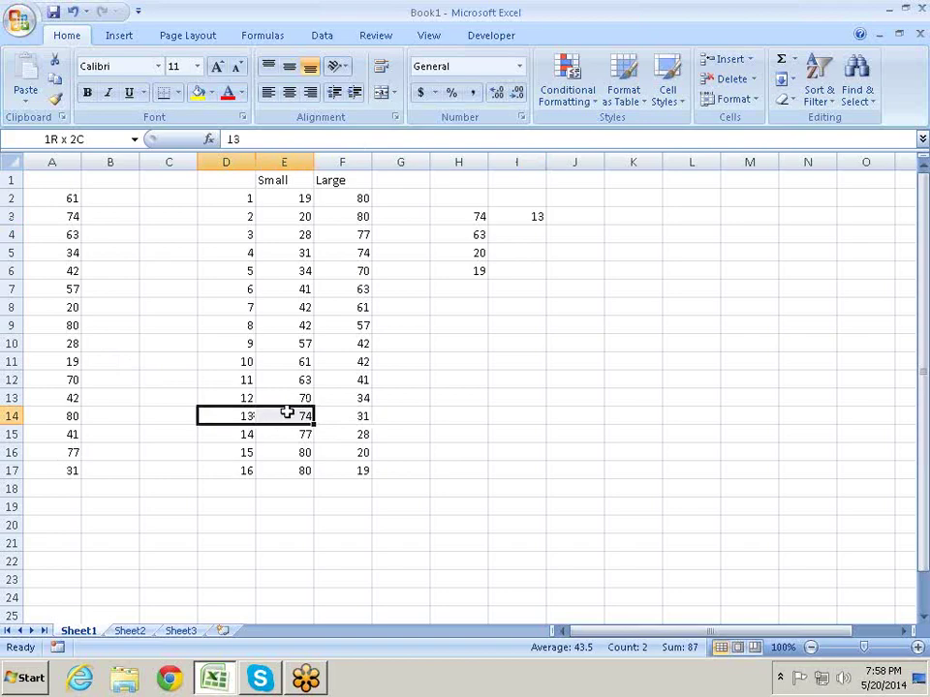
# - Enter =RANK(H4,A2:A17,0) in I4, giving 6 as the descending rank of 63
pyautogui.click(531, 233)
pyautogui.write('=')
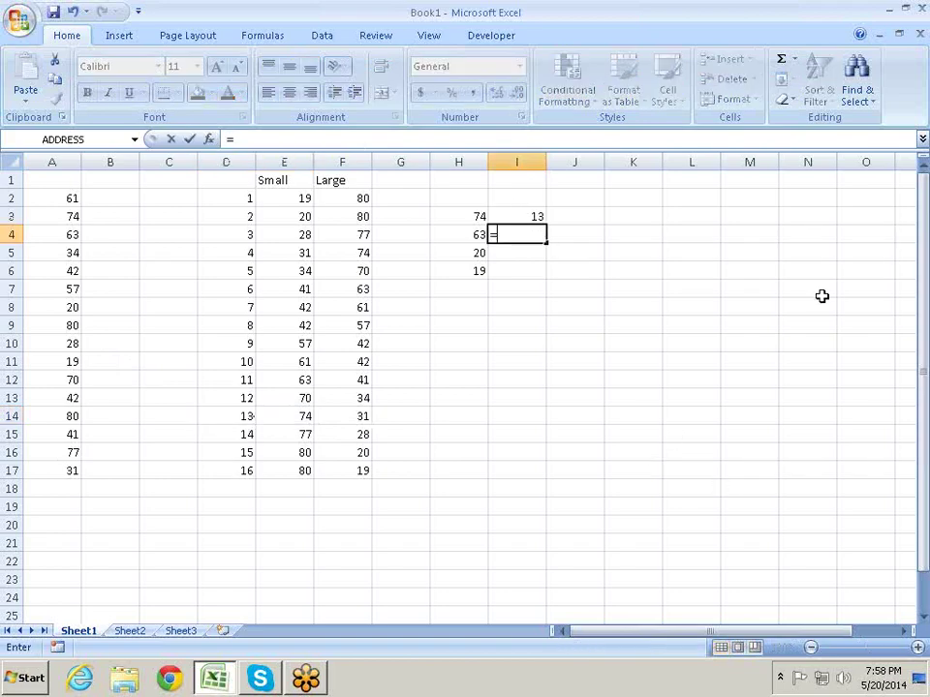
pyautogui.write('rn')
pyautogui.press('BackSpace')
pyautogui.write('a')
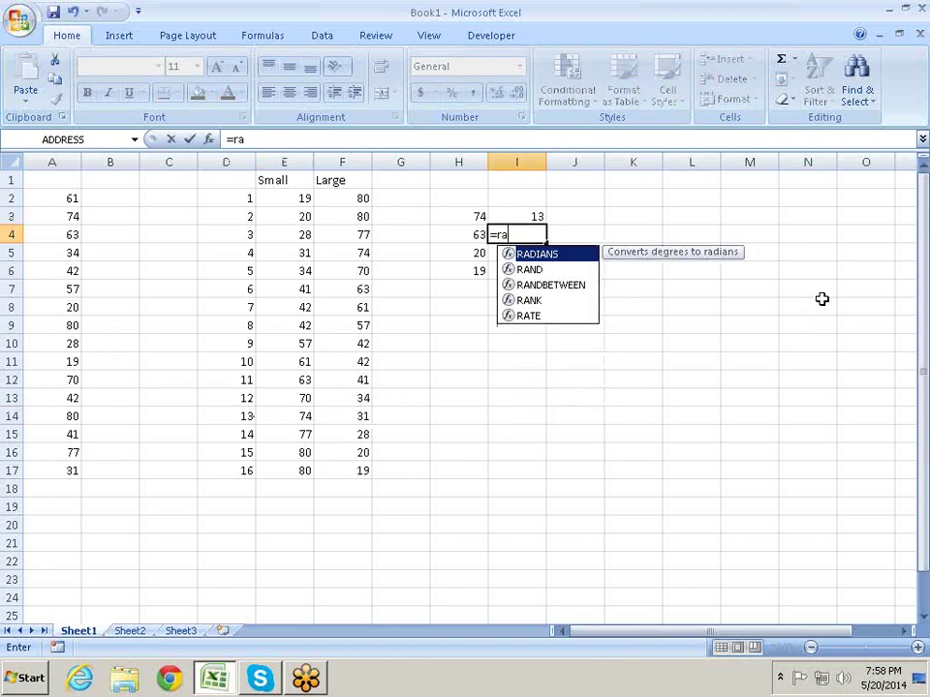
pyautogui.press('Down')
pyautogui.press('Down')
pyautogui.press('Down')
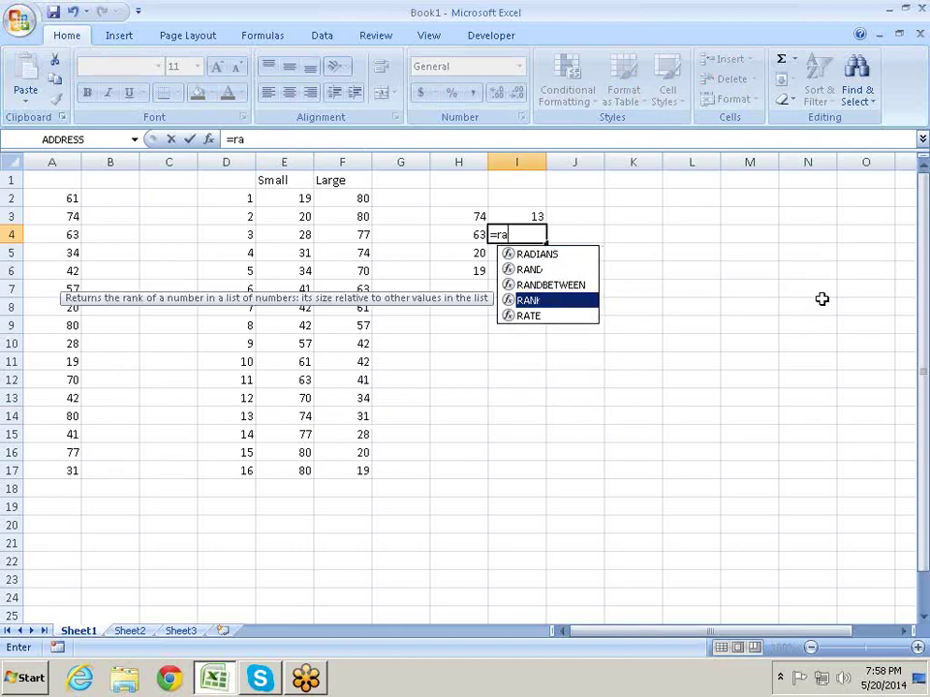
pyautogui.press('Tab')
pyautogui.press('Left')
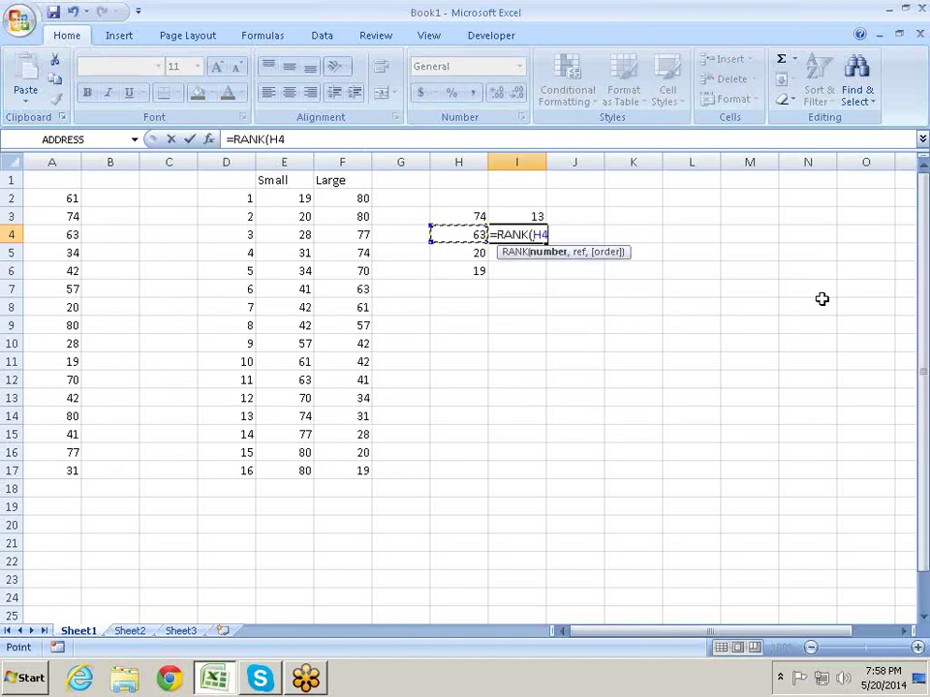
pyautogui.write(',')
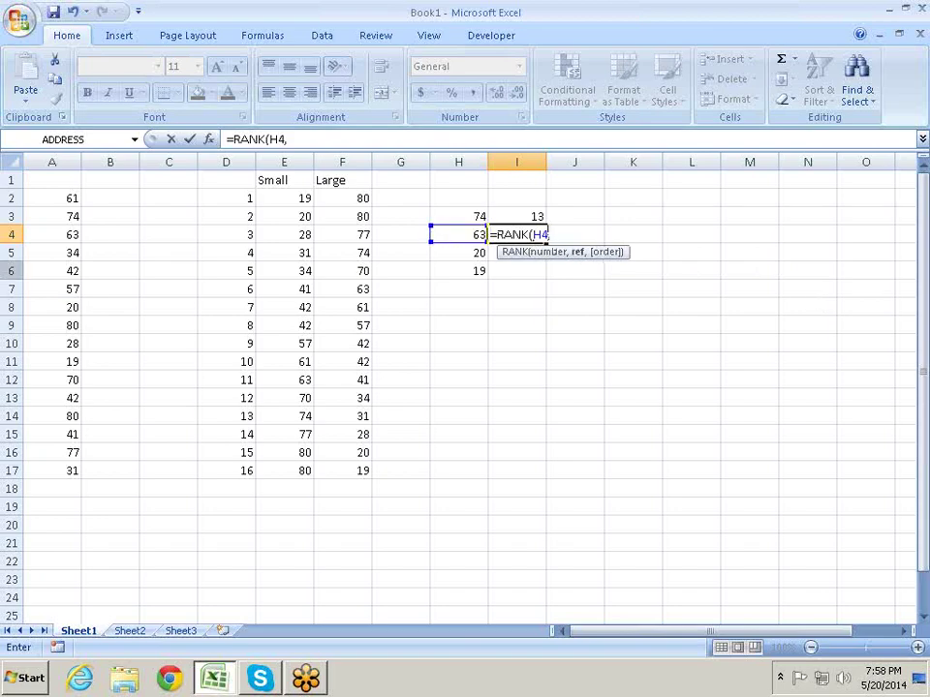
pyautogui.moveTo(69, 200); pyautogui.dragTo(73, 472)
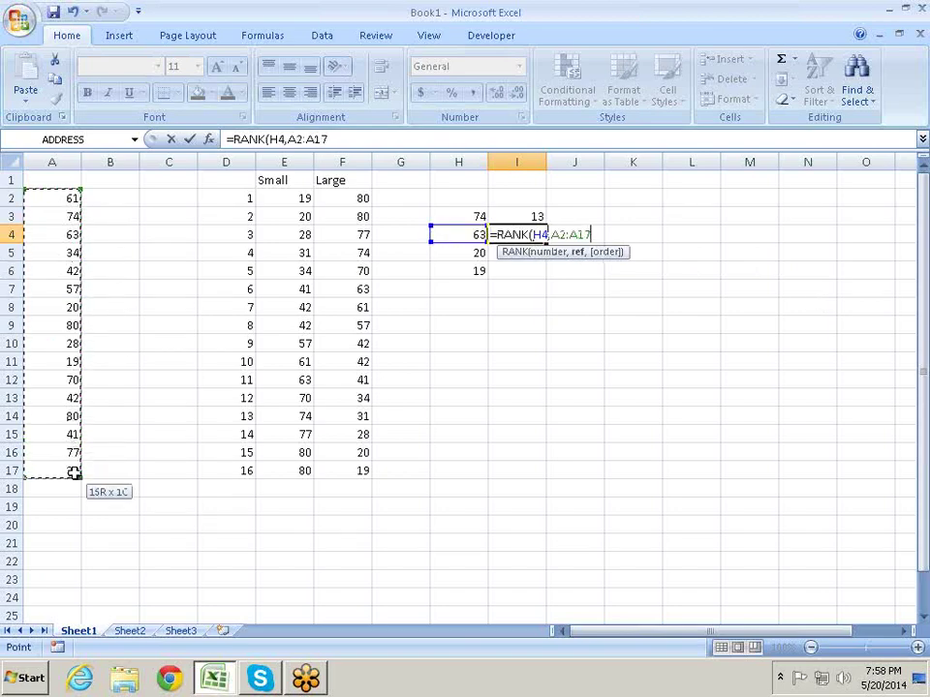
pyautogui.write(',0')
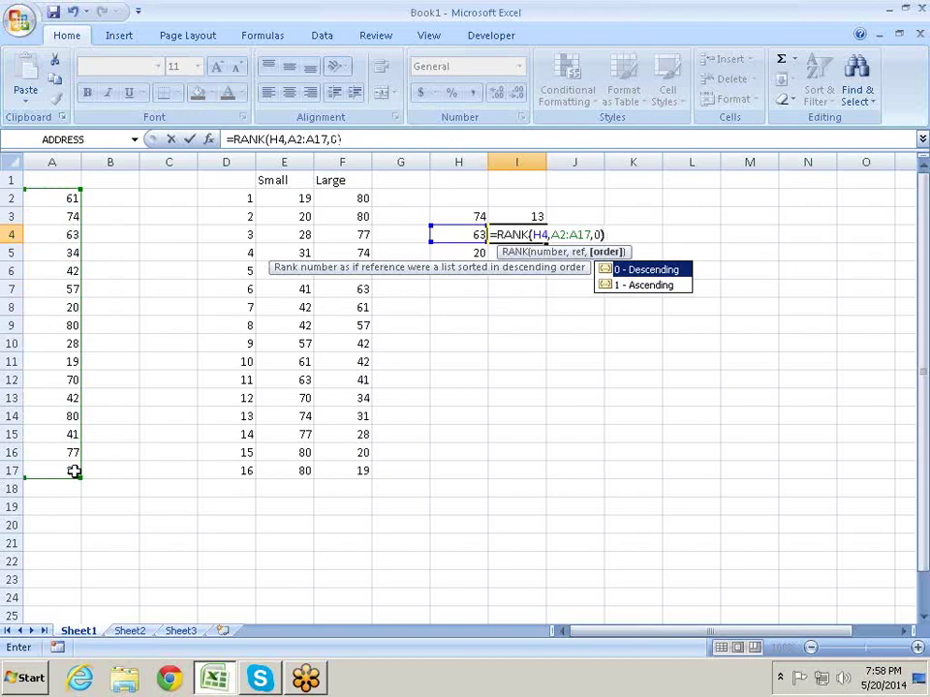
pyautogui.press('Return')
pyautogui.press('Up')
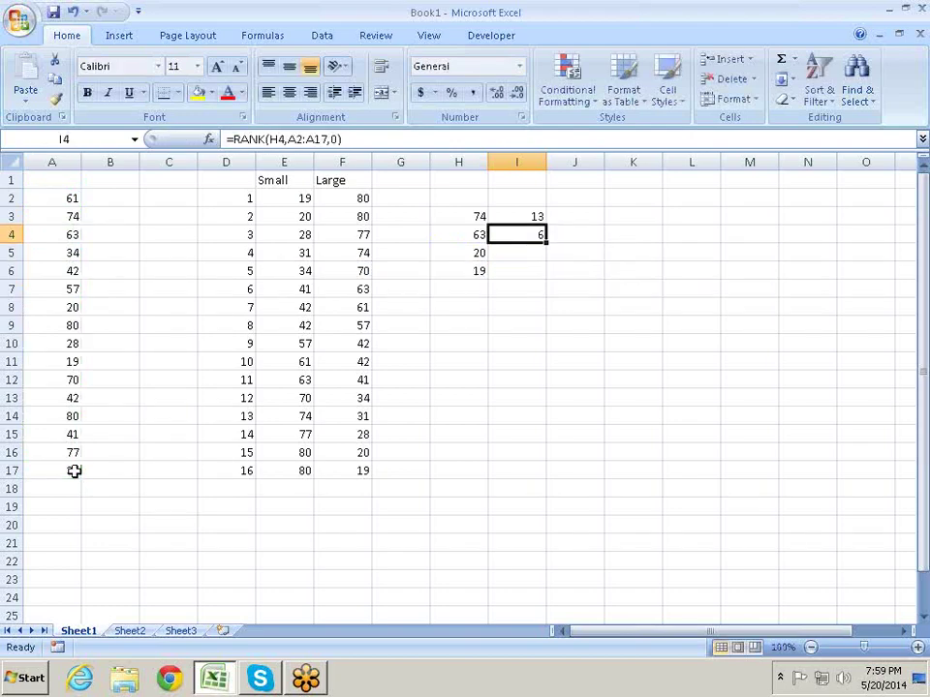
# - Compare the I3 and I4 ranks with position 6 and its Large value 63 in F7
pyautogui.press('Left')
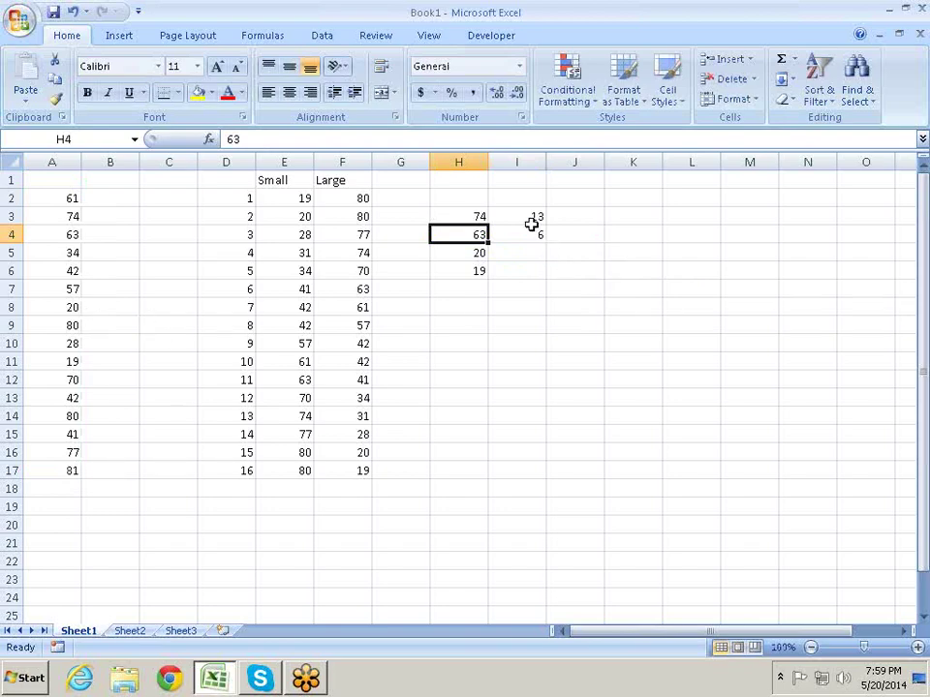
pyautogui.click(534, 220)
pyautogui.click(523, 238)
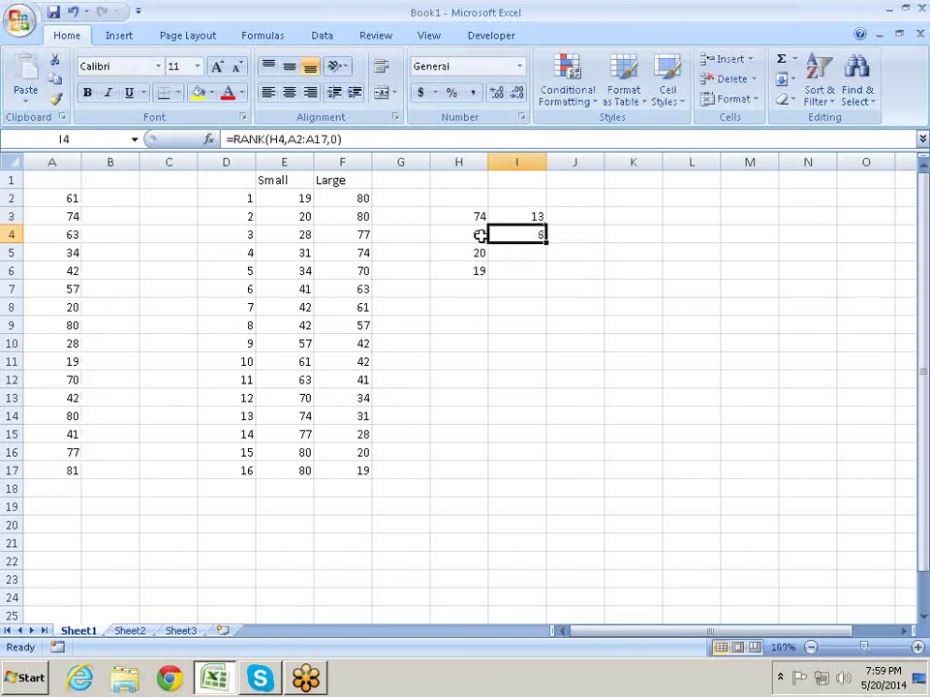
pyautogui.click(240, 288)
pyautogui.click(359, 292)
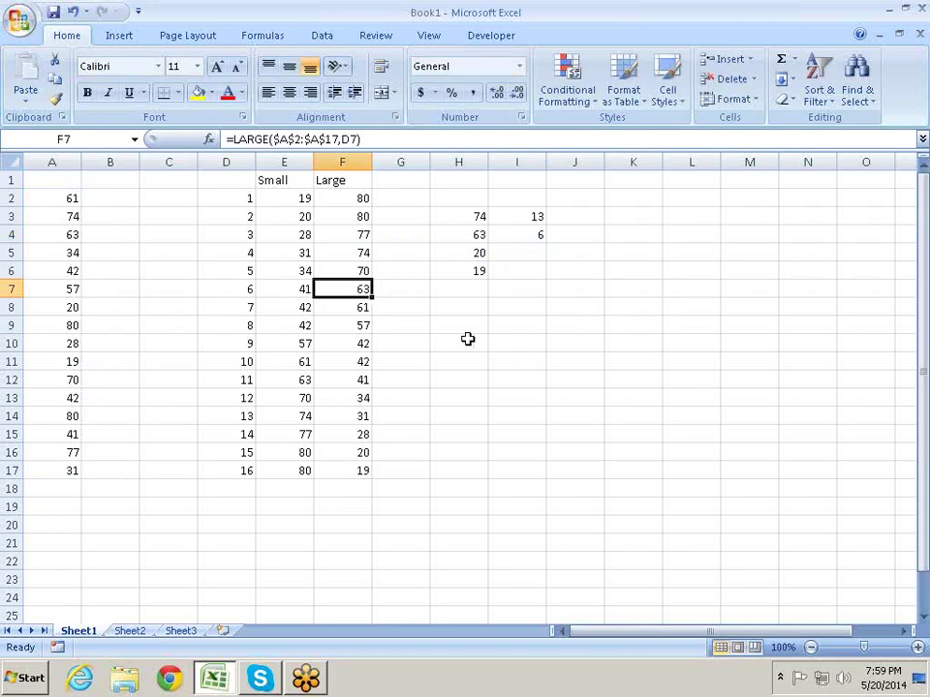
pyautogui.click(543, 232)
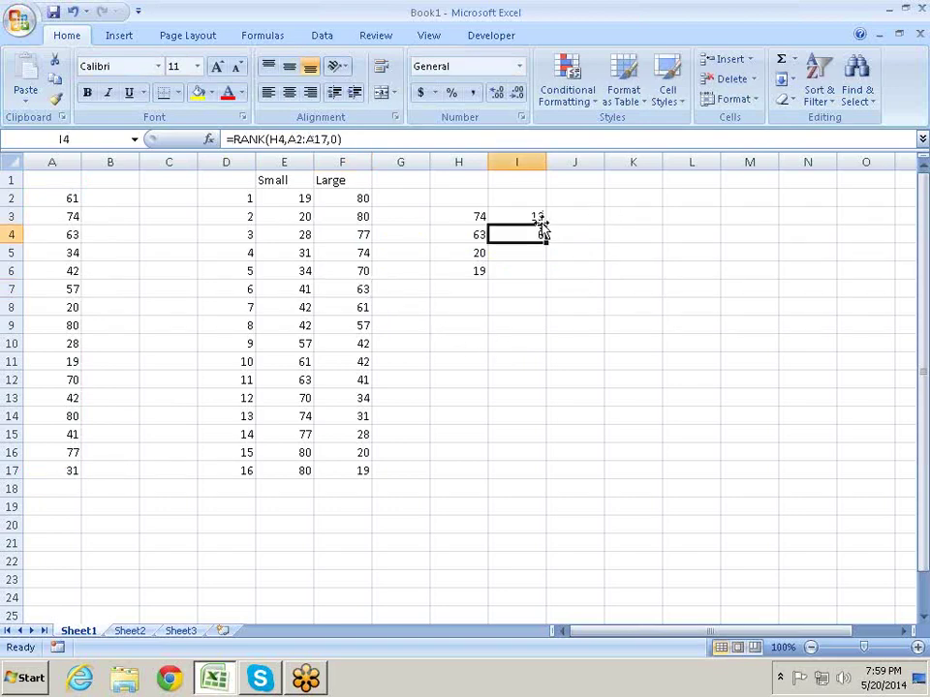
pyautogui.click(537, 217)
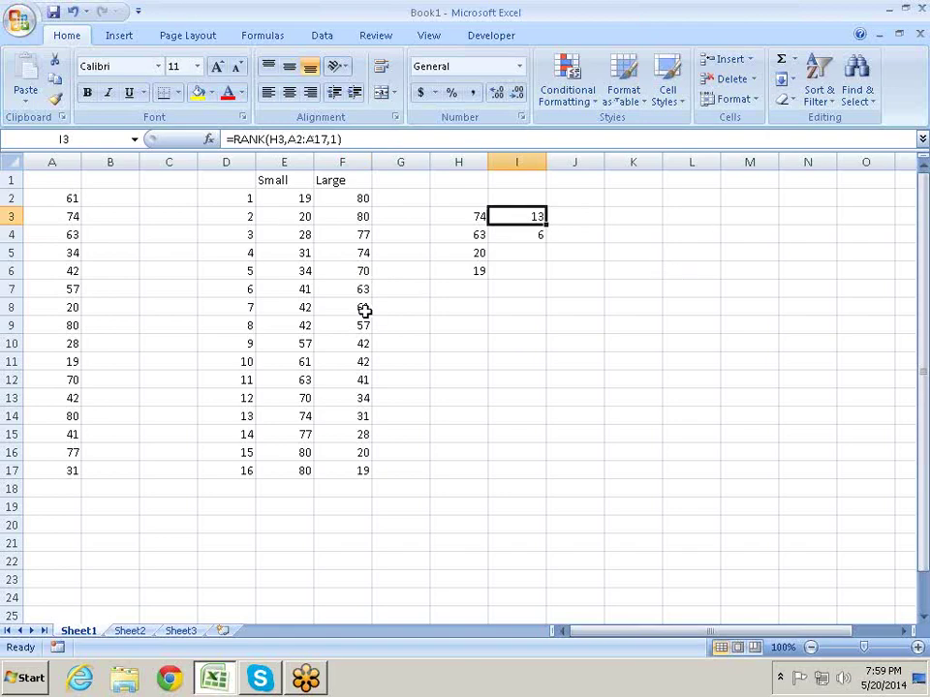
pyautogui.click(496, 291)
pyautogui.click(486, 217)
# - Clear the test values and ranks in H3:I6 and enter 1 in I1
pyautogui.moveTo(491, 217); pyautogui.dragTo(527, 267)
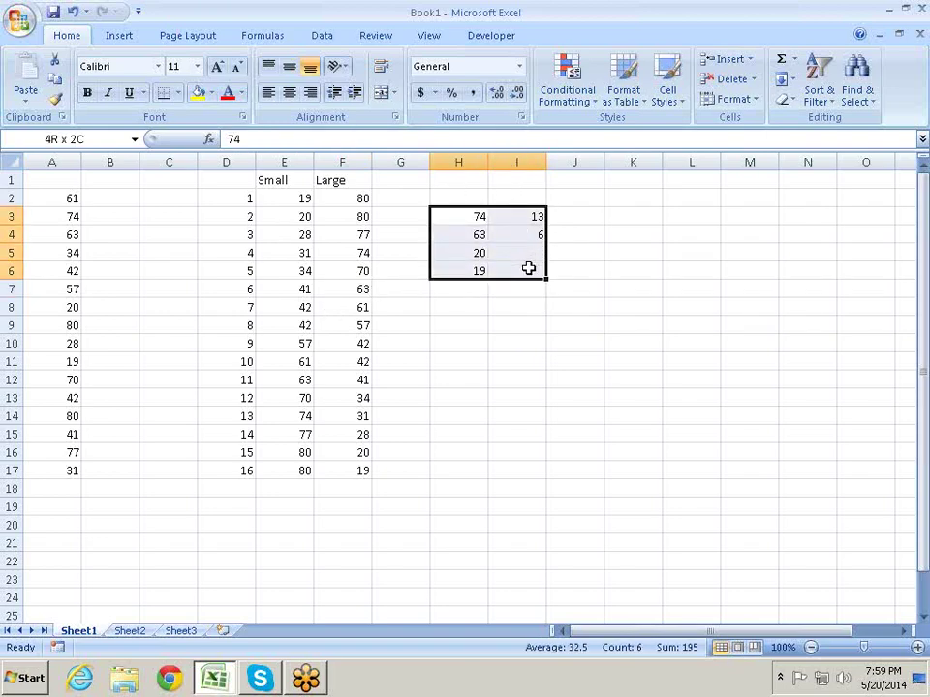
pyautogui.press('Delete')
pyautogui.press('Left')
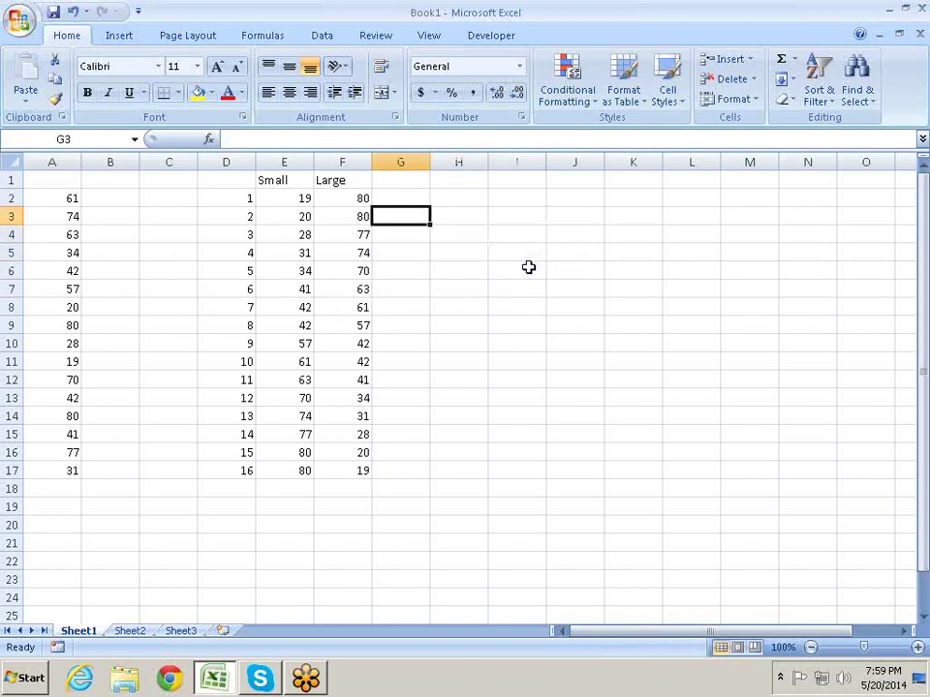
pyautogui.press('Left')
pyautogui.press('Left')
pyautogui.press('Left')
pyautogui.press('Left')
pyautogui.press('Left')
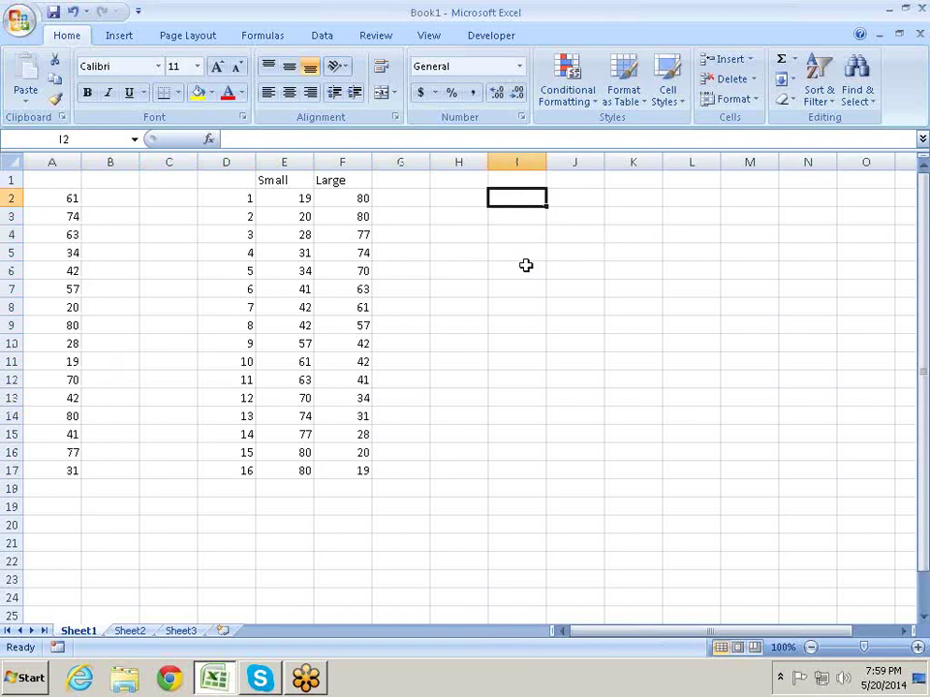
pyautogui.press('Up')
pyautogui.write('1')
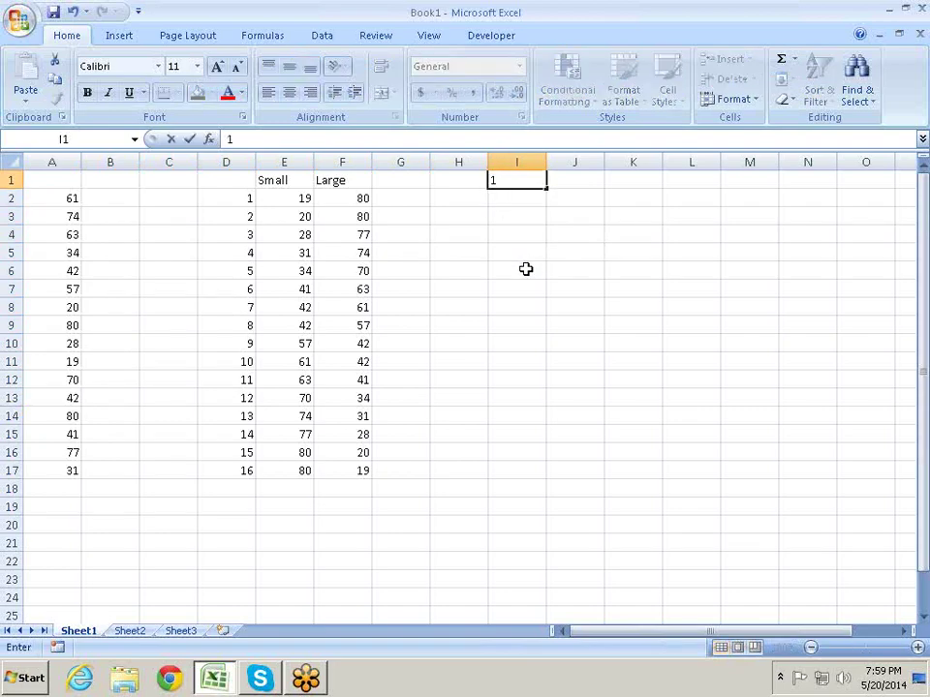
pyautogui.press('Tab')
# - Number I3 through I18 from 1 to 16 by filling down a 1, 2 series
pyautogui.press('Down')
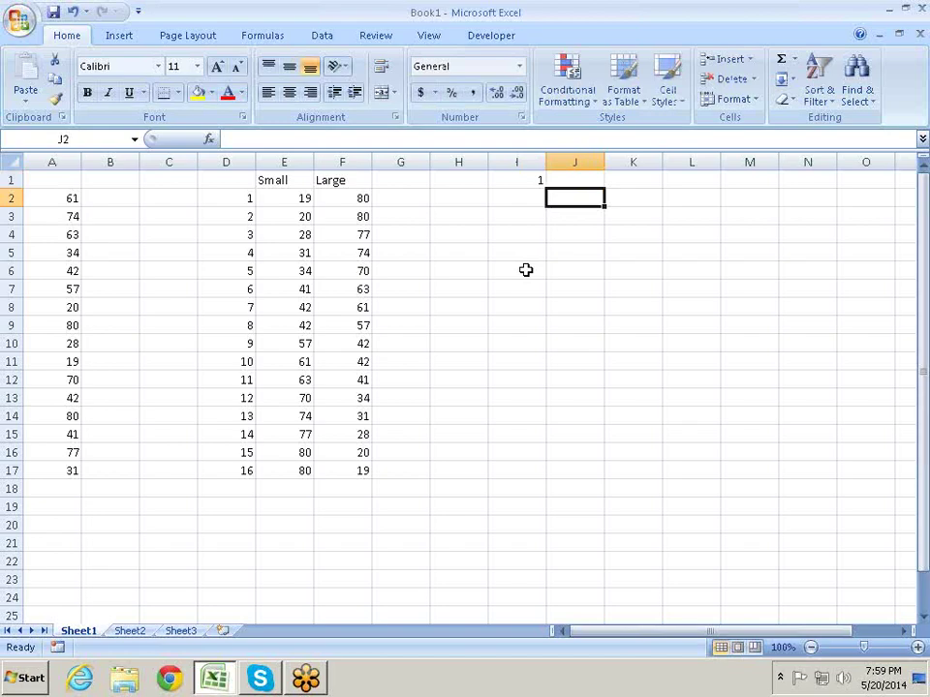
pyautogui.press('Left')
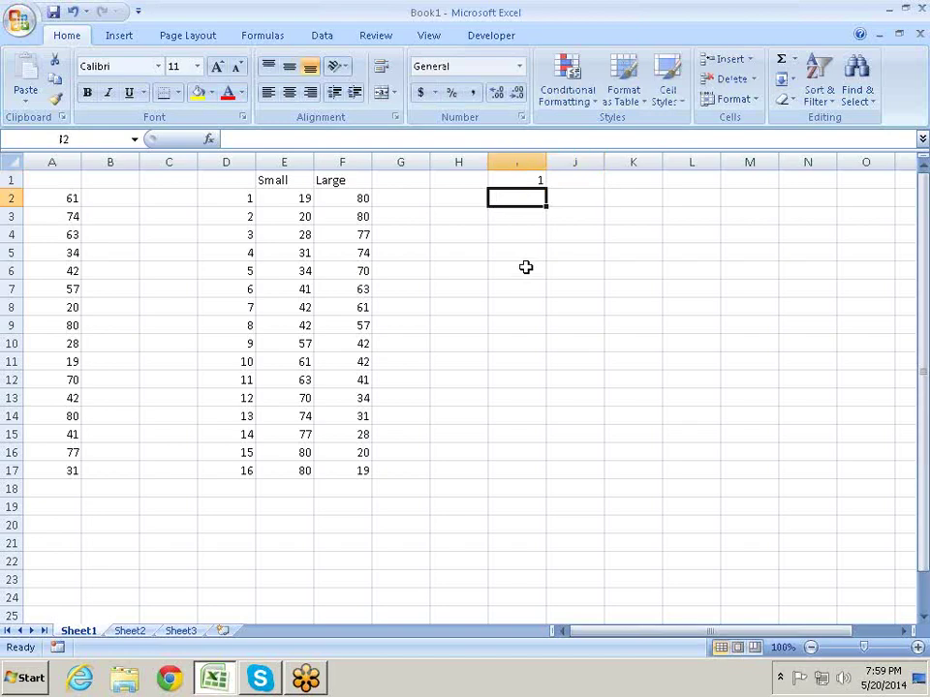
pyautogui.press('Down')
pyautogui.write('1')
pyautogui.press('Return')
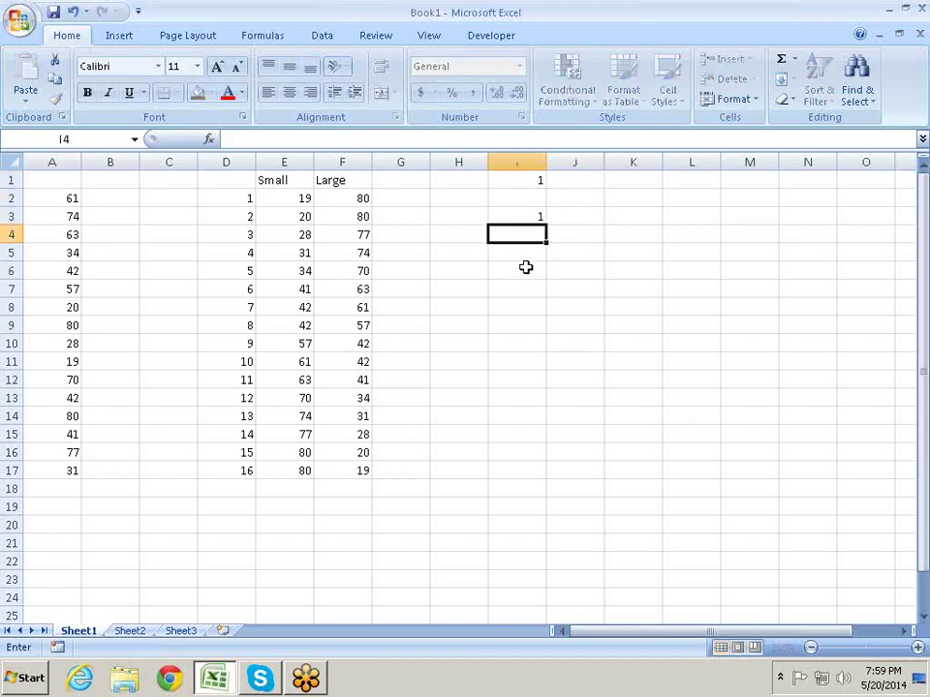
pyautogui.write('2')
pyautogui.press('Return')
pyautogui.moveTo(527, 216); pyautogui.dragTo(535, 233)
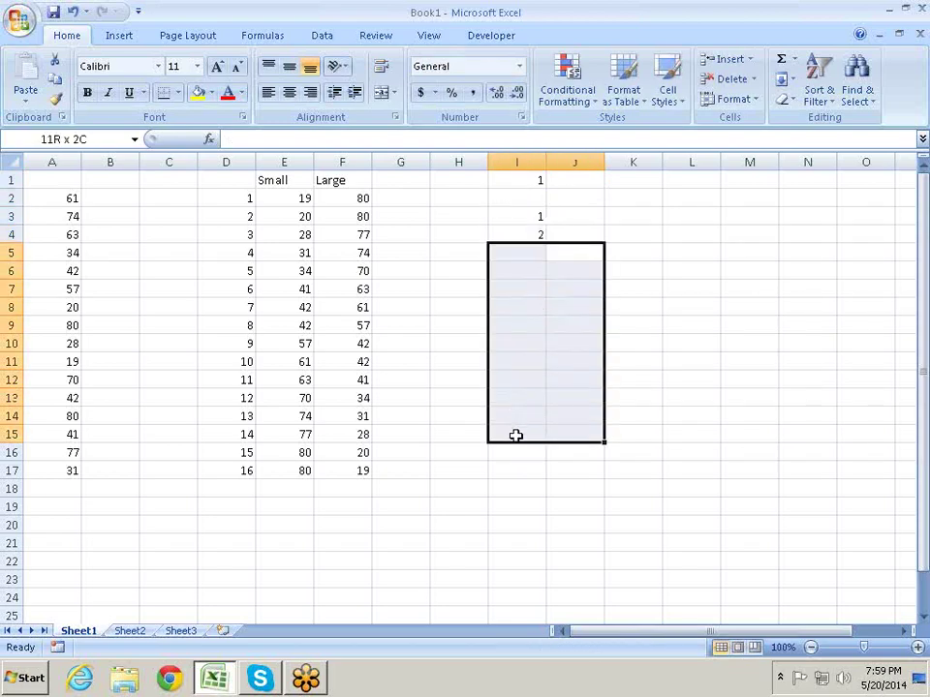
pyautogui.moveTo(548, 249); pyautogui.dragTo(516, 455)
pyautogui.moveTo(510, 215)
pyautogui.mouseDown()
pyautogui.moveTo(504, 513)
pyautogui.moveTo(508, 492)
pyautogui.mouseUp()
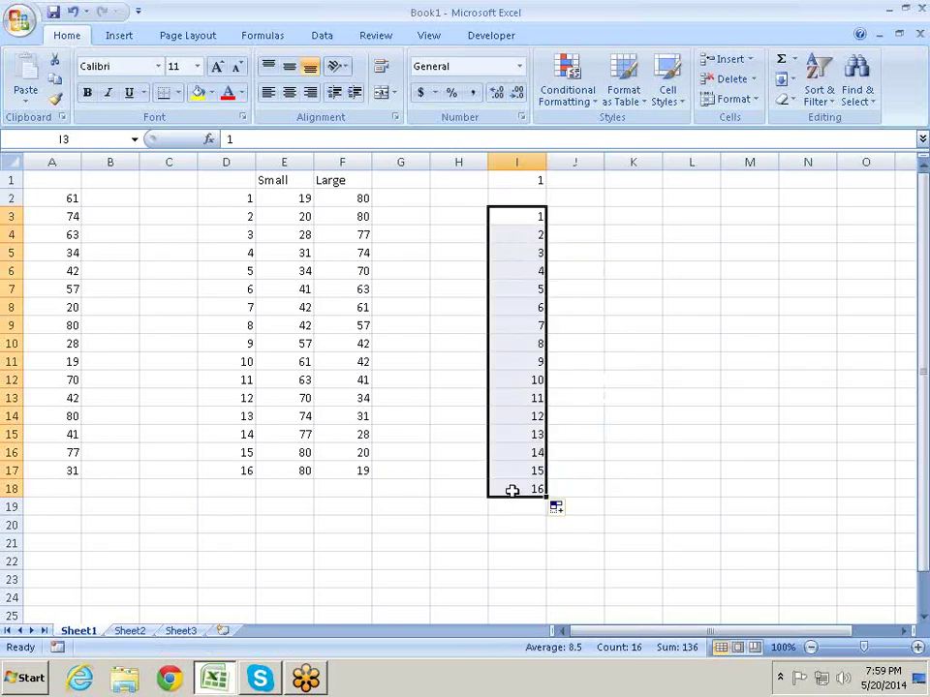
pyautogui.click(588, 217)
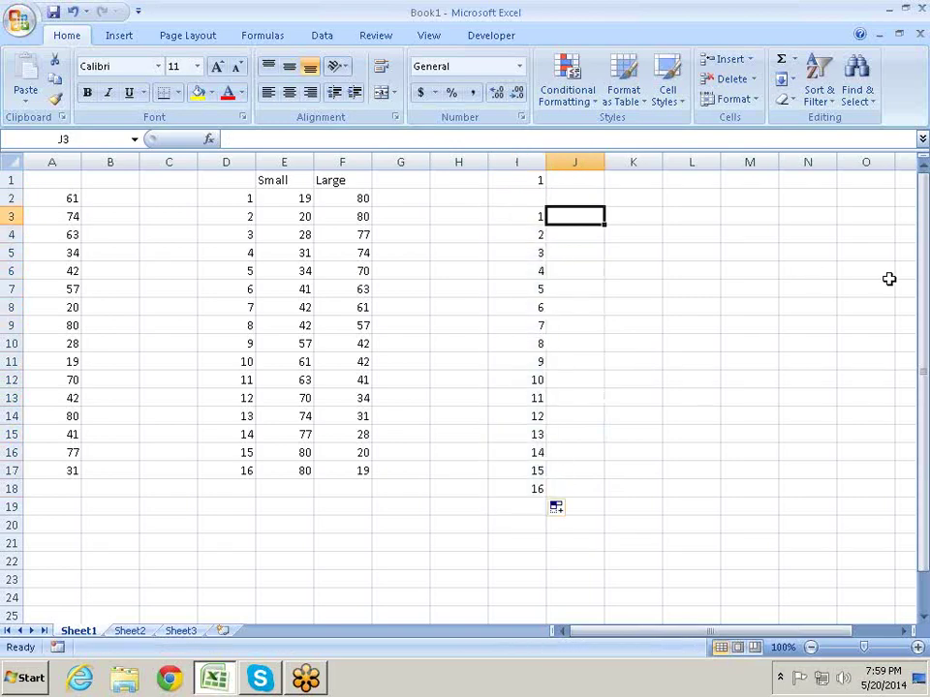
# - Start a CHOOSE formula in J3 using absolute $I$1 as its index
pyautogui.write('=')
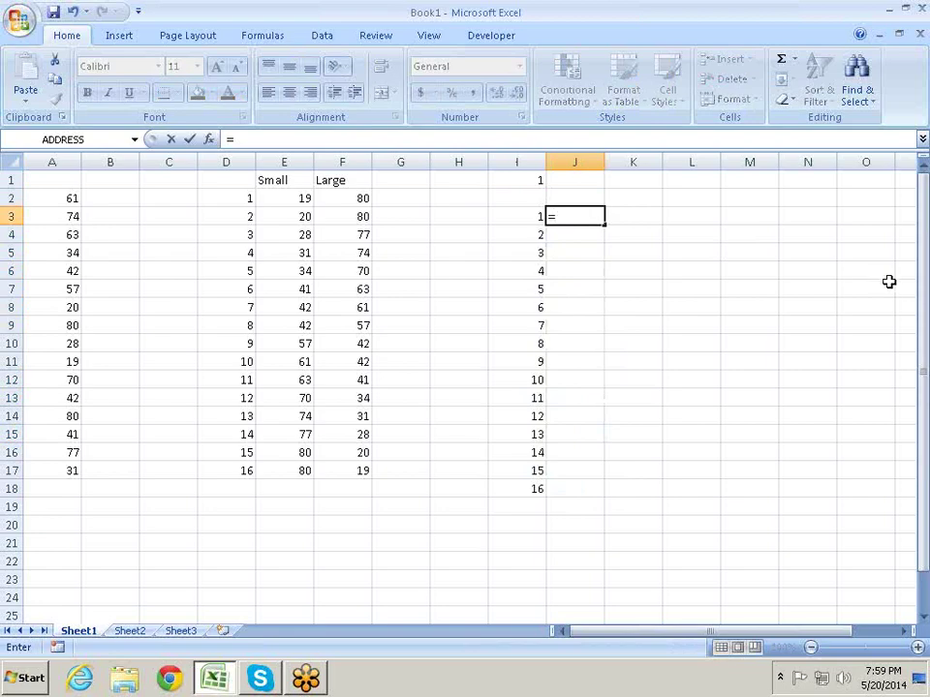
pyautogui.write('cho')
pyautogui.press('Tab')
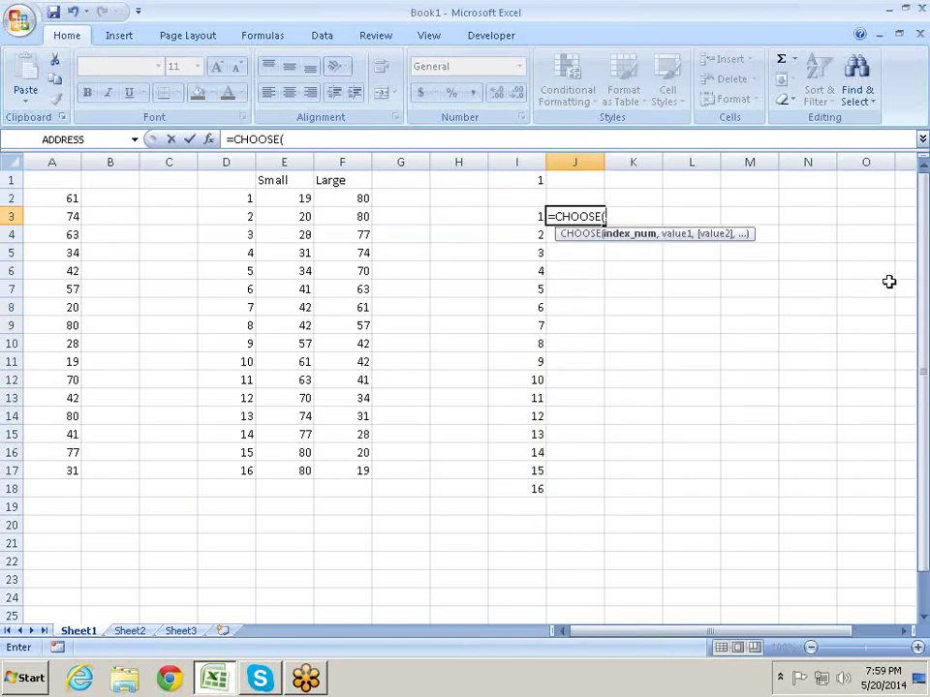
pyautogui.click(536, 177)
pyautogui.write(',')
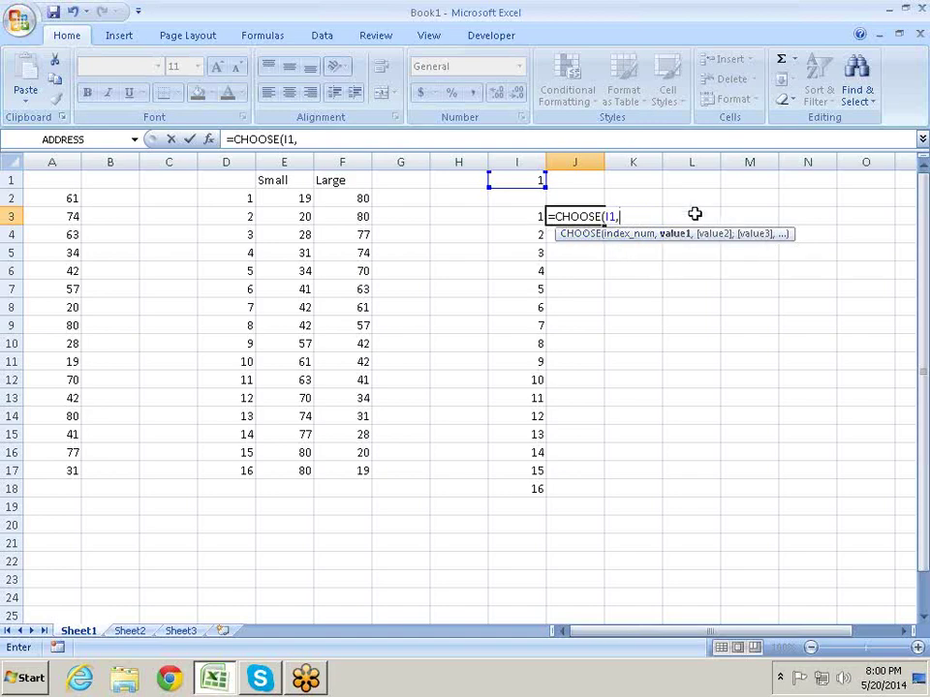
pyautogui.press('F2')
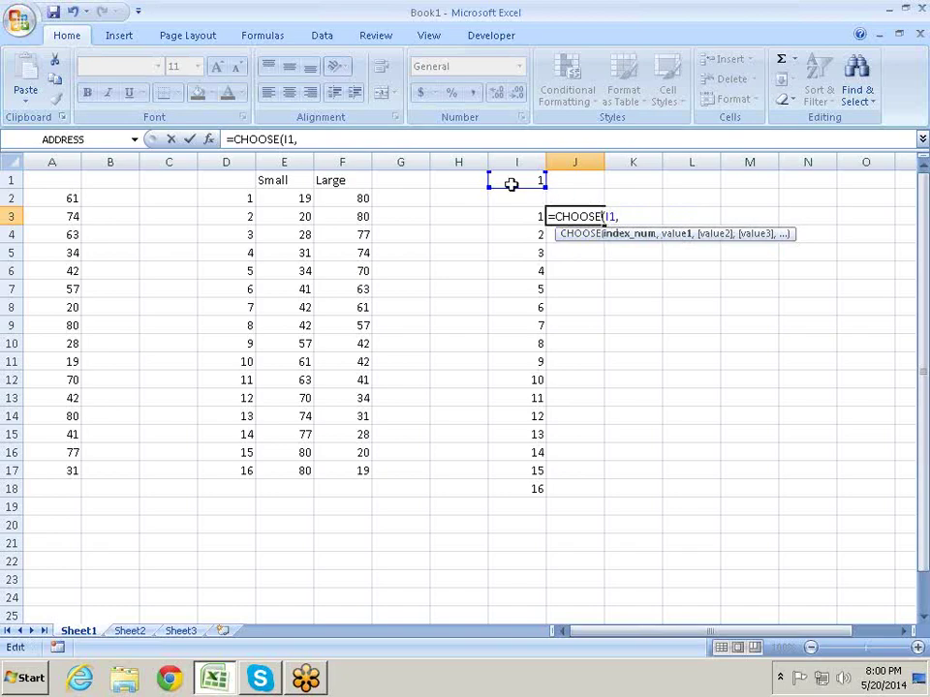
pyautogui.press('F4')
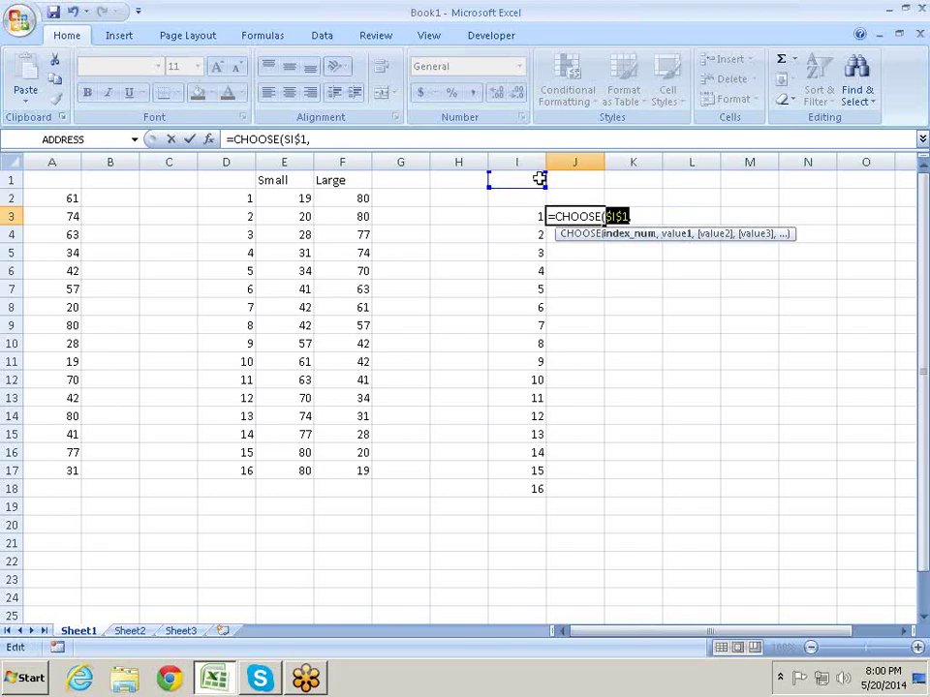
pyautogui.click(648, 215)
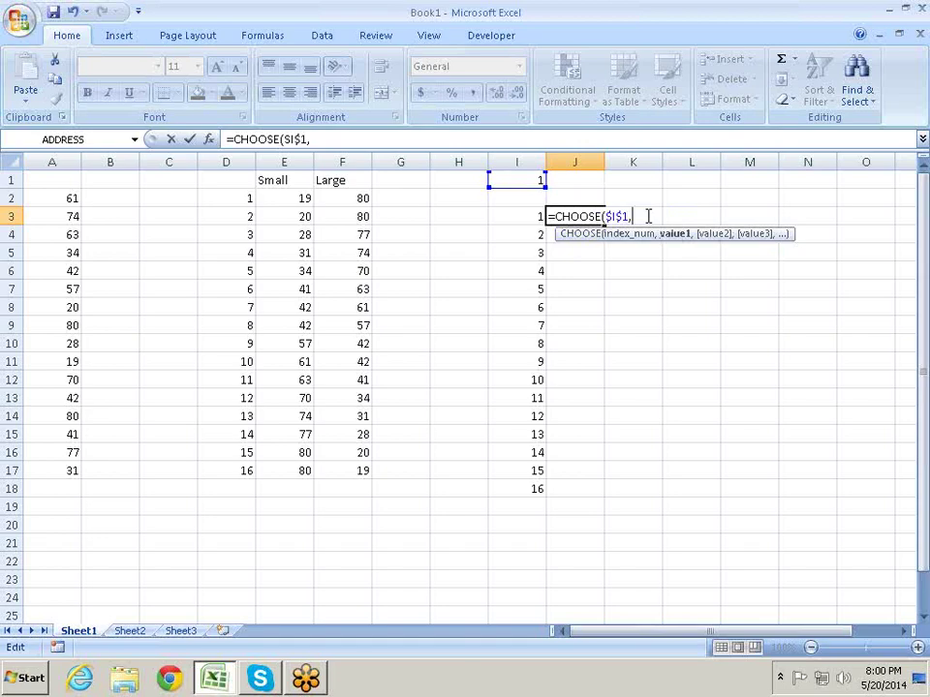
# - Add SMALL(A2:A17,I3) as CHOOSE's first option
pyautogui.write('sm')
pyautogui.press('Tab')
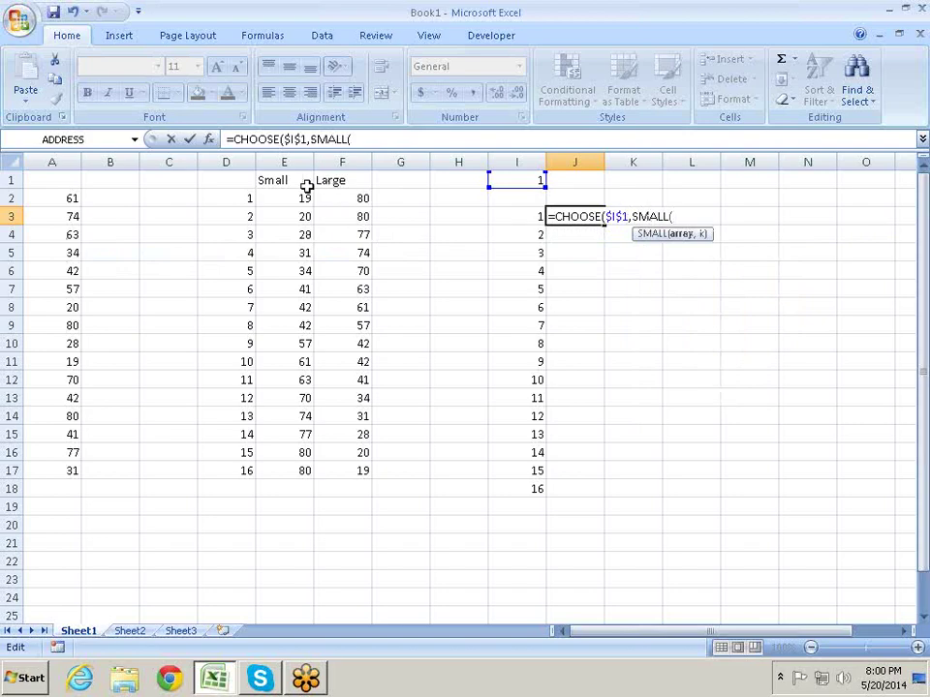
pyautogui.click(68, 198)
pyautogui.moveTo(68, 199); pyautogui.dragTo(49, 471)
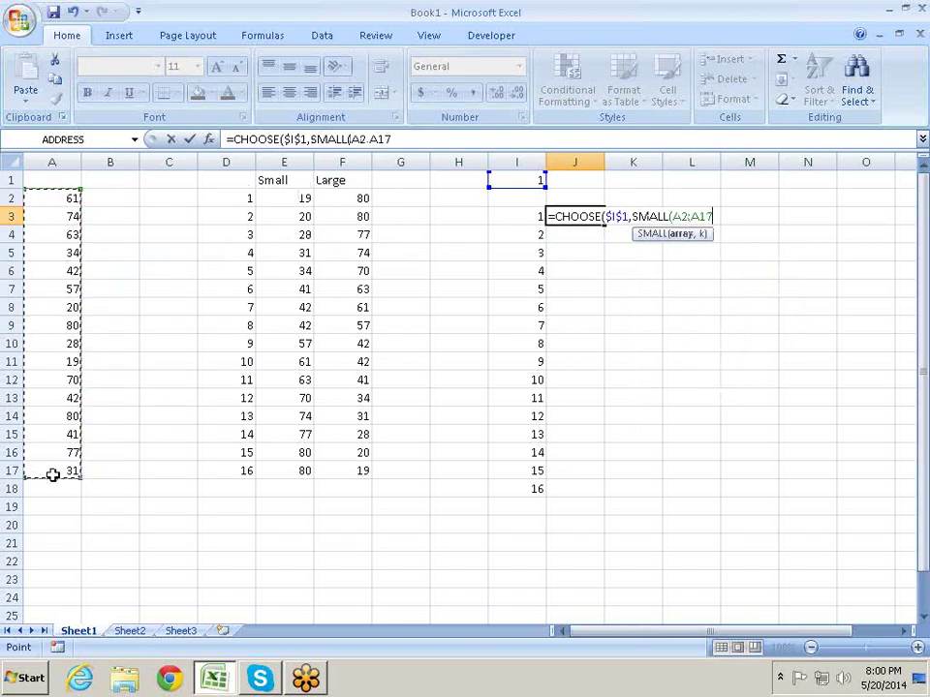
pyautogui.write(',')
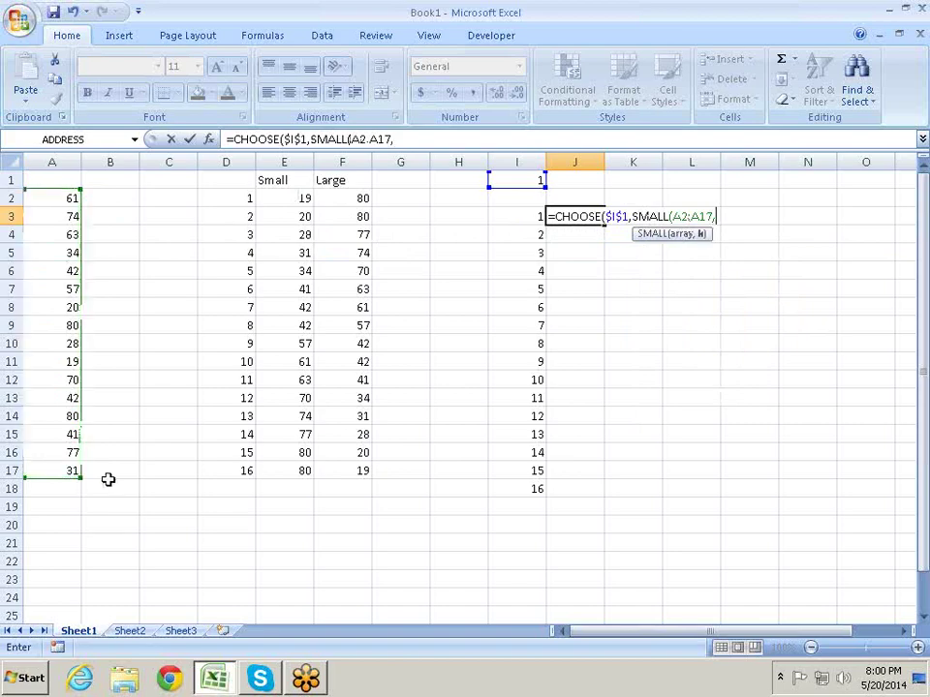
pyautogui.click(528, 217)
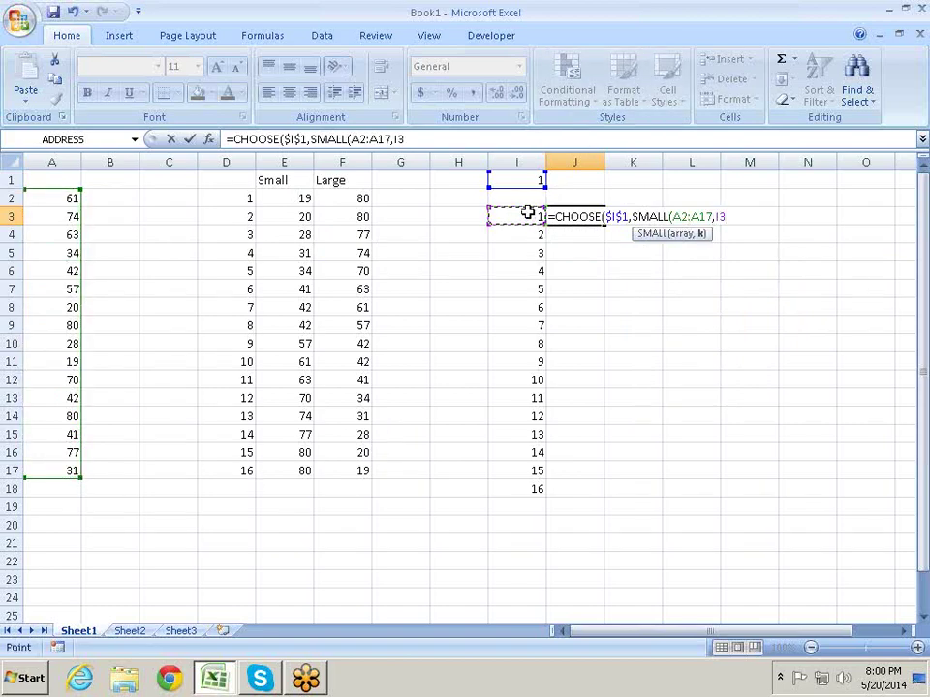
# - Add LARGE(A2:A17,I3) as the second option and commit the formula, showing 19
pyautogui.write('),')
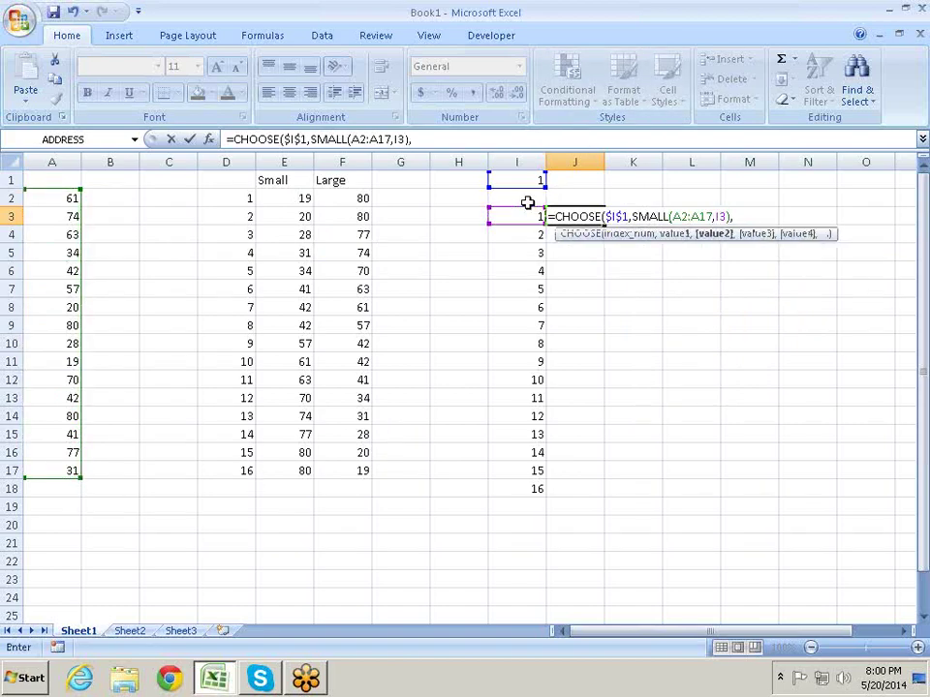
pyautogui.write('lar')
pyautogui.press('Tab')
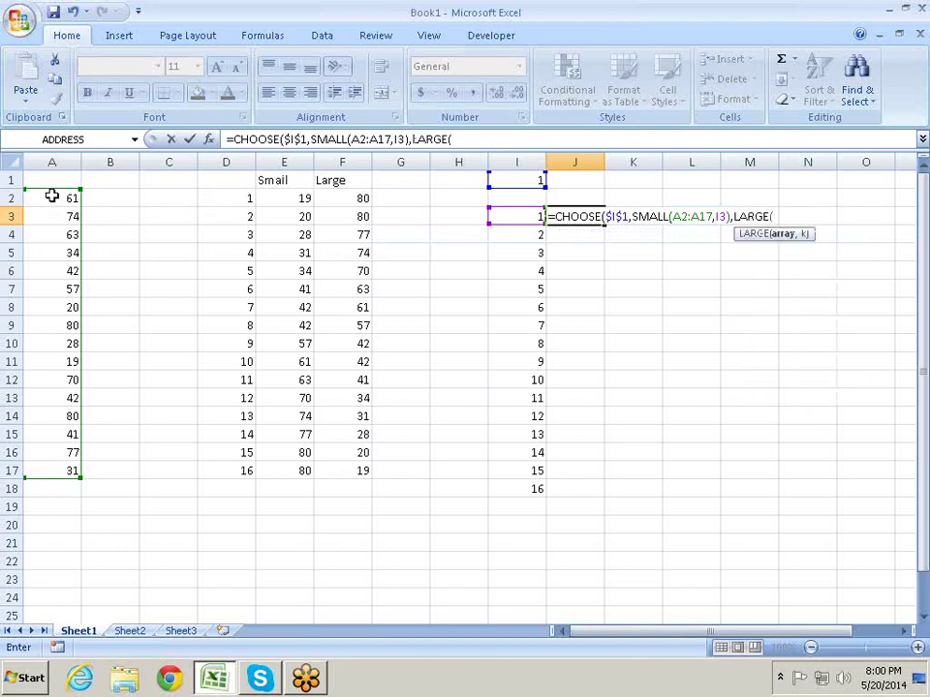
pyautogui.moveTo(52, 196)
pyautogui.mouseDown()
pyautogui.moveTo(61, 486)
pyautogui.moveTo(61, 471)
pyautogui.mouseUp()
pyautogui.write(',')
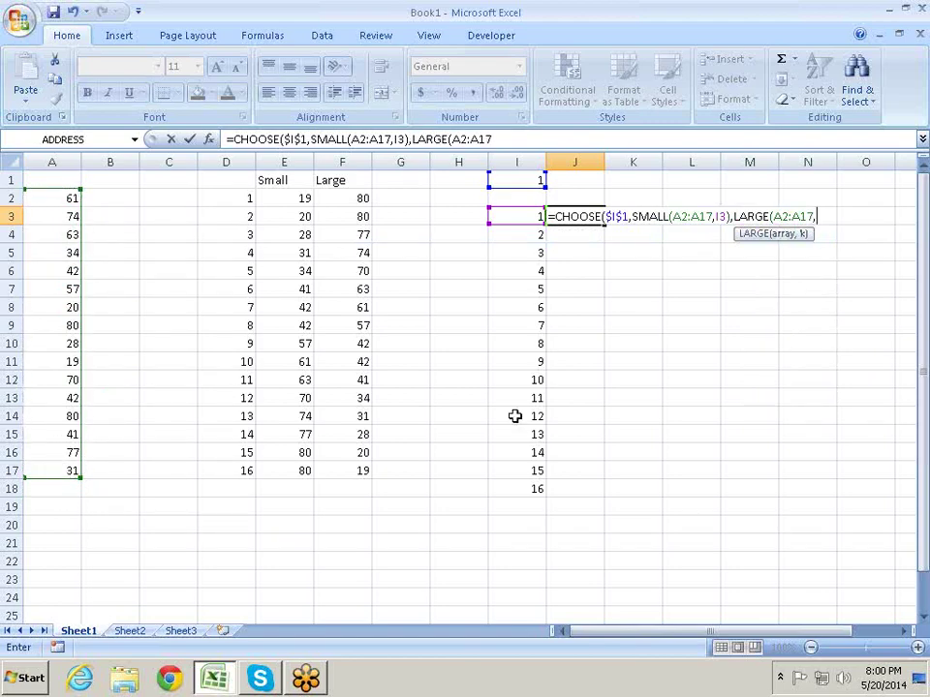
pyautogui.click(534, 217)
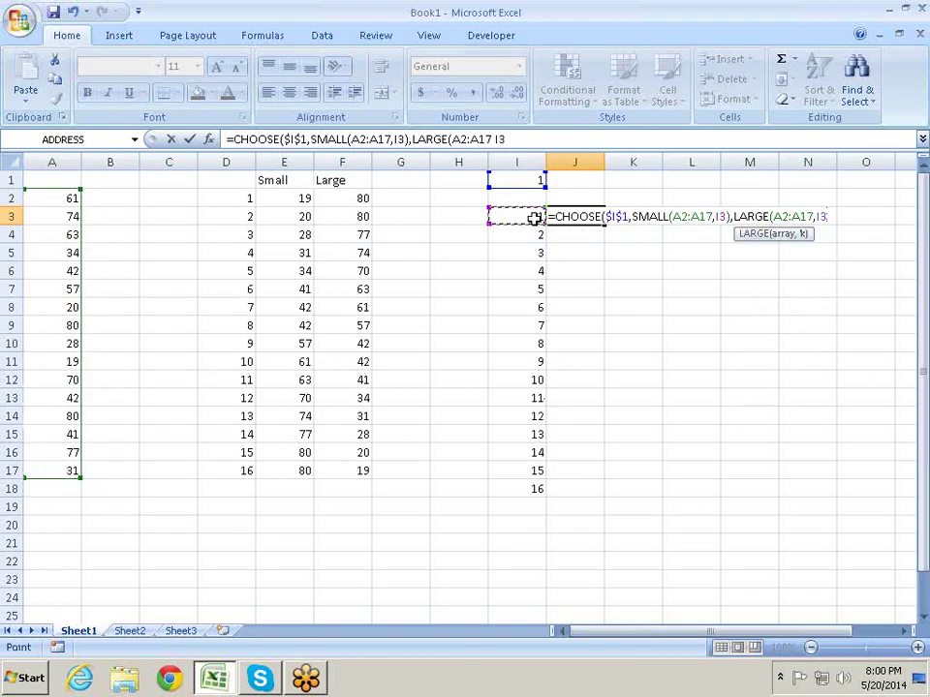
pyautogui.write(')')
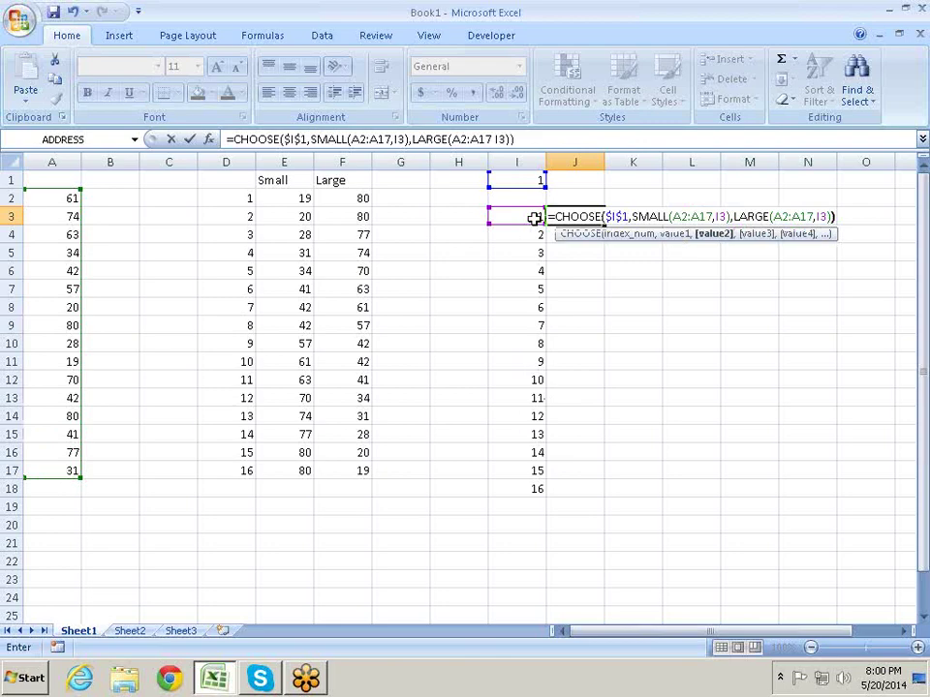
pyautogui.press('Return')
pyautogui.press('Up')
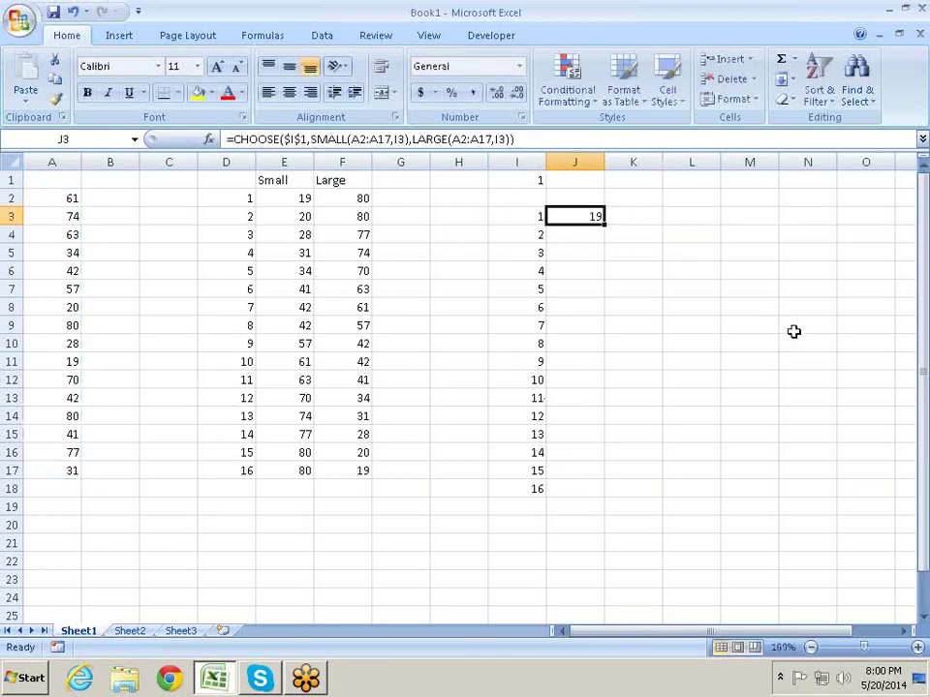
# - Make both A2:A17 references in J3's formula absolute
pyautogui.press('F2')
pyautogui.moveTo(675, 217); pyautogui.dragTo(712, 217)
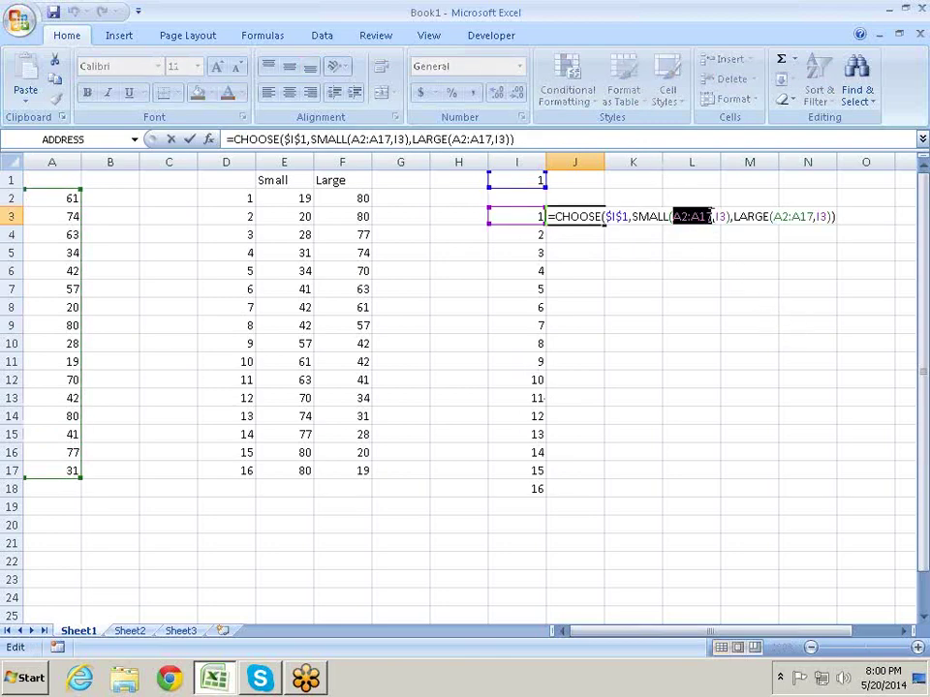
pyautogui.press('F4')
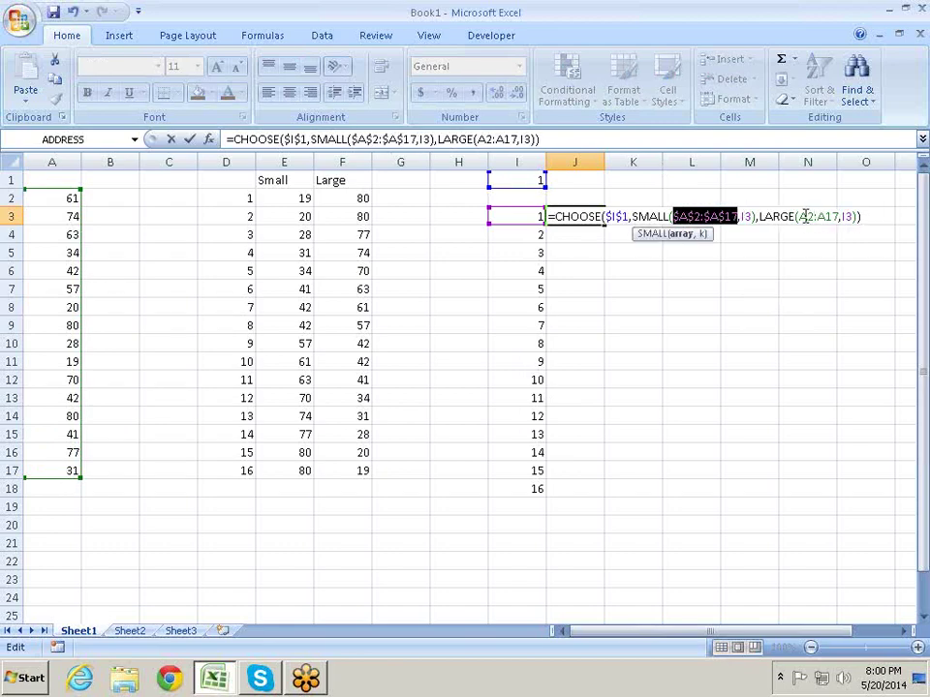
pyautogui.moveTo(800, 217); pyautogui.dragTo(839, 216)
pyautogui.hotkey('shift', 'Home')
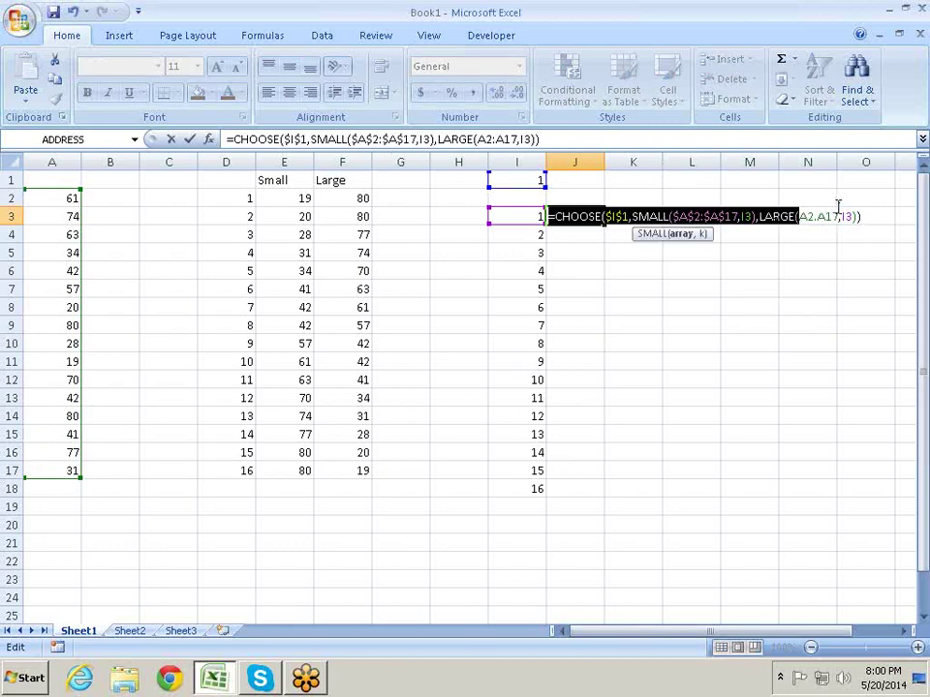
pyautogui.press('F4')
pyautogui.press('Return')
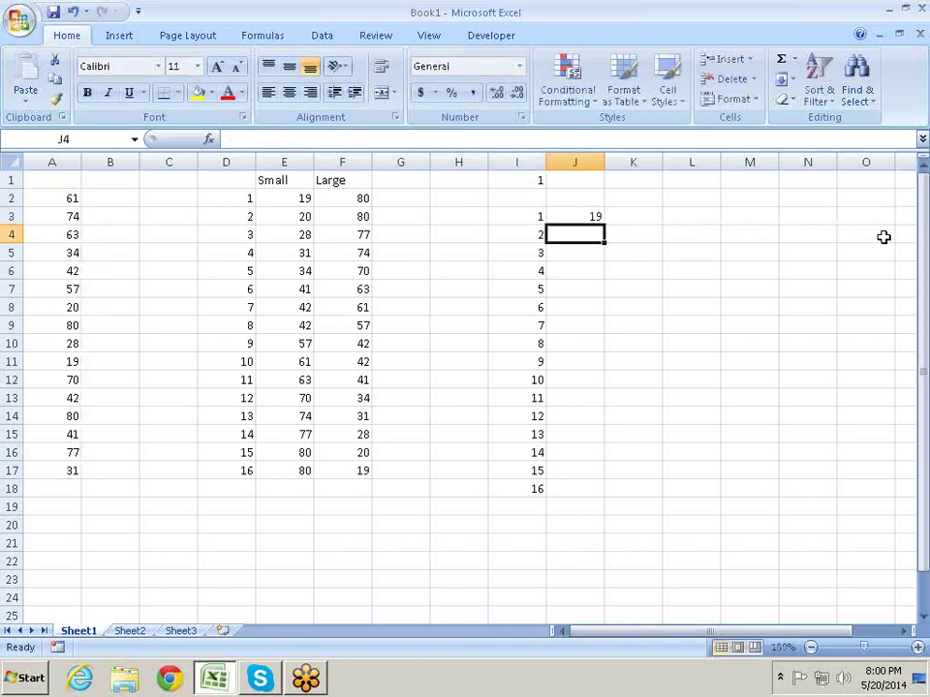
# - Fill J3's formula down to J18 and confirm 1 in I1 for ascending order
pyautogui.click(596, 215)
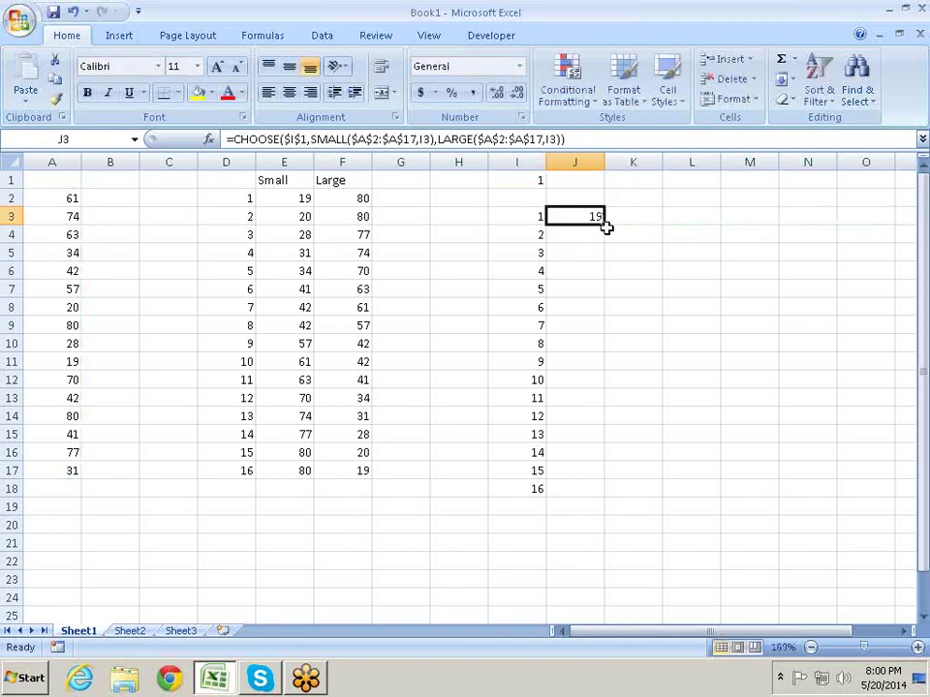
pyautogui.click(606, 233)
pyautogui.click(596, 216)
pyautogui.moveTo(604, 226); pyautogui.dragTo(607, 492)
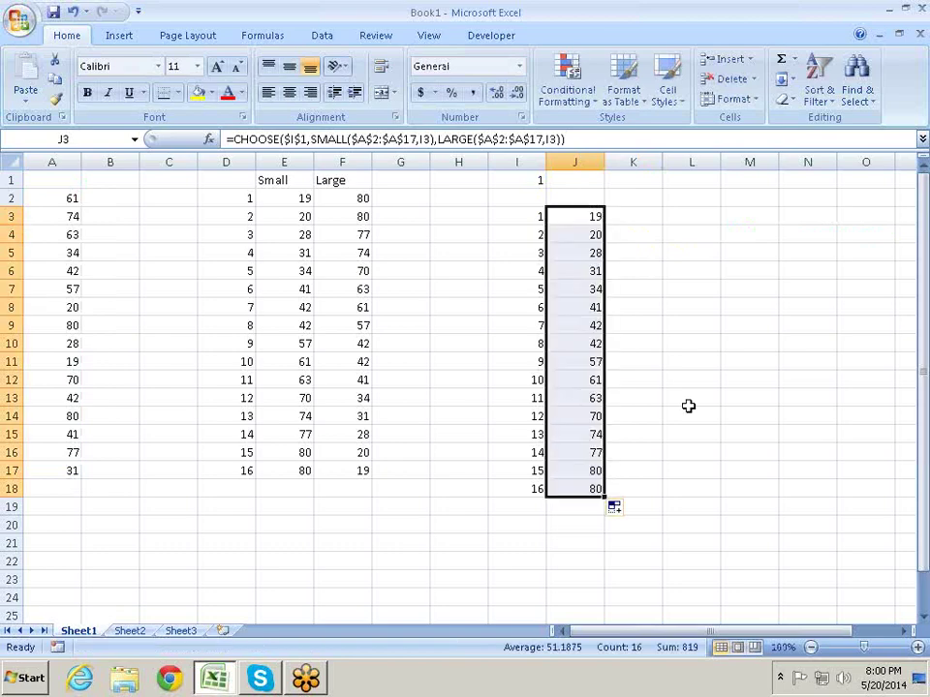
pyautogui.click(674, 308)
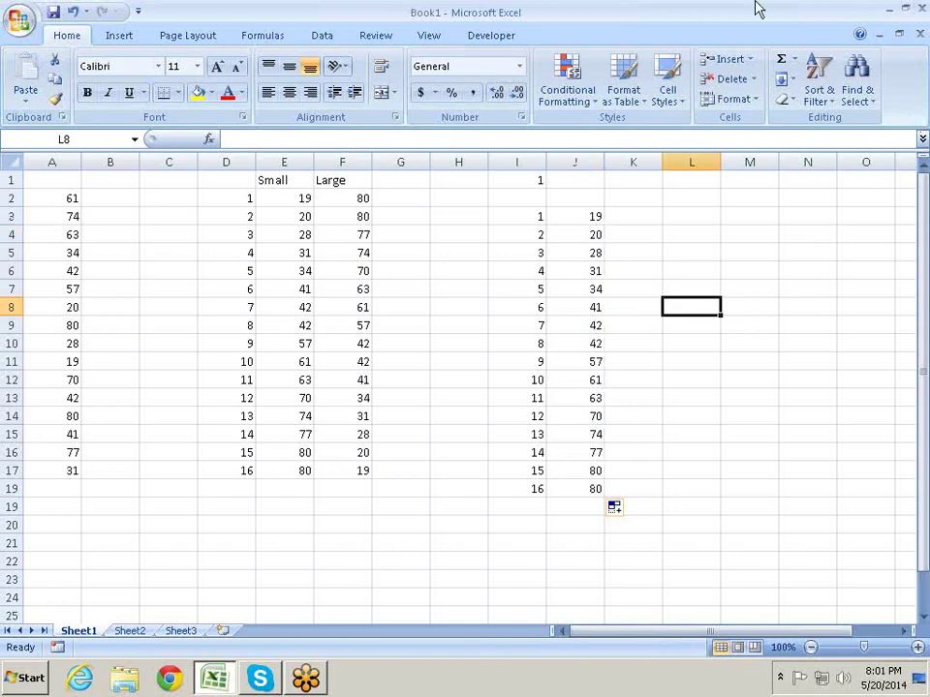
pyautogui.click(539, 184)
pyautogui.write('1')
pyautogui.hotkey('ctrl', 'Return')
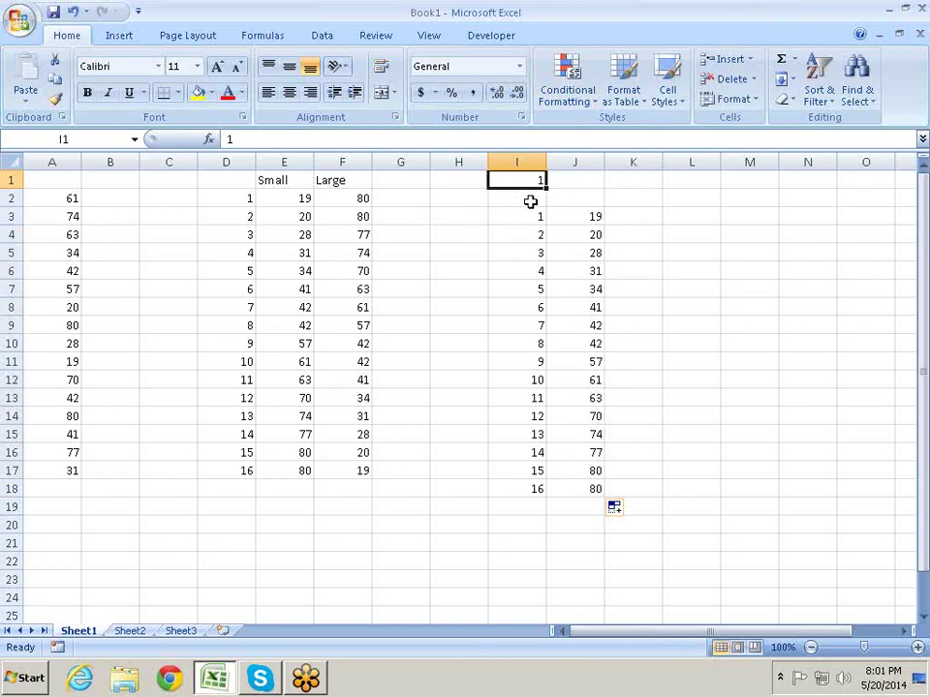
pyautogui.click(481, 218)
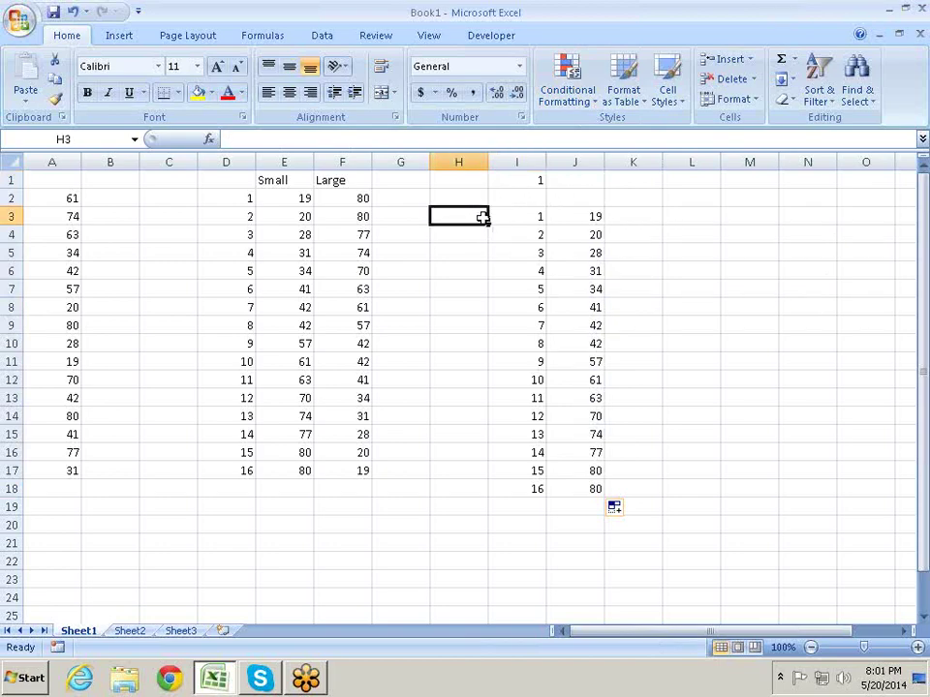
# - Give H3 a List data validation with source "Asc";"Dsc"
pyautogui.click(317, 39)
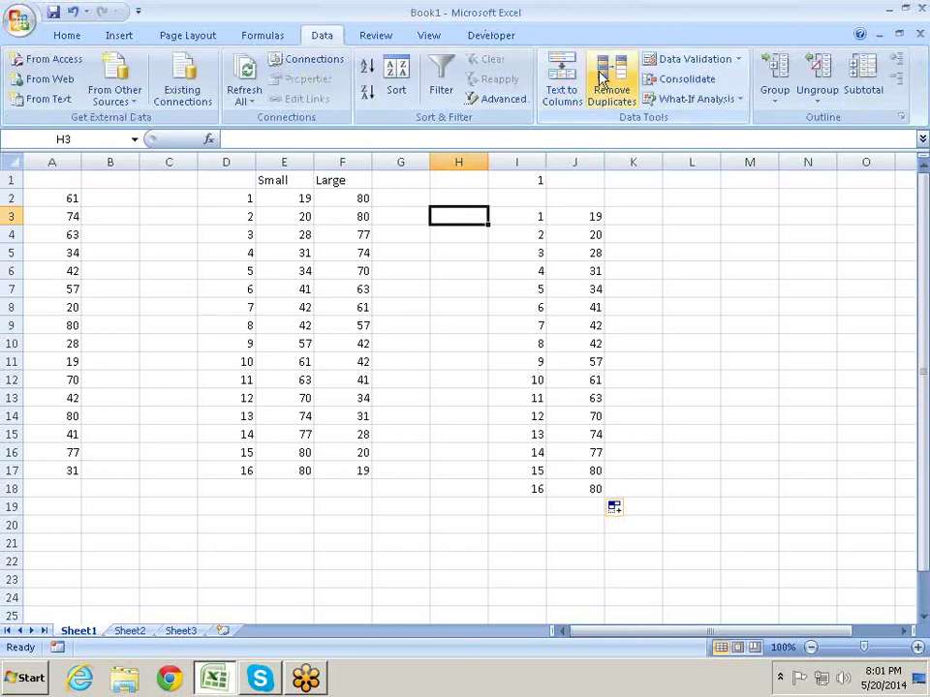
pyautogui.click(693, 62)
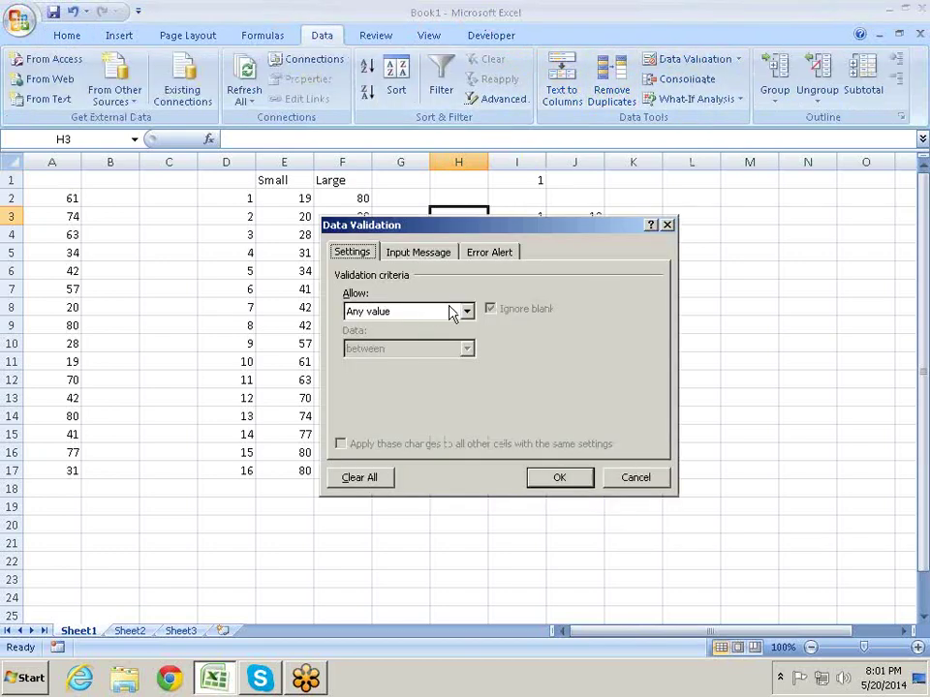
pyautogui.click(467, 312)
pyautogui.click(431, 363)
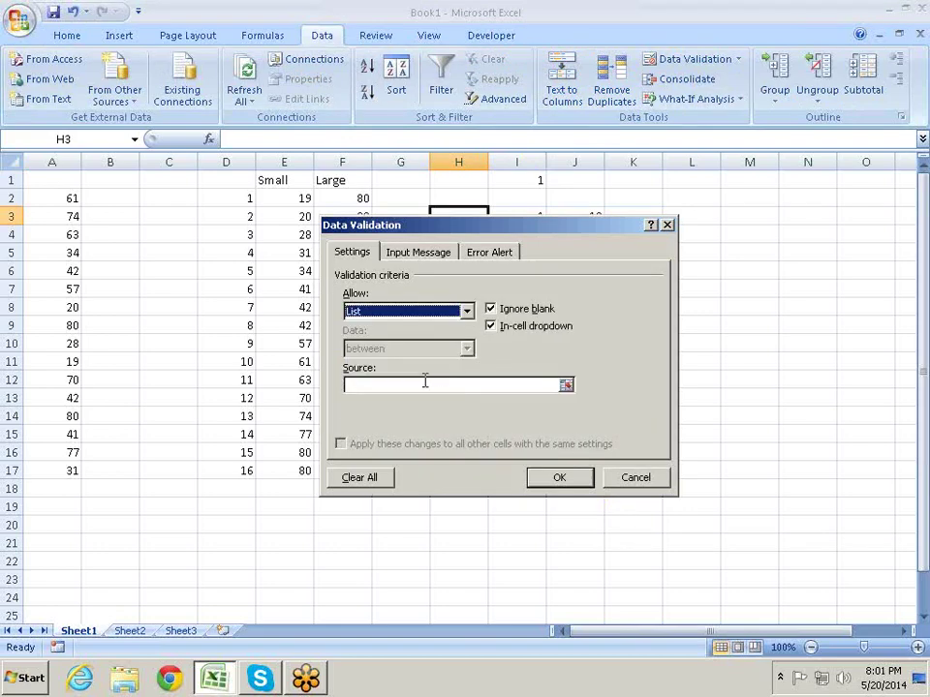
pyautogui.click(427, 385)
pyautogui.write('"Asc";"Dsc')
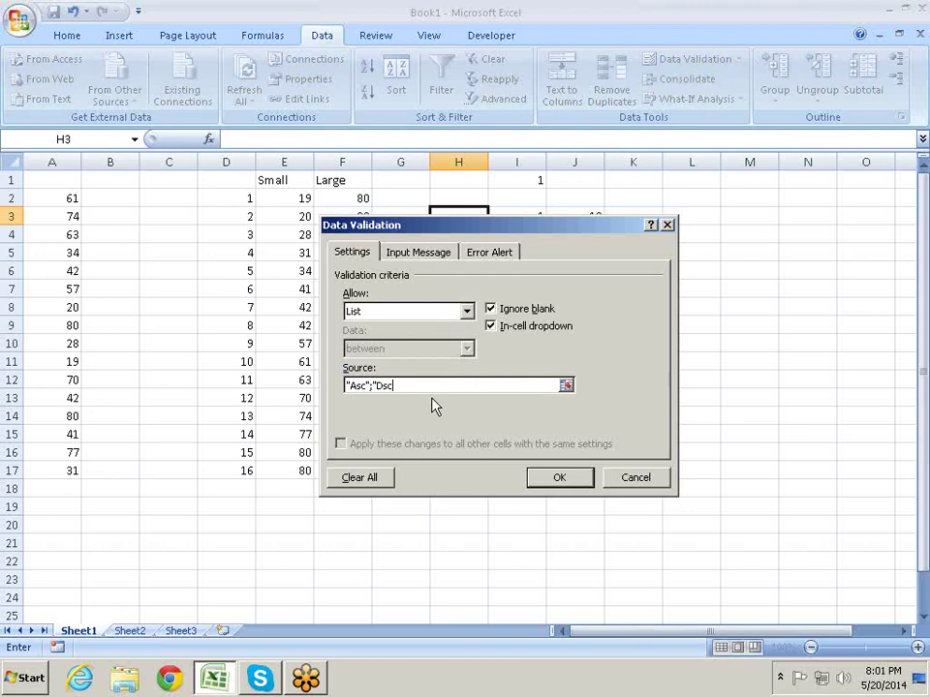
pyautogui.write('"')
pyautogui.click(561, 480)
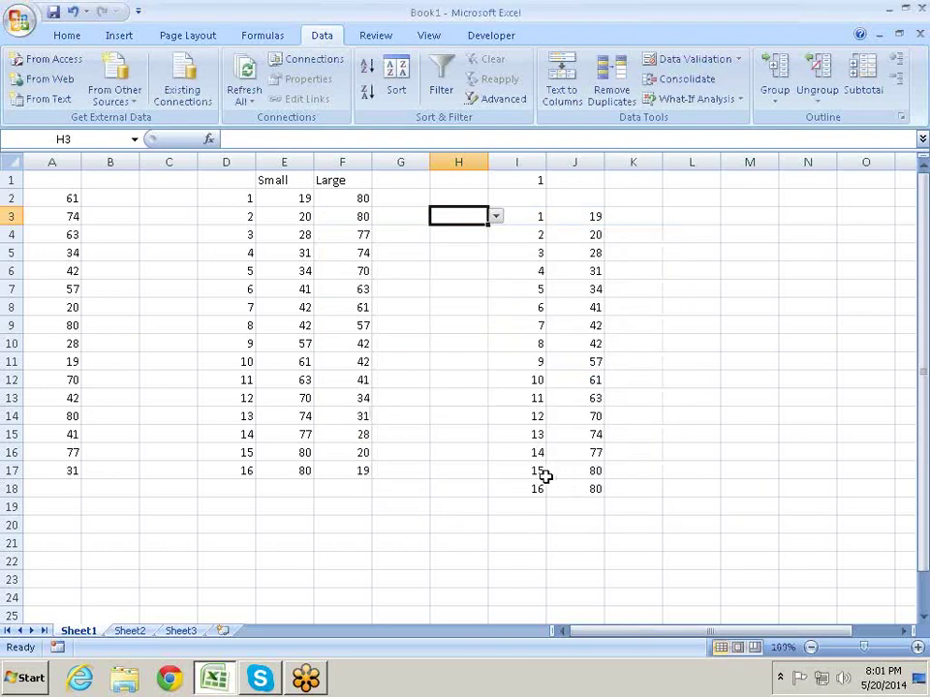
# - Test H3's dropdown, then reopen validation and cancel the mistaken source edit
pyautogui.click(495, 217)
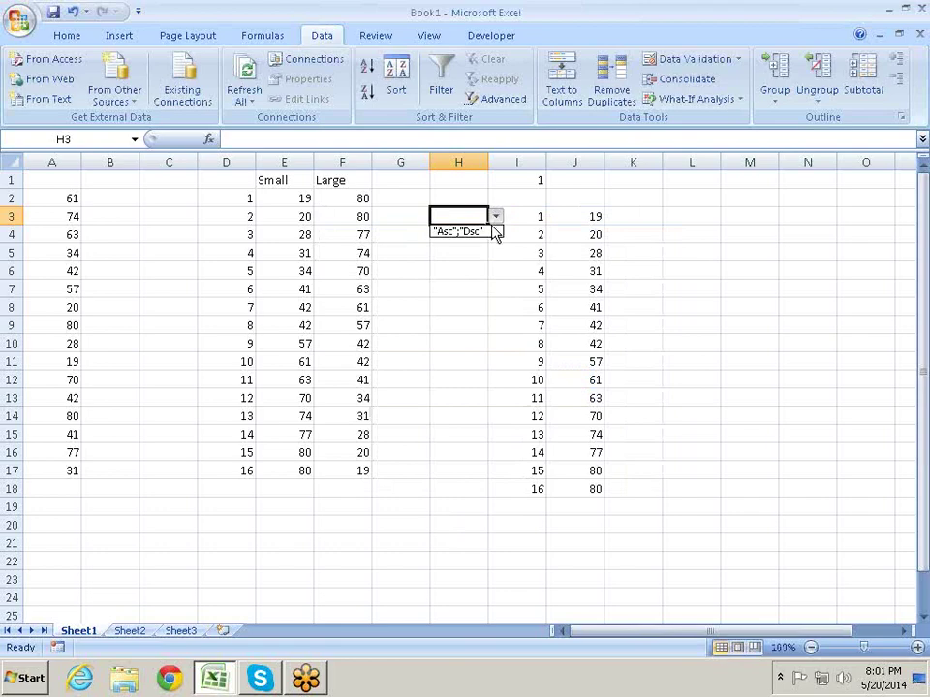
pyautogui.click(493, 215)
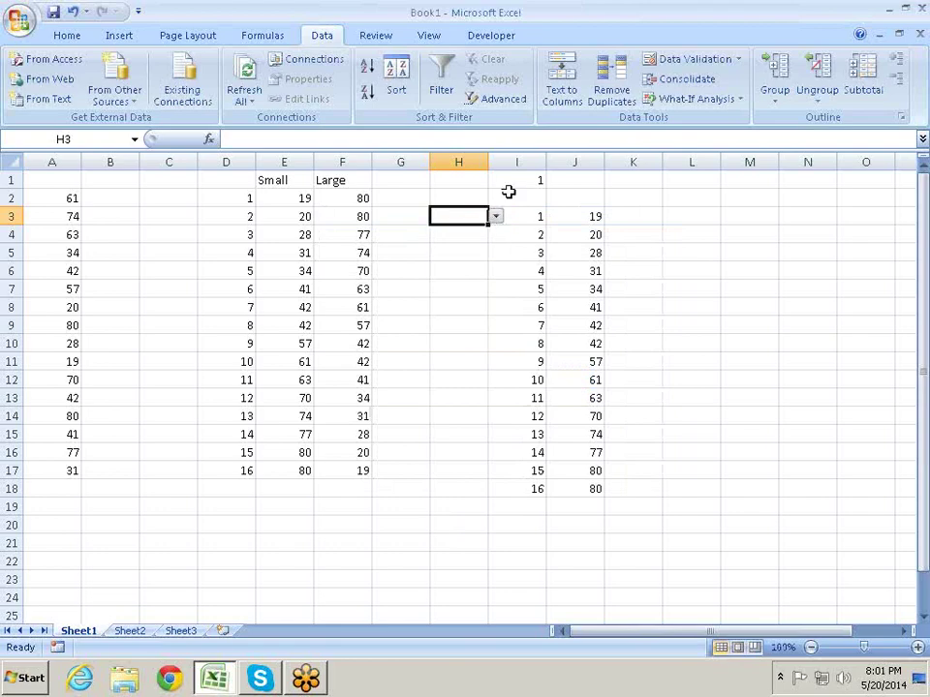
pyautogui.click(677, 58)
pyautogui.click(374, 386)
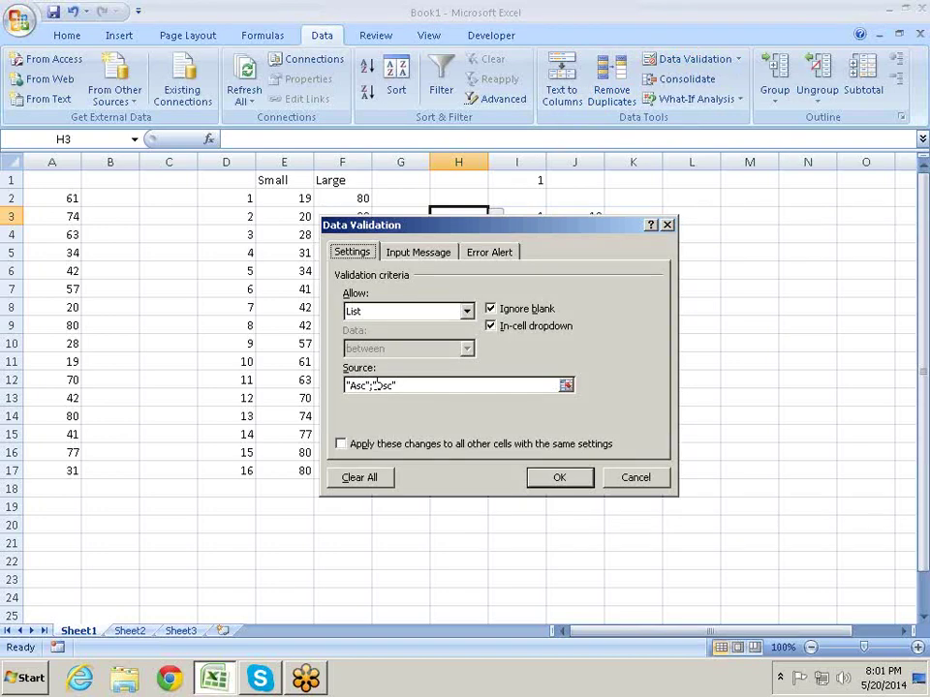
pyautogui.write('=')
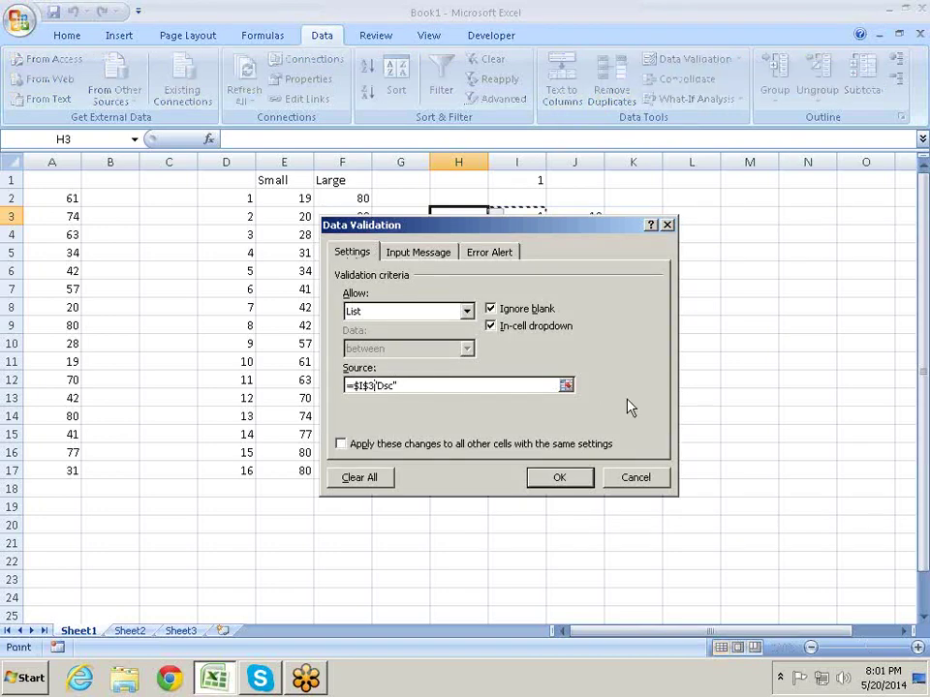
pyautogui.press('Right')
pyautogui.press('Return')
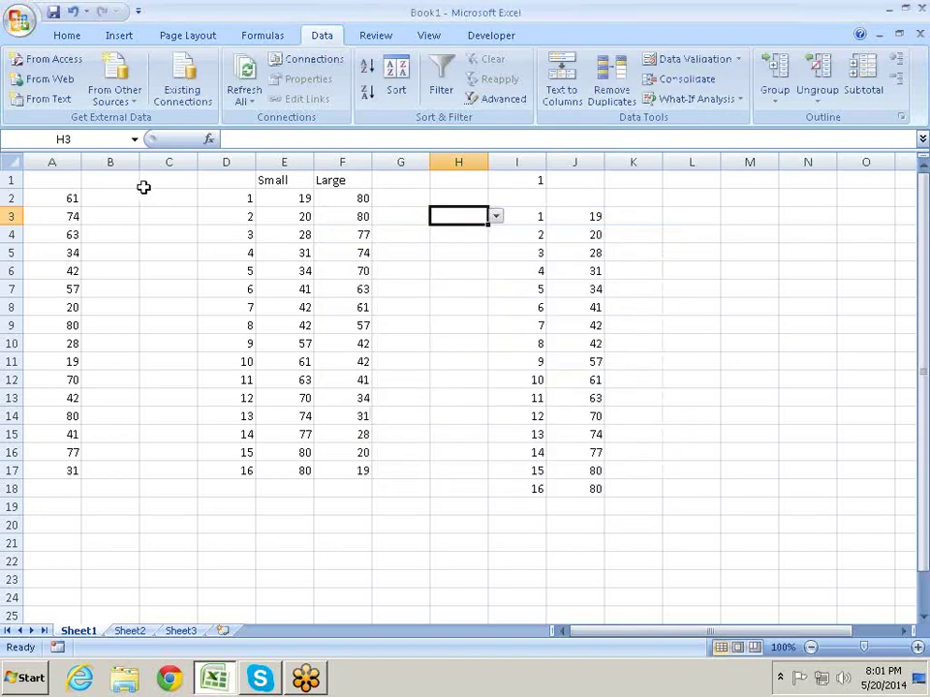
# - Enter Asc in N2 and Dsc in N3
pyautogui.click(803, 191)
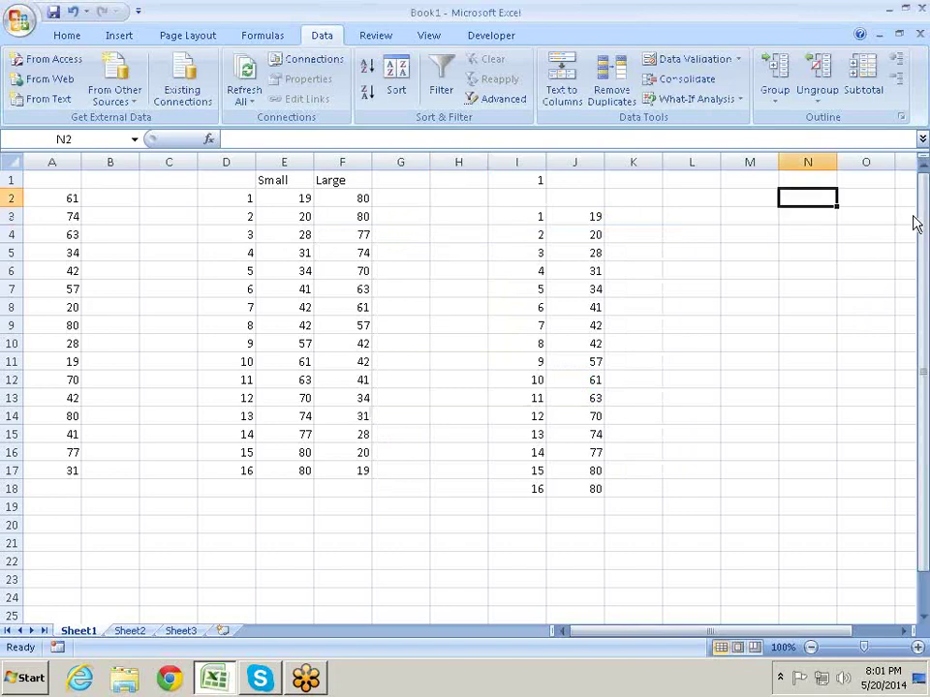
pyautogui.write('Asc')
pyautogui.press('Return')
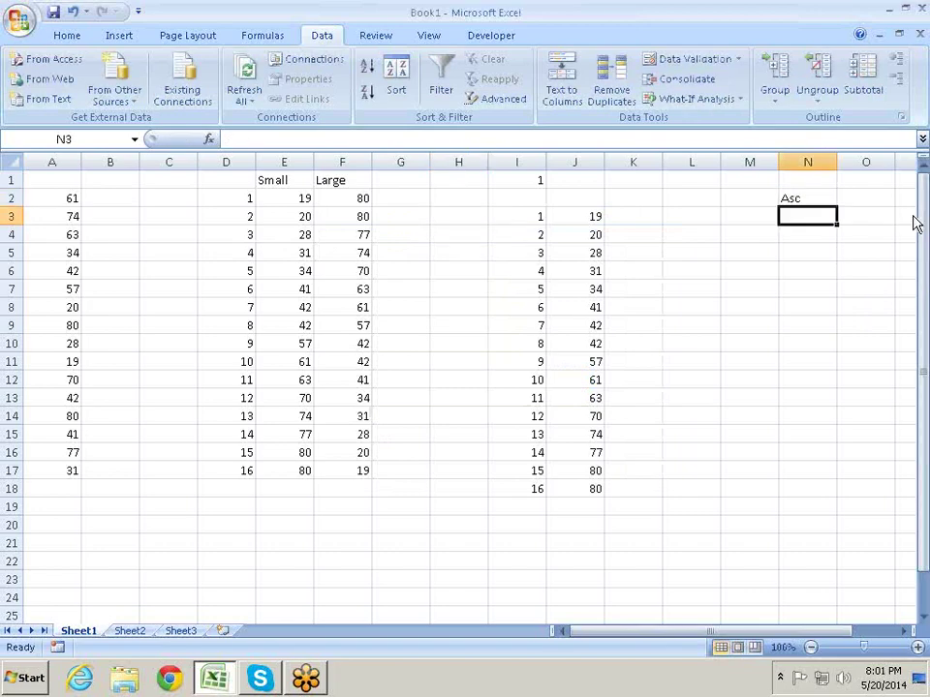
pyautogui.write('Dsc')
pyautogui.press('Return')
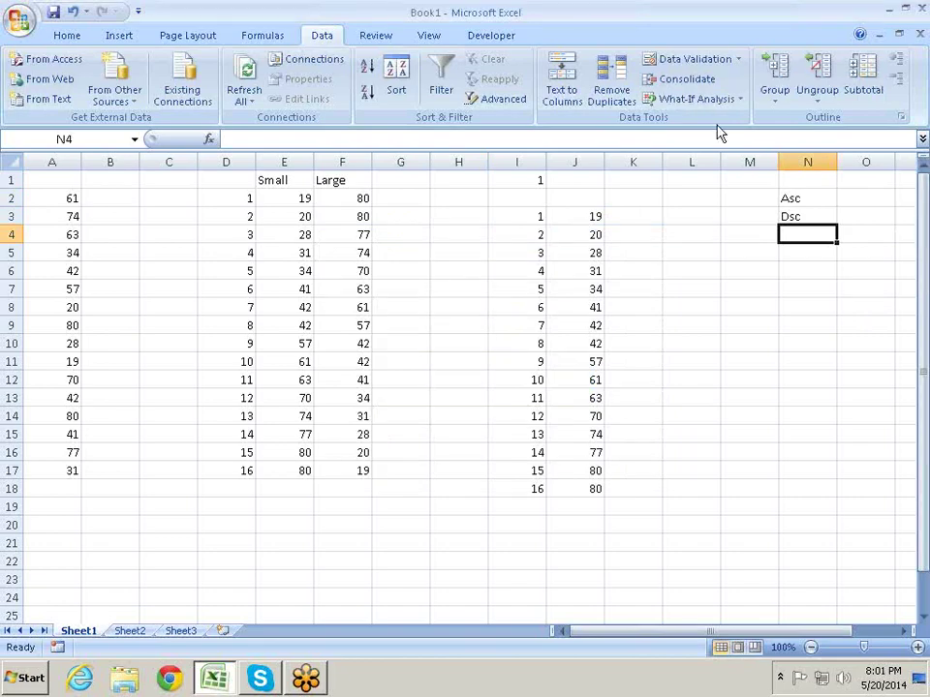
# - Change H3's validation list source to the range $N$2:$N$3
pyautogui.click(473, 214)
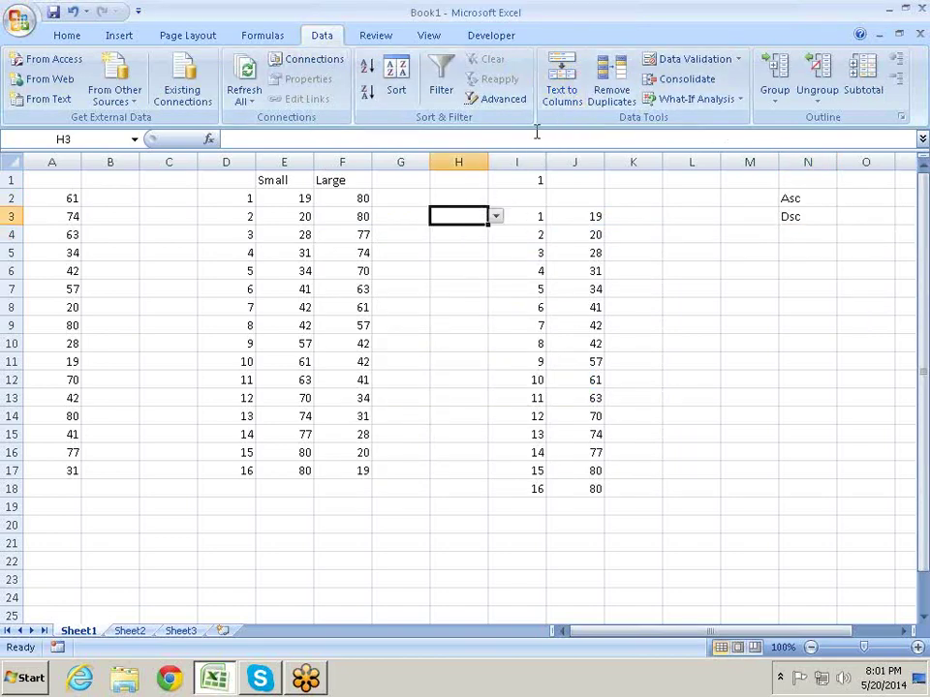
pyautogui.click(705, 61)
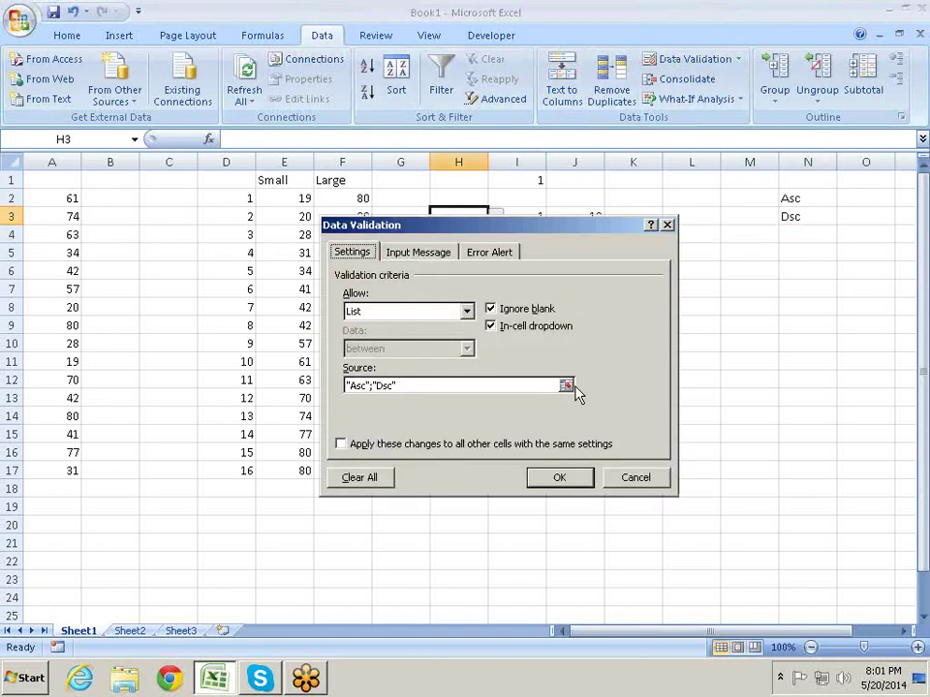
pyautogui.click(567, 387)
pyautogui.moveTo(801, 193); pyautogui.dragTo(815, 213)
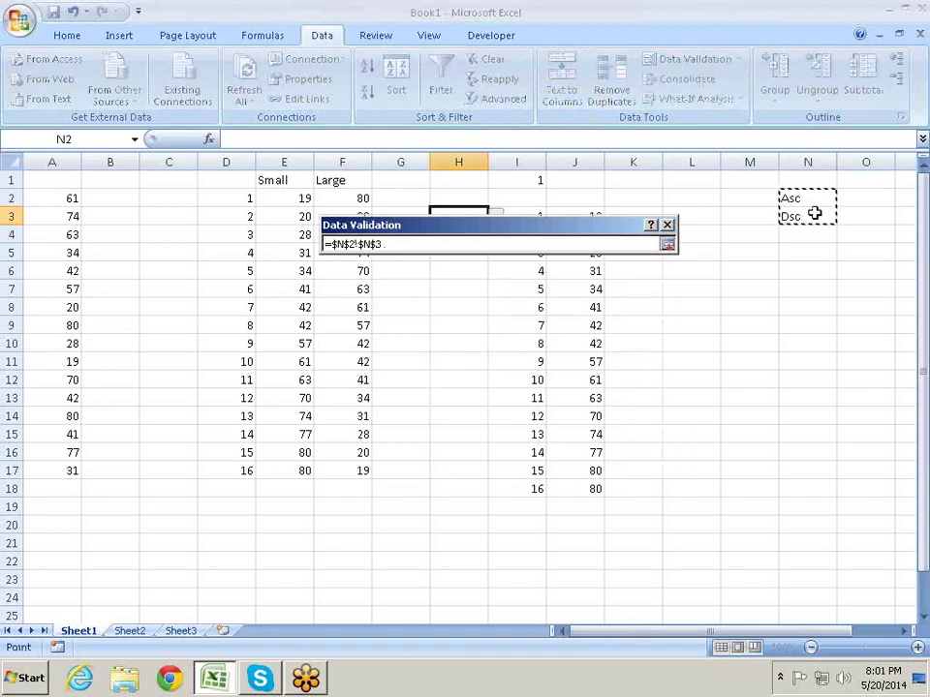
pyautogui.press('Return')
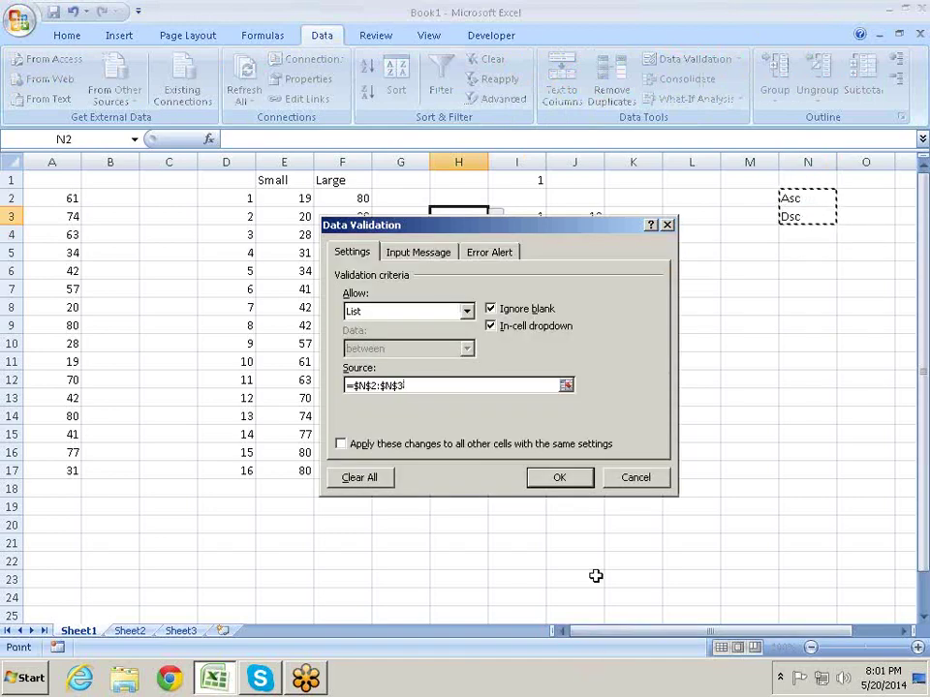
pyautogui.click(562, 480)
# - Test H3's dropdown by picking Asc, then Dsc, and leave it on Asc
pyautogui.click(712, 308)
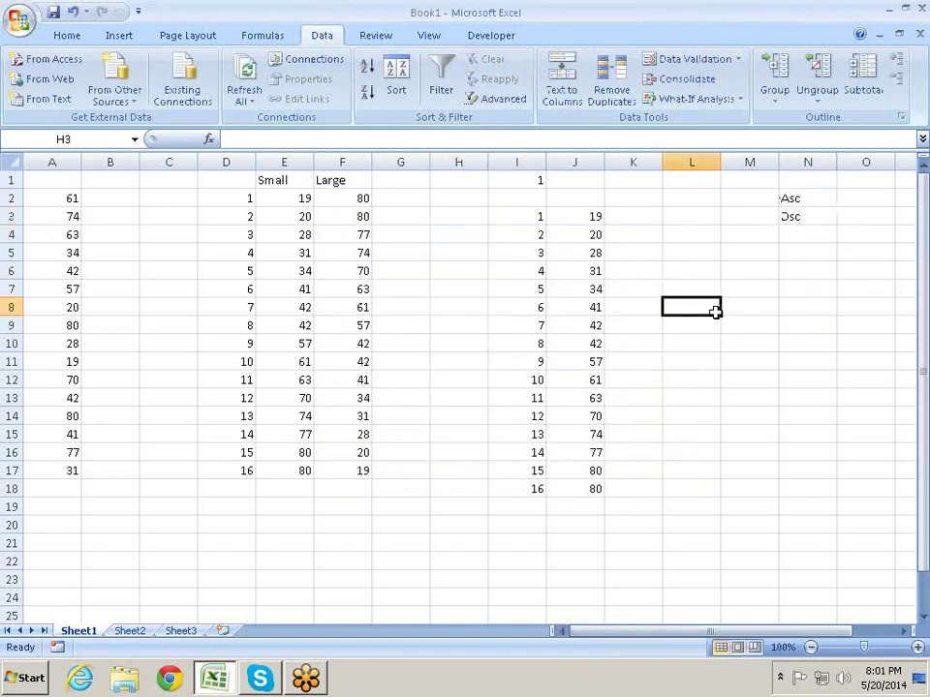
pyautogui.click(479, 217)
pyautogui.click(493, 217)
pyautogui.click(479, 231)
pyautogui.click(495, 217)
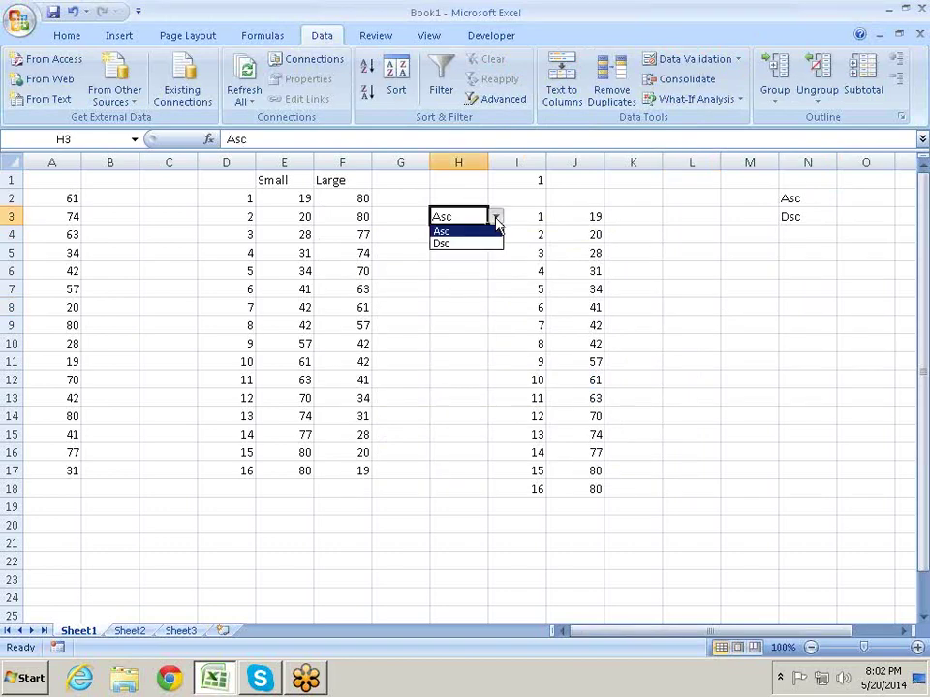
pyautogui.click(481, 243)
pyautogui.click(495, 217)
pyautogui.click(487, 233)
pyautogui.click(502, 180)
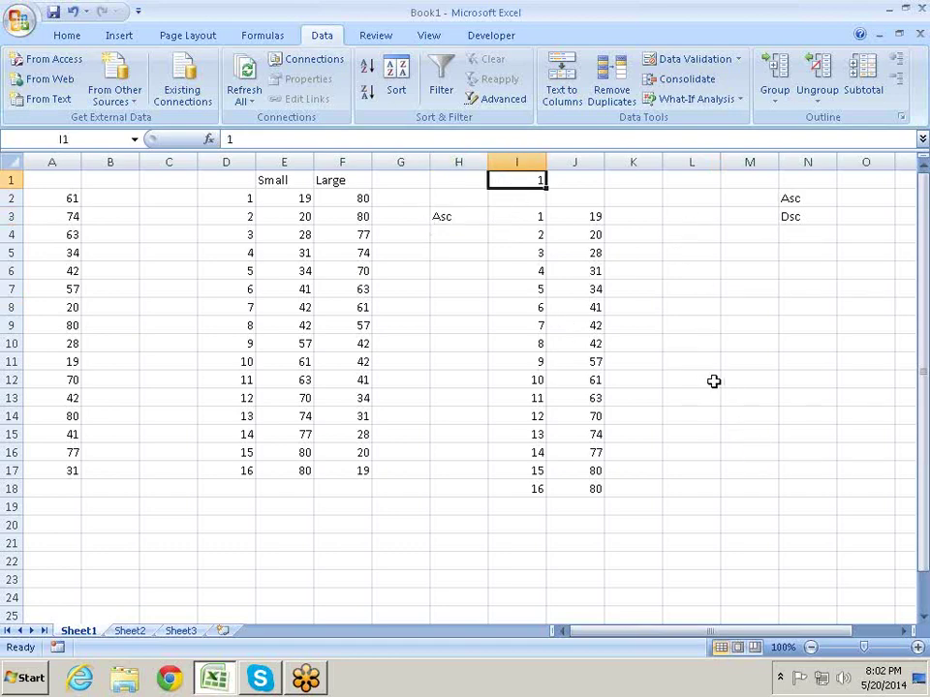
# - Enter =IF(H3="Asc",1,2) in I1
pyautogui.write('=if')
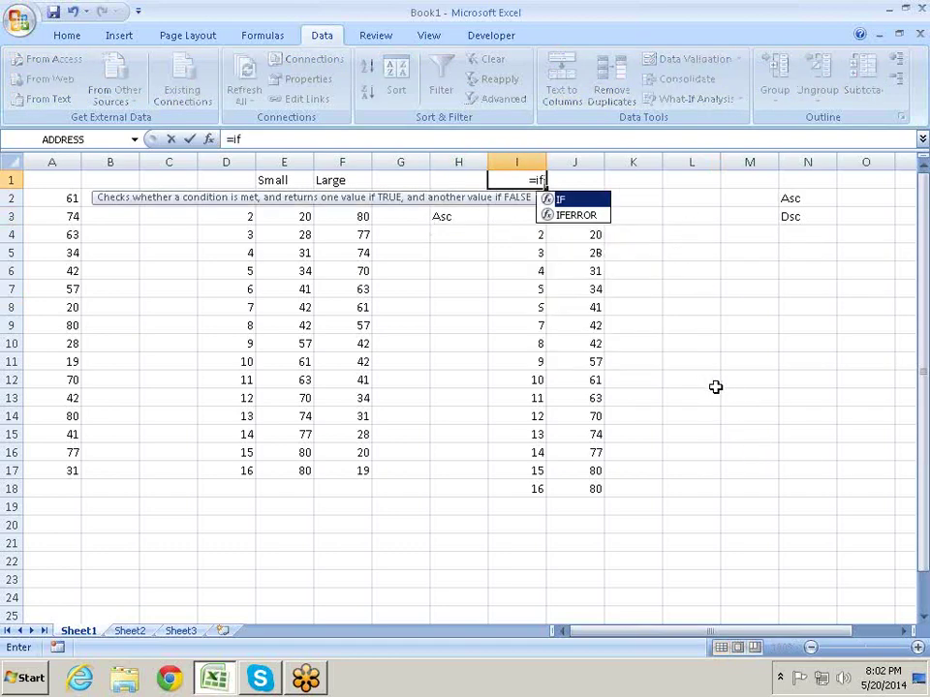
pyautogui.press('Tab')
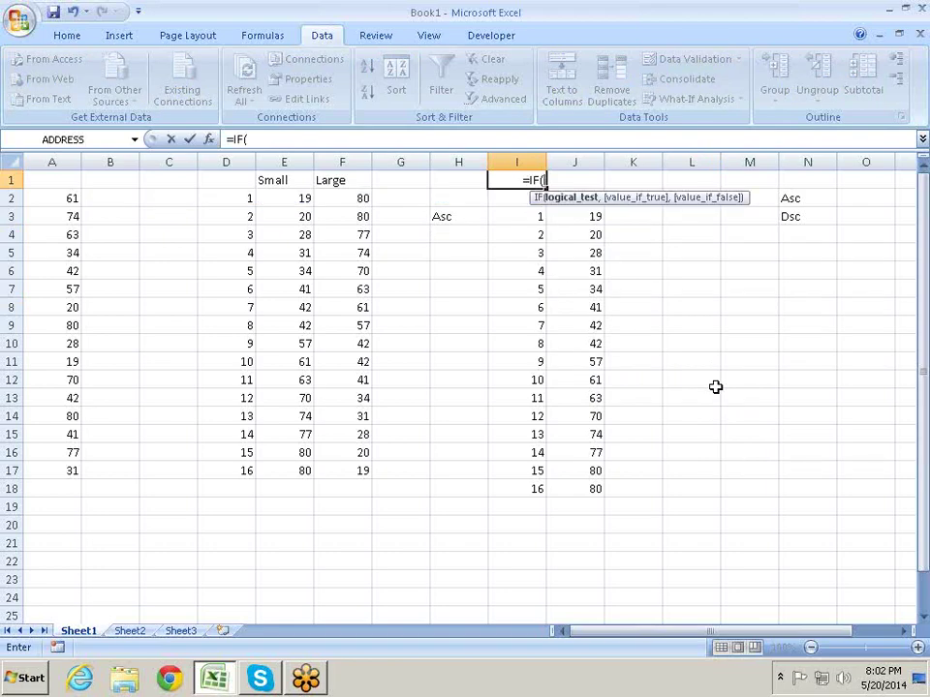
pyautogui.press('Left')
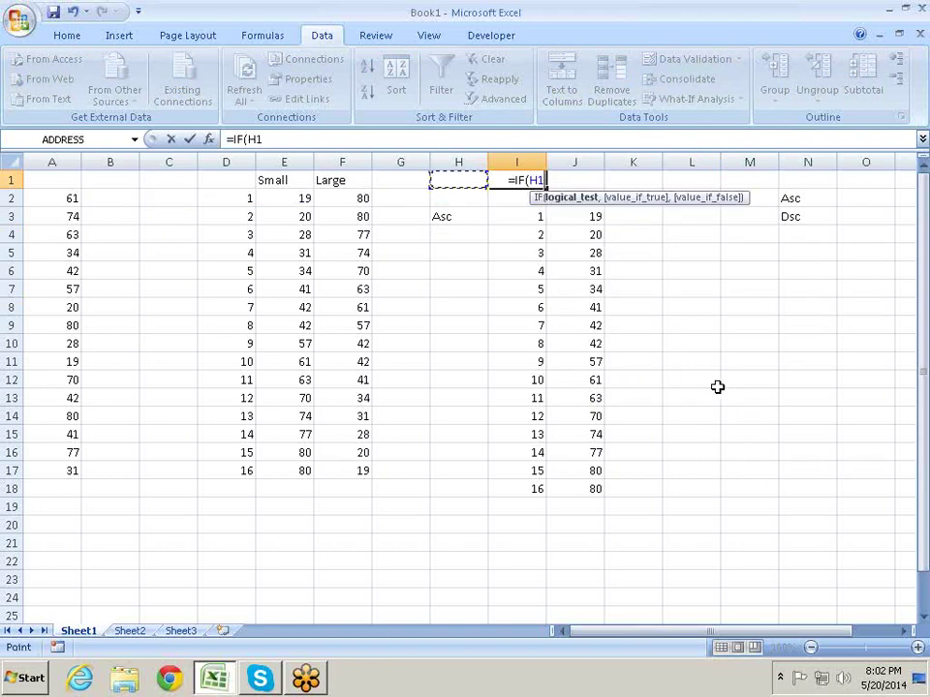
pyautogui.press('Down')
pyautogui.press('Down')
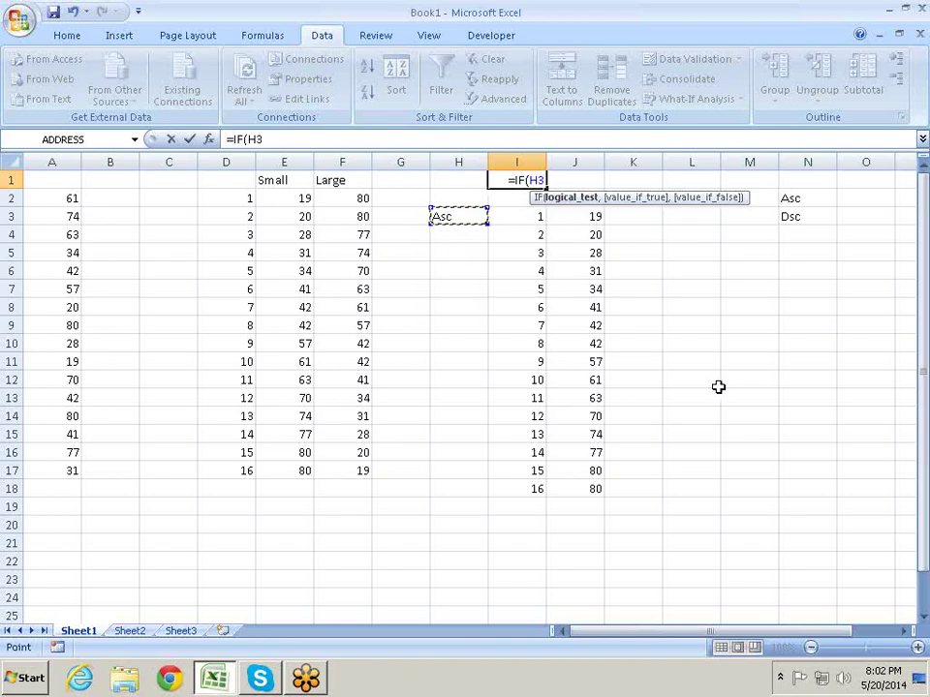
pyautogui.write('="a')
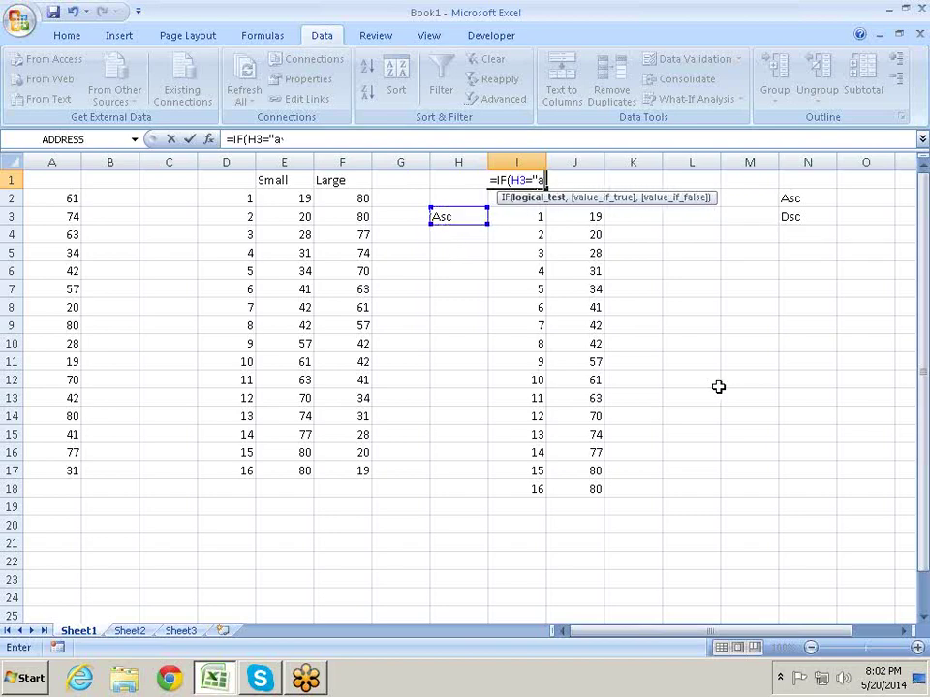
pyautogui.press('BackSpace')
pyautogui.write('Asc')
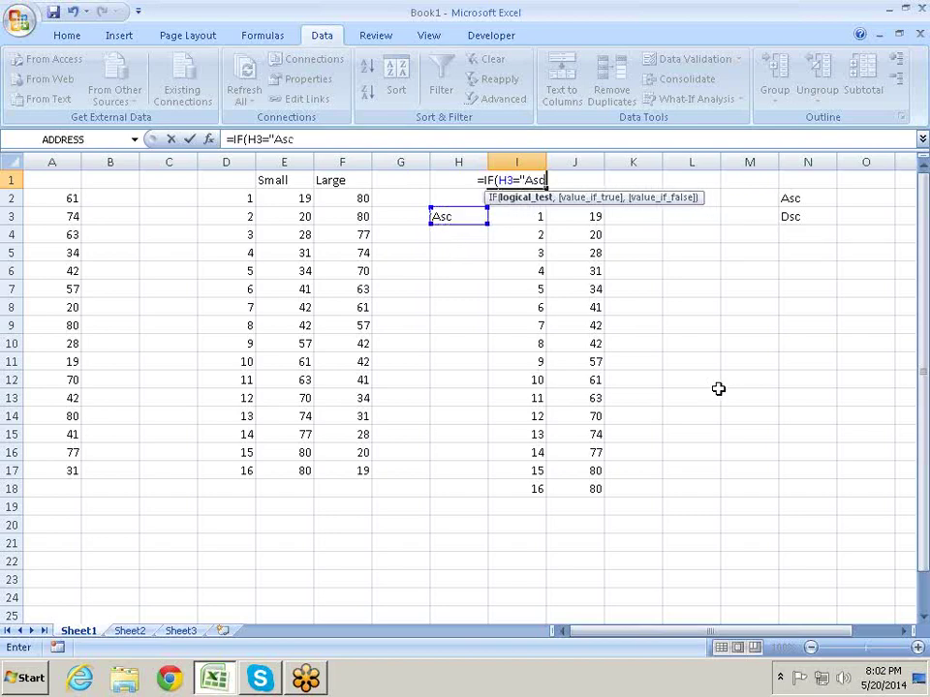
pyautogui.write('",')
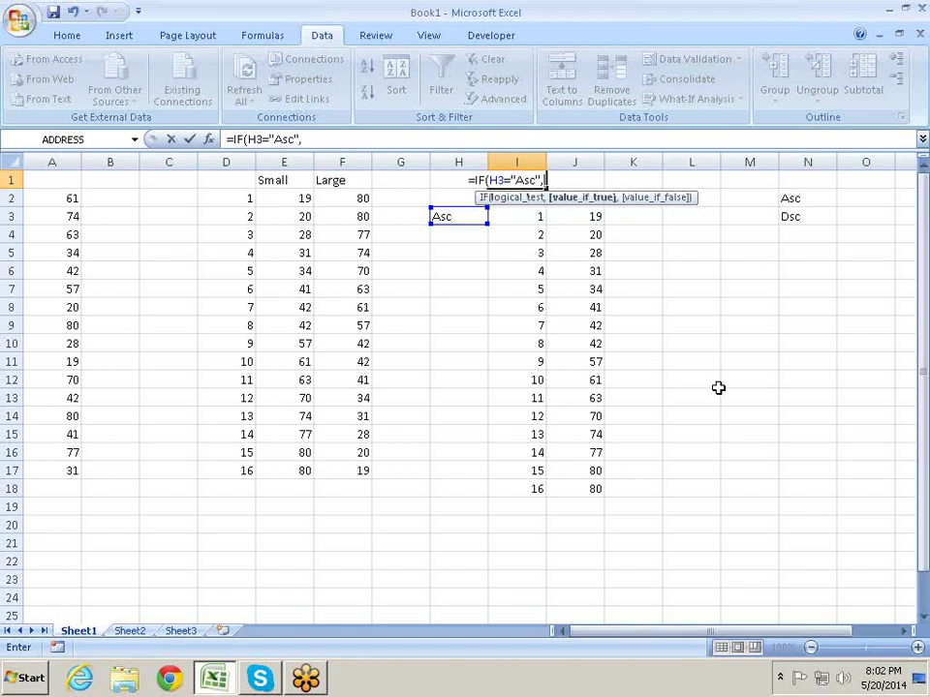
pyautogui.write('1')
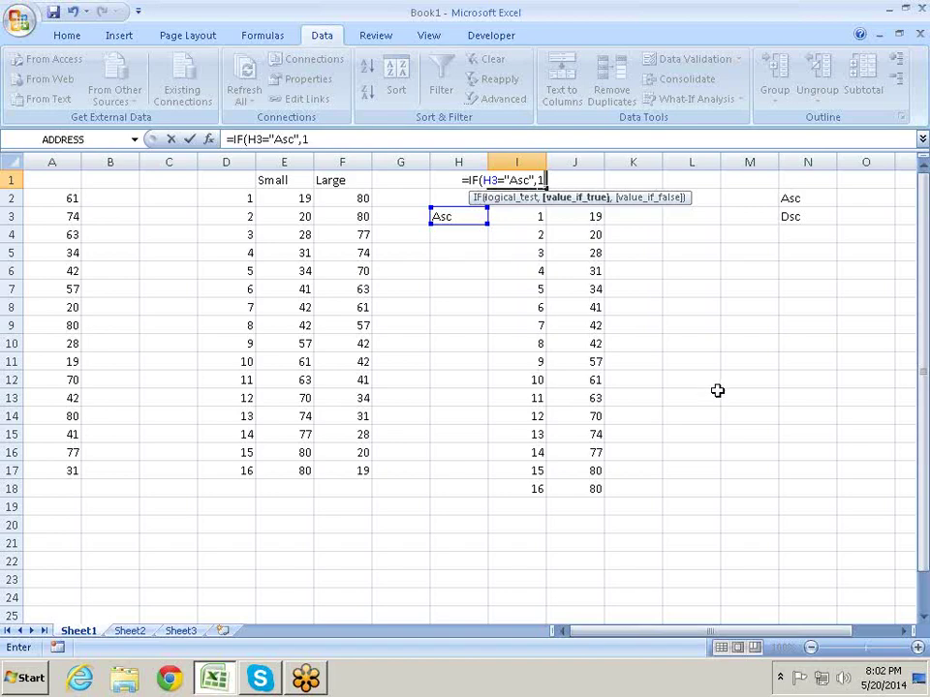
pyautogui.write(',2')
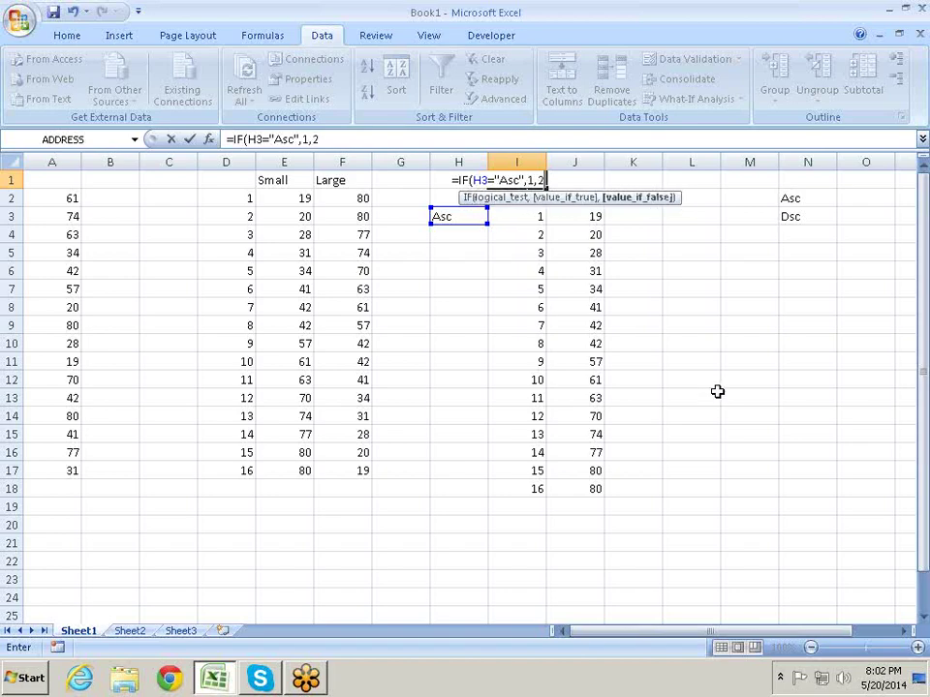
pyautogui.write(')')
pyautogui.press('Return')
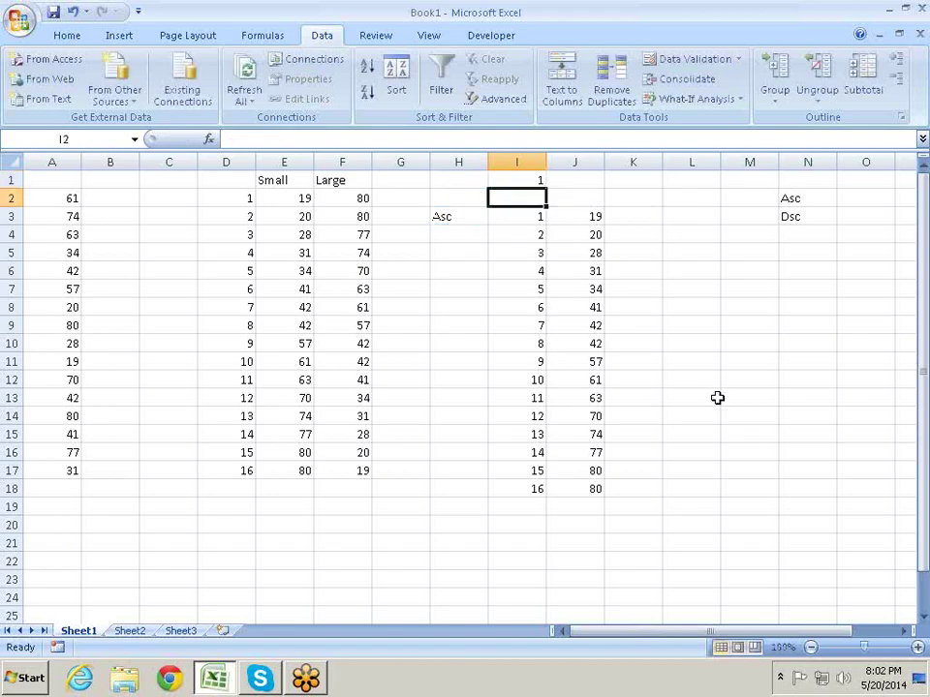
# - Set H3 to Dsc so column J lists 80 down to 19
pyautogui.click(468, 214)
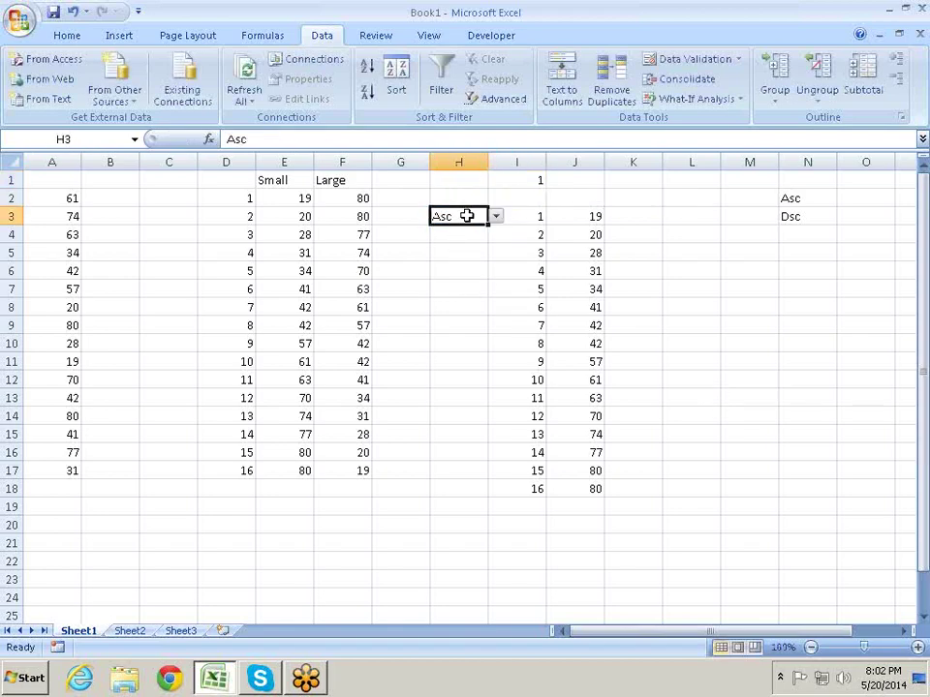
pyautogui.click(495, 217)
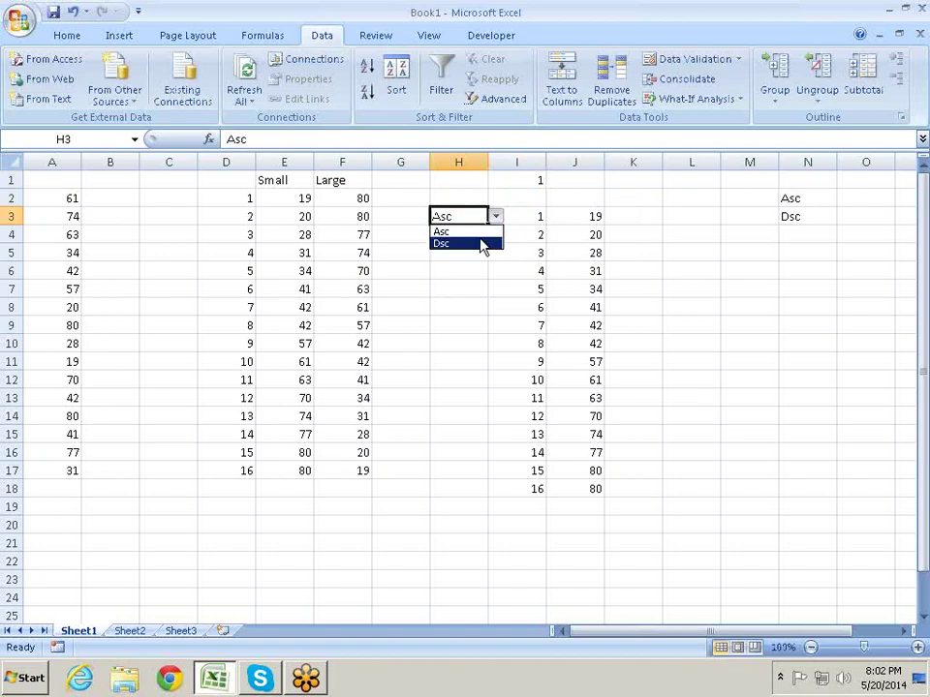
pyautogui.click(482, 244)
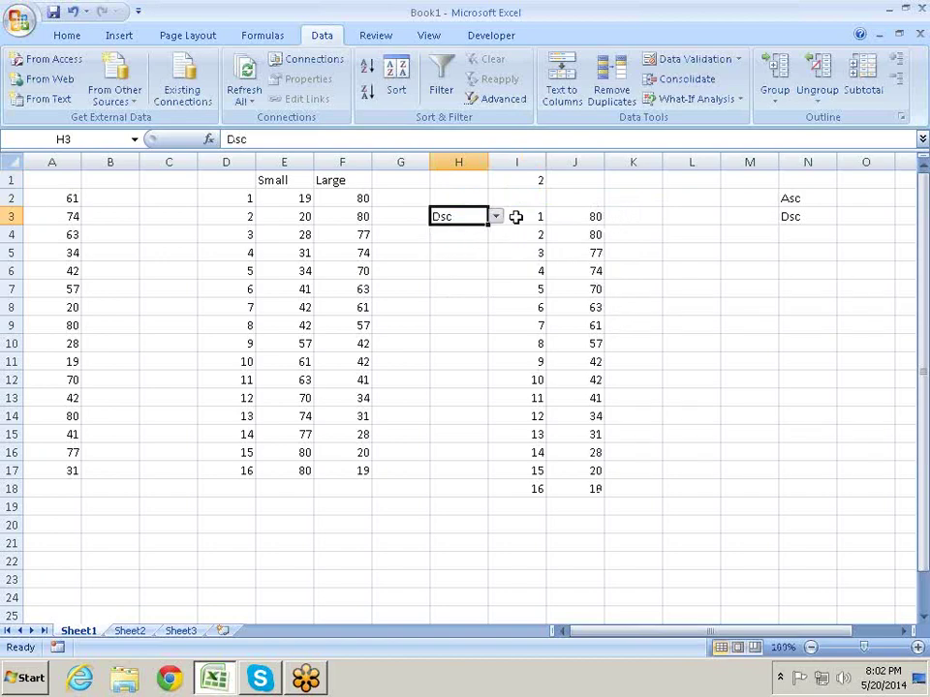
# - Switch H3 between Asc and Dsc repeatedly to confirm column J re-sorts
pyautogui.click(500, 219)
pyautogui.click(475, 232)
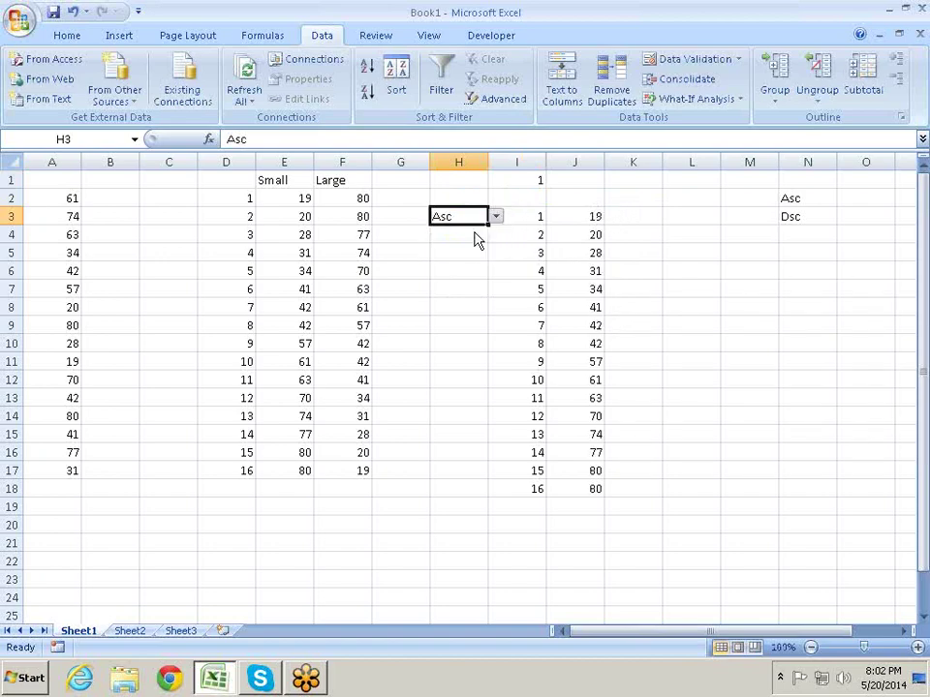
pyautogui.click(485, 243)
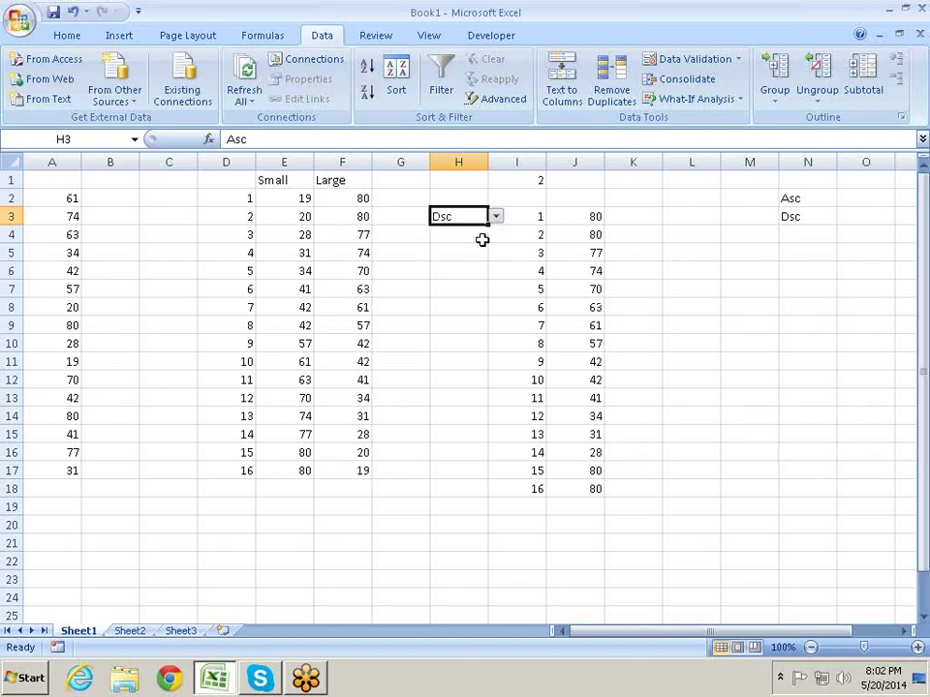
pyautogui.click(494, 217)
pyautogui.click(487, 244)
pyautogui.click(495, 217)
pyautogui.click(490, 232)
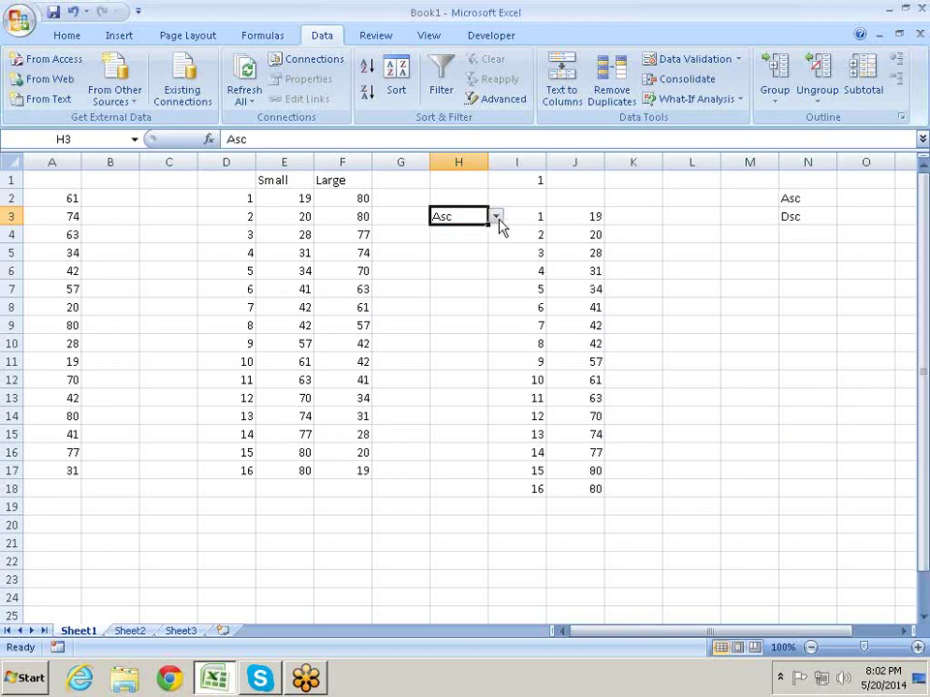
pyautogui.click(494, 217)
pyautogui.click(481, 244)
pyautogui.click(495, 217)
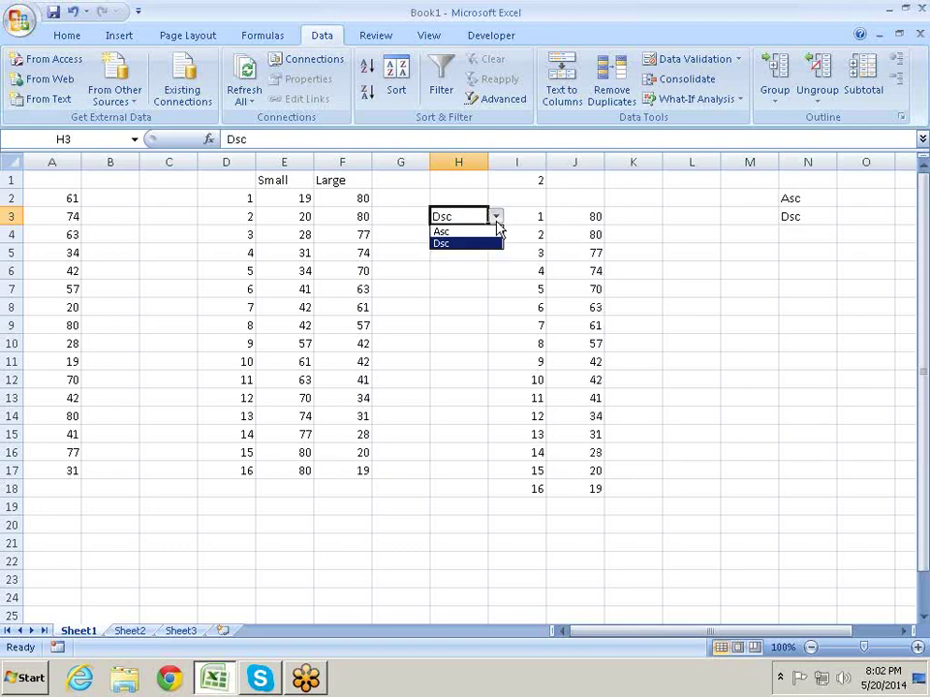
pyautogui.click(492, 233)
pyautogui.click(494, 217)
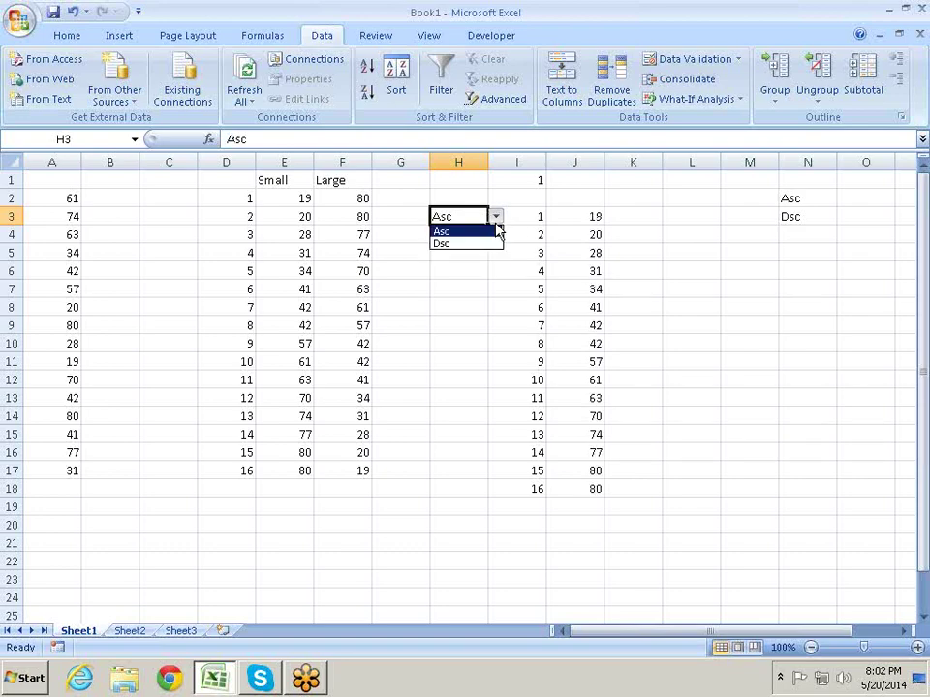
pyautogui.click(486, 244)
pyautogui.click(495, 219)
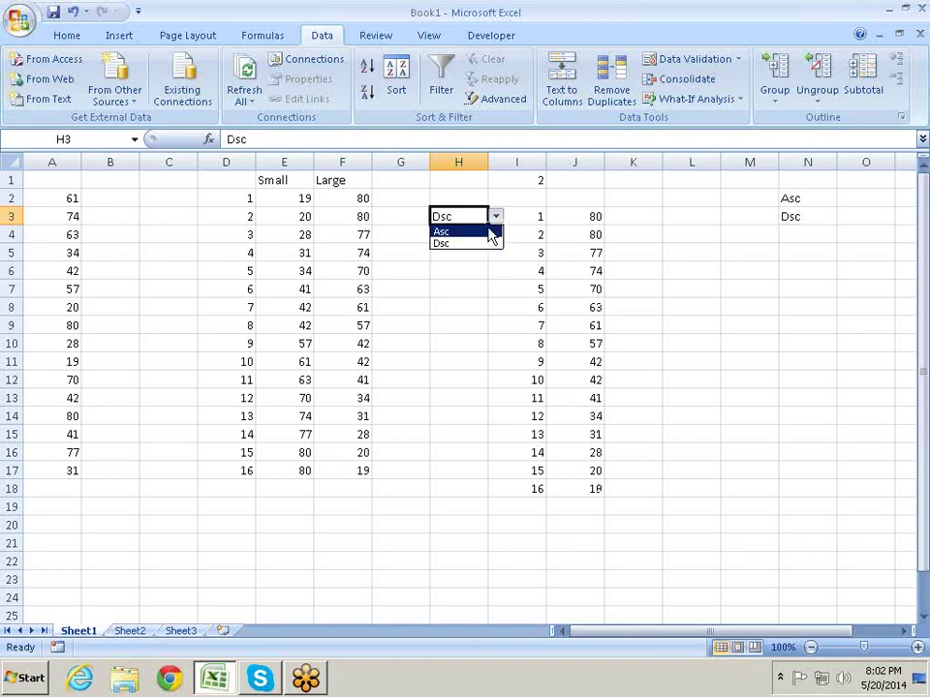
pyautogui.click(483, 232)
pyautogui.click(477, 268)
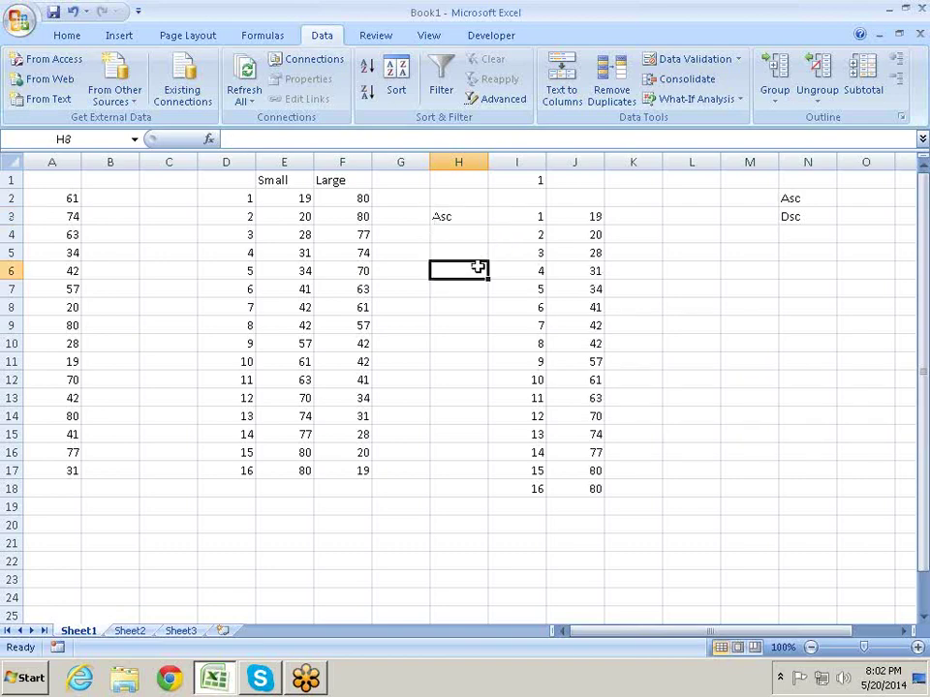
# - Leave H3 on Dsc and check the CHOOSE/SMALL/LARGE formula in J4
pyautogui.click(475, 216)
pyautogui.click(499, 218)
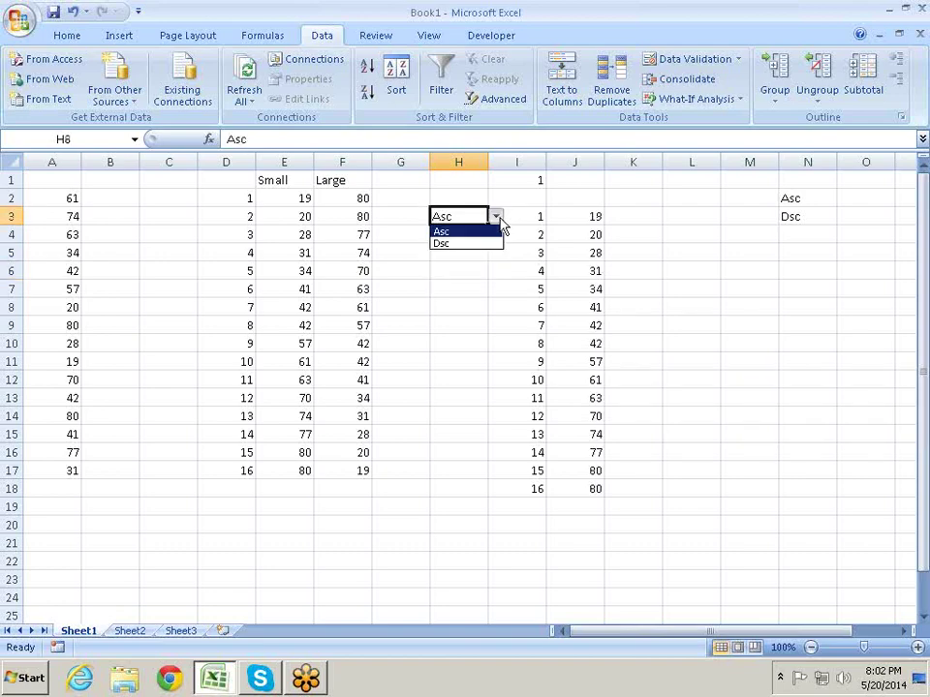
pyautogui.click(492, 244)
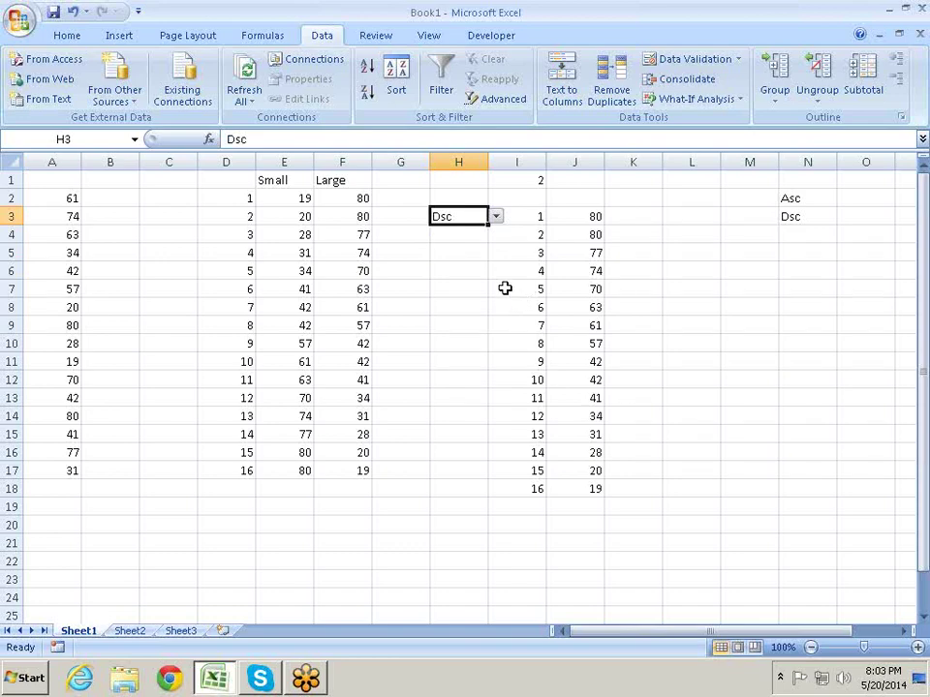
pyautogui.click(590, 235)
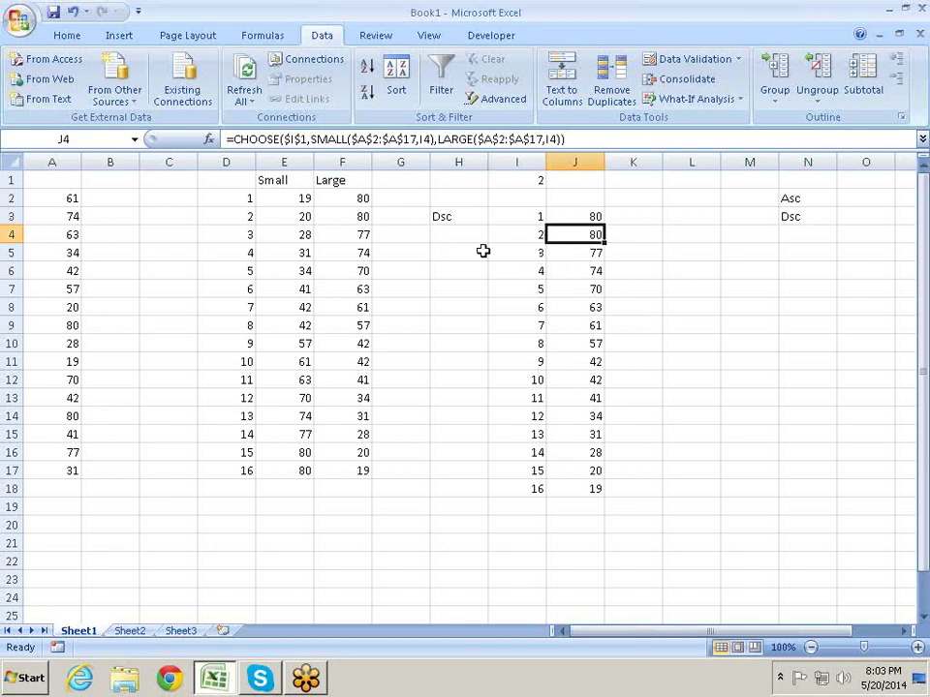
pyautogui.click(466, 215)
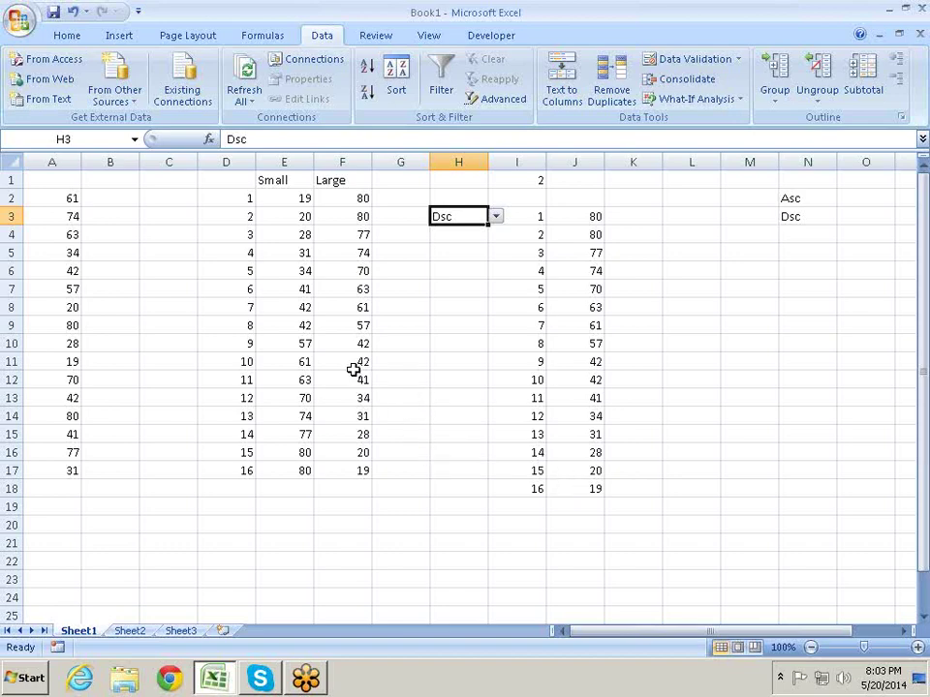
pyautogui.scroll(-2, 353, 369)
pyautogui.scroll(-1, 353, 367)
pyautogui.scroll(3, 369, 409)
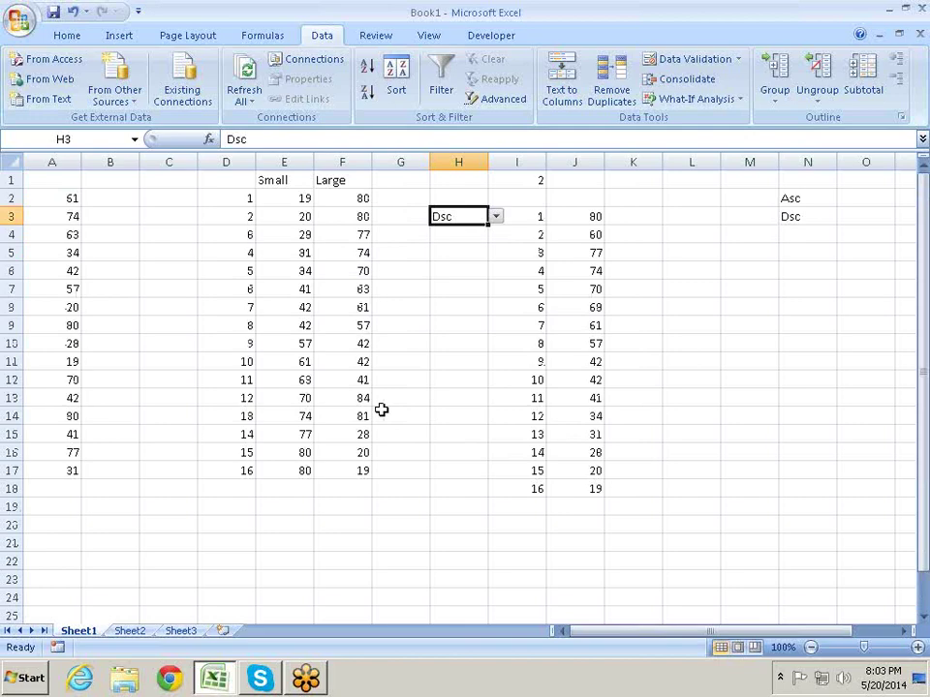
# - Begin a CHOOSE formula in H8, then cancel it so H8 stays empty
pyautogui.click(417, 306)
pyautogui.click(453, 308)
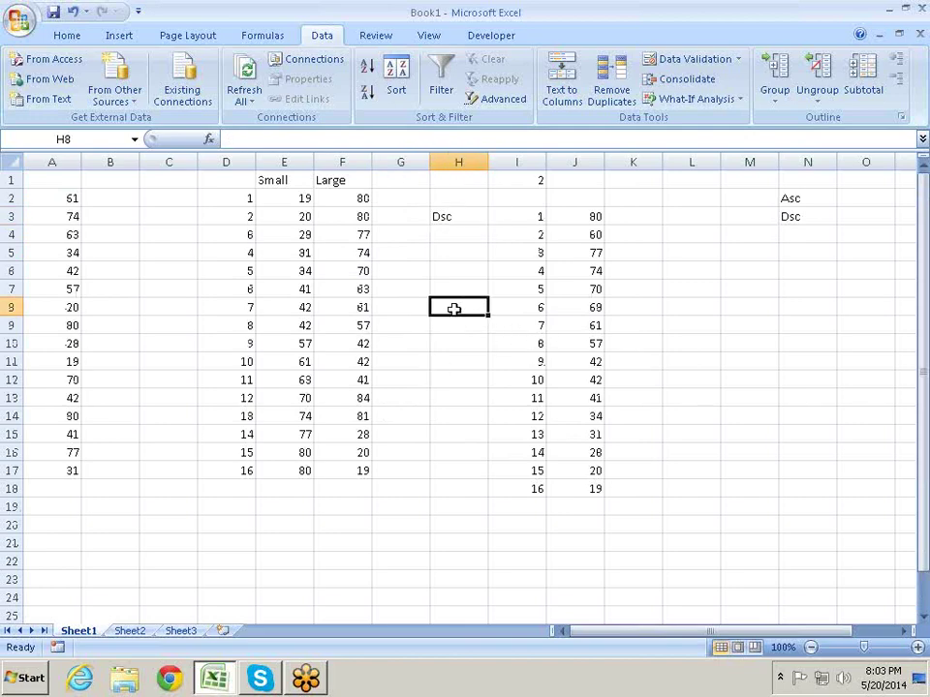
pyautogui.write('=c')
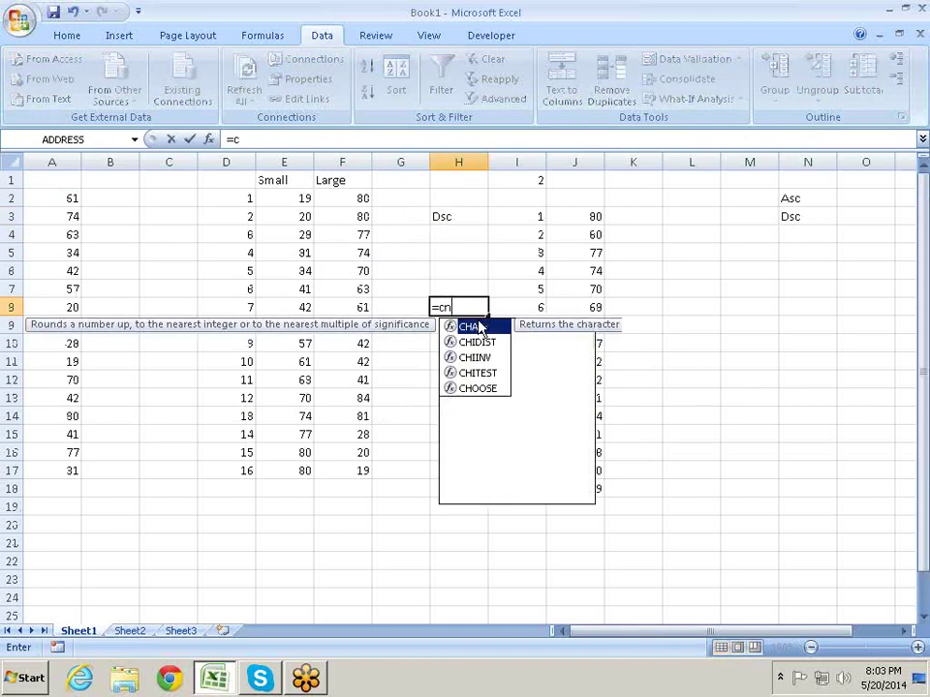
pyautogui.write('h')
pyautogui.press('Down')
pyautogui.press('Down')
pyautogui.press('Down')
pyautogui.press('Down')
pyautogui.press('Tab')
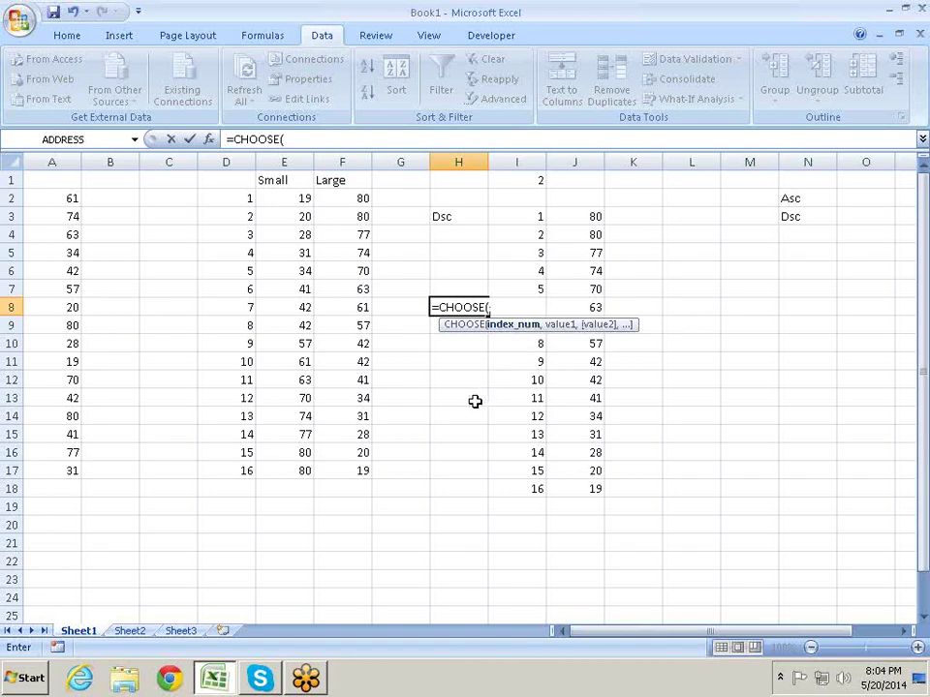
pyautogui.press('Escape')
# - Scroll down to show the blank rows below the data
pyautogui.scroll(-1, 475, 346)
pyautogui.scroll(1, 475, 346)
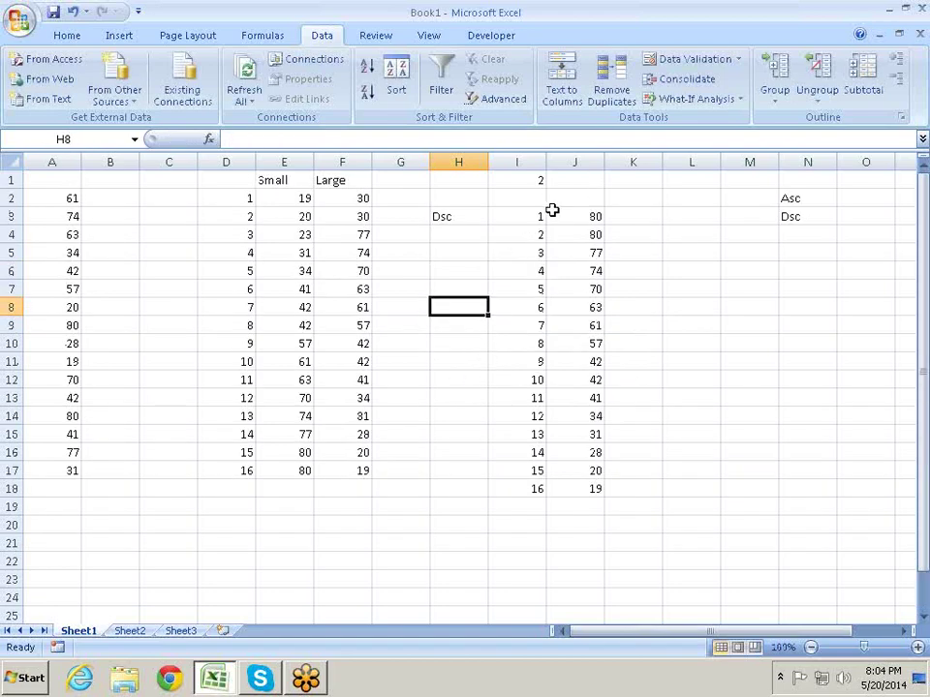
pyautogui.scroll(-5, 469, 299)
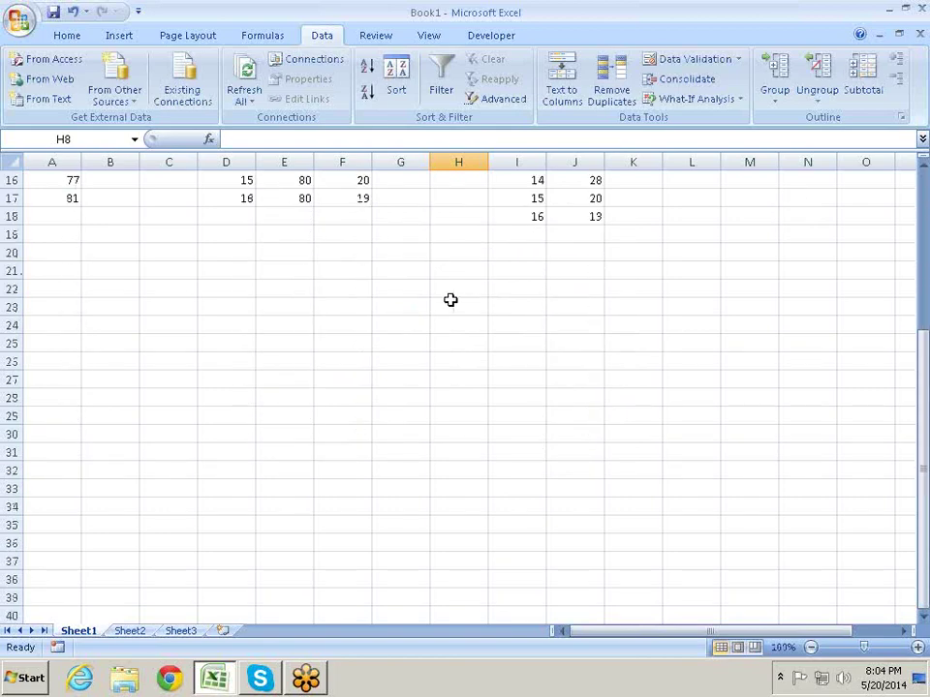
# - Enter 1, 2, 3 in D21:D23 and fill the series down to 12 in D32
pyautogui.click(221, 274)
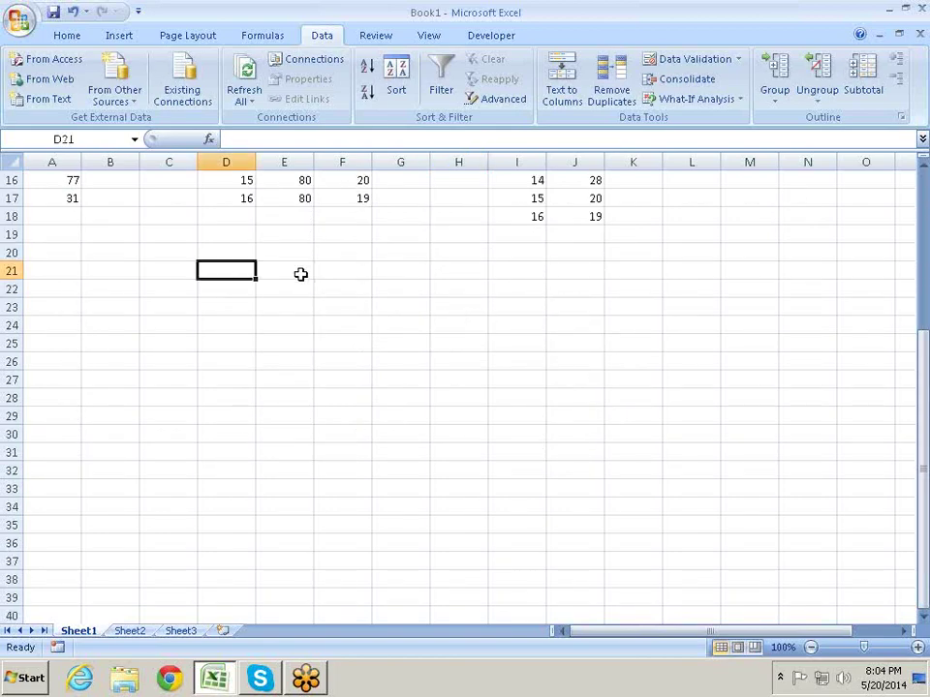
pyautogui.write('1')
pyautogui.press('Return')
pyautogui.write('2')
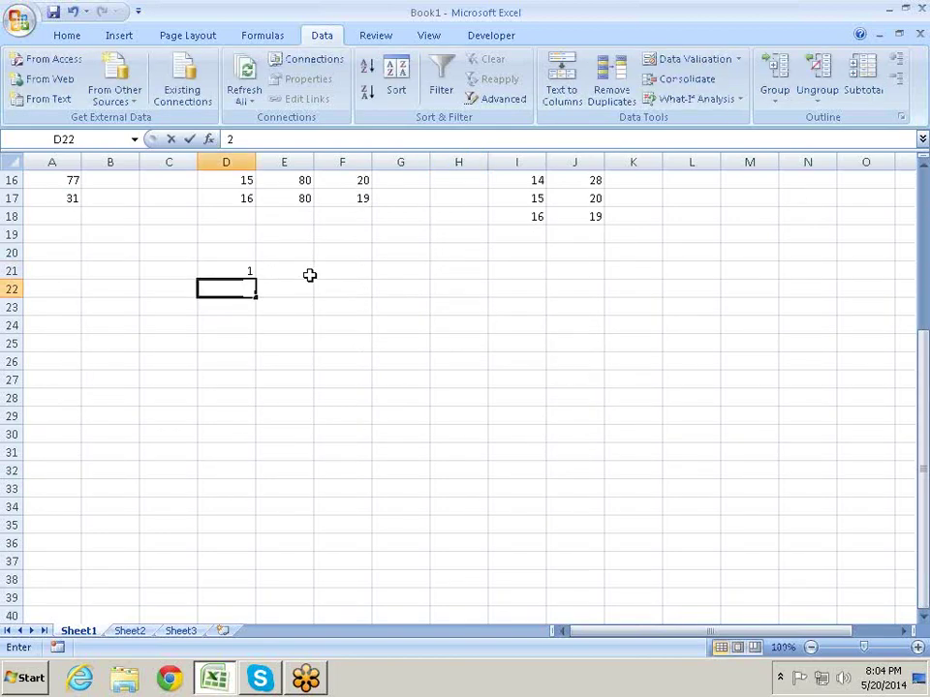
pyautogui.press('Return')
pyautogui.write('3')
pyautogui.press('Return')
pyautogui.moveTo(225, 269); pyautogui.dragTo(248, 475)
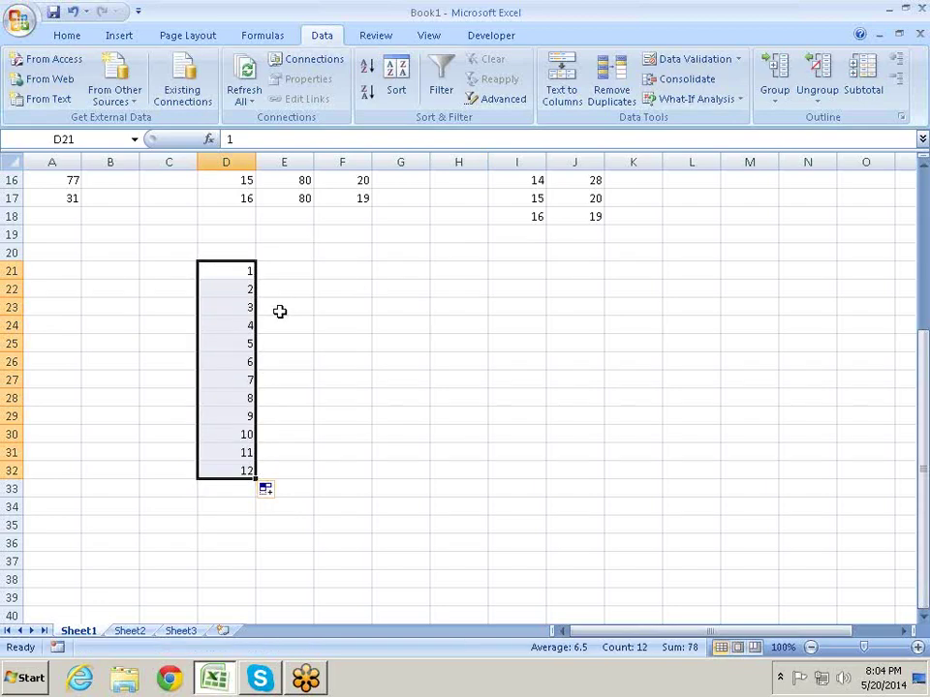
pyautogui.click(282, 270)
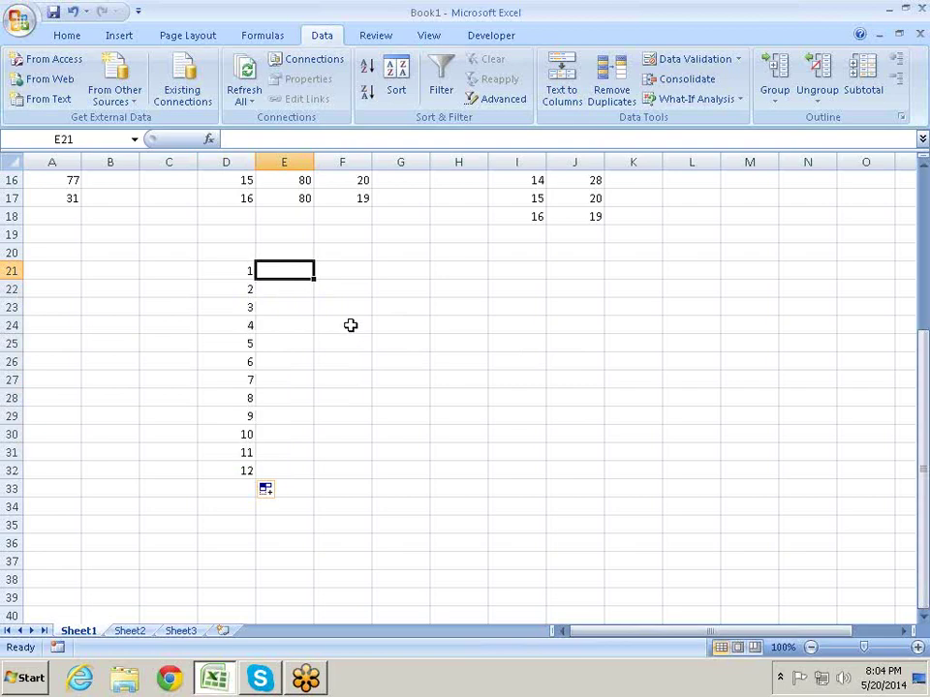
# - Fill month names Jan through Dec into E21:E32 and widen column E to fit
pyautogui.write('Jan')
pyautogui.press('Return')
pyautogui.press('Up')
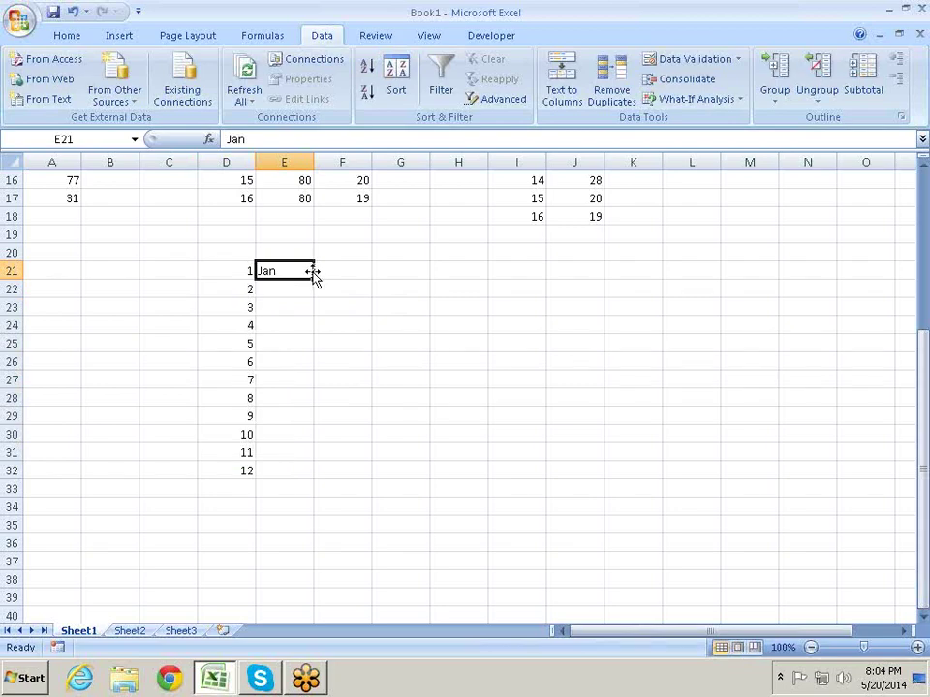
pyautogui.moveTo(314, 278); pyautogui.dragTo(313, 481)
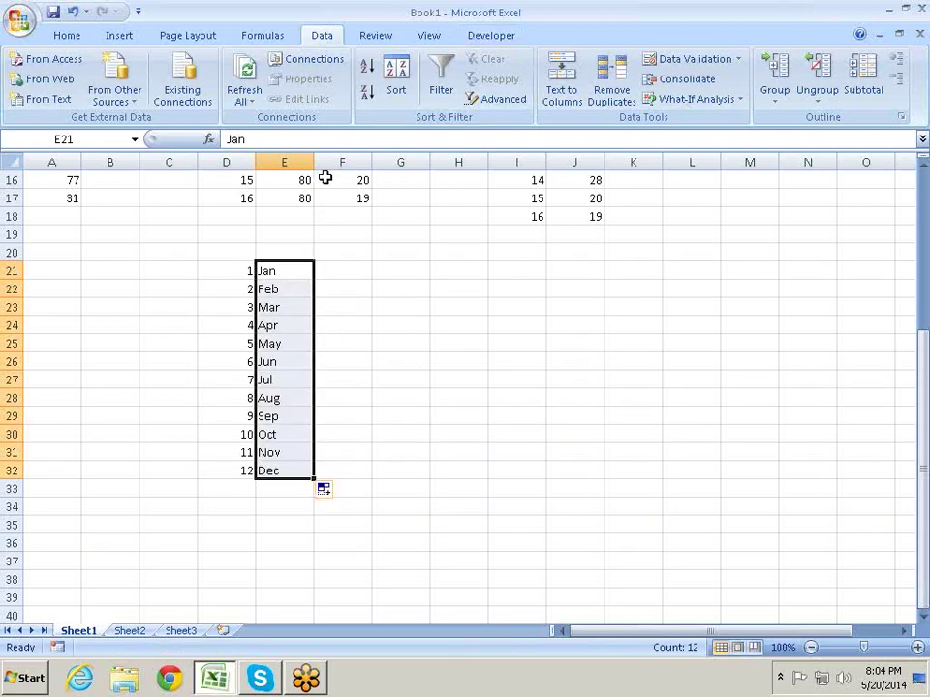
pyautogui.moveTo(314, 162); pyautogui.dragTo(712, 233)
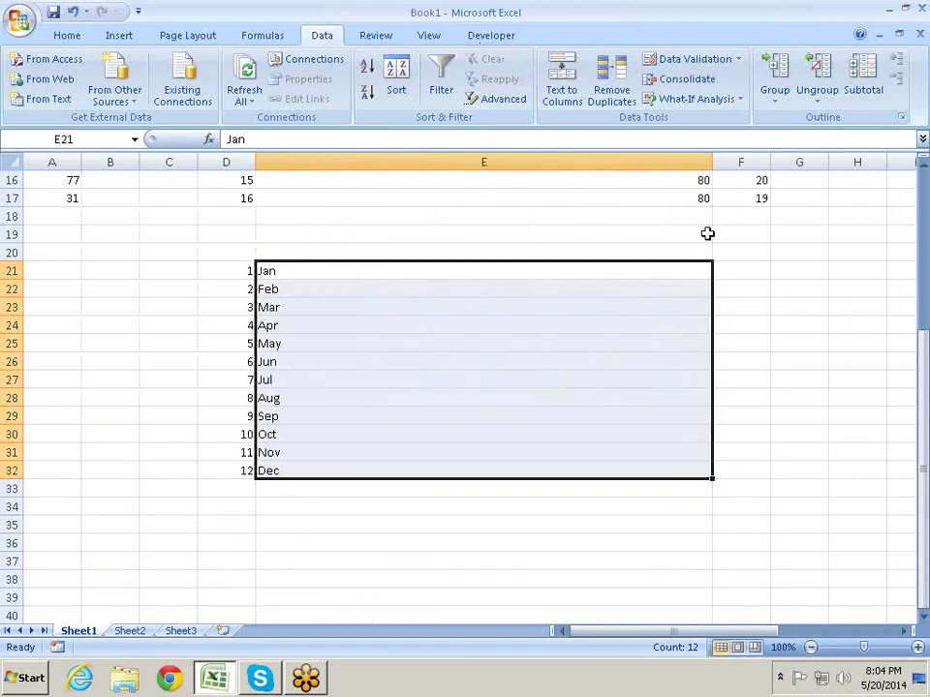
# - Use Fill > Justify on E21:E32 so E21 reads 'Jan Feb Mar … Nov Dec' on one line
pyautogui.click(74, 35)
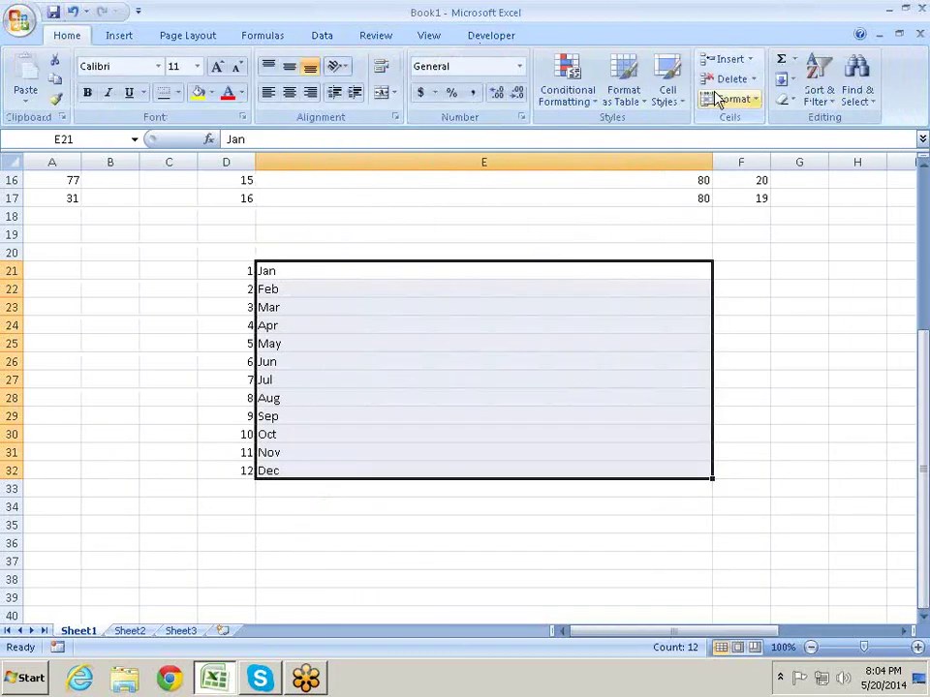
pyautogui.click(788, 101)
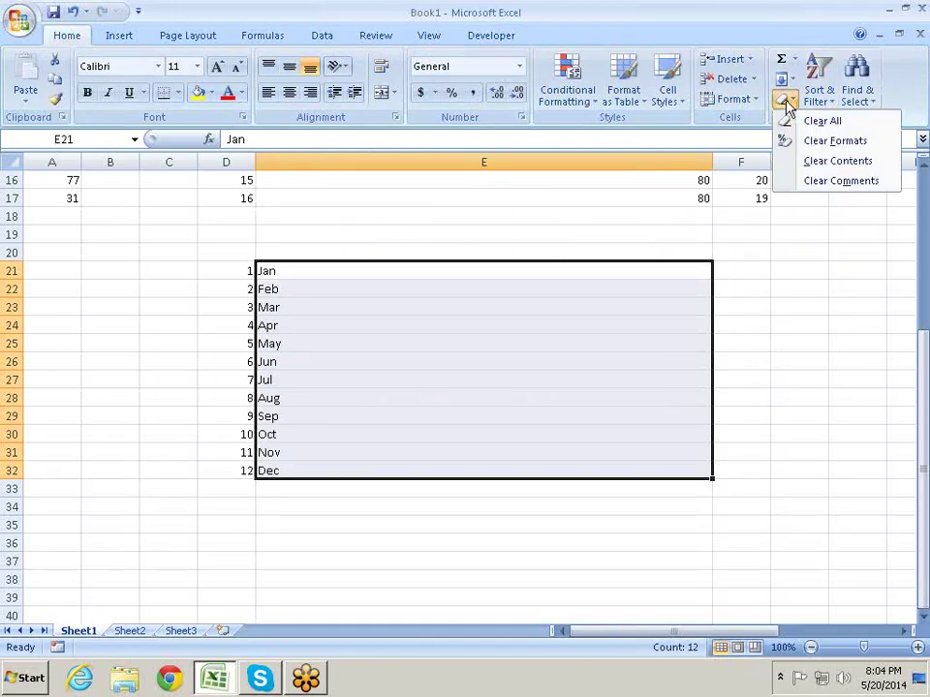
pyautogui.click(835, 101)
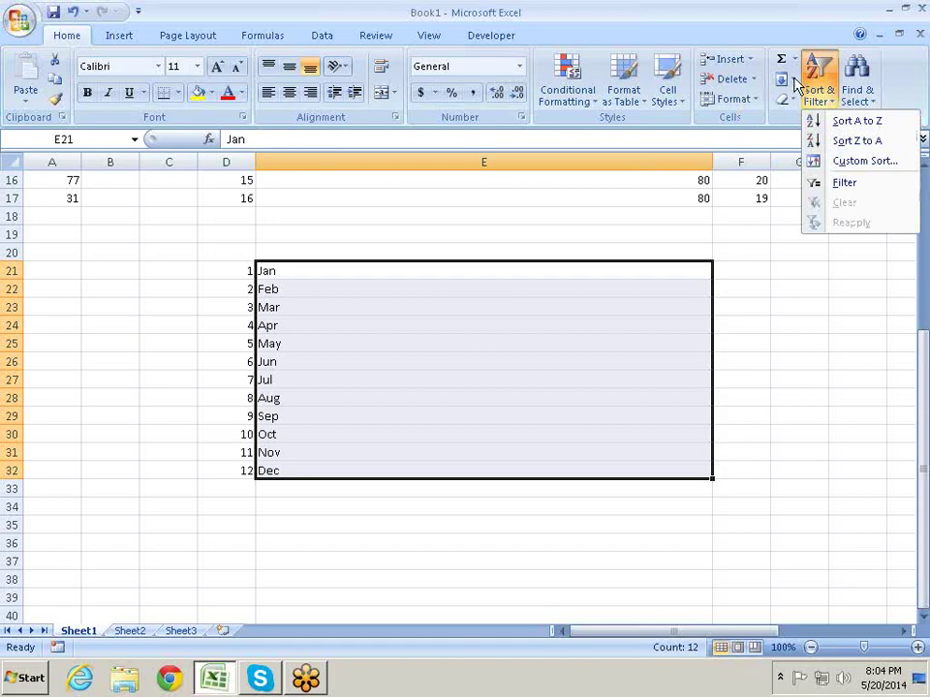
pyautogui.click(794, 82)
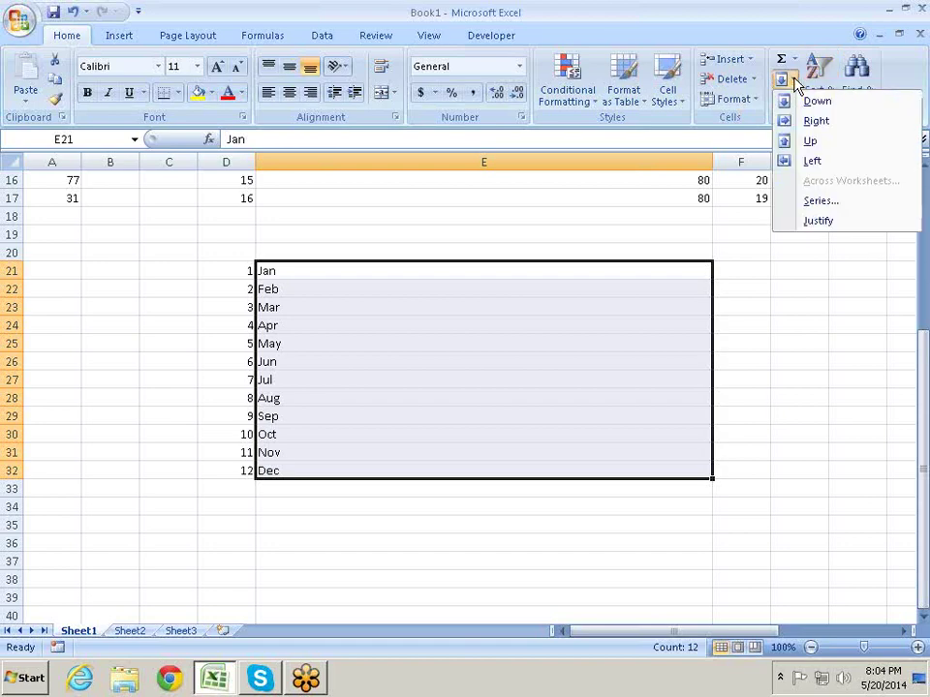
pyautogui.click(818, 221)
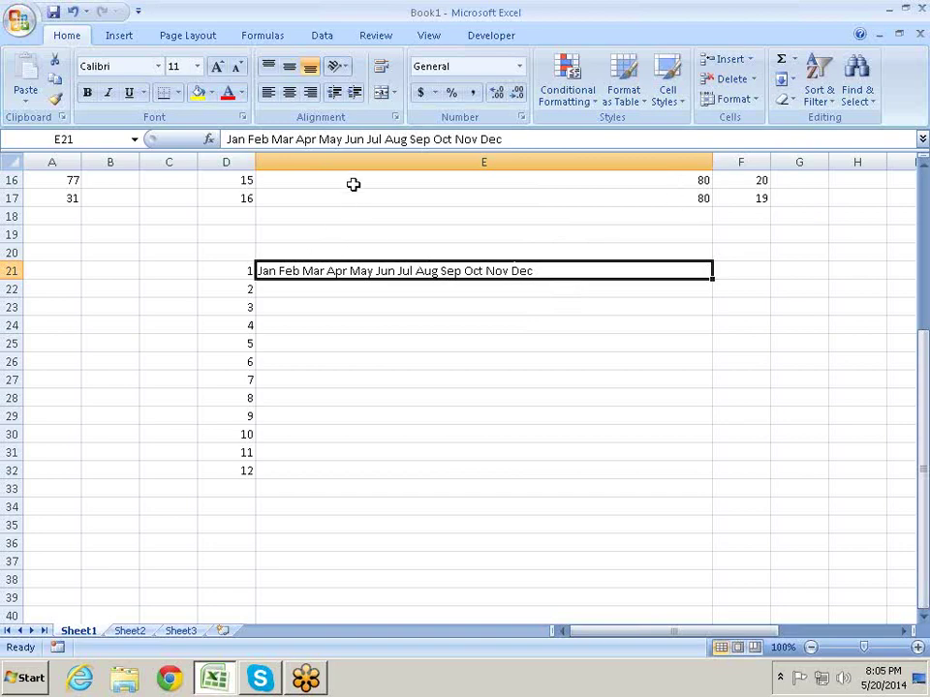
# - Replace every space in E21 with "," so it reads Jan","Feb",…,"Dec
pyautogui.hotkey('ctrl', 'f')
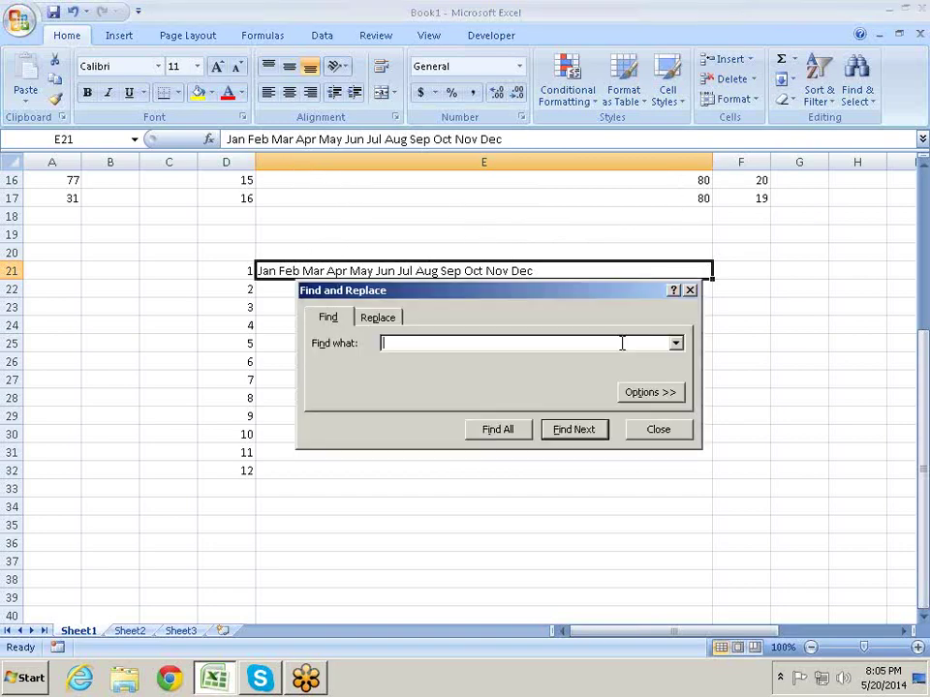
pyautogui.click(386, 319)
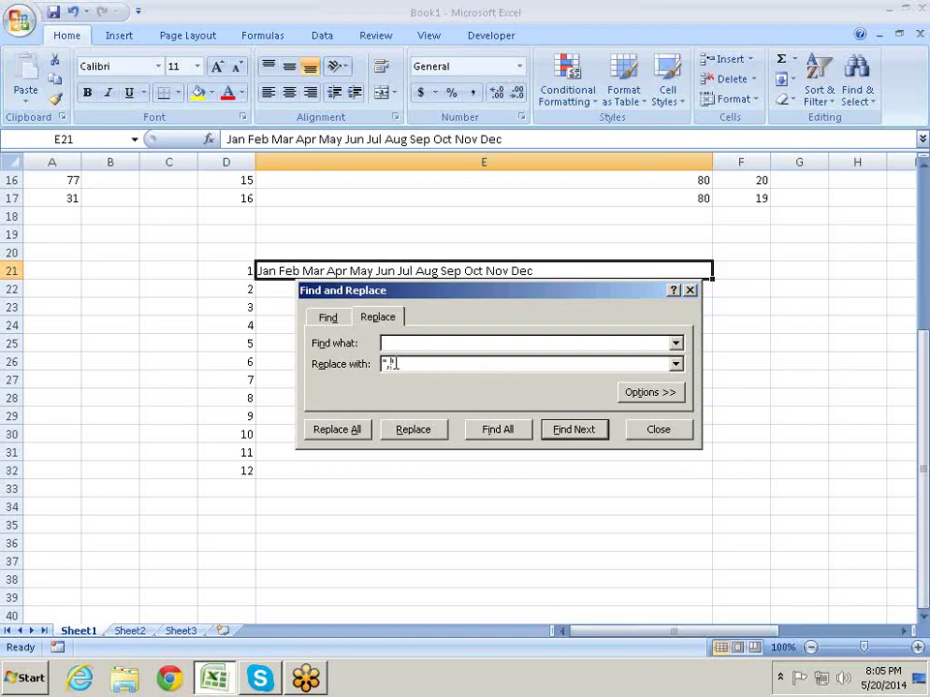
pyautogui.click(411, 429)
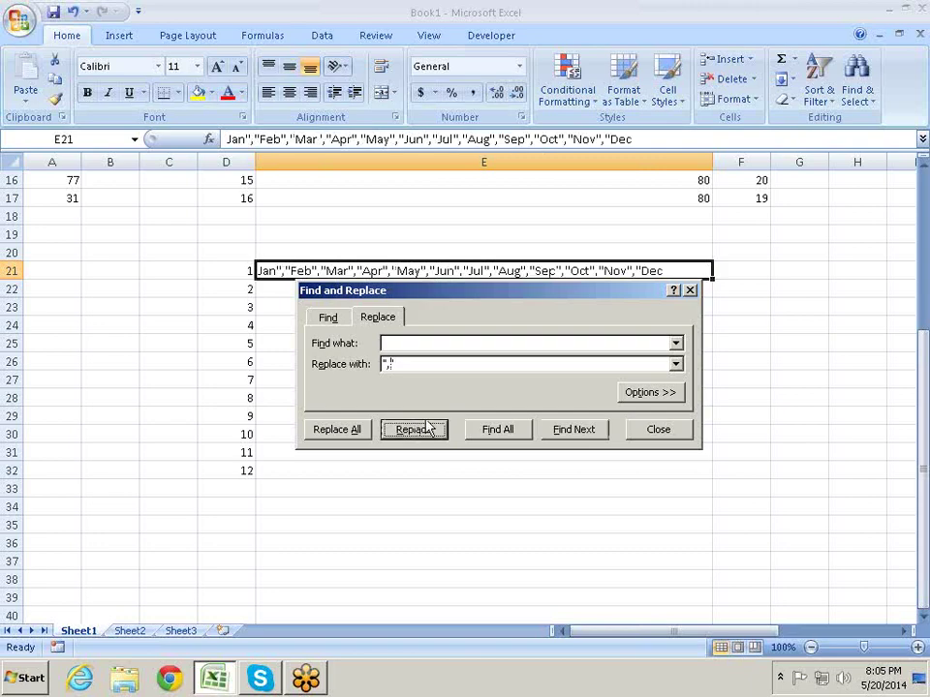
pyautogui.click(666, 430)
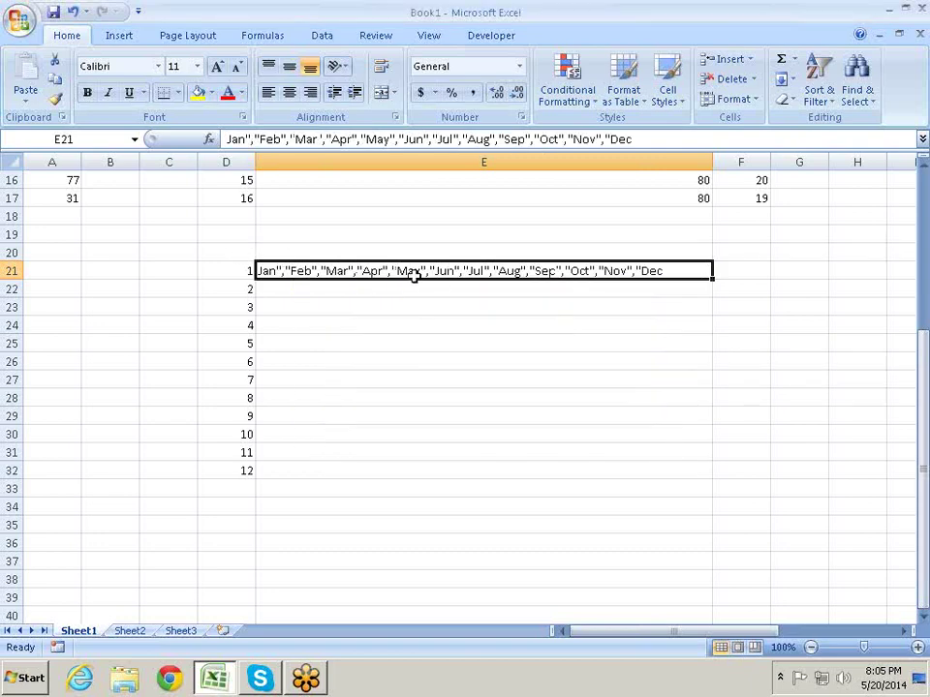
# - Wrap E21's quoted month list into =CHOOSE(D21,"Jan",…,"Dec"), using D21 as the index
pyautogui.doubleClick(257, 267)
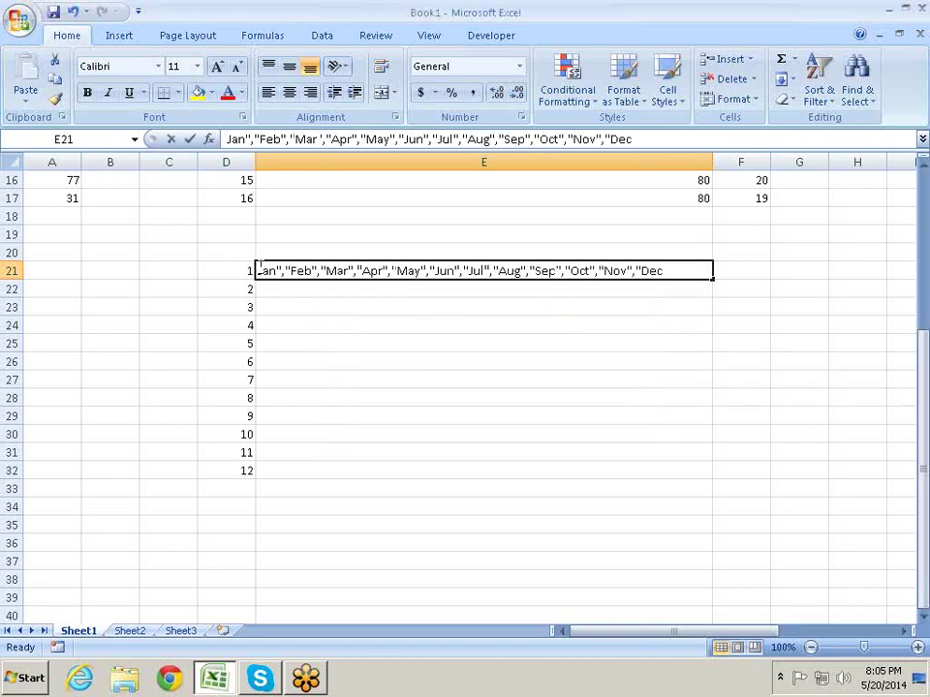
pyautogui.write('"')
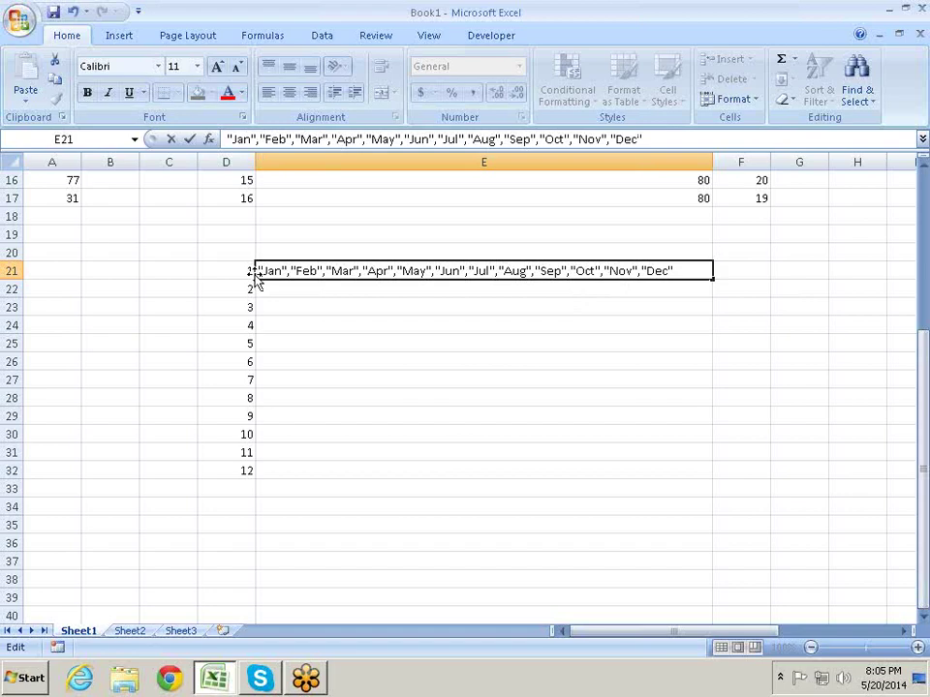
pyautogui.write('=')
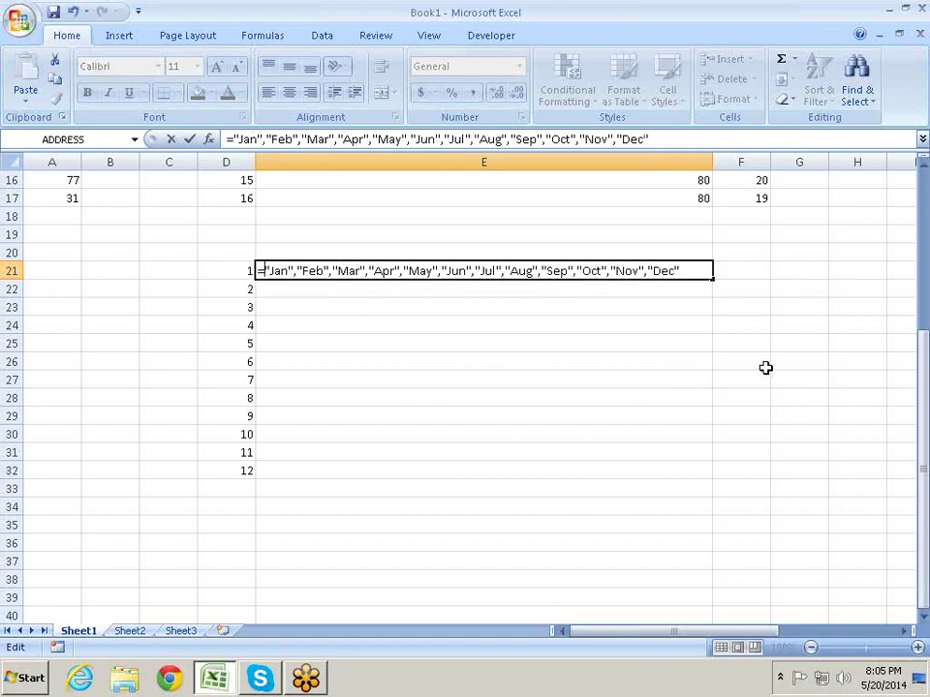
pyautogui.write('cho')
pyautogui.press('Tab')
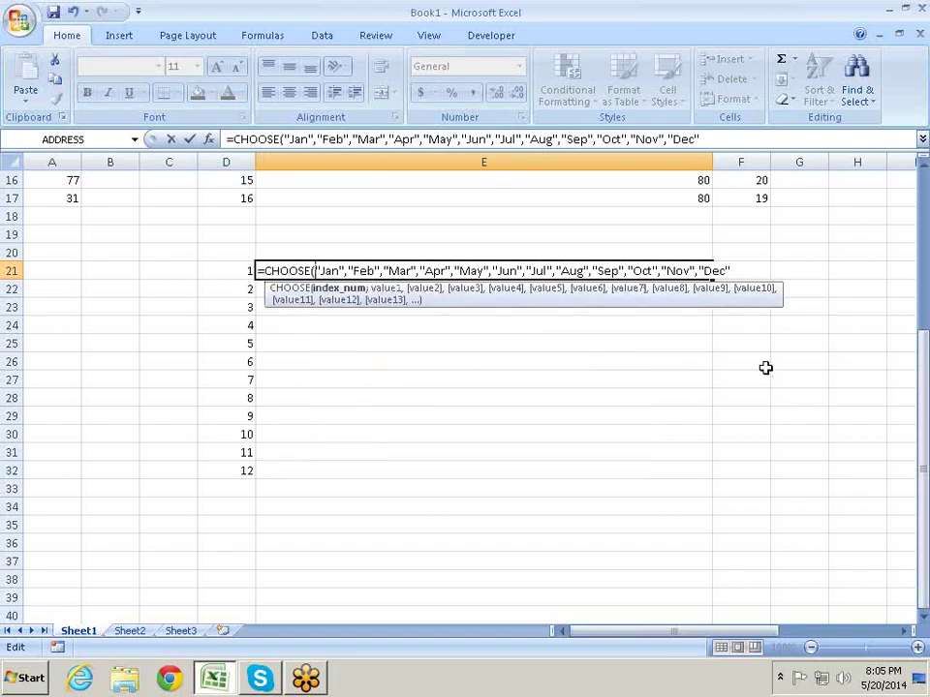
pyautogui.click(222, 273)
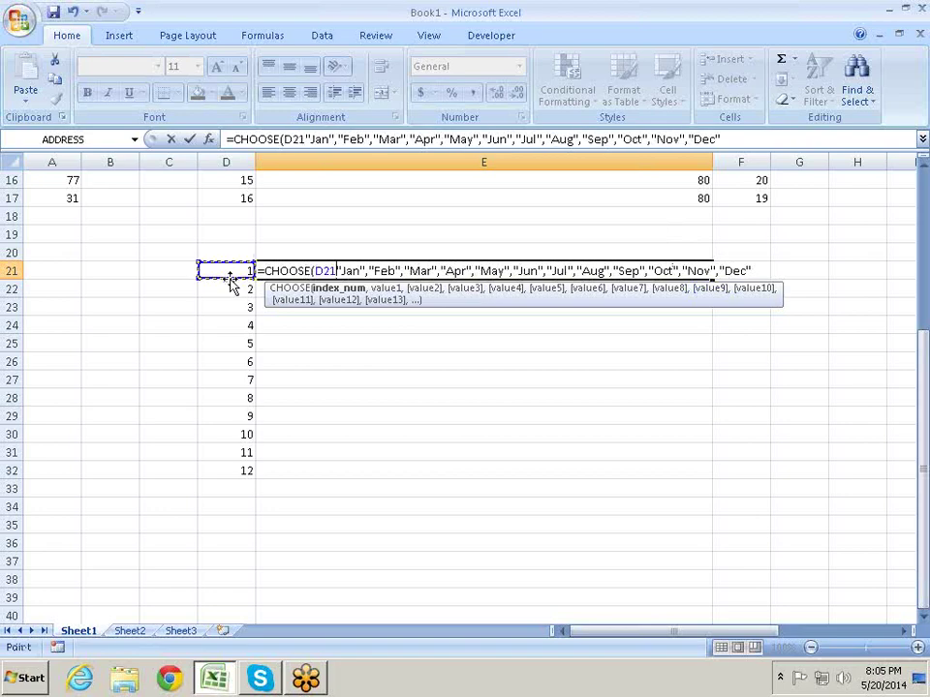
pyautogui.write(',')
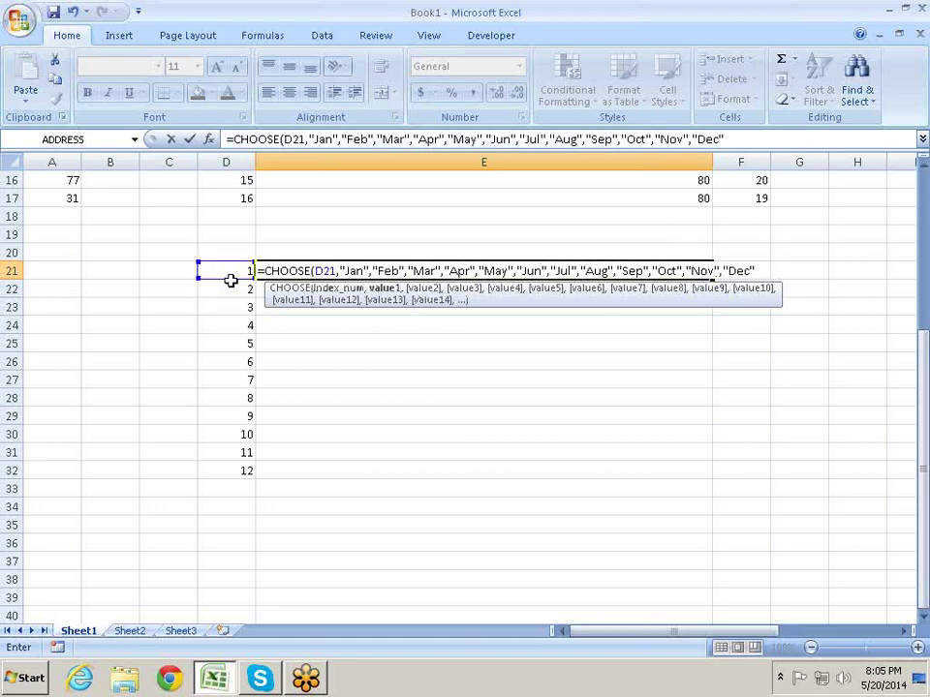
pyautogui.click(758, 270)
pyautogui.write(')')
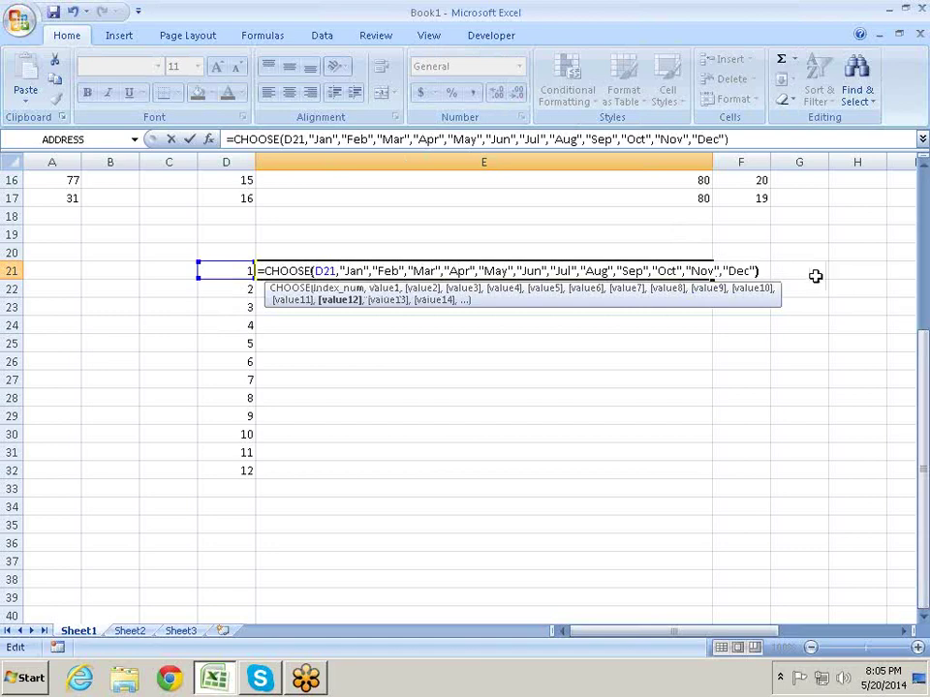
# - Review the CHOOSE arguments D21 and Jan through Dec, then commit the formula in E21
pyautogui.click(318, 271)
pyautogui.click(339, 289)
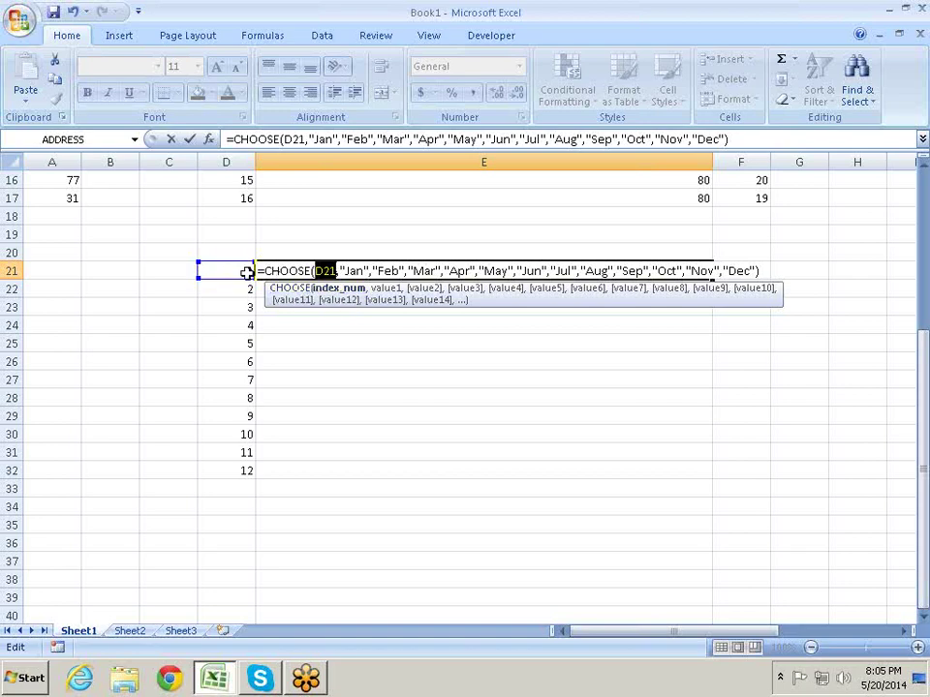
pyautogui.click(403, 288)
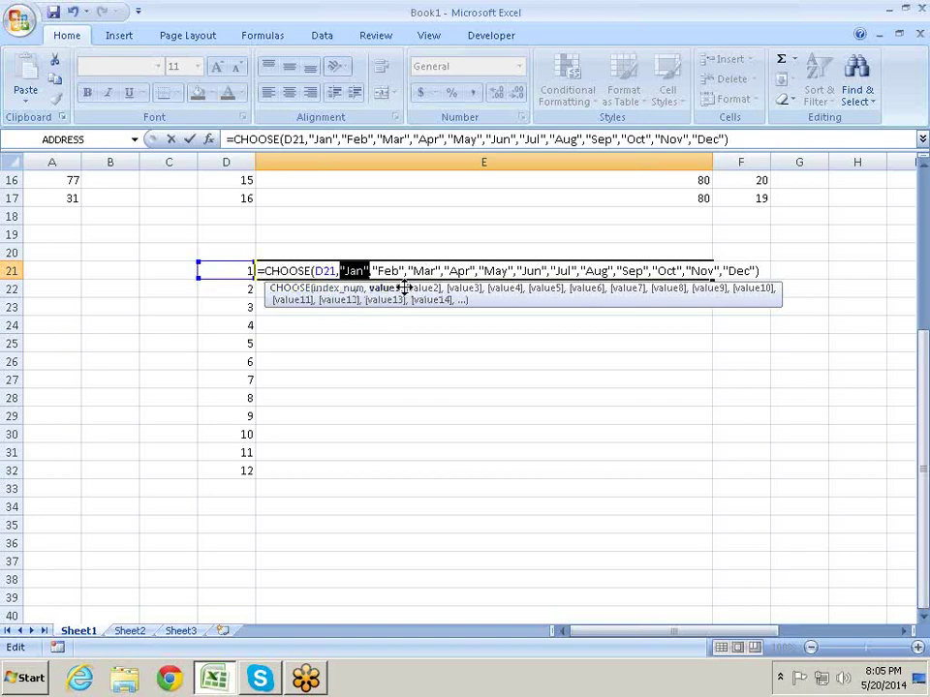
pyautogui.click(431, 288)
pyautogui.click(465, 288)
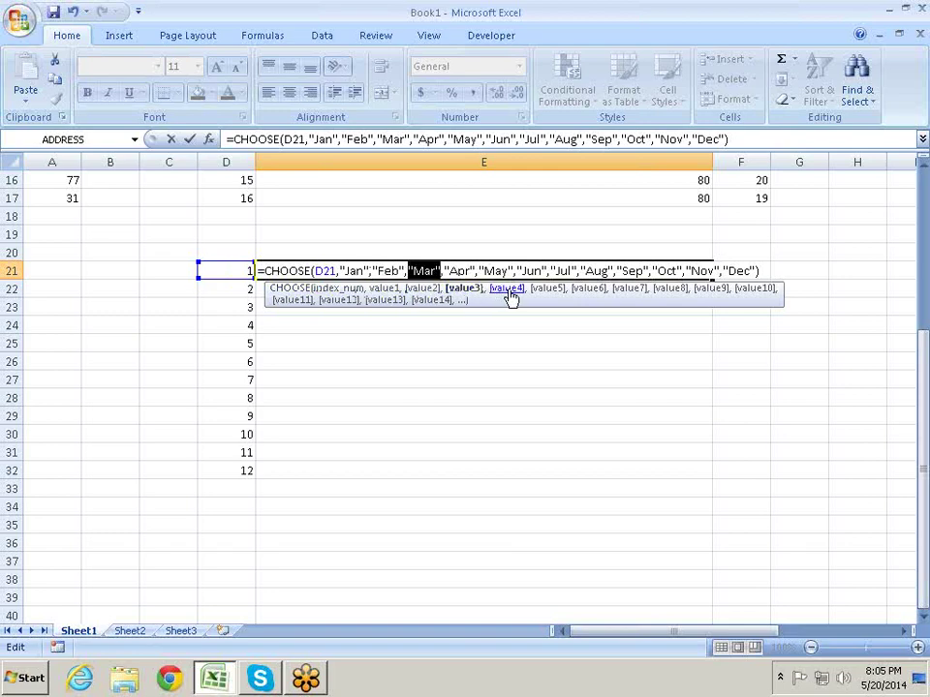
pyautogui.click(506, 288)
pyautogui.click(545, 289)
pyautogui.click(587, 289)
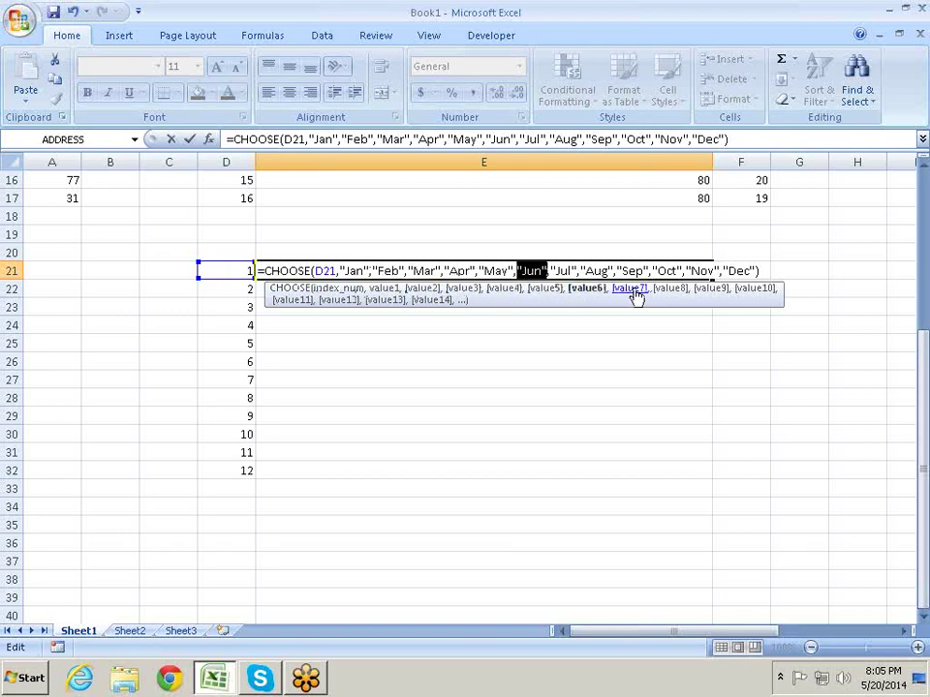
pyautogui.click(632, 289)
pyautogui.click(669, 288)
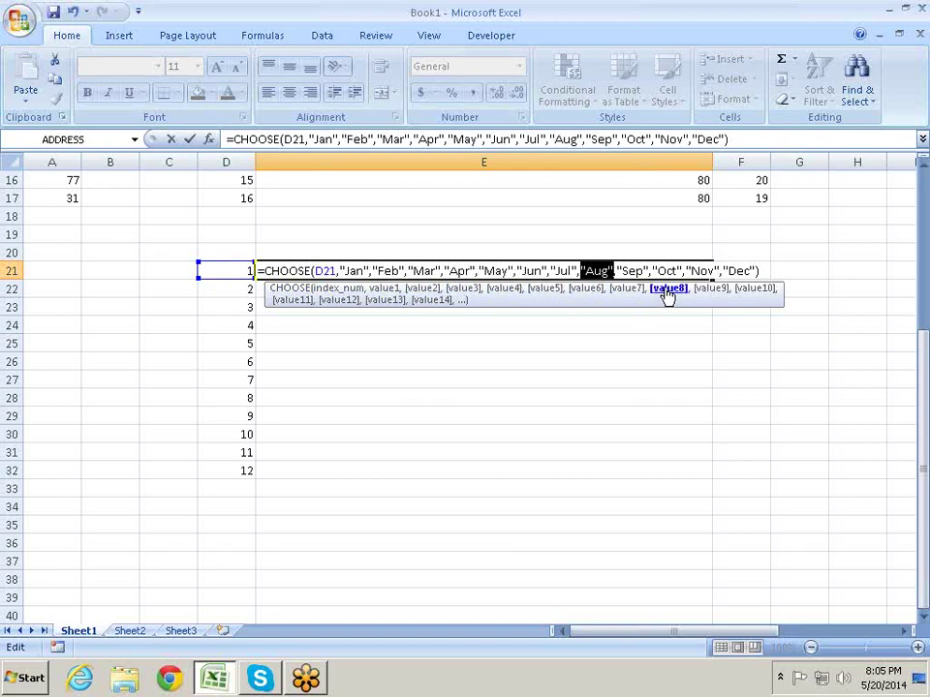
pyautogui.click(334, 300)
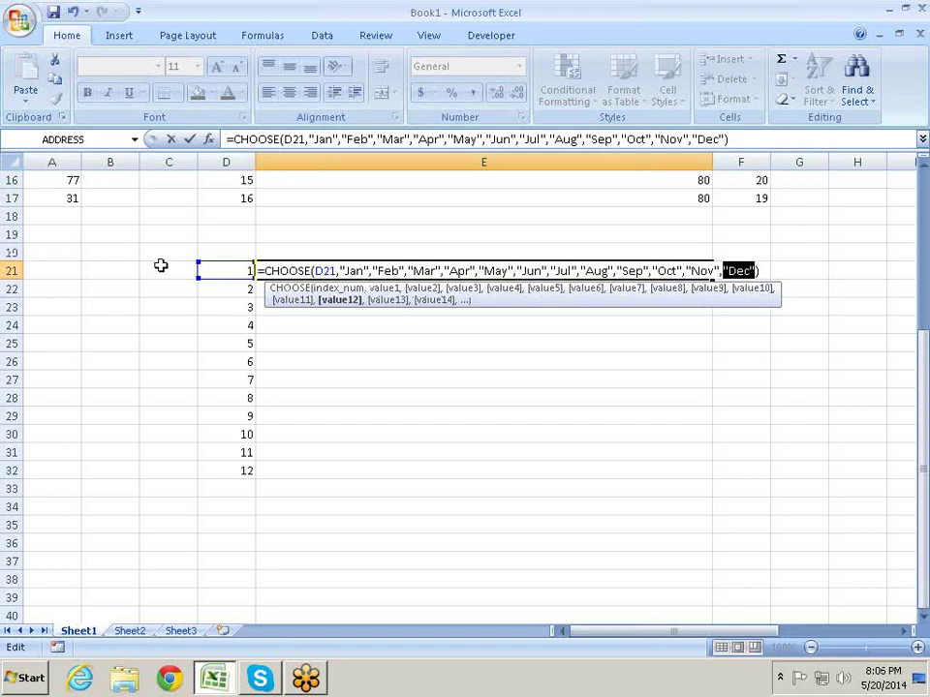
pyautogui.press('Return')
# - Fill the CHOOSE month formula from E21 down to E32 and autofit column E
pyautogui.click(417, 273)
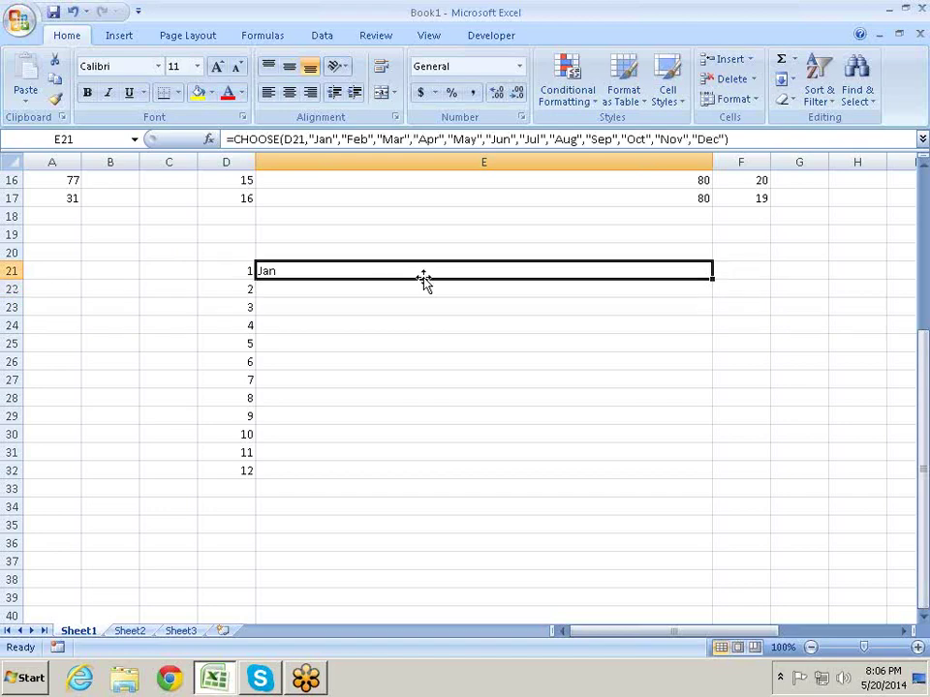
pyautogui.doubleClick(713, 278)
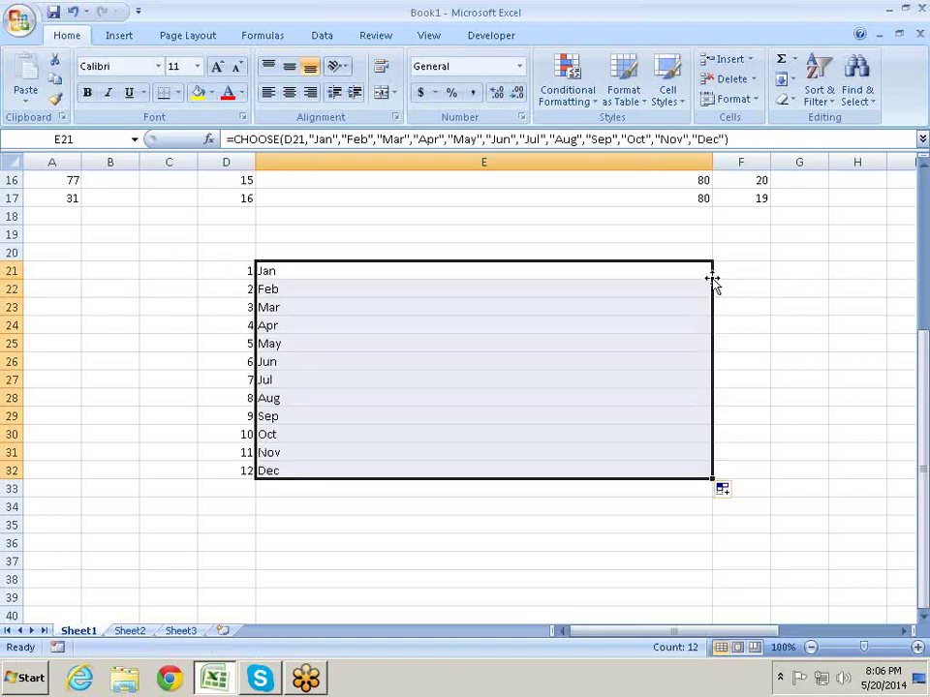
pyautogui.doubleClick(711, 161)
pyautogui.click(380, 307)
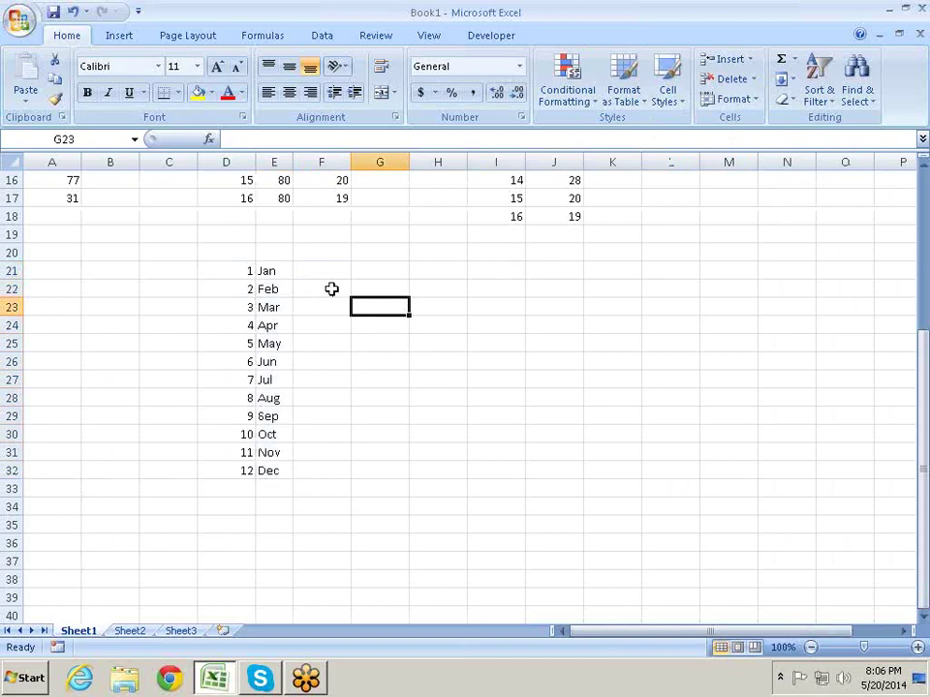
# - Step through E21:E32 to confirm each formula returns Jan through Dec
pyautogui.click(279, 270)
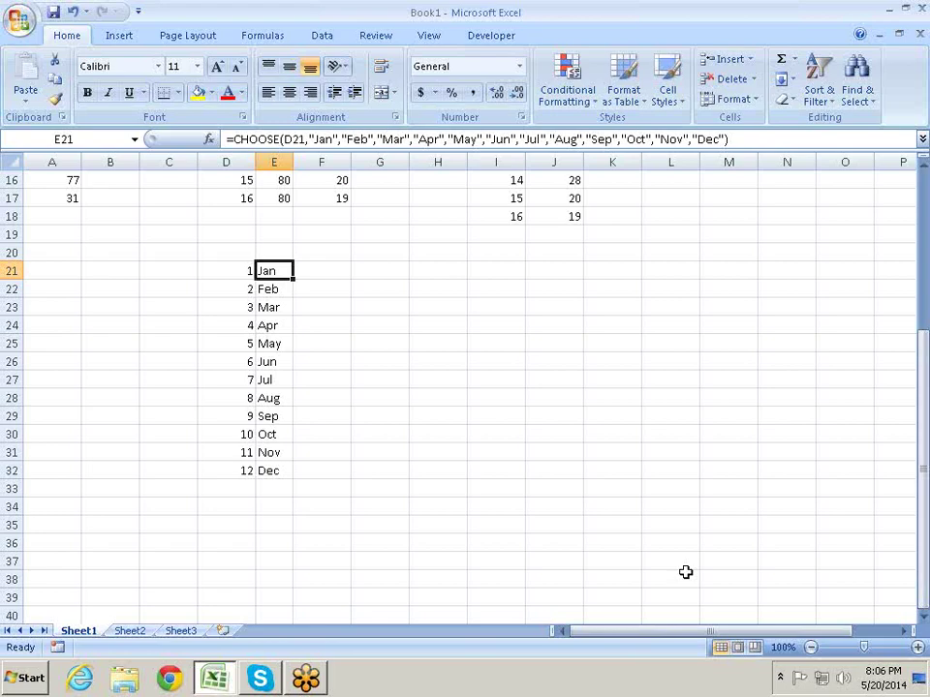
pyautogui.press('Down')
pyautogui.press('Up')
pyautogui.press('Down')
pyautogui.press('Down')
pyautogui.press('Down')
pyautogui.press('Down')
pyautogui.press('Down')
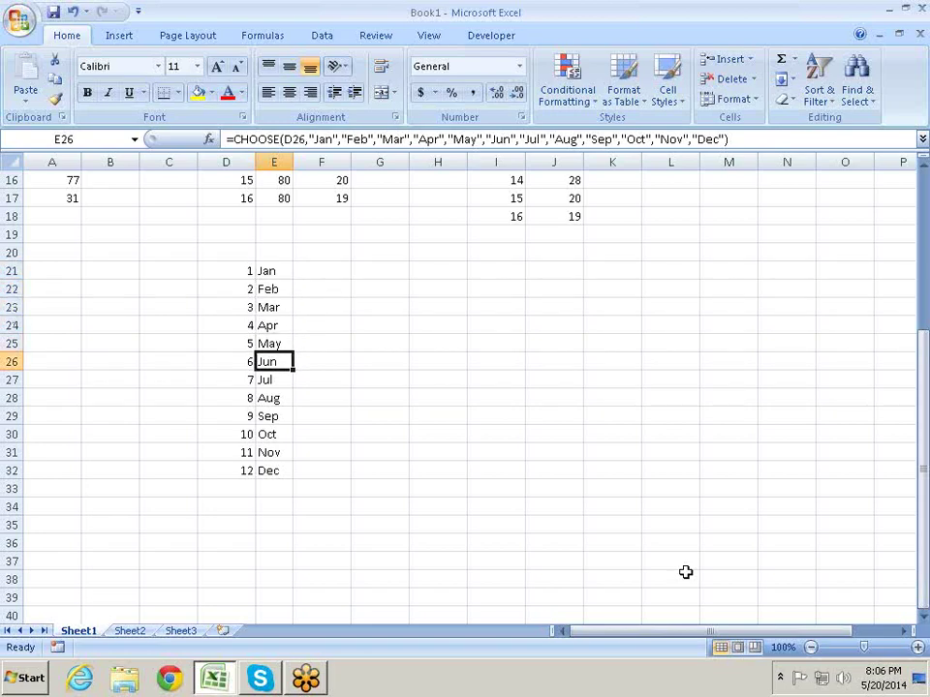
pyautogui.press('Down')
pyautogui.press('Down')
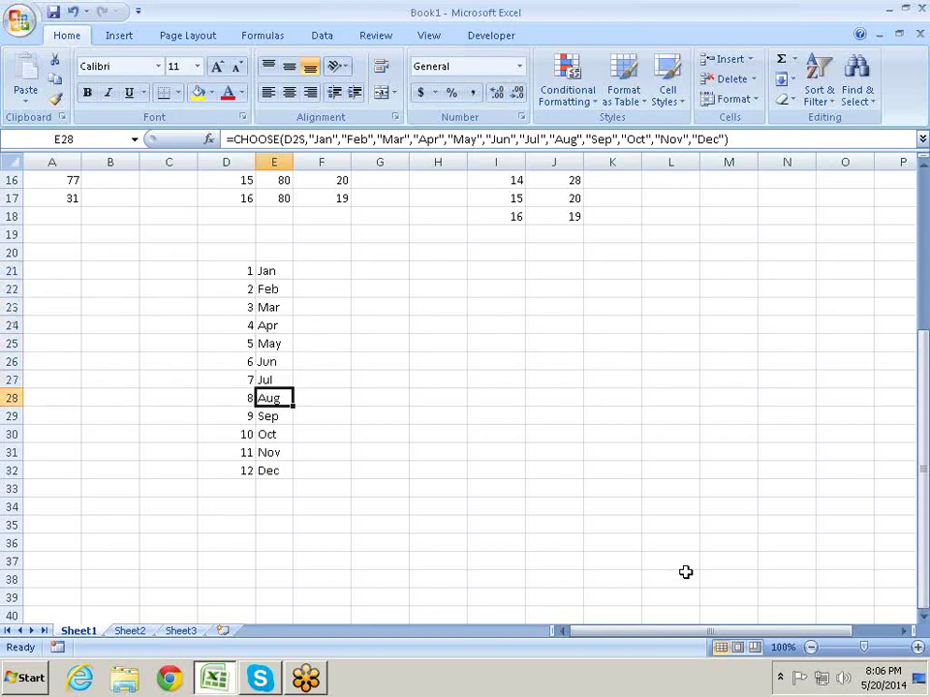
pyautogui.press('Down')
pyautogui.press('Down')
pyautogui.press('Down')
pyautogui.press('Down')
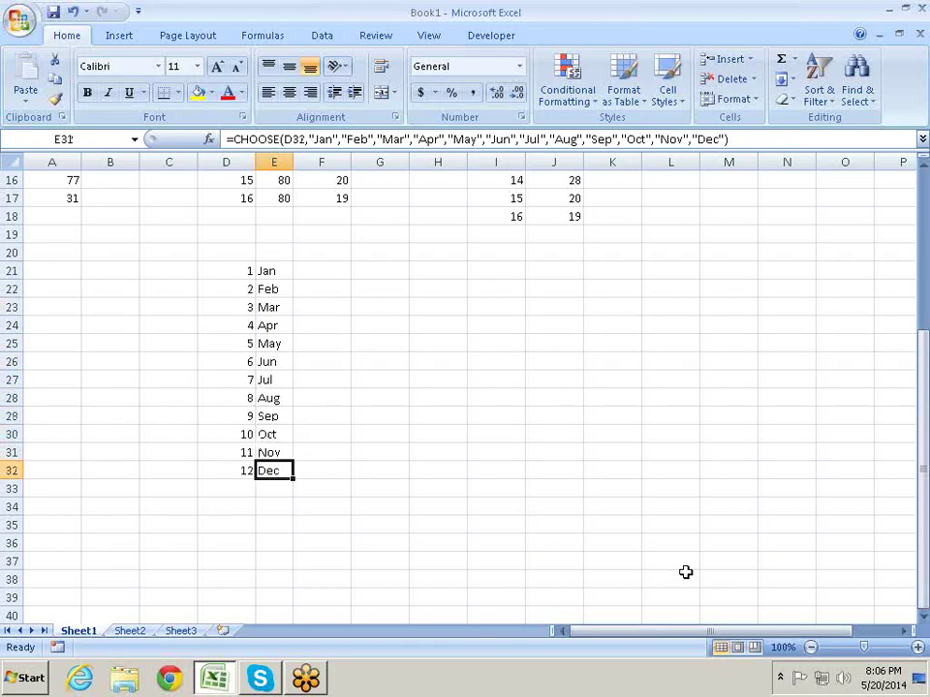
pyautogui.press('Up')
pyautogui.press('Up')
pyautogui.press('Up')
pyautogui.press('Up')
pyautogui.press('Up')
pyautogui.press('Up')
pyautogui.press('Up')
pyautogui.press('Up')
pyautogui.press('Up')
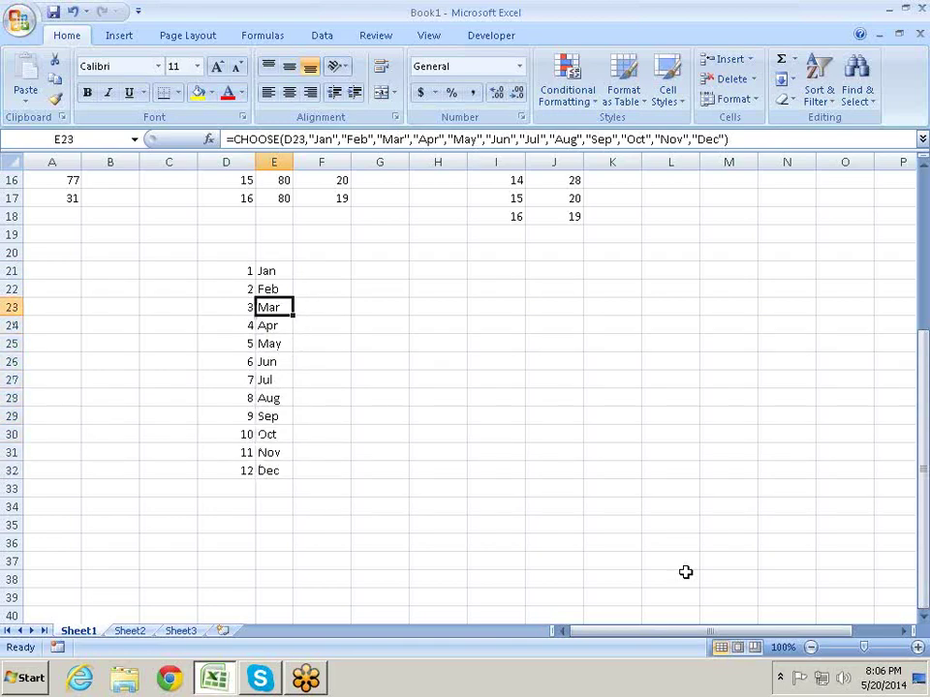
pyautogui.press('Up')
pyautogui.press('Up')
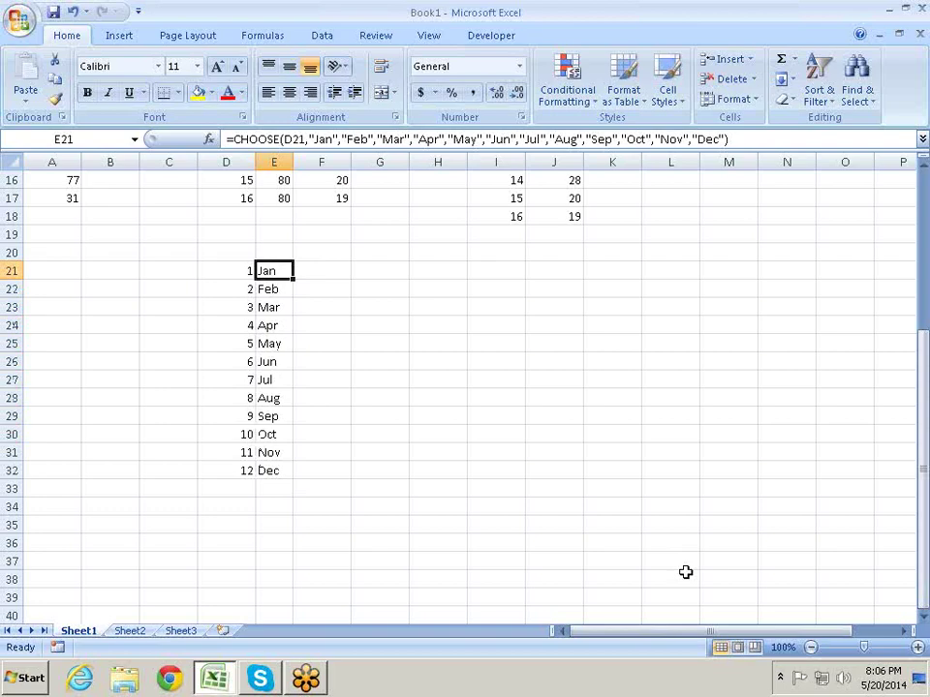
pyautogui.press('Down')
pyautogui.press('Up')
pyautogui.press('Up')
pyautogui.press('Up')
pyautogui.press('Up')
pyautogui.press('Up')
pyautogui.press('Up')
pyautogui.press('Up')
pyautogui.press('Right')
pyautogui.press('Right')
pyautogui.press('Right')
pyautogui.press('Right')
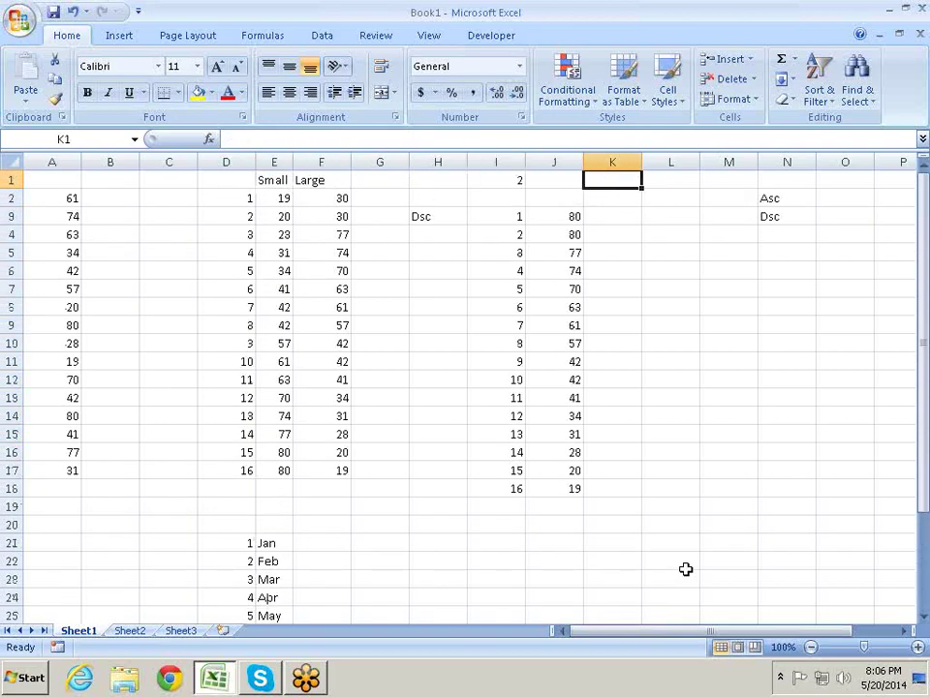
pyautogui.press('Left')
pyautogui.press('Left')
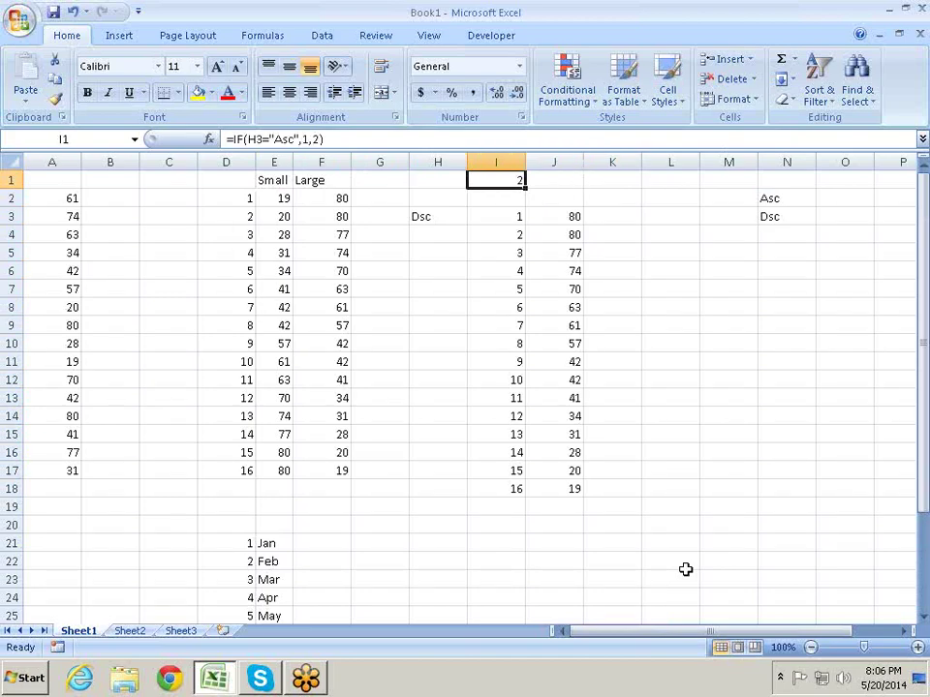
pyautogui.press('Right')
pyautogui.press('Down')
pyautogui.press('Down')
pyautogui.press('F2')
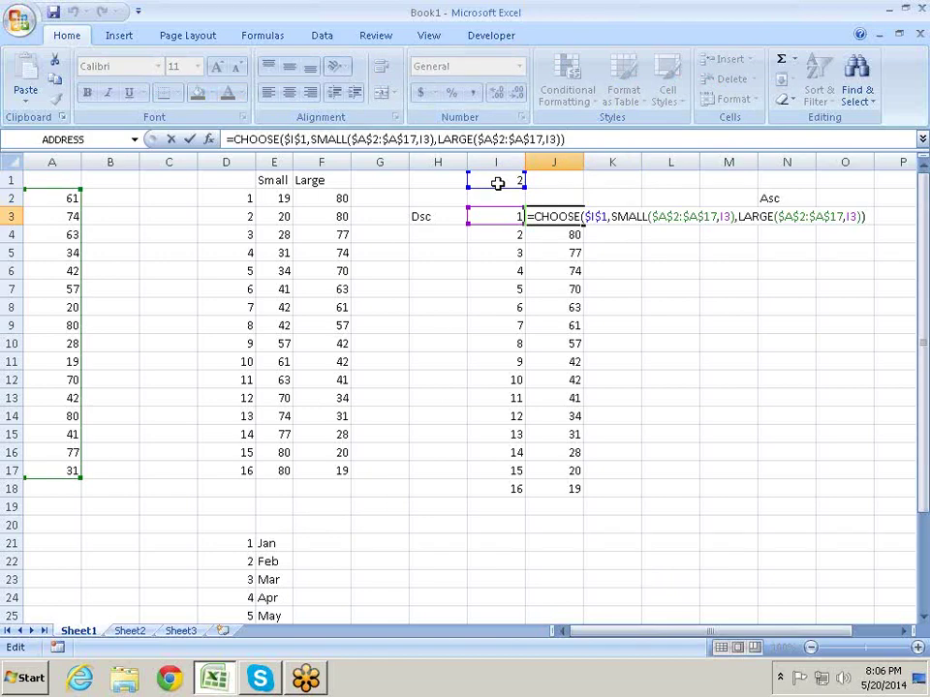
pyautogui.click(608, 218)
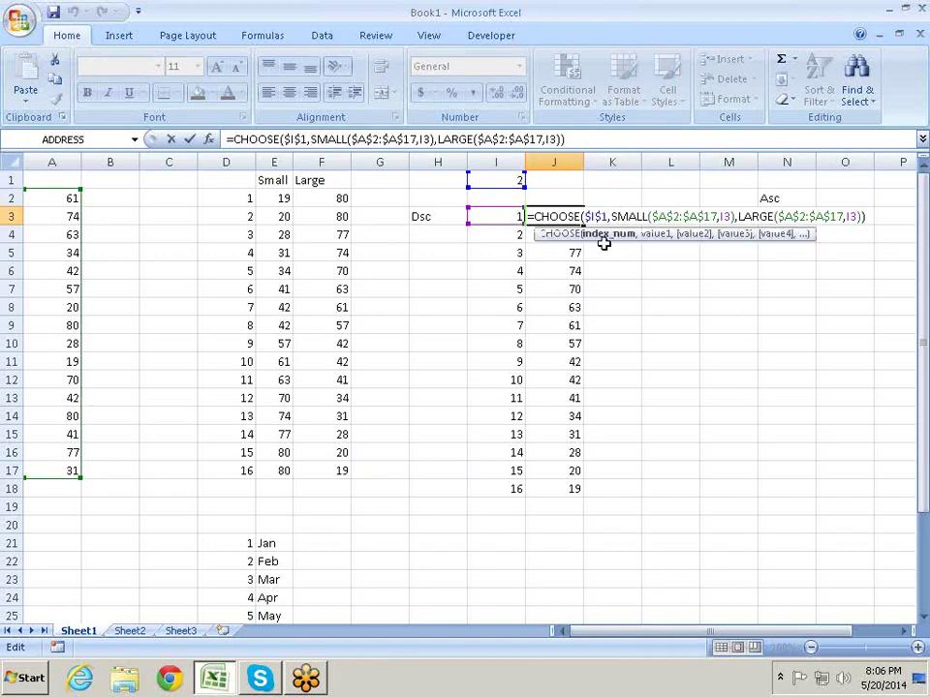
pyautogui.click(605, 243)
pyautogui.click(659, 243)
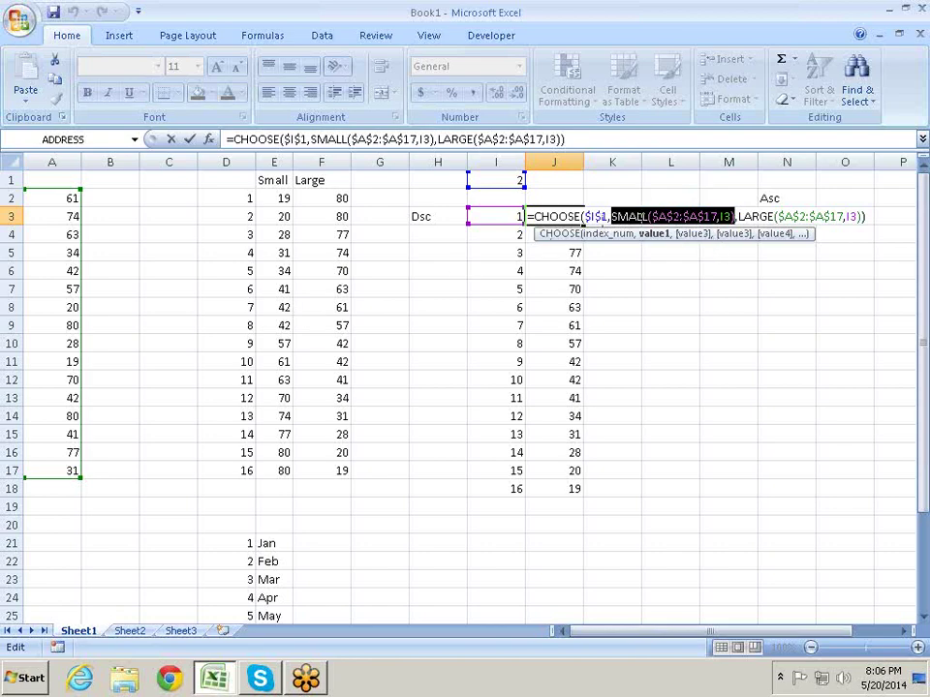
pyautogui.click(695, 236)
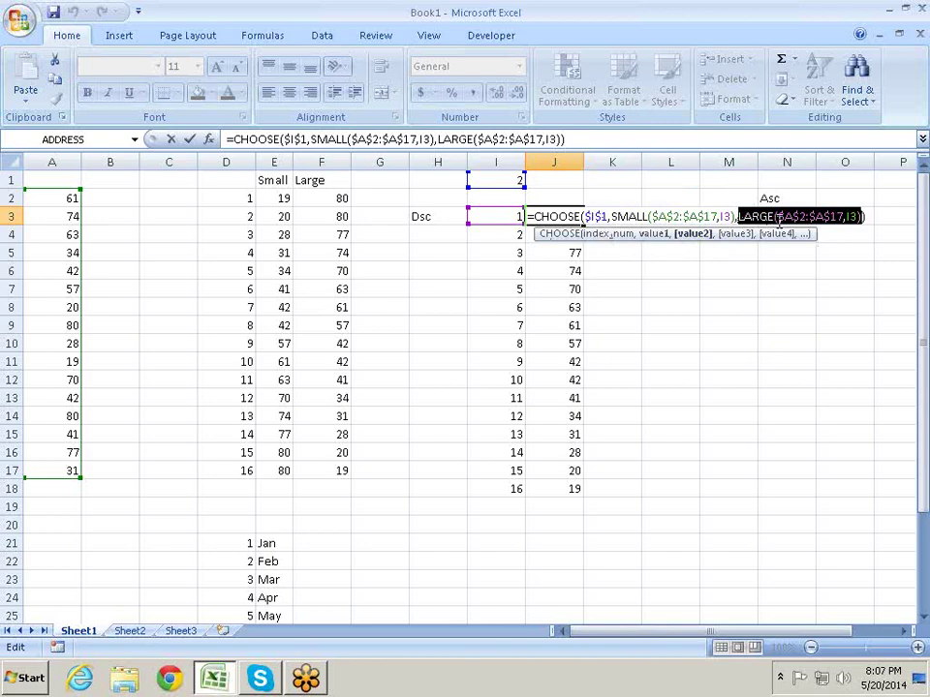
pyautogui.press('Return')
pyautogui.press('Up')
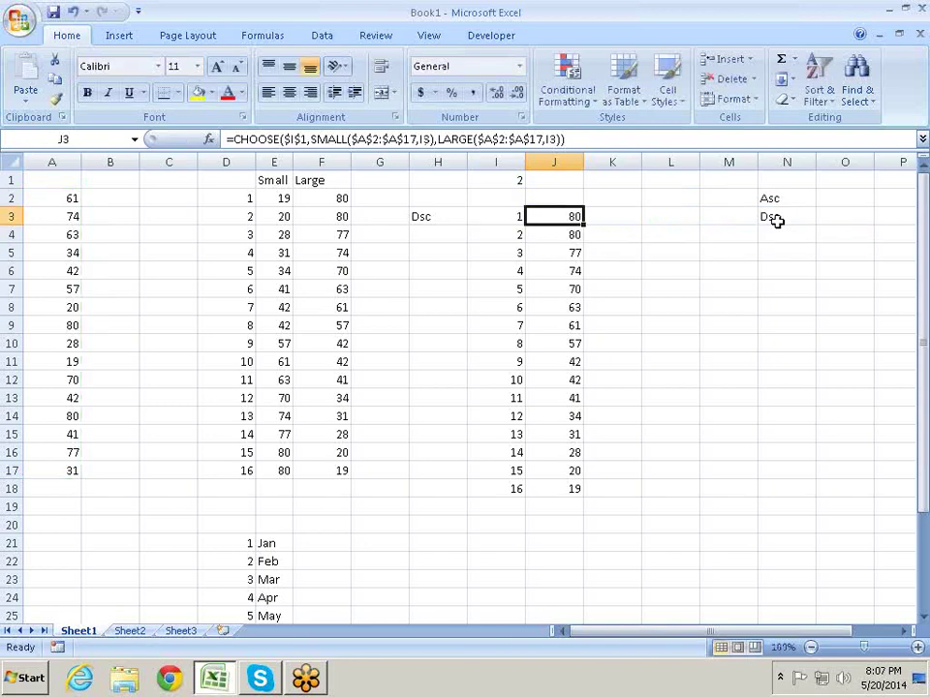
pyautogui.press('Down')
pyautogui.press('Up')
pyautogui.press('Up')
pyautogui.press('Up')
pyautogui.press('Left')
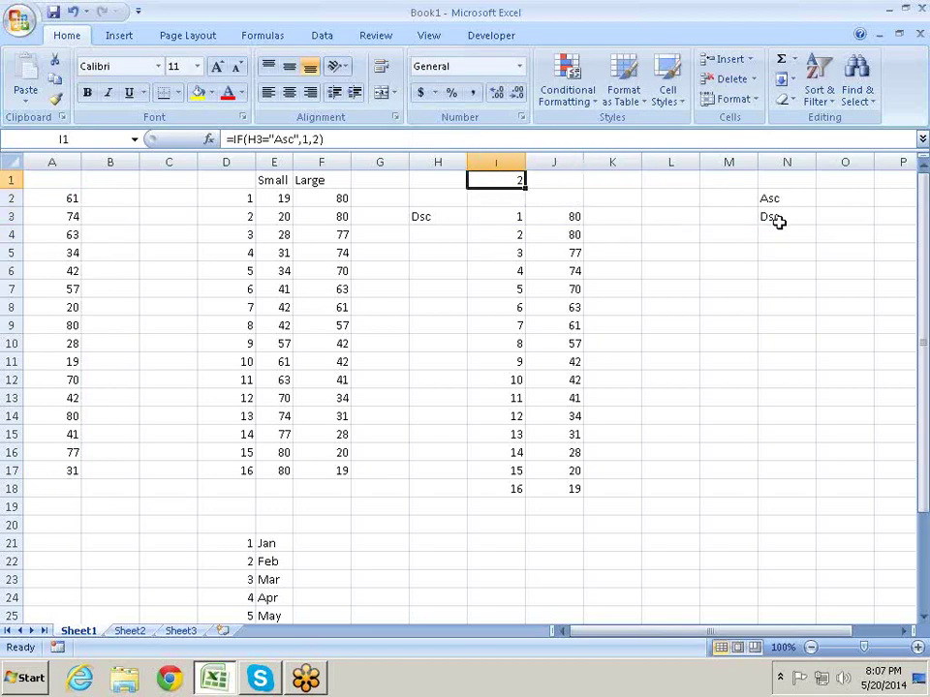
pyautogui.press('F2')
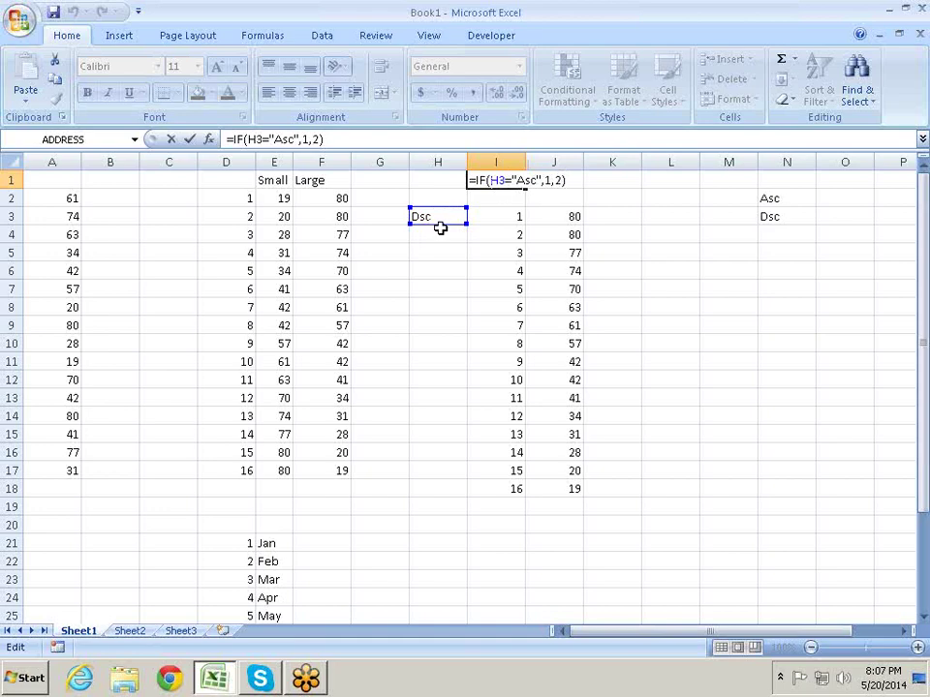
# - Commit the I1 formula and set H3 to Asc so column J sorts 19 up to 80
pyautogui.press('Return')
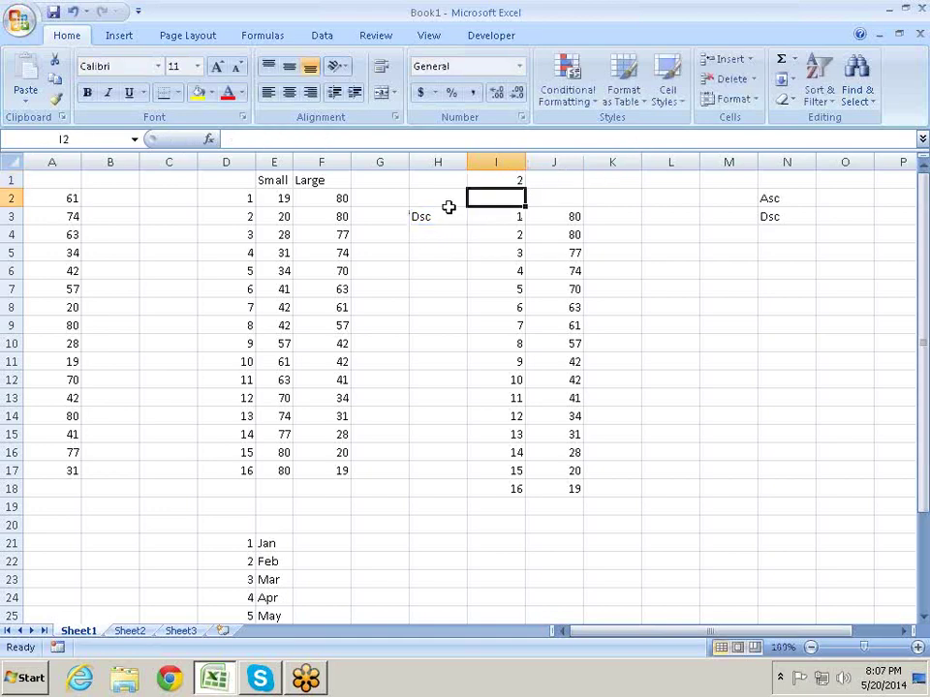
pyautogui.click(453, 215)
pyautogui.click(475, 216)
pyautogui.click(460, 232)
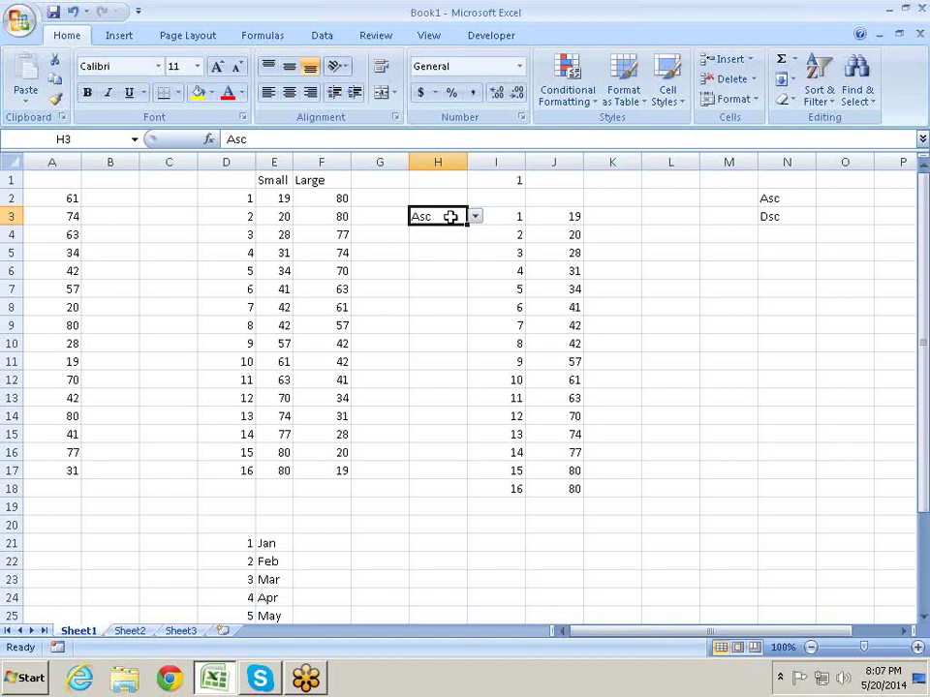
pyautogui.click(322, 36)
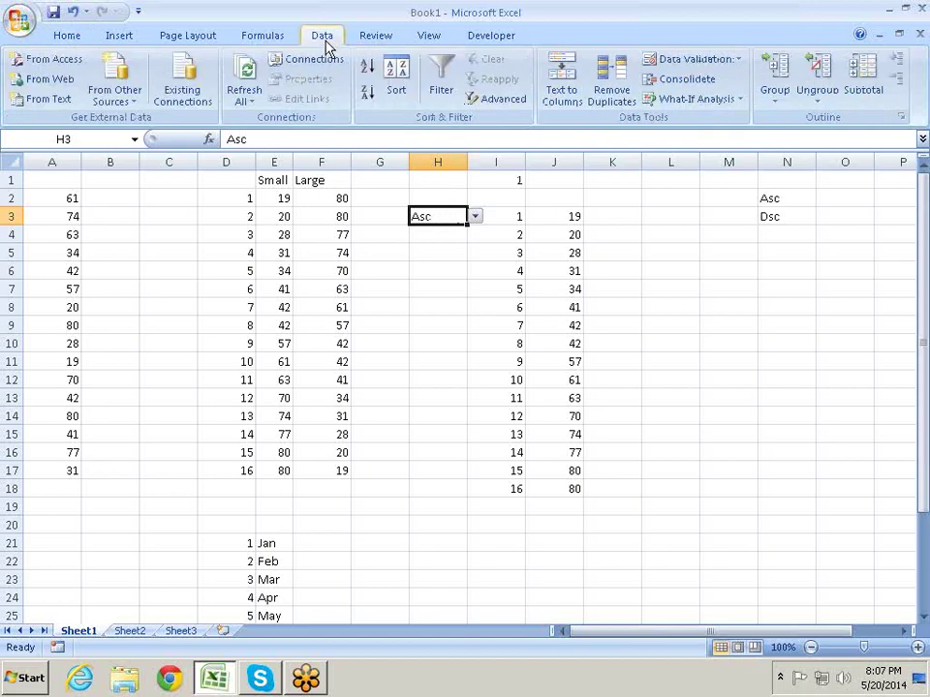
pyautogui.click(669, 59)
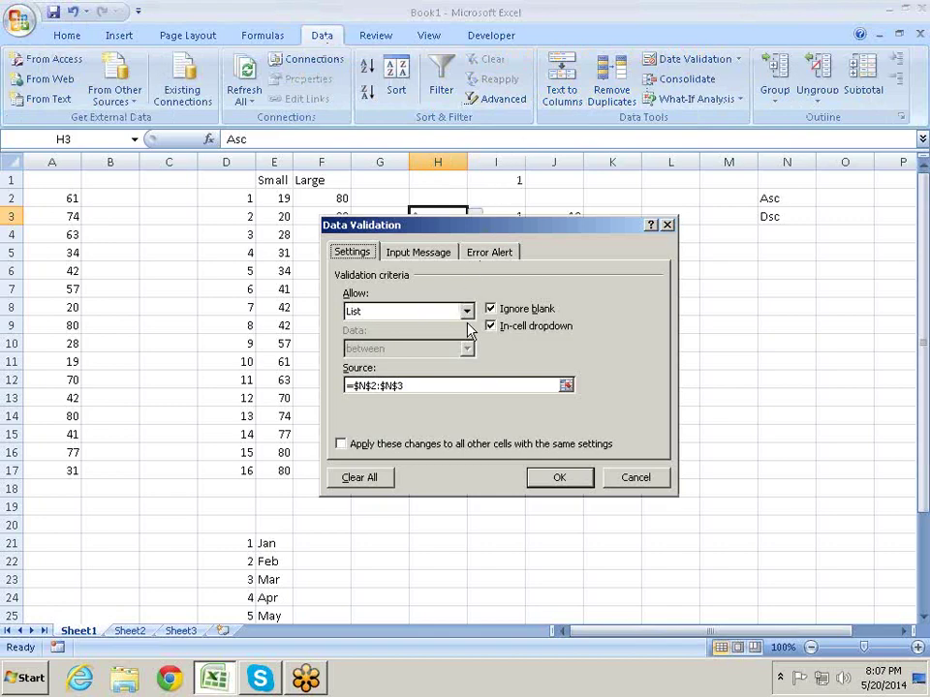
pyautogui.click(566, 385)
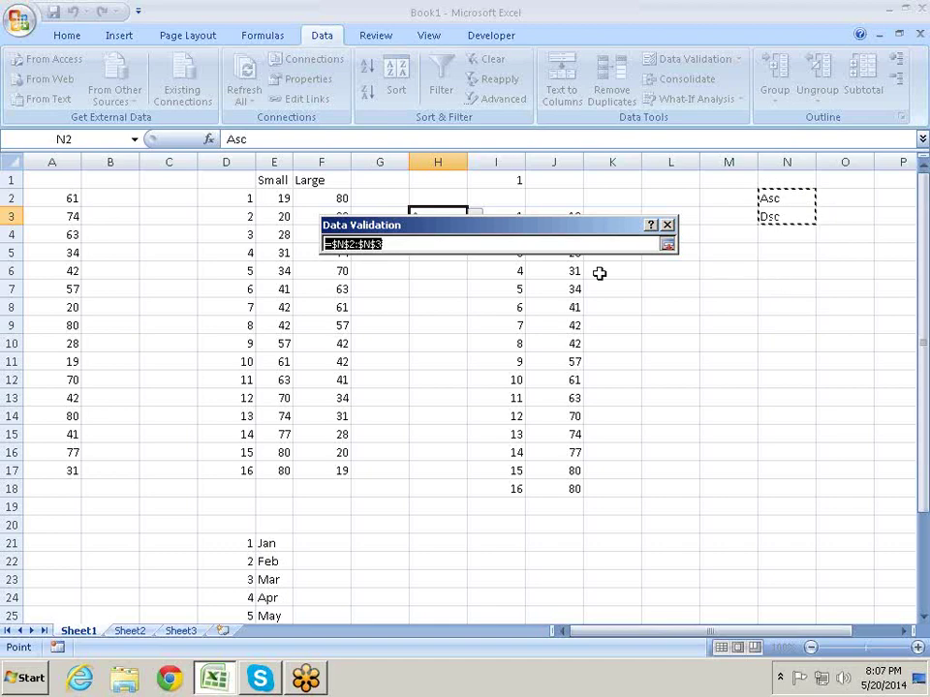
pyautogui.click(666, 244)
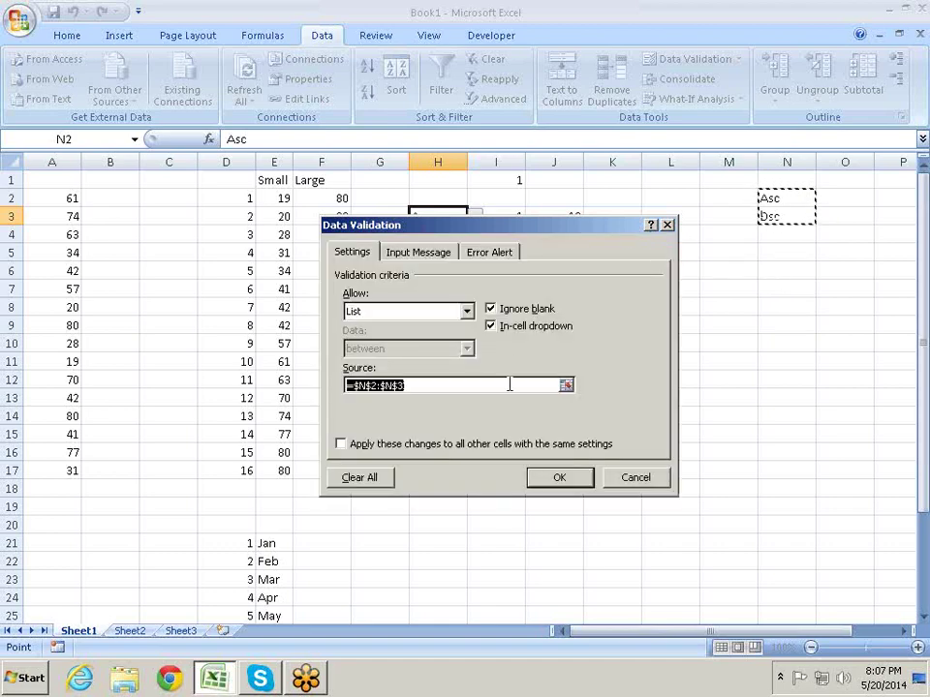
pyautogui.click(571, 479)
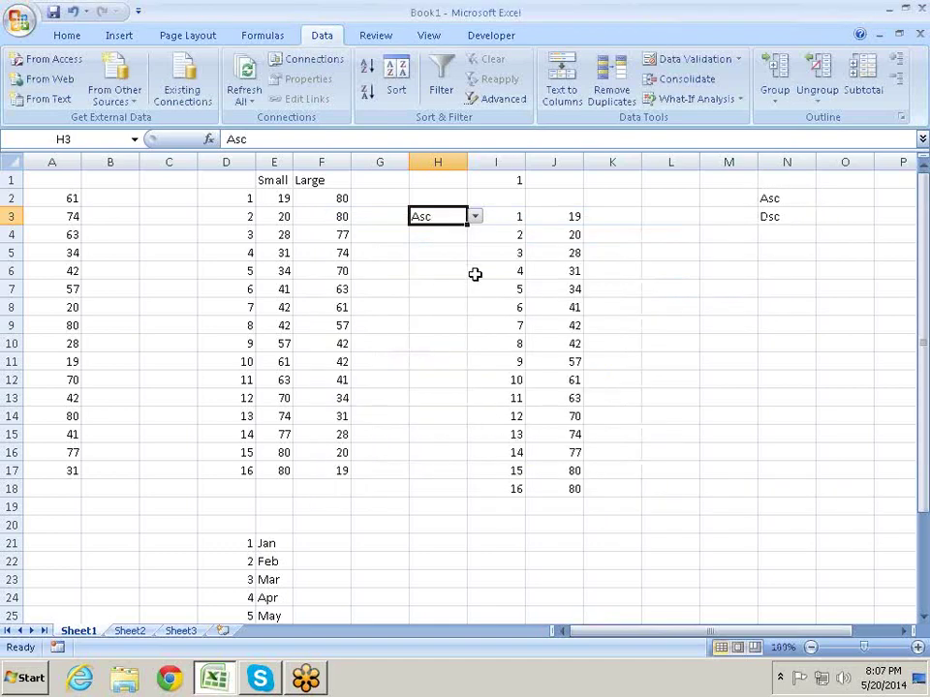
# - Switch H3 to Dsc and then to Asc to test column J's sort order
pyautogui.click(476, 217)
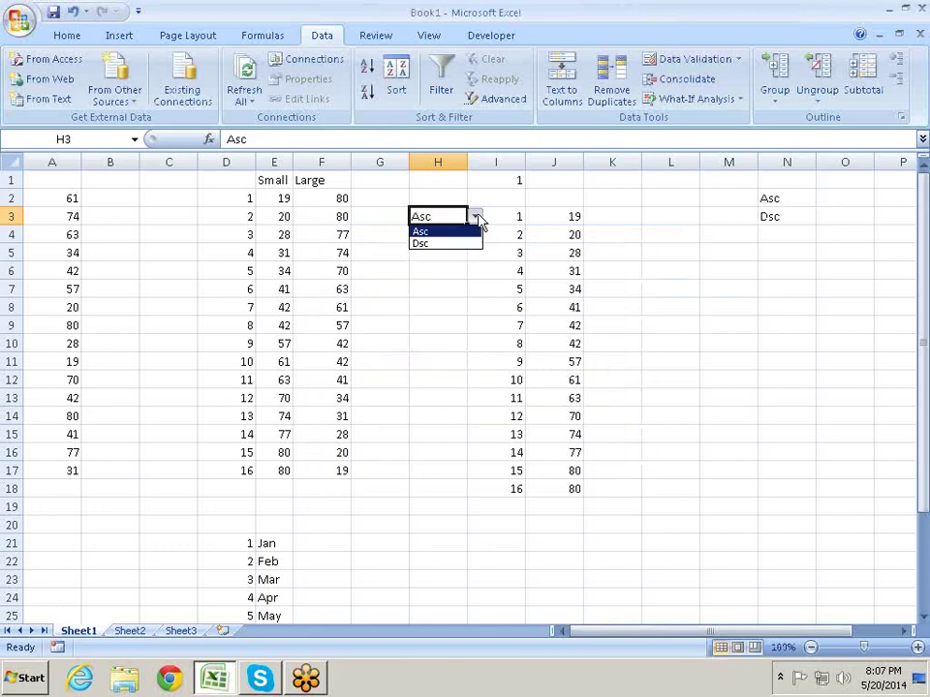
pyautogui.click(451, 234)
pyautogui.click(476, 218)
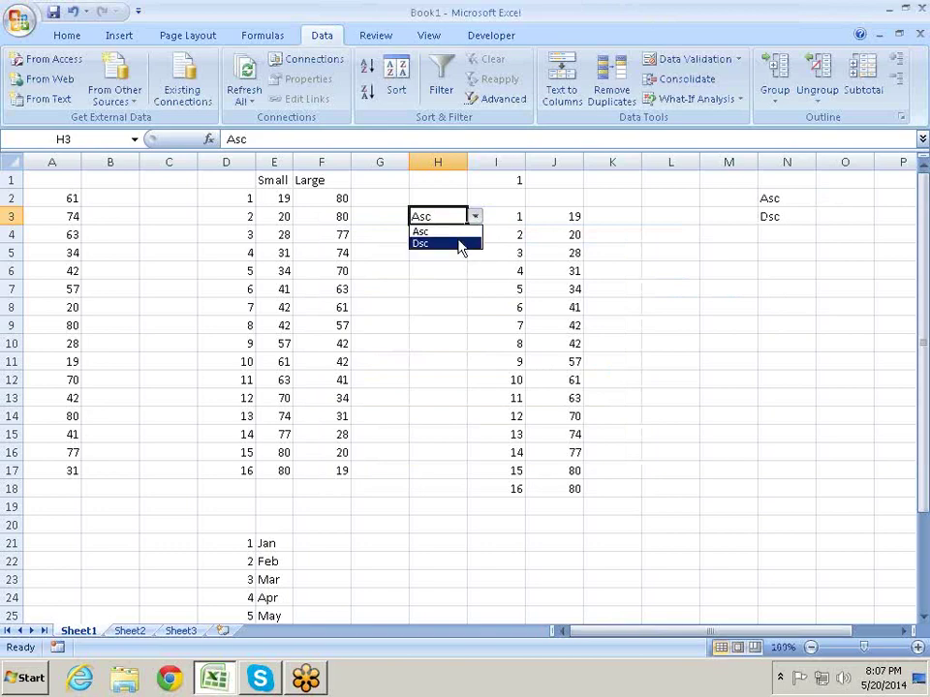
pyautogui.click(460, 244)
pyautogui.click(475, 217)
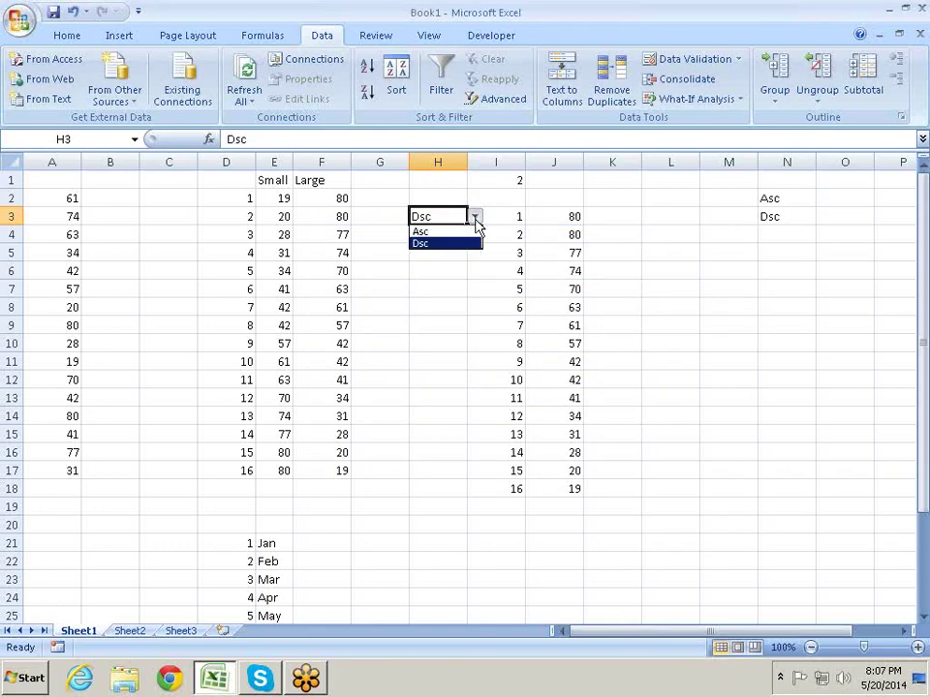
pyautogui.click(463, 235)
# - Inspect the IF formula in I1 and CHOOSE formula in J3, then toggle H3 Dsc/Asc again
pyautogui.click(508, 180)
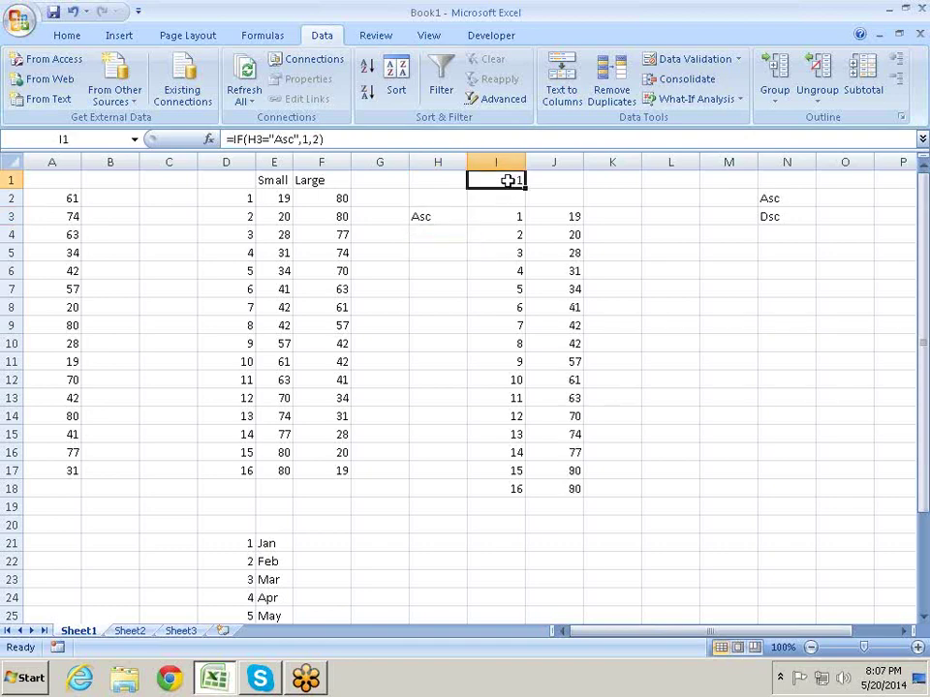
pyautogui.click(543, 217)
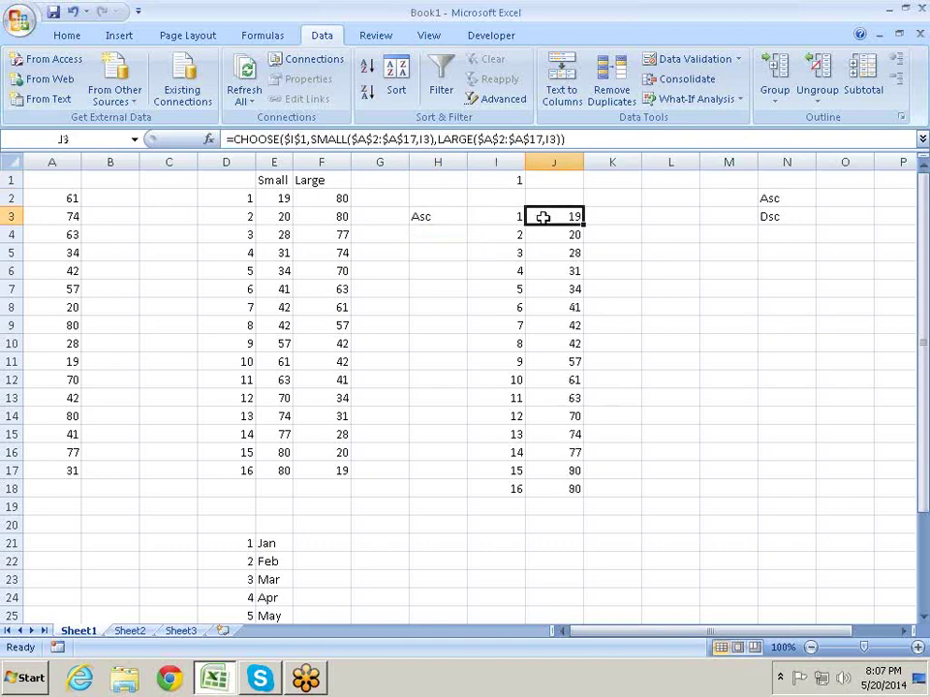
pyautogui.click(454, 217)
pyautogui.click(474, 217)
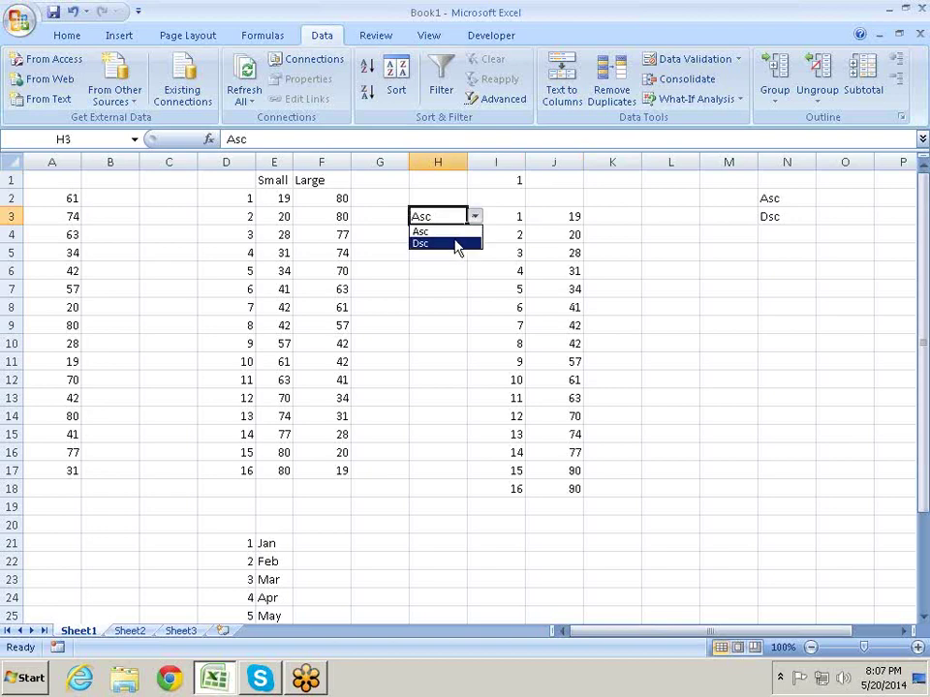
pyautogui.click(456, 243)
pyautogui.click(475, 217)
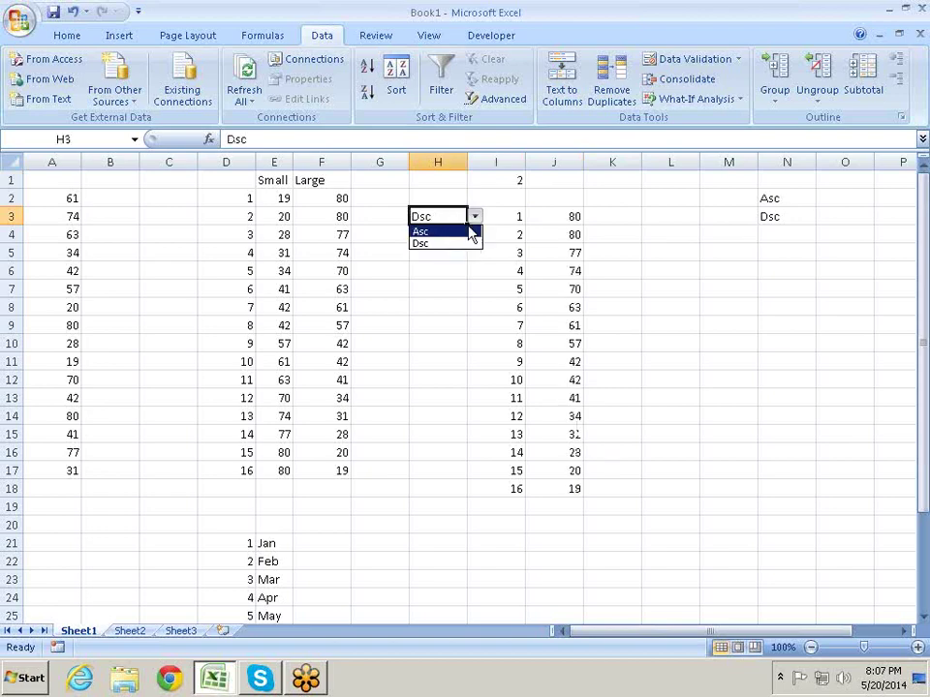
pyautogui.click(470, 231)
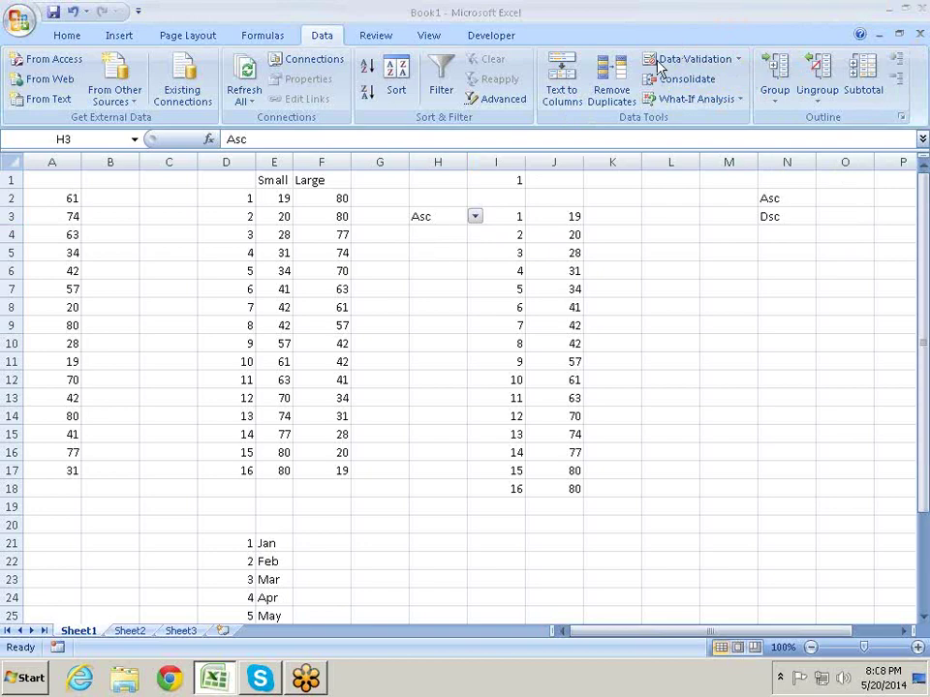
# - Toggle H3 between Dsc and Asc once more, leaving it on Dsc so J runs 80 to 19
pyautogui.click(465, 220)
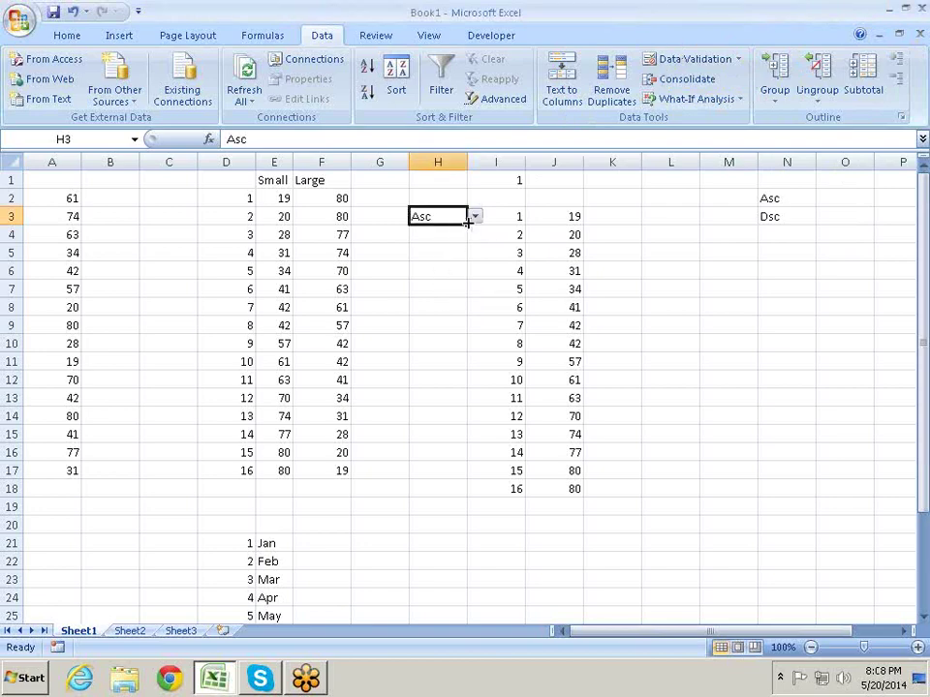
pyautogui.click(476, 217)
pyautogui.click(454, 245)
pyautogui.click(476, 217)
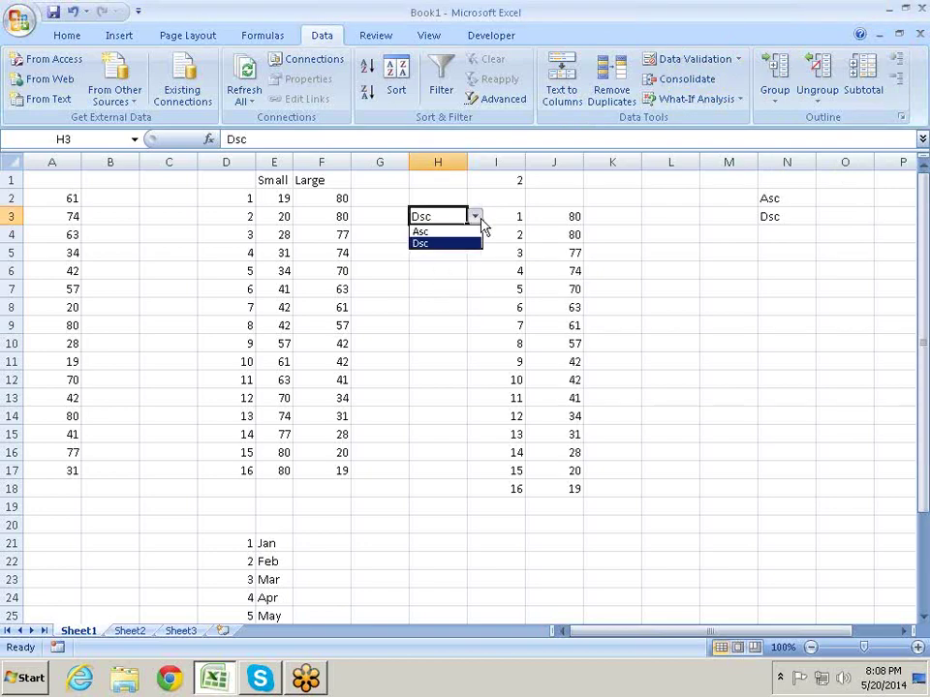
pyautogui.click(467, 231)
pyautogui.click(474, 214)
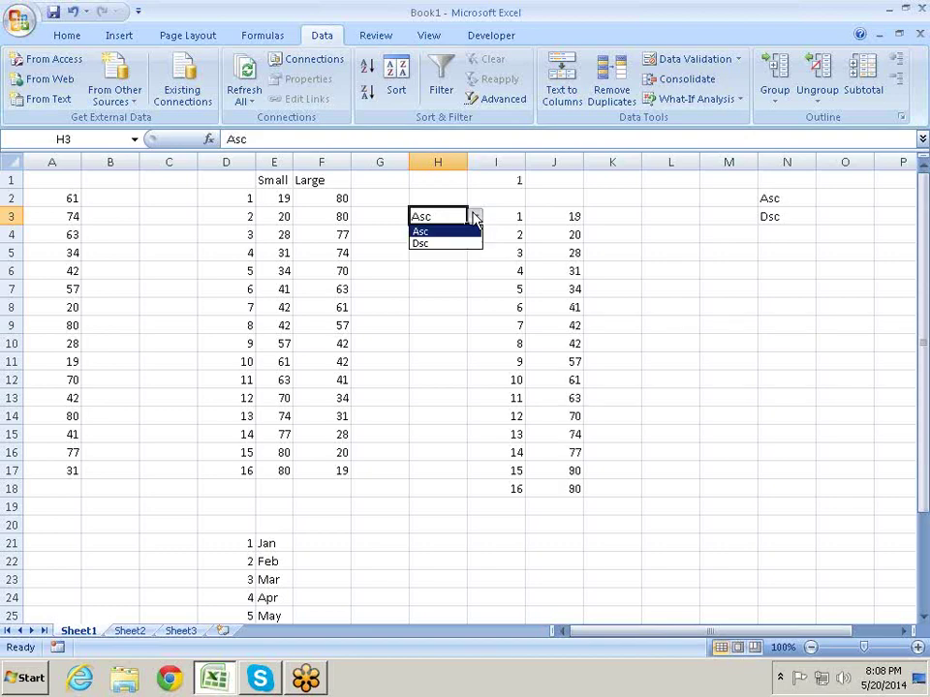
pyautogui.click(456, 245)
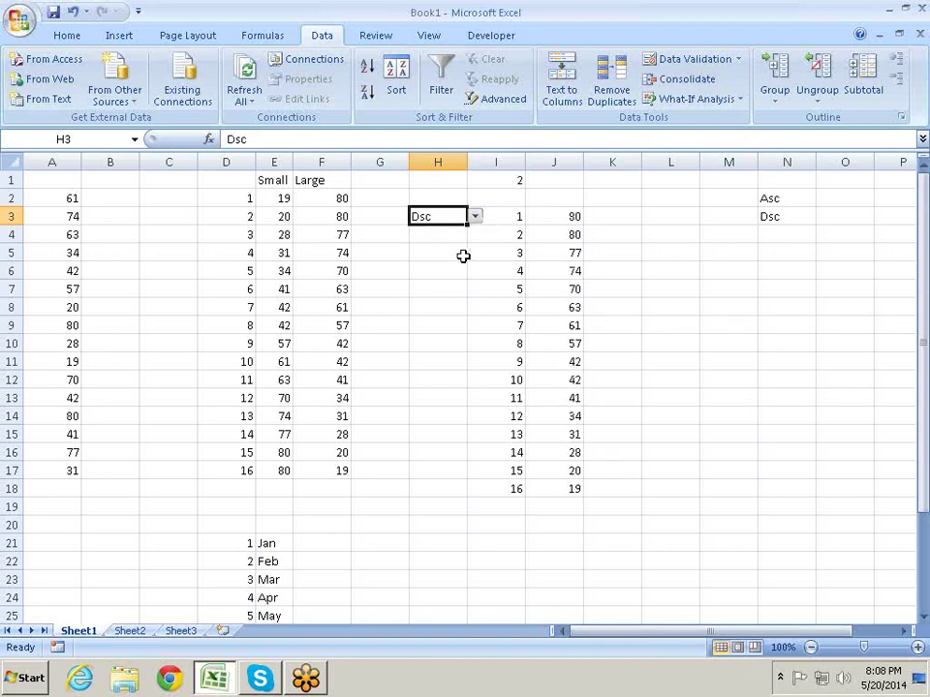
pyautogui.click(452, 314)
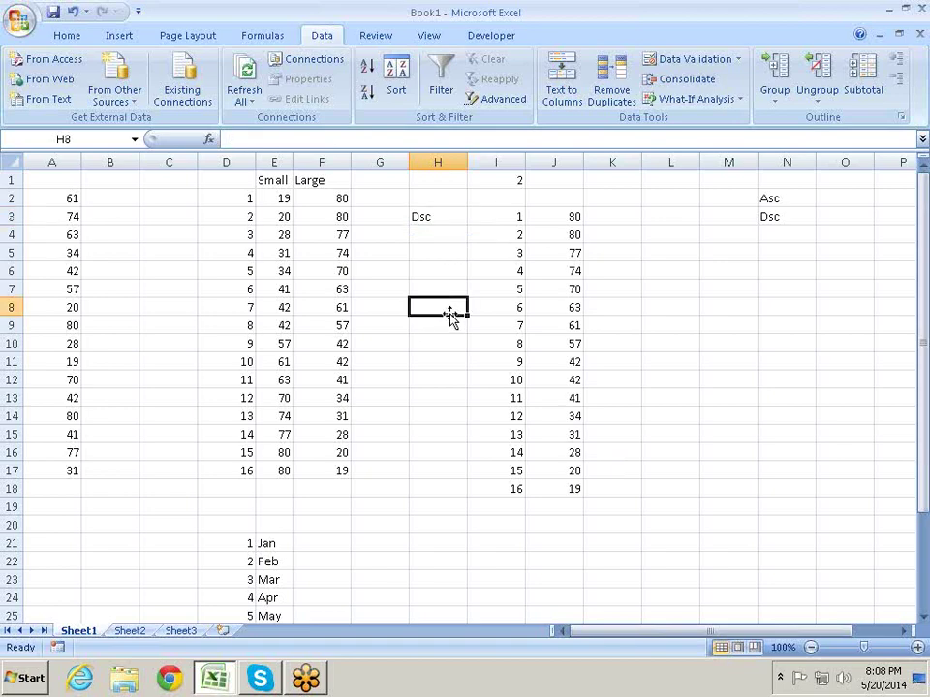
pyautogui.scroll(-3, 450, 311)
pyautogui.scroll(3, 449, 312)
pyautogui.scroll(-2, 435, 308)
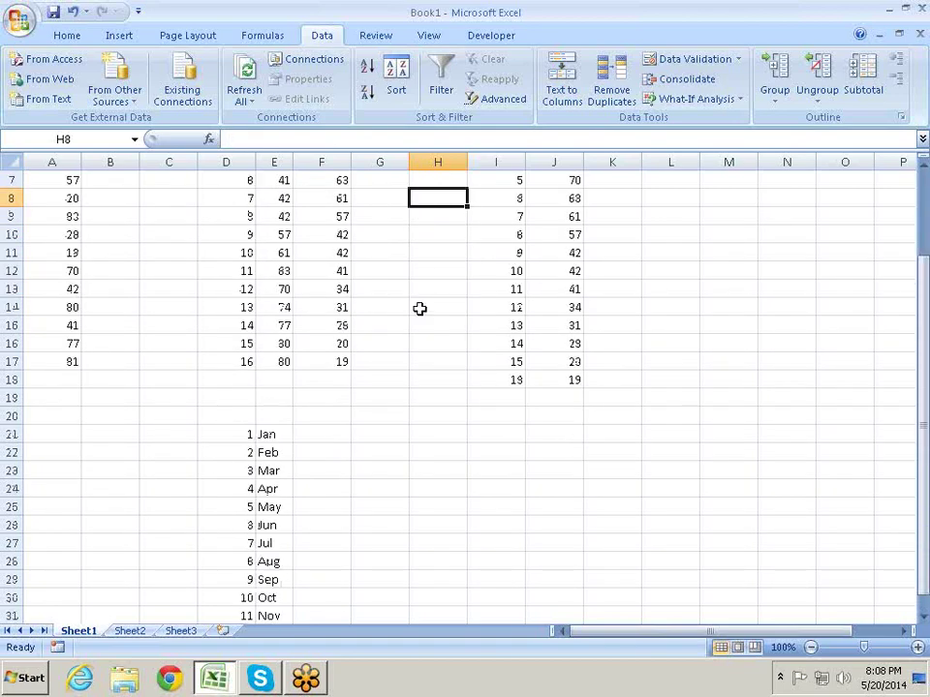
pyautogui.scroll(-2, 419, 307)
# - On Sheet2, browse the Formulas Financial functions list, then close it and move to A2
pyautogui.click(130, 631)
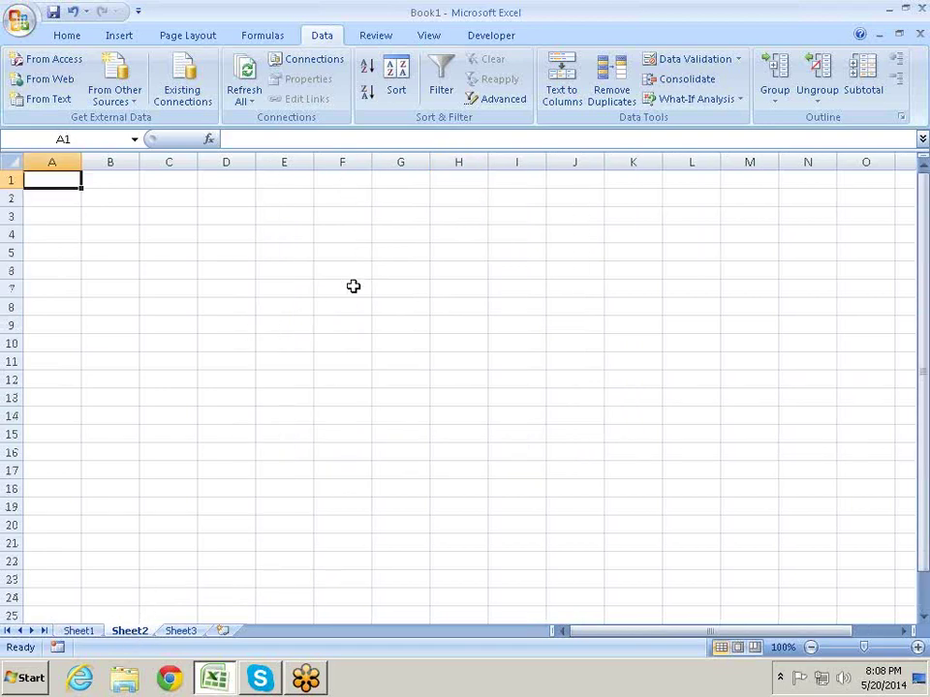
pyautogui.click(269, 36)
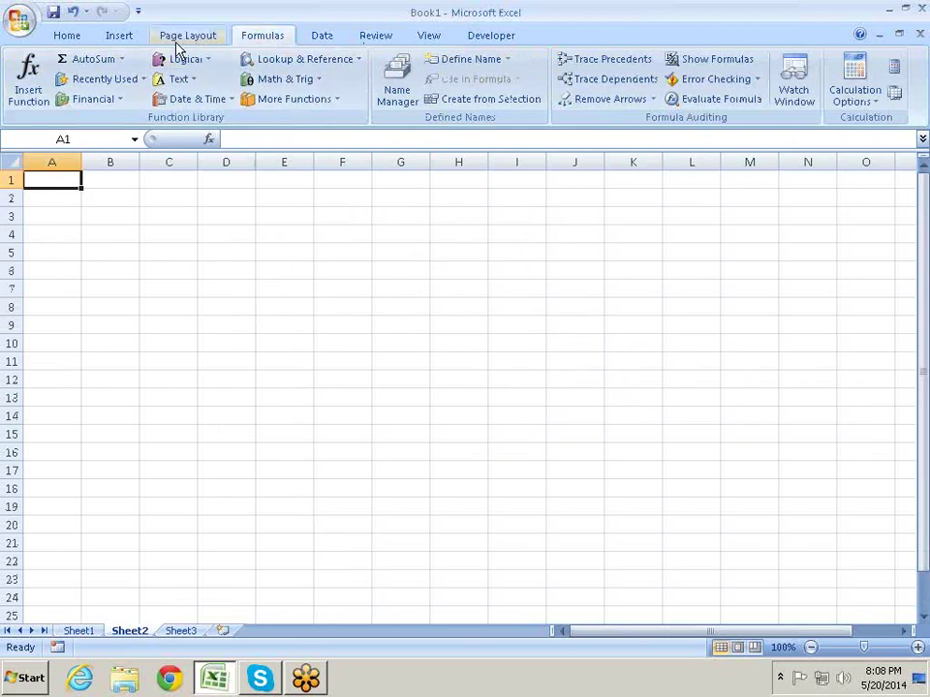
pyautogui.click(110, 102)
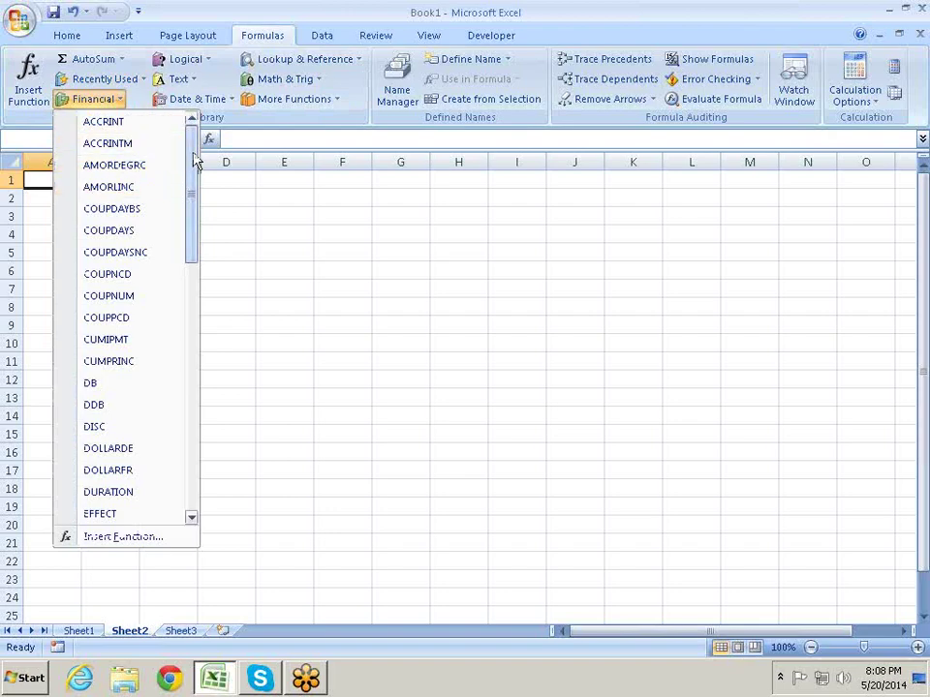
pyautogui.moveTo(192, 158)
pyautogui.mouseDown()
pyautogui.moveTo(179, 221)
pyautogui.moveTo(190, 279)
pyautogui.moveTo(218, 141)
pyautogui.mouseUp()
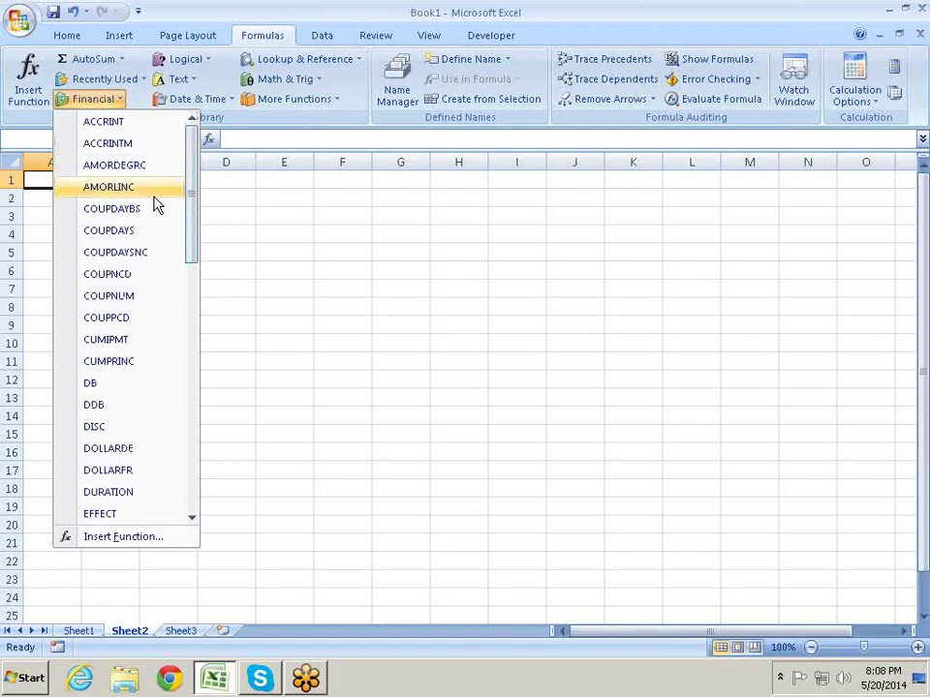
pyautogui.scroll(-4, 183, 307)
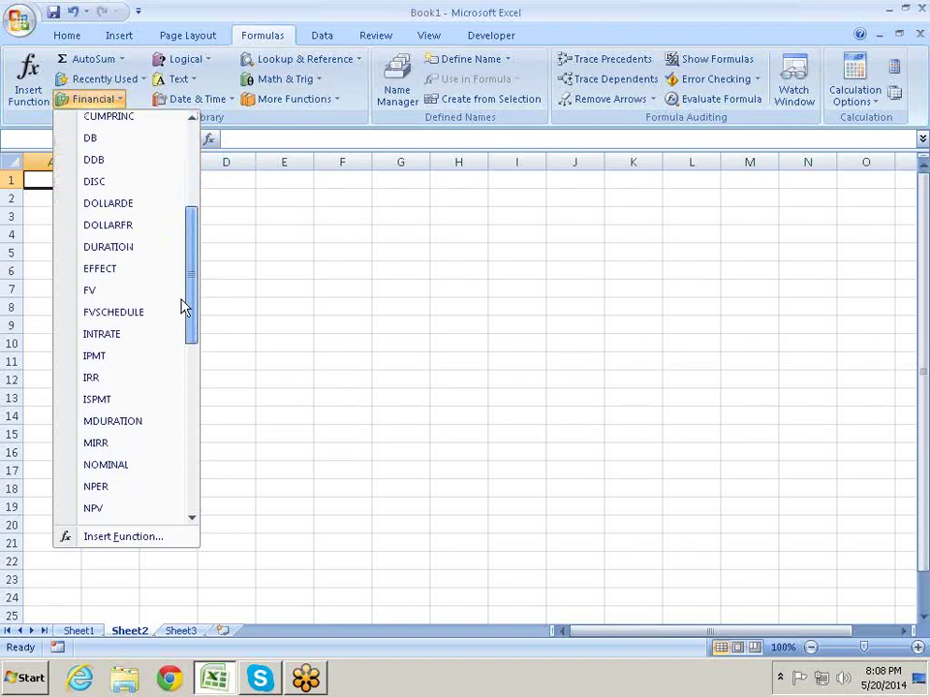
pyautogui.scroll(-1, 178, 316)
pyautogui.scroll(-2, 172, 368)
pyautogui.scroll(-1, 173, 372)
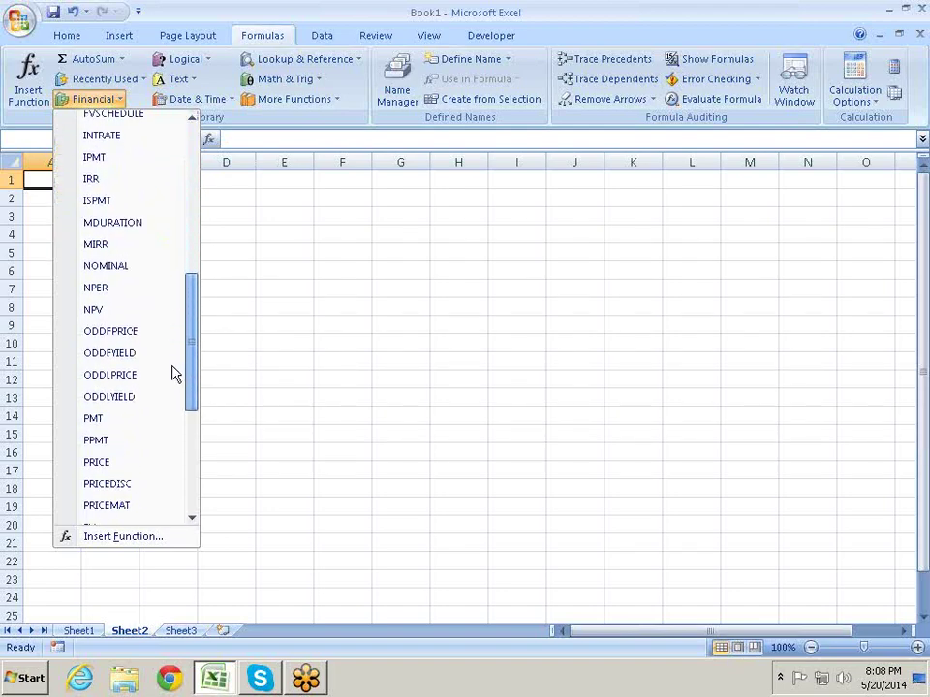
pyautogui.scroll(-4, 177, 426)
pyautogui.scroll(-2, 177, 470)
pyautogui.click(216, 264)
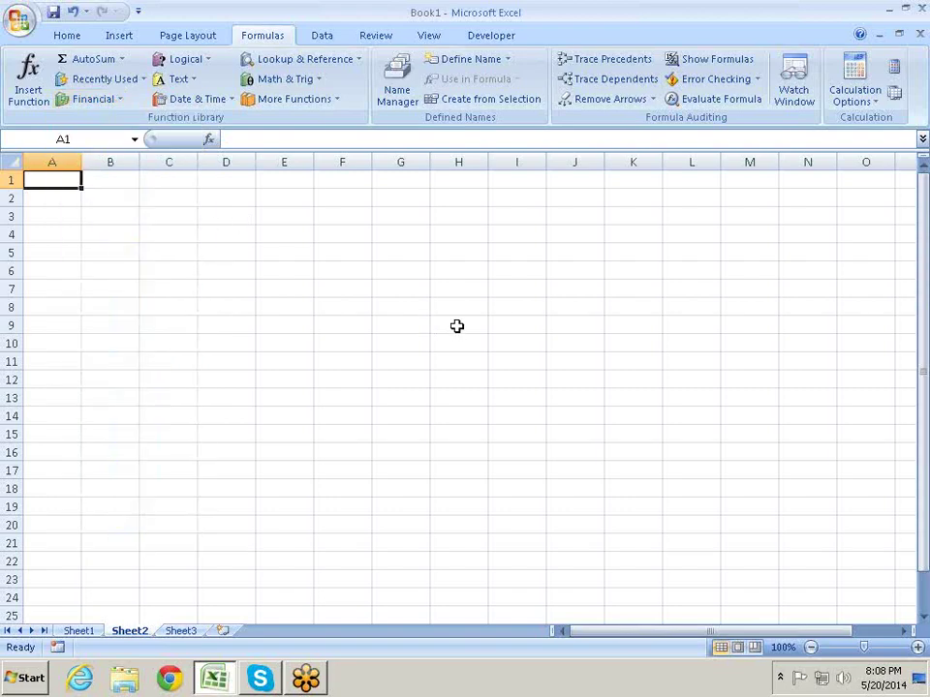
pyautogui.press('Down')
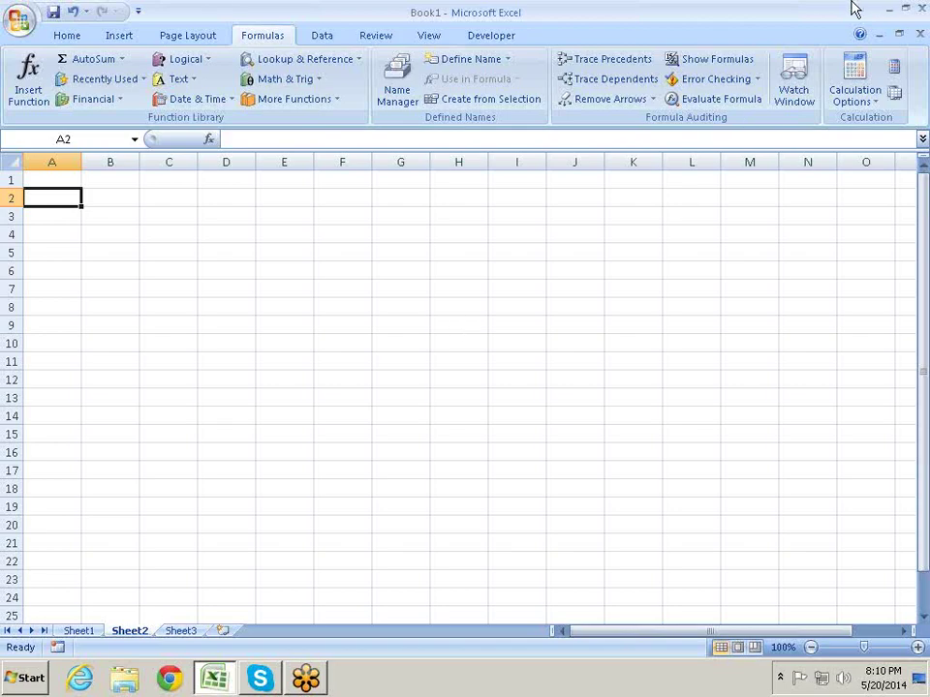
# - Enter the PV label in A1 and the loan amount 50000 in B1
pyautogui.click(432, 236)
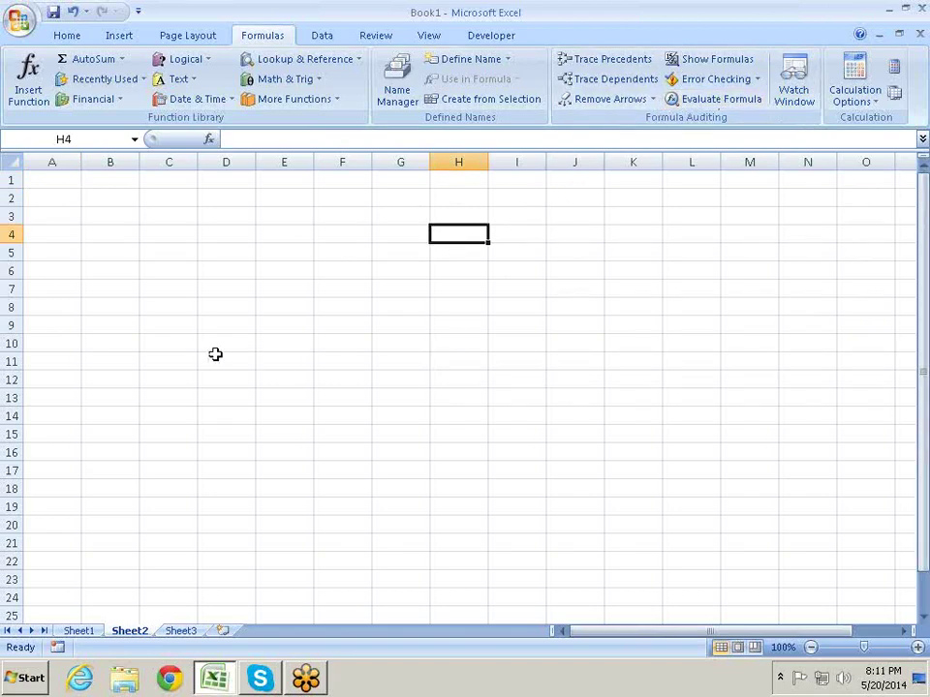
pyautogui.click(220, 205)
pyautogui.click(131, 179)
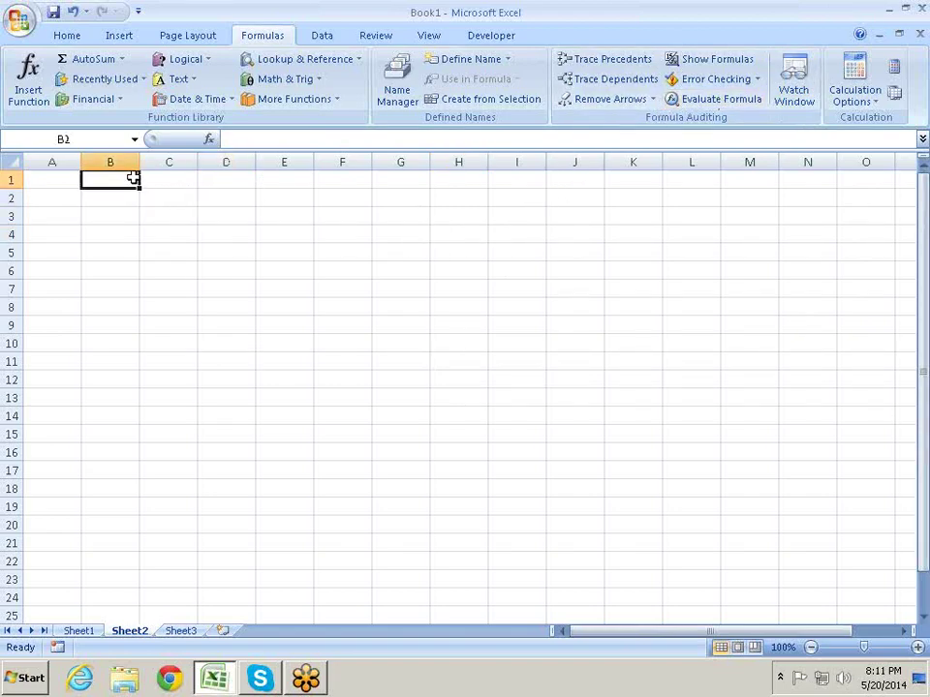
pyautogui.click(64, 182)
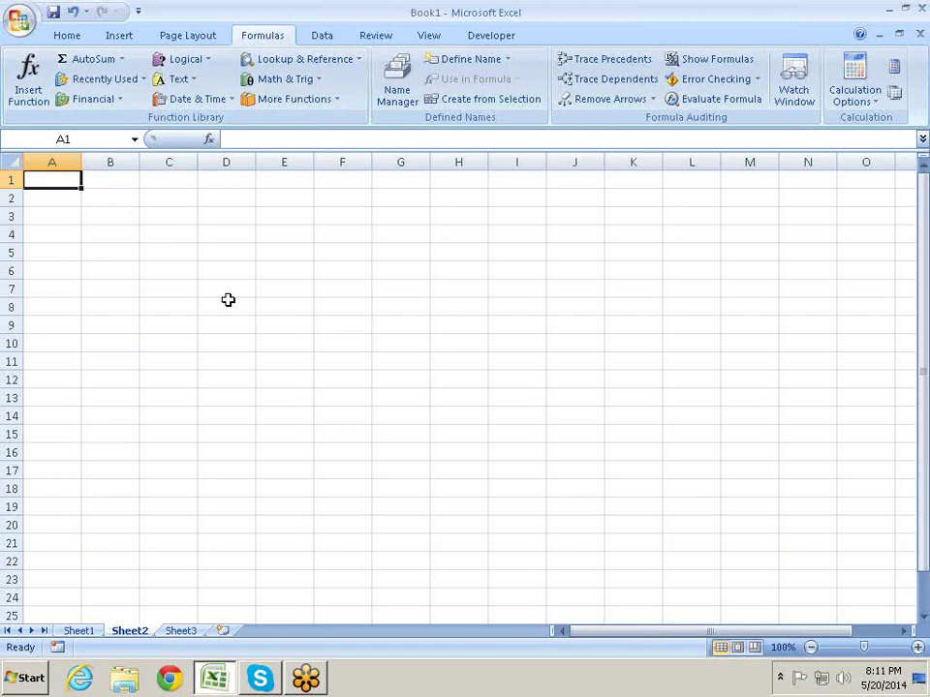
pyautogui.press('Down')
pyautogui.hotkey('ctrl', '9')
pyautogui.write('PV')
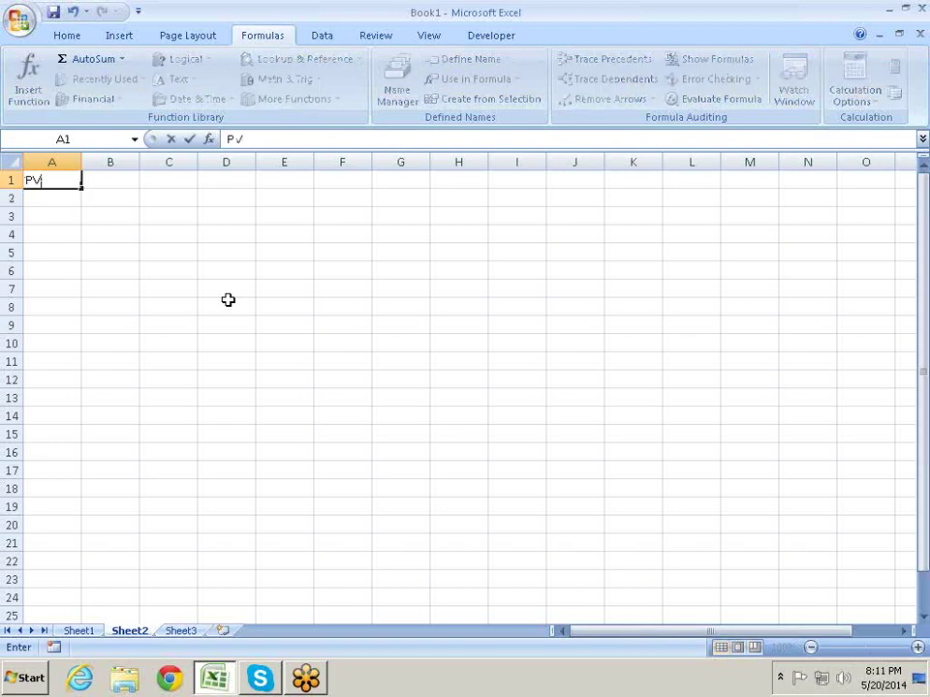
pyautogui.press('Return')
pyautogui.press('Up')
pyautogui.press('Right')
pyautogui.write('5')
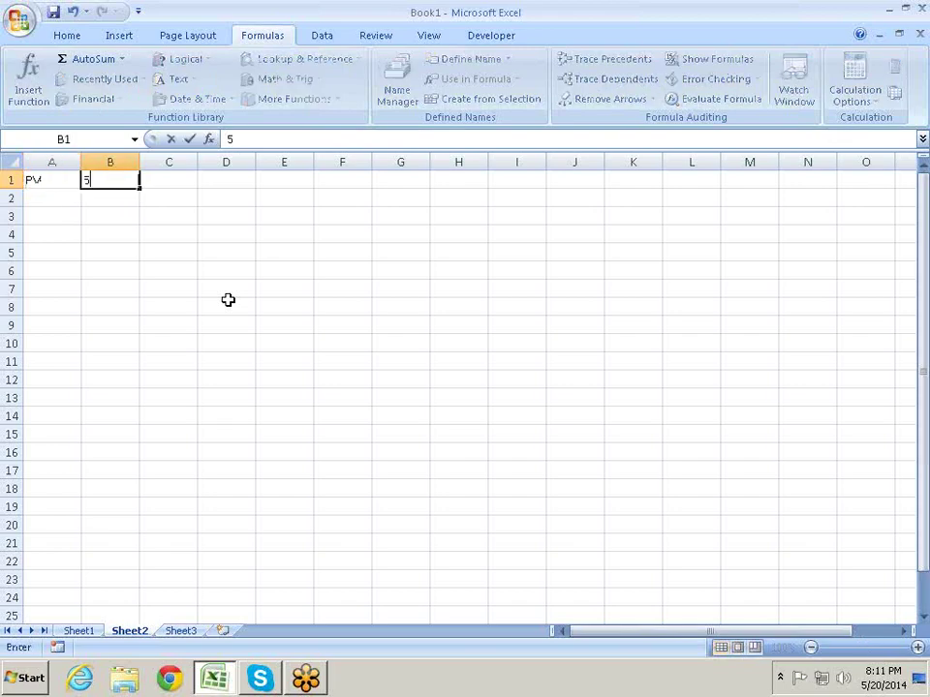
pyautogui.write('0000')
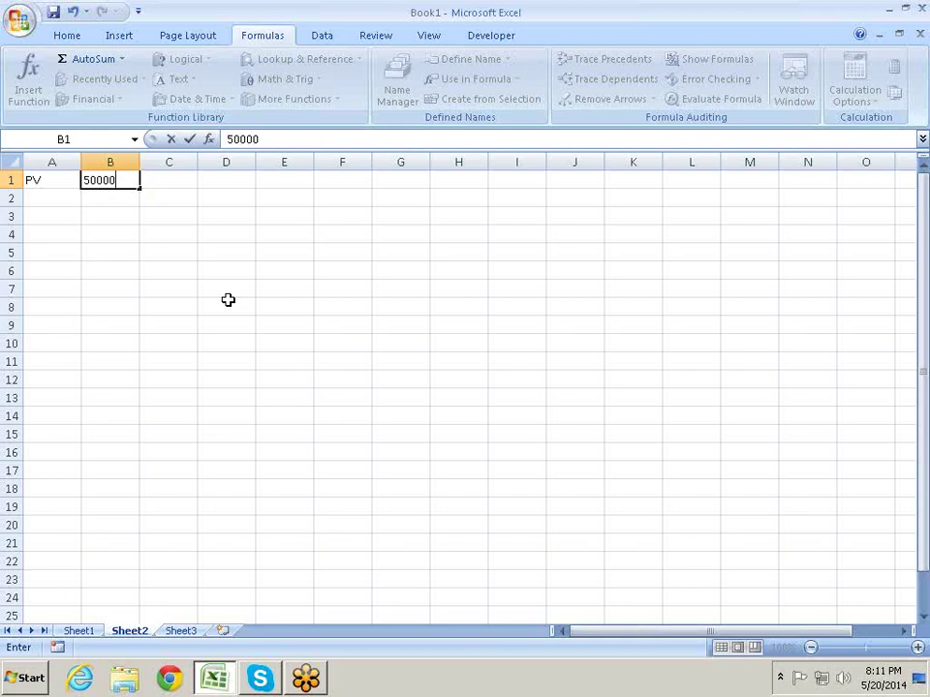
pyautogui.press('Return')
# - Add Rate 13% in row 2 and Period 5 in row 3
pyautogui.press('Left')
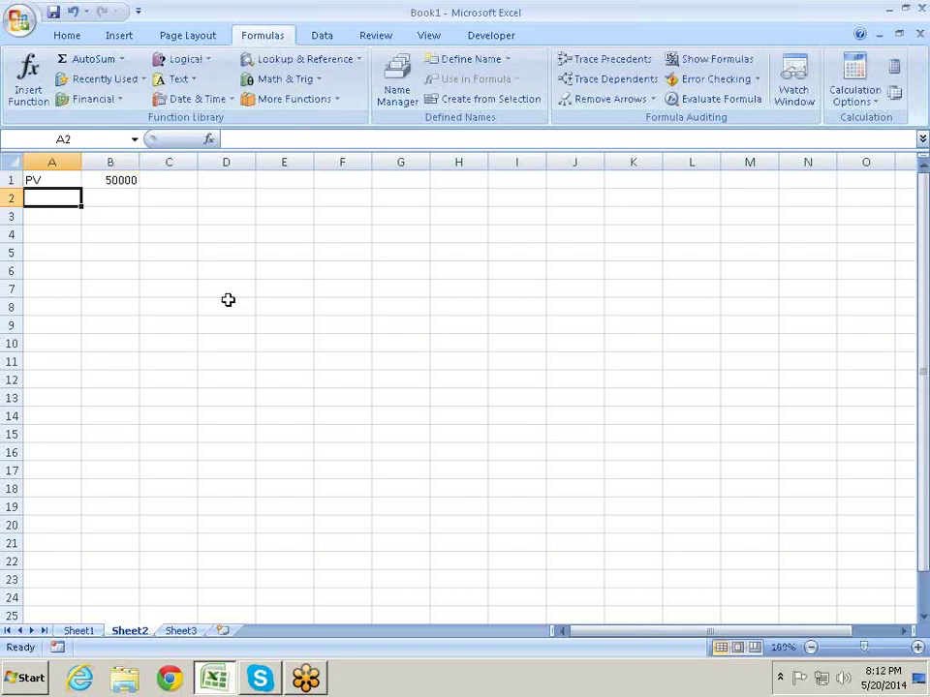
pyautogui.write('Rate')
pyautogui.press('Right')
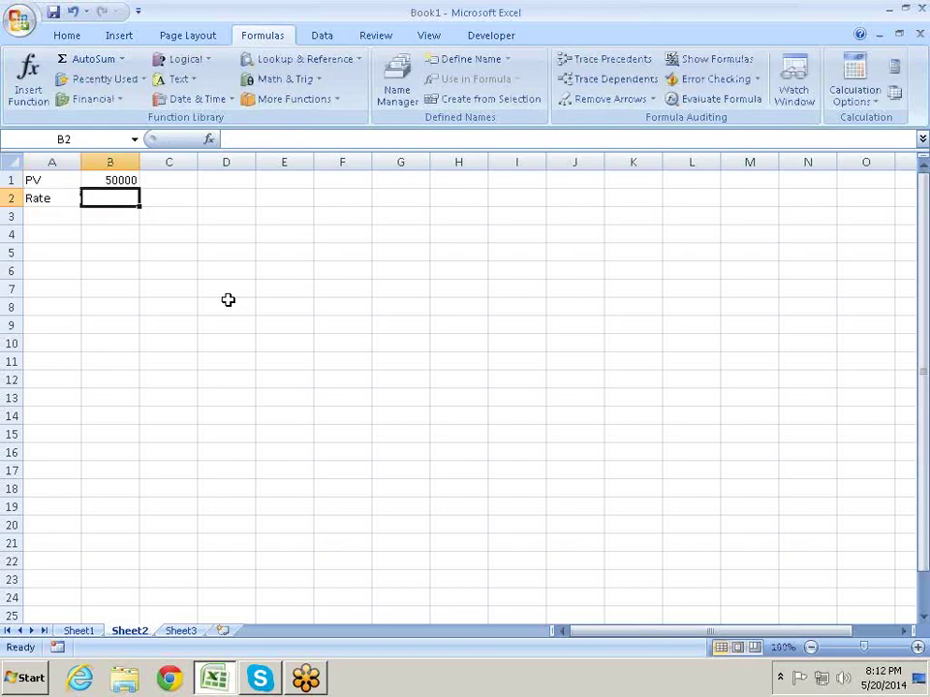
pyautogui.write('13')
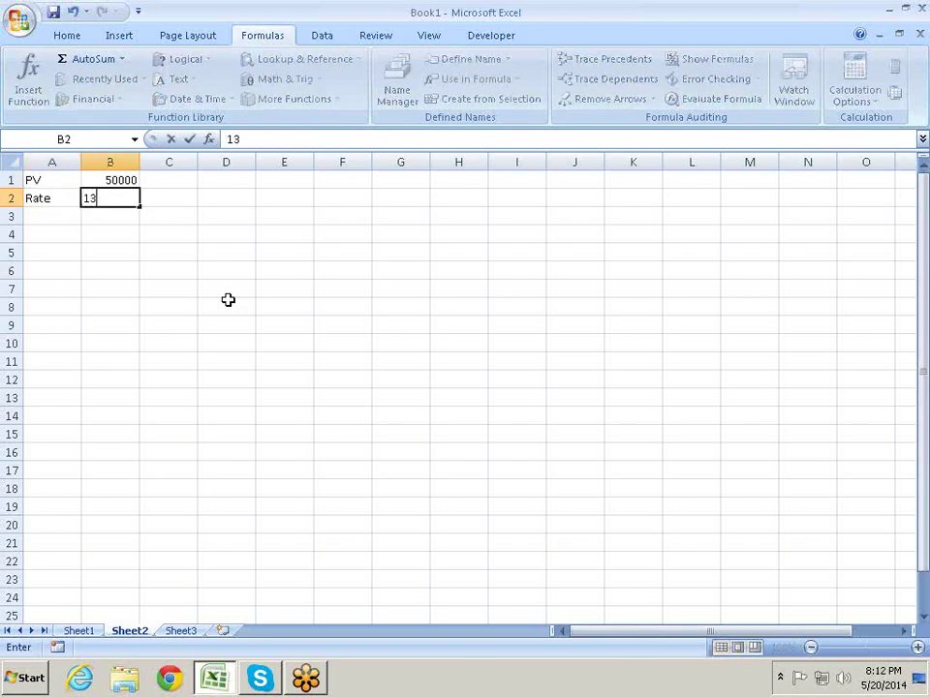
pyautogui.write('%')
pyautogui.press('Return')
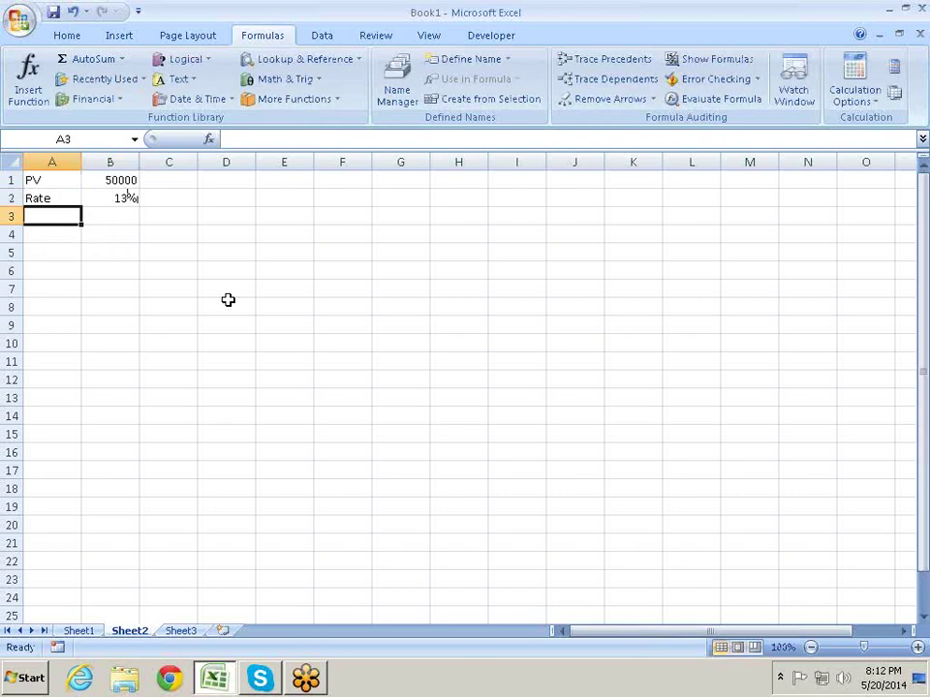
pyautogui.write('Period')
pyautogui.press('Right')
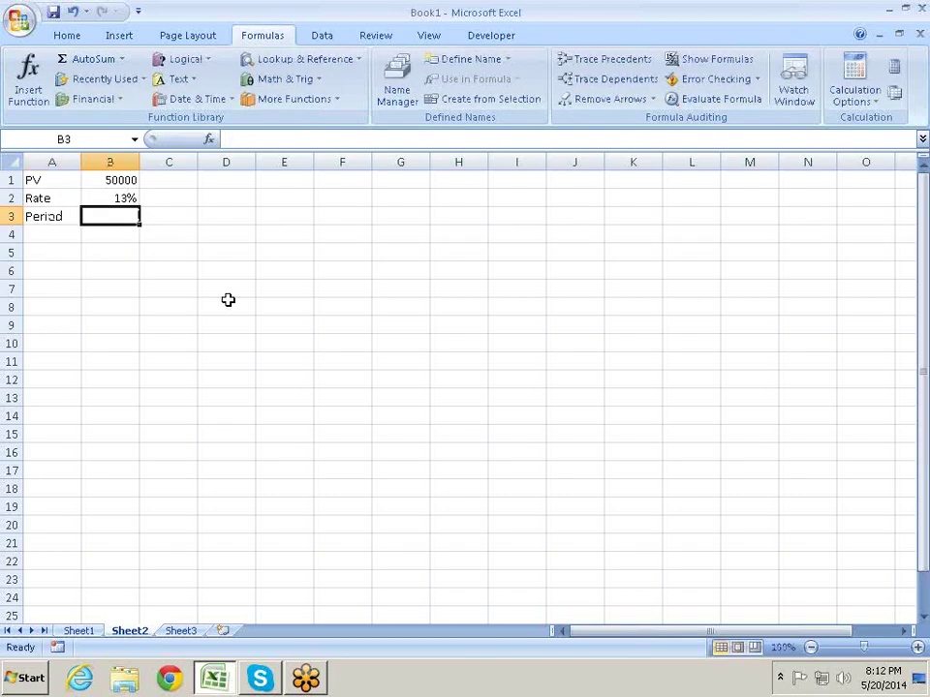
pyautogui.write('5')
pyautogui.press('Return')
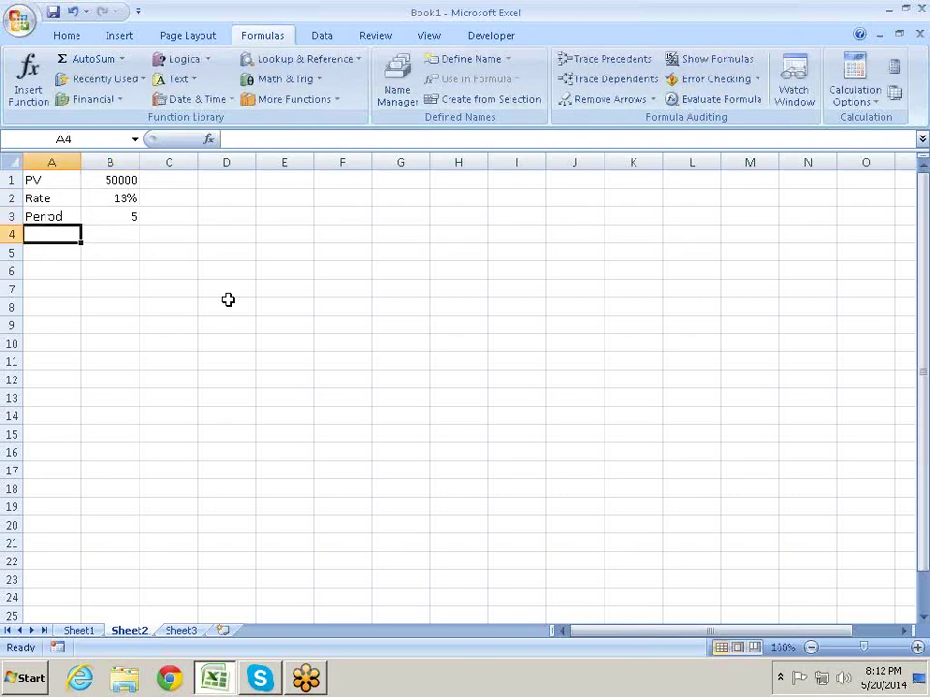
pyautogui.press('Down')
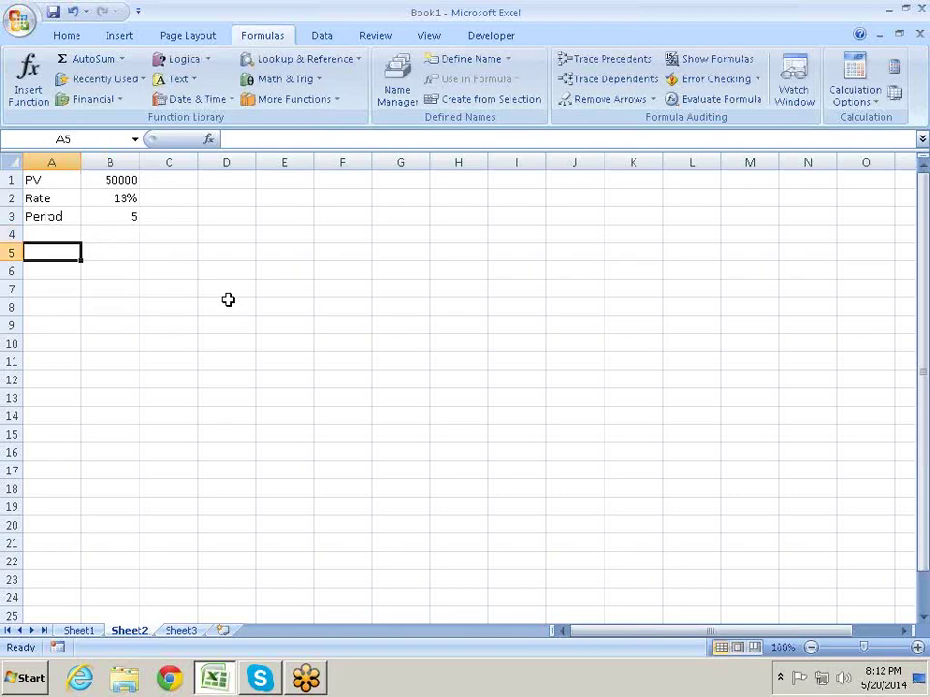
# - Start a PMT formula in A5 using the monthly rate B2/12
pyautogui.write('=')
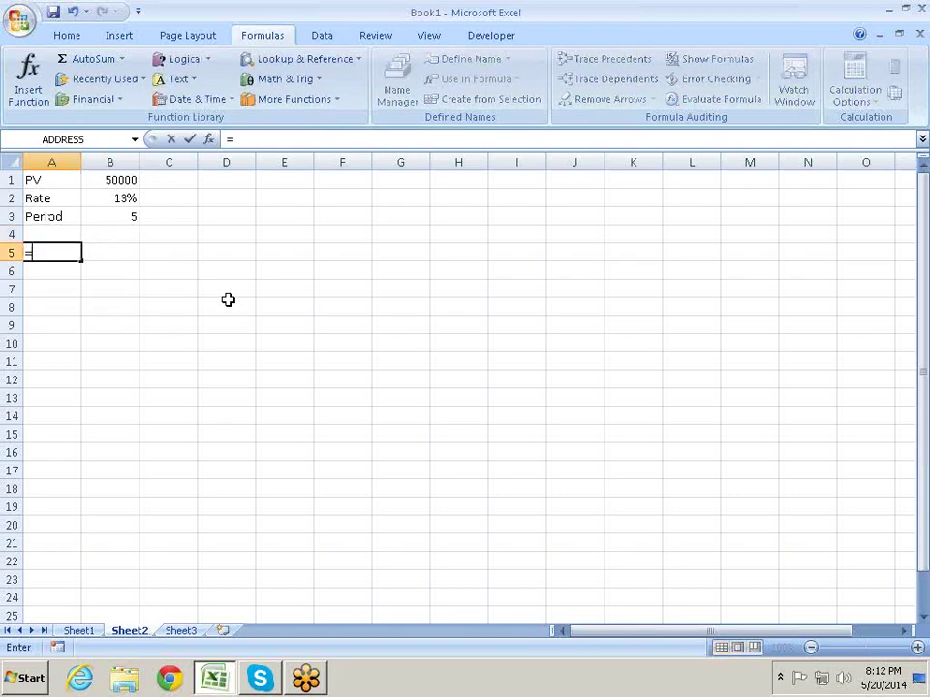
pyautogui.write('pjm')
pyautogui.press('BackSpace')
pyautogui.press('BackSpace')
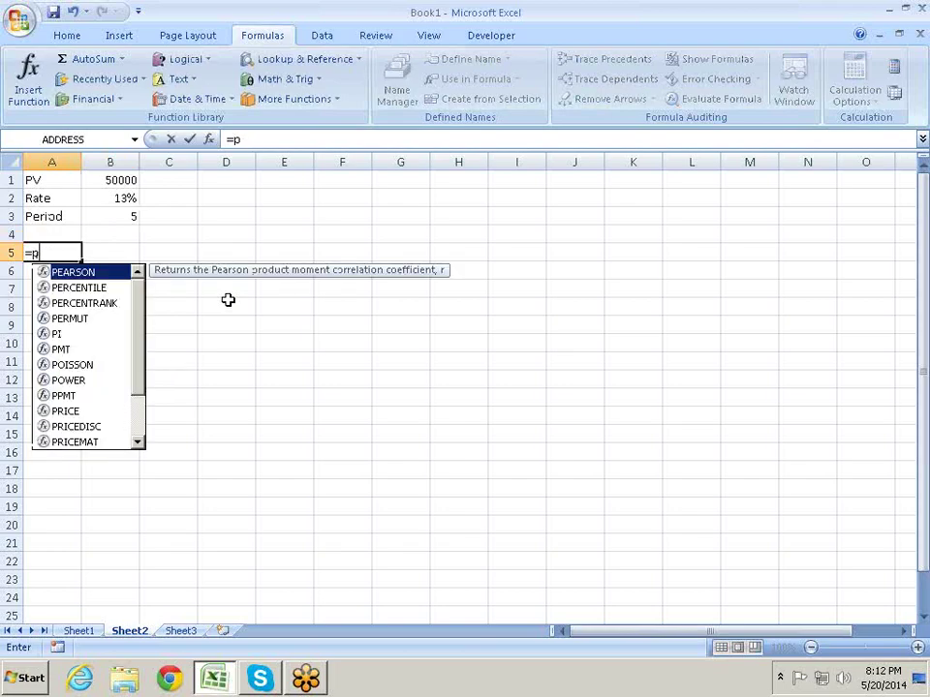
pyautogui.write('mt')
pyautogui.press('Tab')
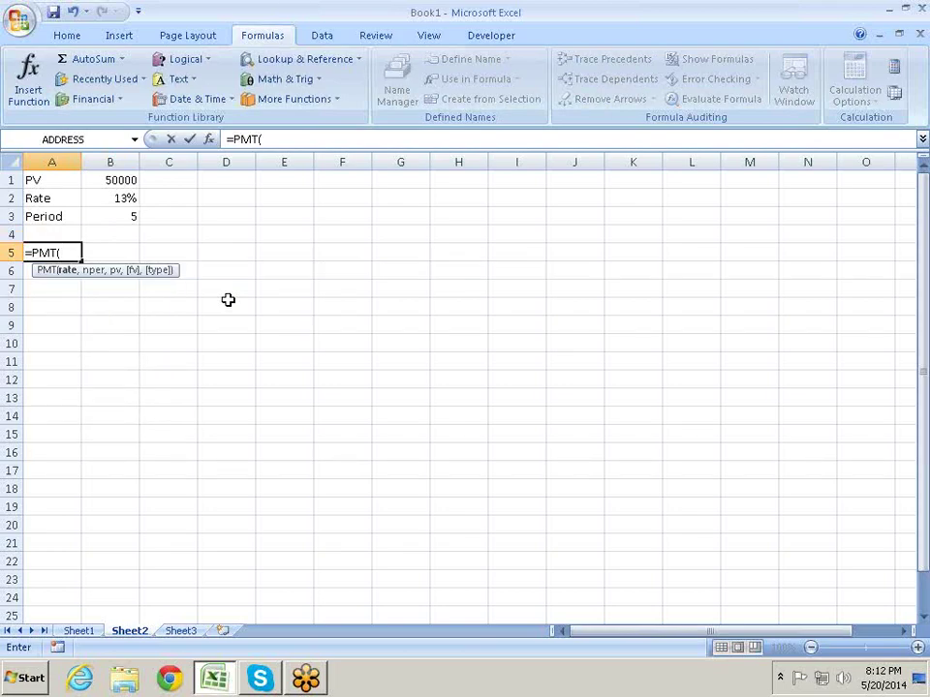
pyautogui.press('Up')
pyautogui.press('Up')
pyautogui.press('Up')
pyautogui.press('Down')
pyautogui.press('Up')
pyautogui.press('Right')
pyautogui.write('/')
pyautogui.write('1')
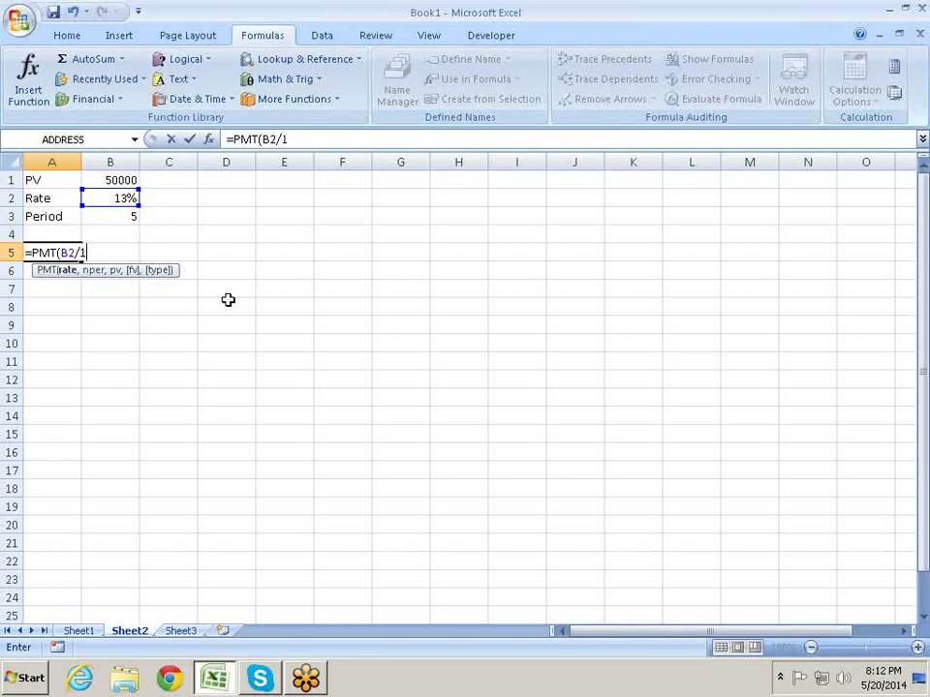
pyautogui.write('2,')
# - Complete it as =PMT(B2/12,B3*12,B1), returning ($1,137.65)
pyautogui.click(130, 217)
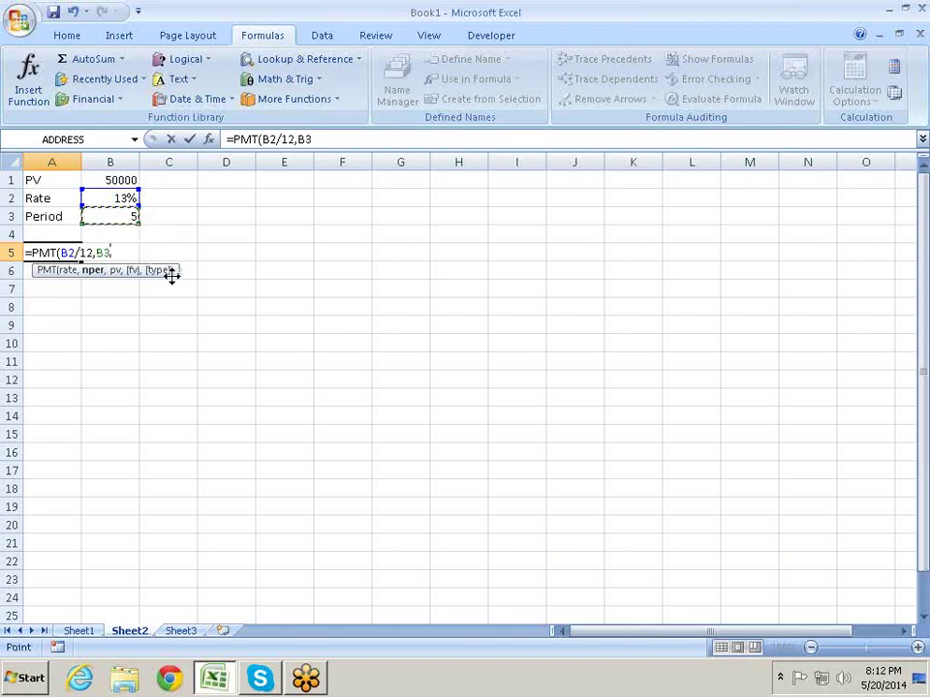
pyautogui.write('*')
pyautogui.write('12,')
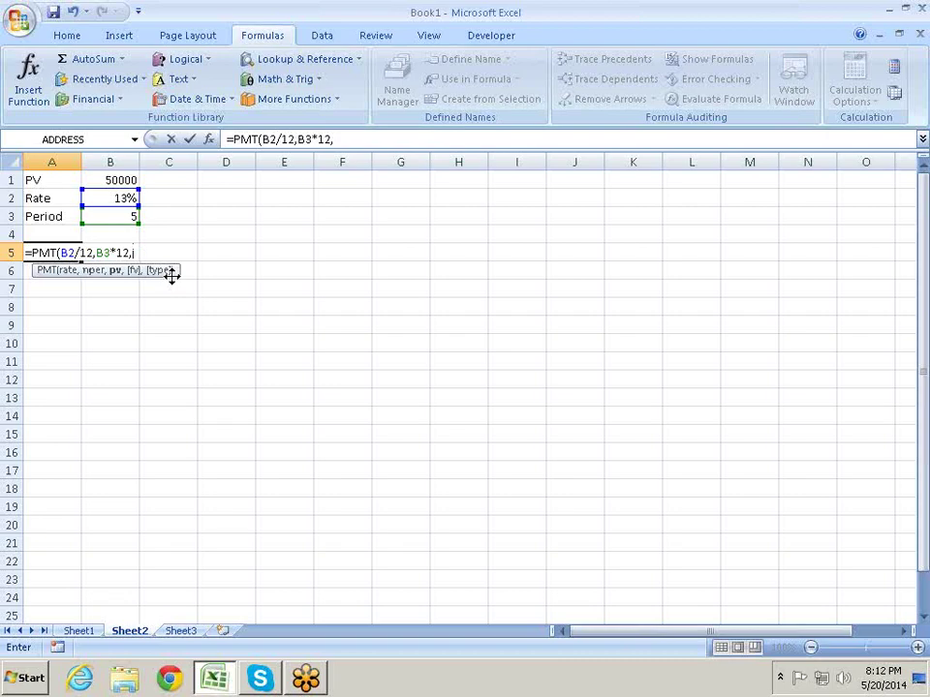
pyautogui.click(124, 181)
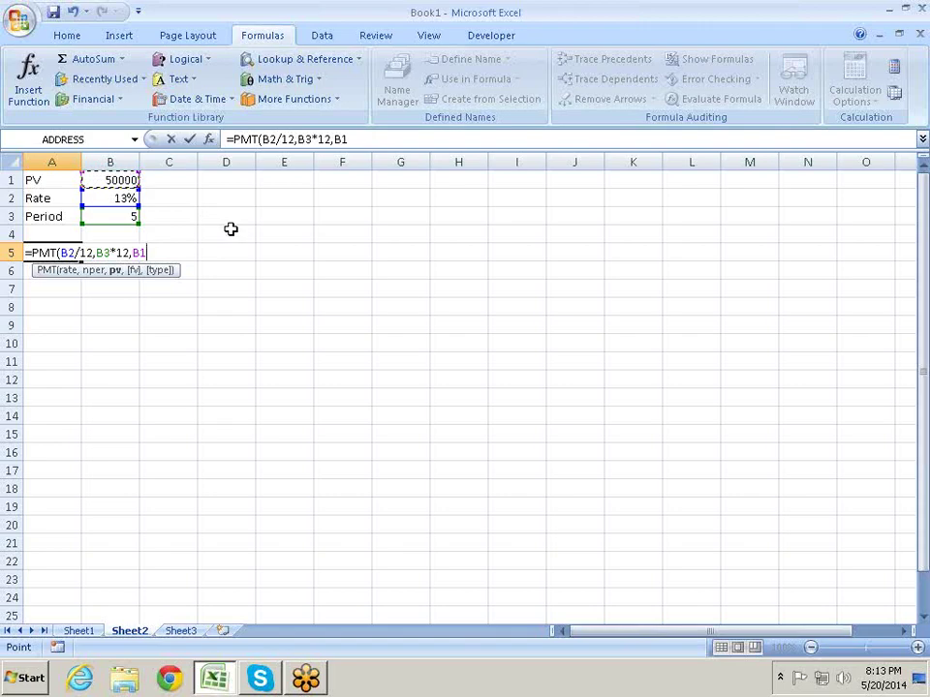
pyautogui.press('Return')
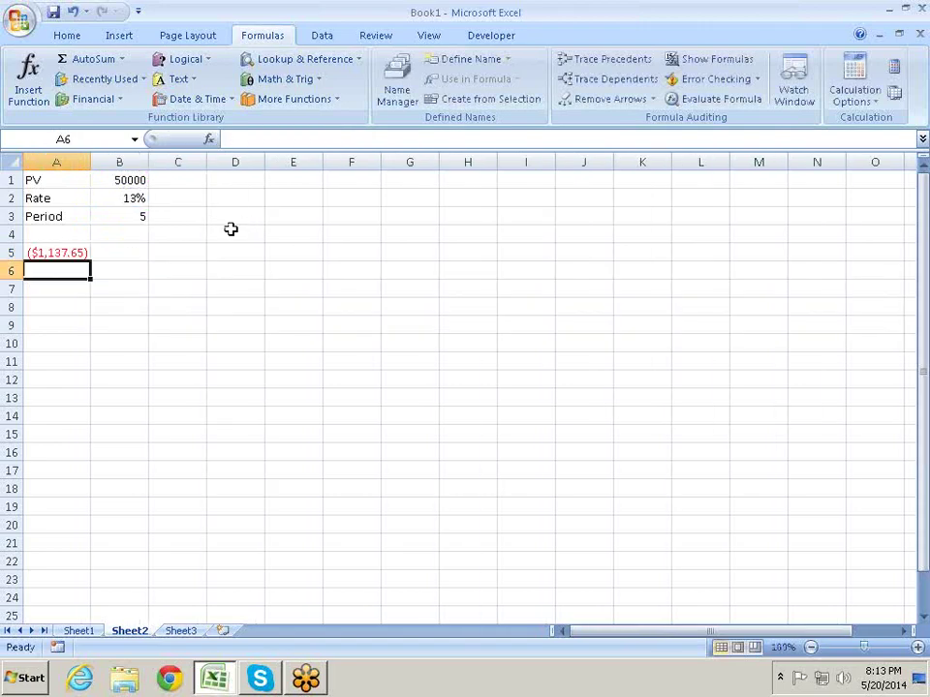
pyautogui.press('Up')
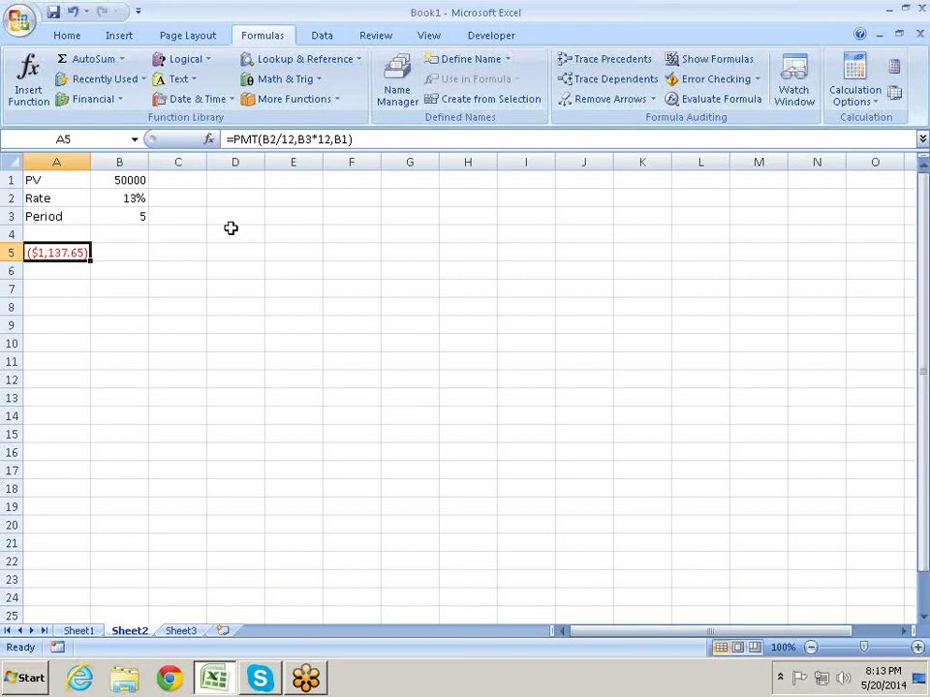
pyautogui.press('Right')
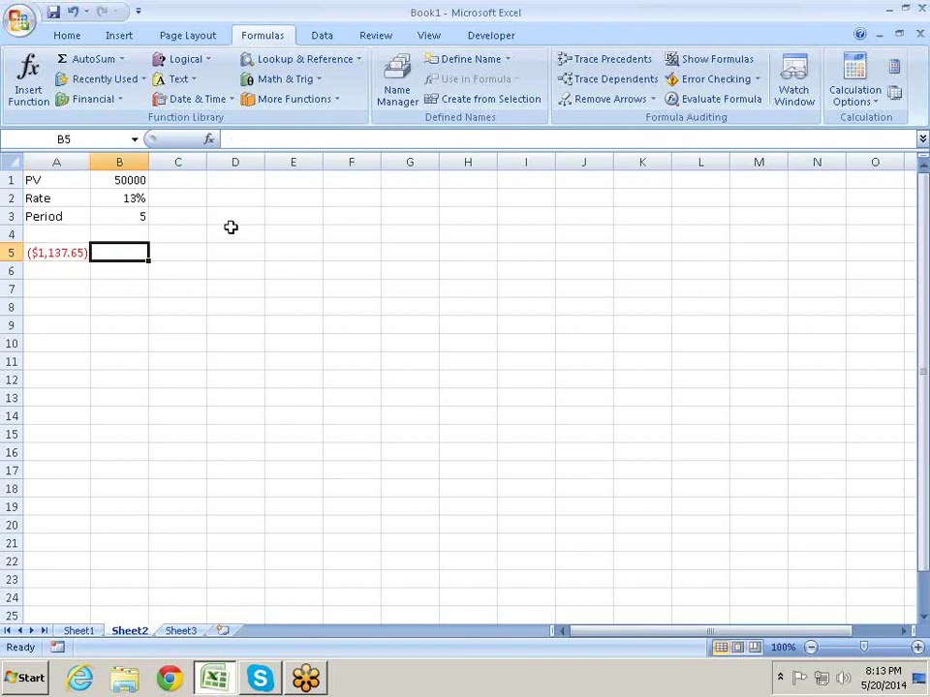
# - Type the label PMT into B5 beside the payment result and review row 5
pyautogui.write('PMT')
pyautogui.press('Return')
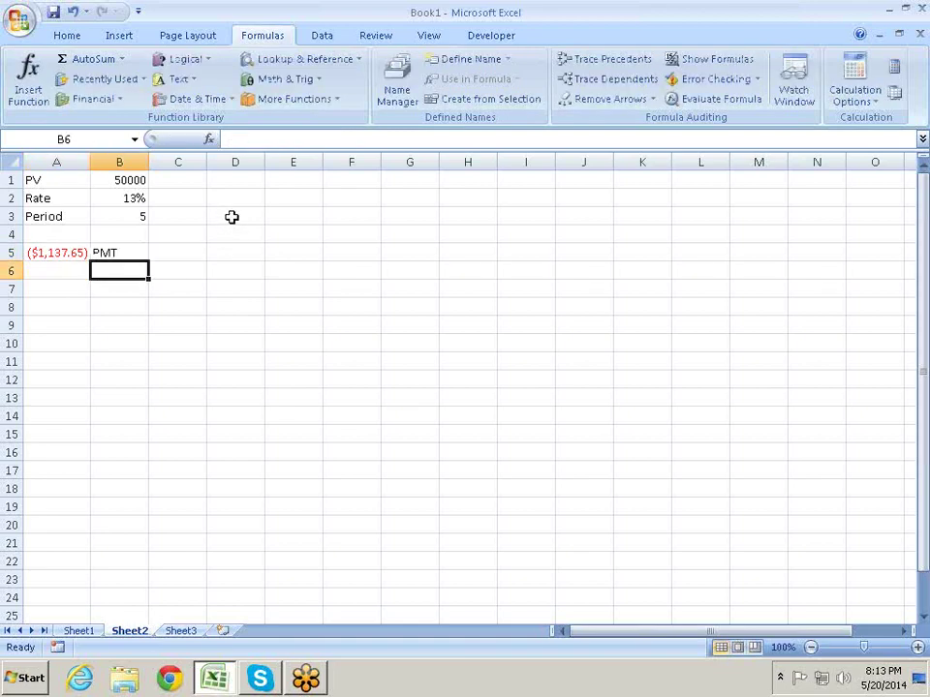
pyautogui.press('Up')
pyautogui.press('Left')
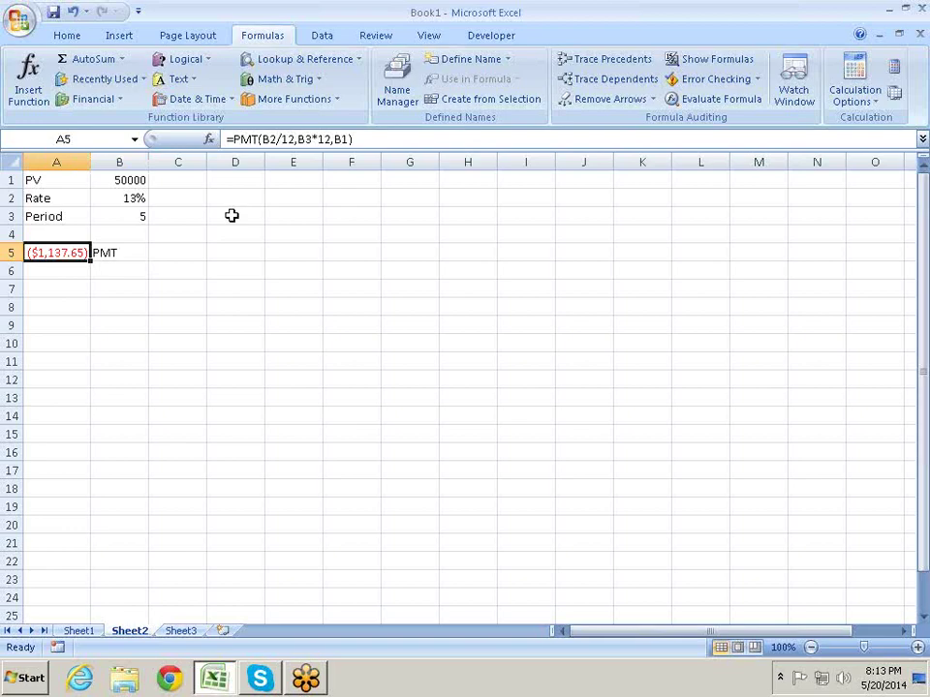
pyautogui.press('Right')
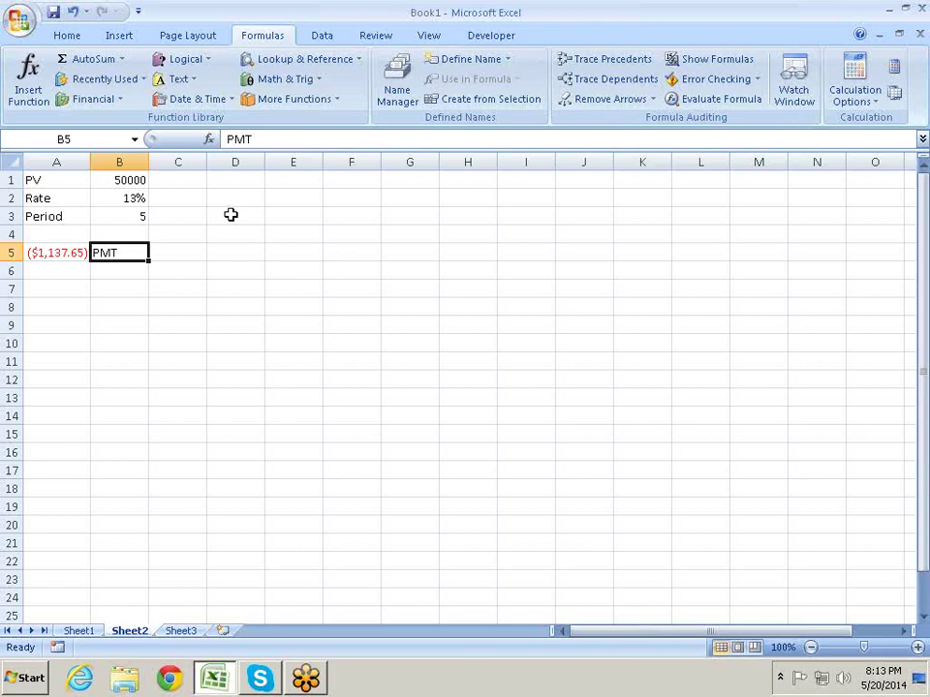
pyautogui.press('Up')
pyautogui.press('Up')
pyautogui.press('Up')
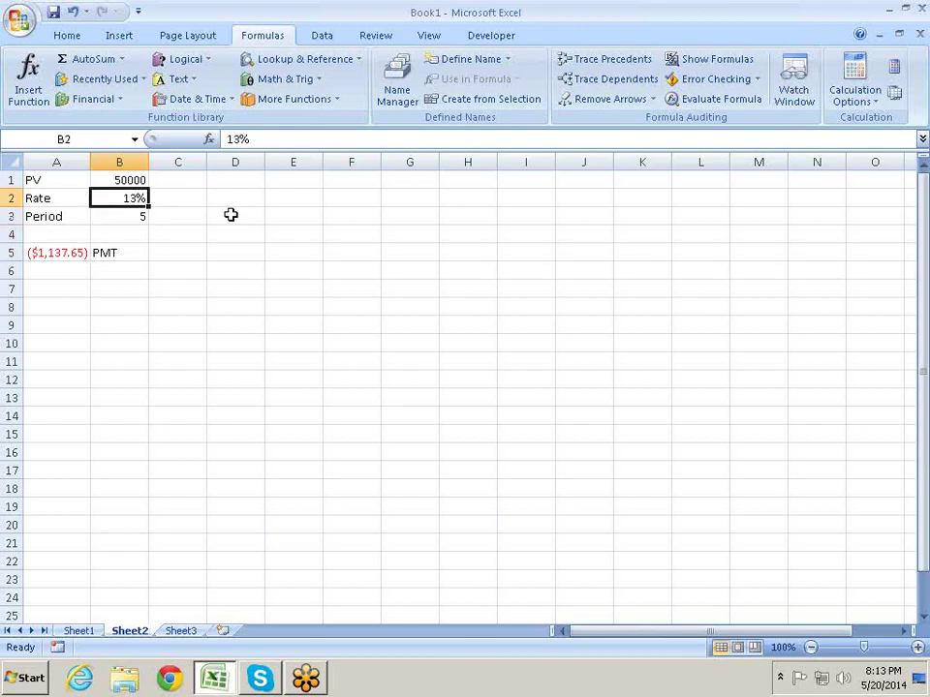
pyautogui.press('Down')
pyautogui.press('Down')
pyautogui.press('Down')
pyautogui.press('Right')
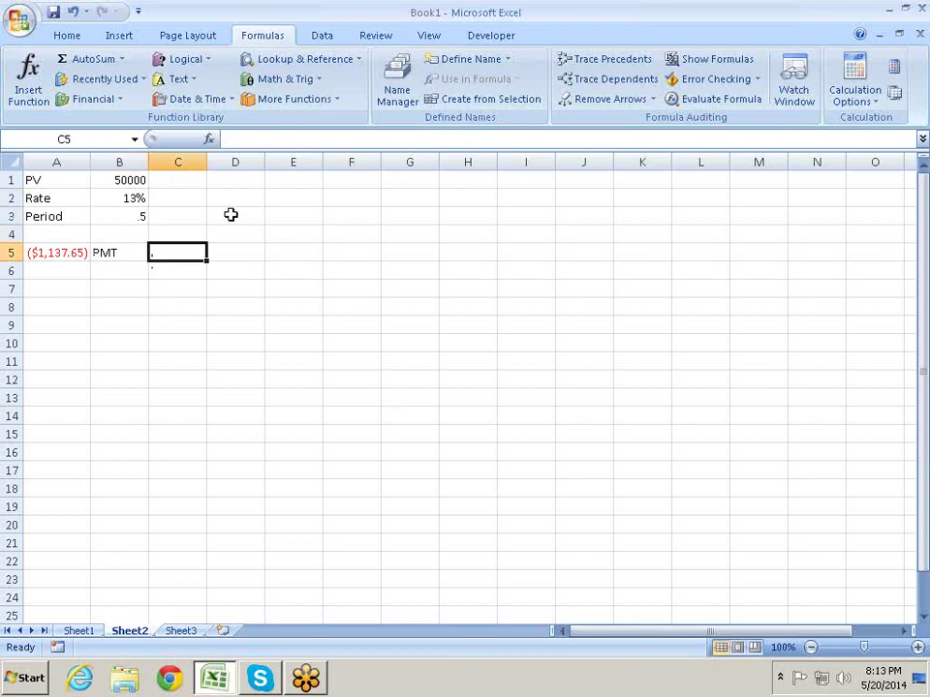
pyautogui.press('Left')
pyautogui.press('Left')
pyautogui.press('Right')
pyautogui.press('Right')
pyautogui.press('Up')
pyautogui.press('Up')
pyautogui.press('Down')
pyautogui.press('Down')
# - Enter =RATE(B3*12,A5,B1) in C5 to find the monthly rate
pyautogui.write('=ra')
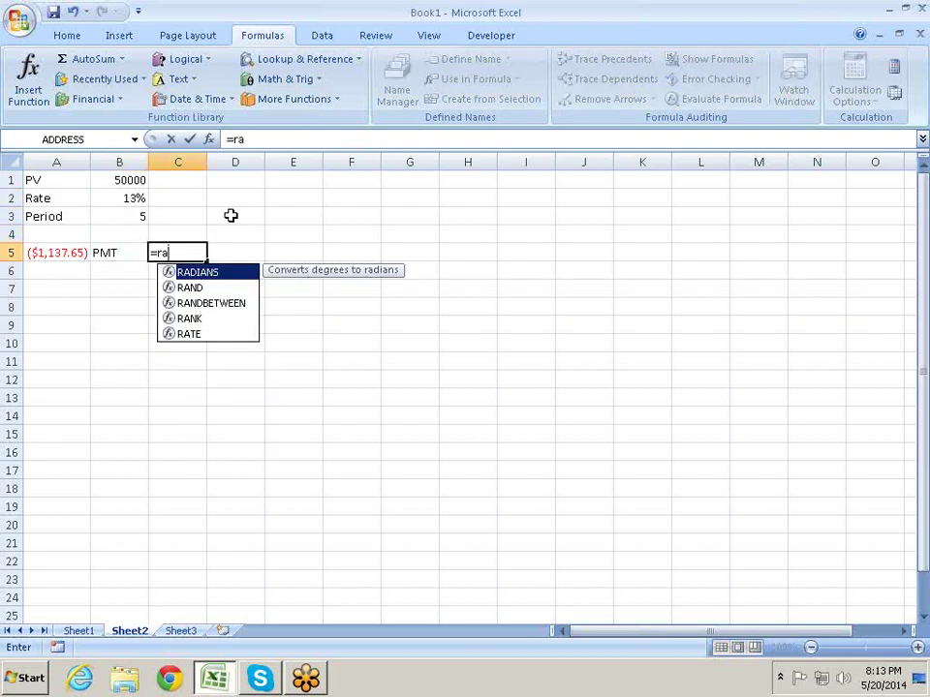
pyautogui.press('BackSpace')
pyautogui.press('BackSpace')
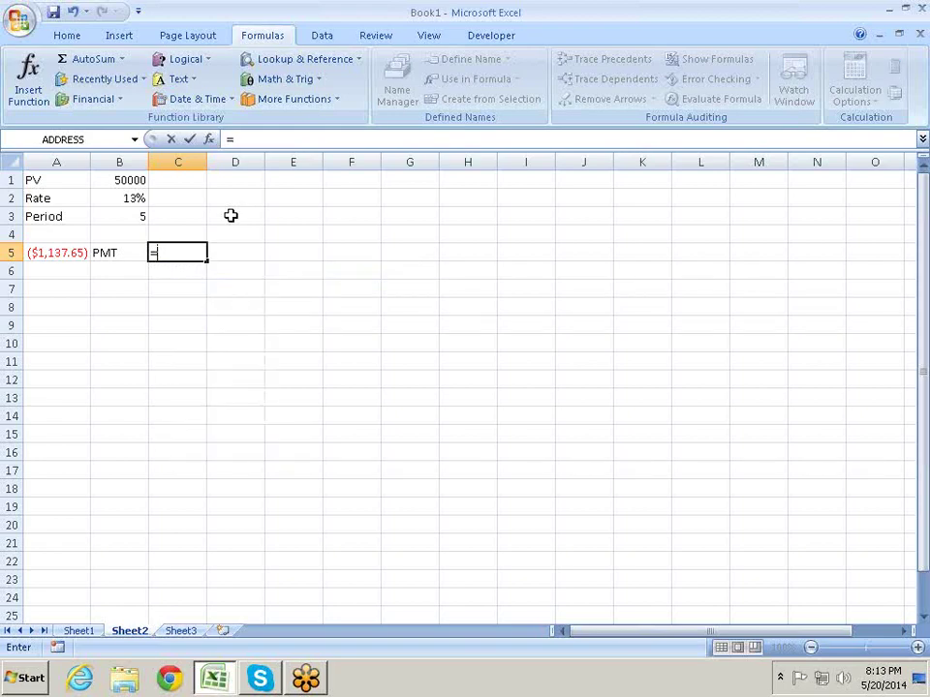
pyautogui.write('rat')
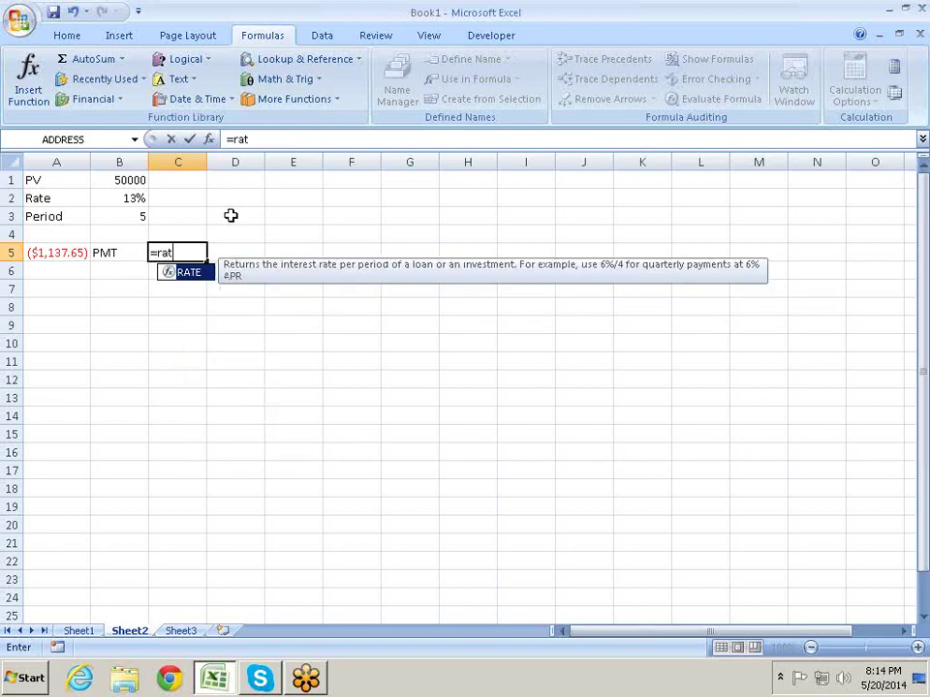
pyautogui.write('e')
pyautogui.press('Tab')
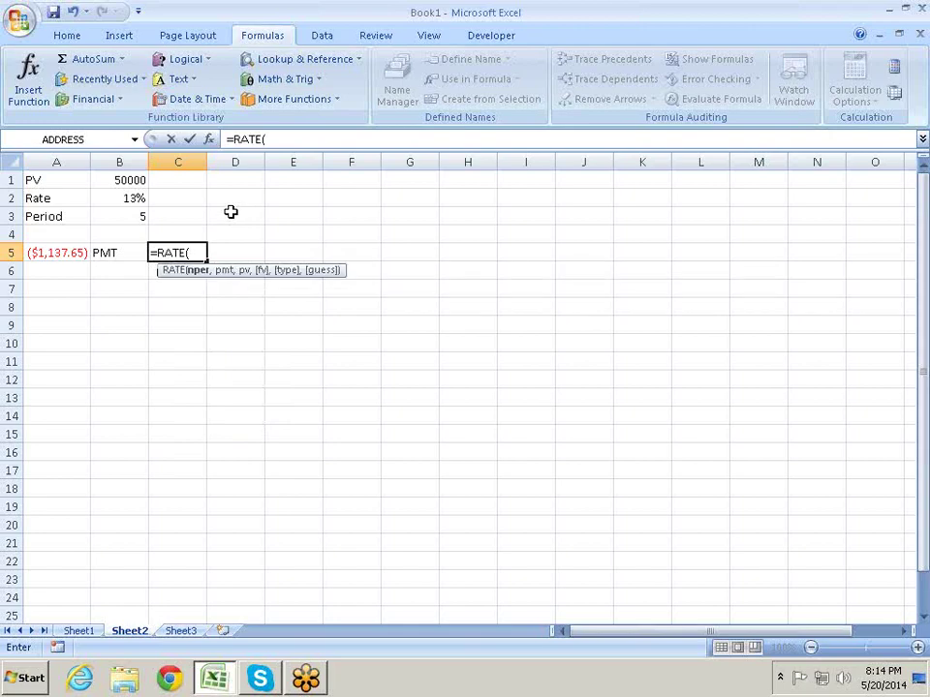
pyautogui.press('Left')
pyautogui.press('Left')
pyautogui.press('Up')
pyautogui.press('Up')
pyautogui.press('Right')
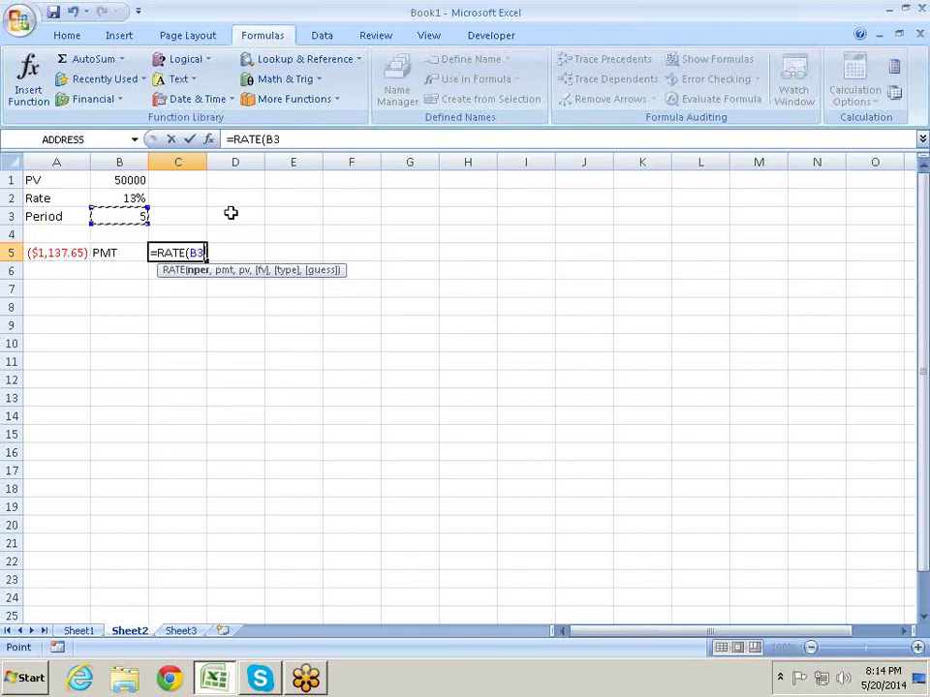
pyautogui.write('*12')
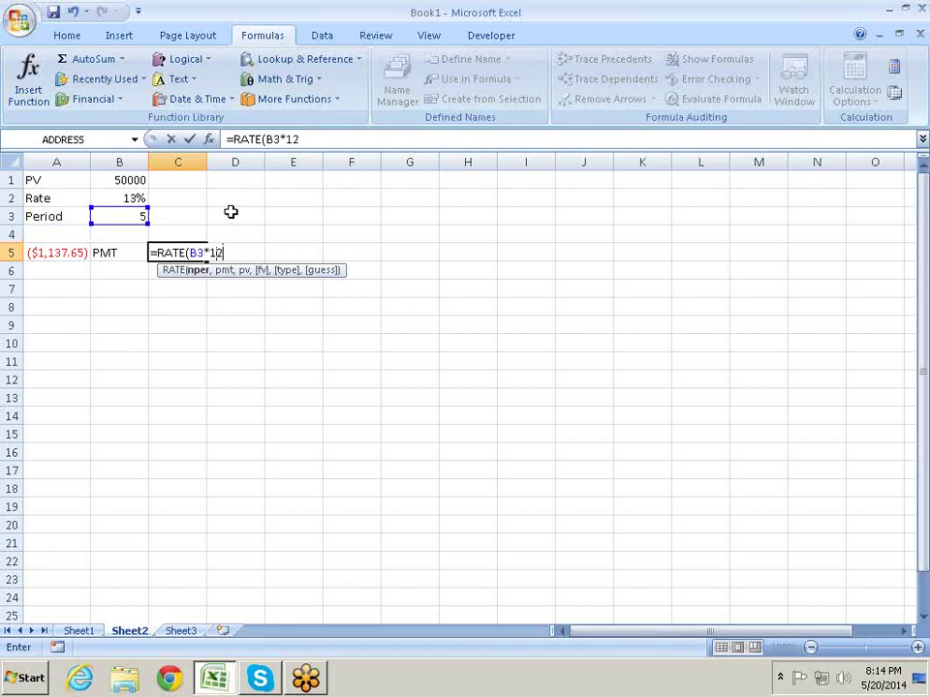
pyautogui.write(',')
pyautogui.press('Left')
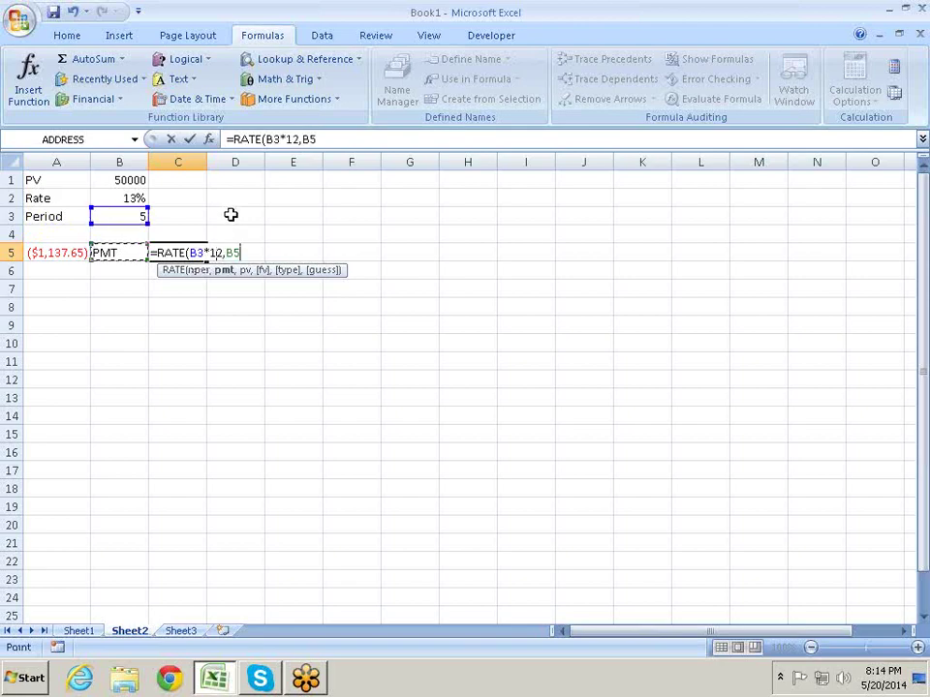
pyautogui.press('Left')
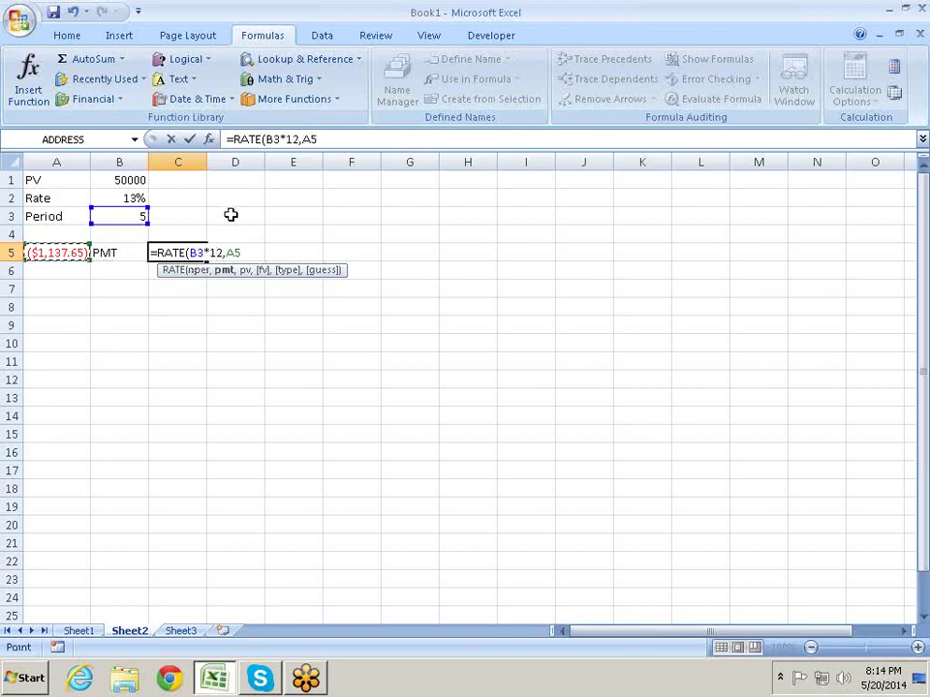
pyautogui.write(',')
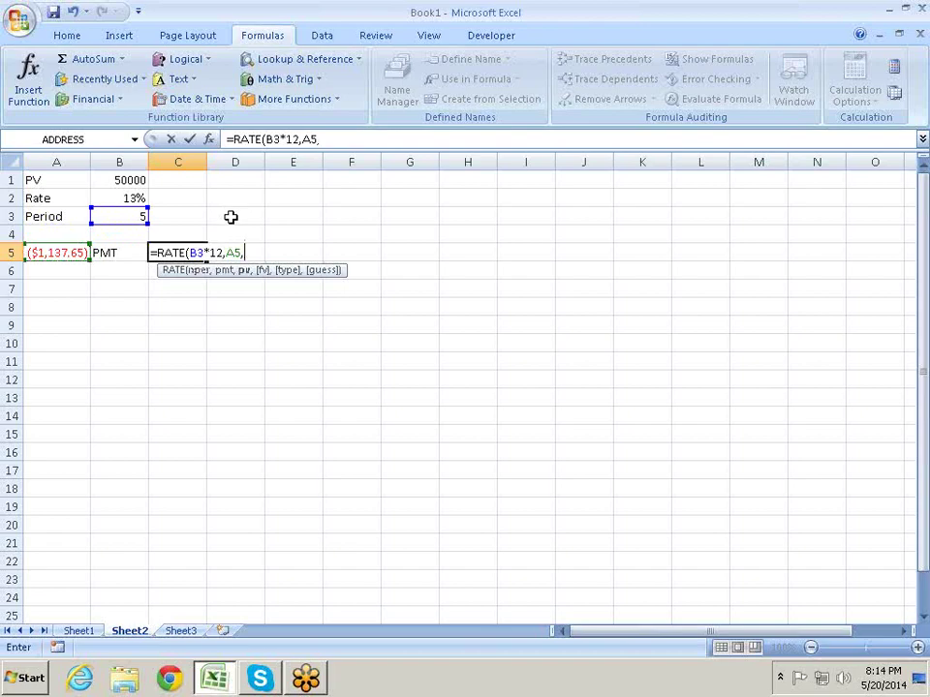
pyautogui.press('Up')
pyautogui.press('Up')
pyautogui.press('Up')
pyautogui.press('Up')
pyautogui.press('Left')
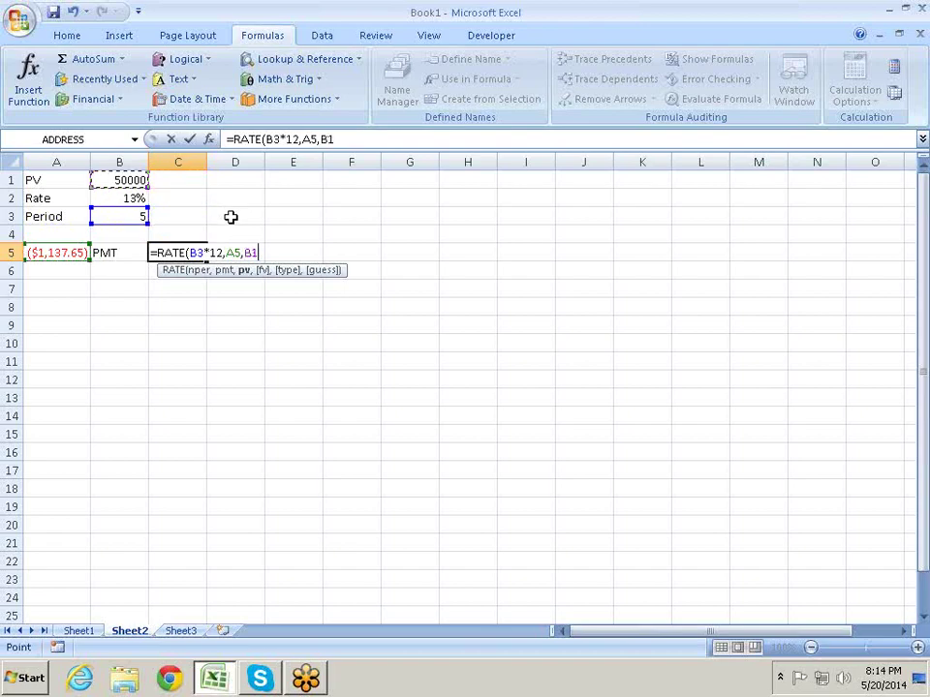
pyautogui.press('Return')
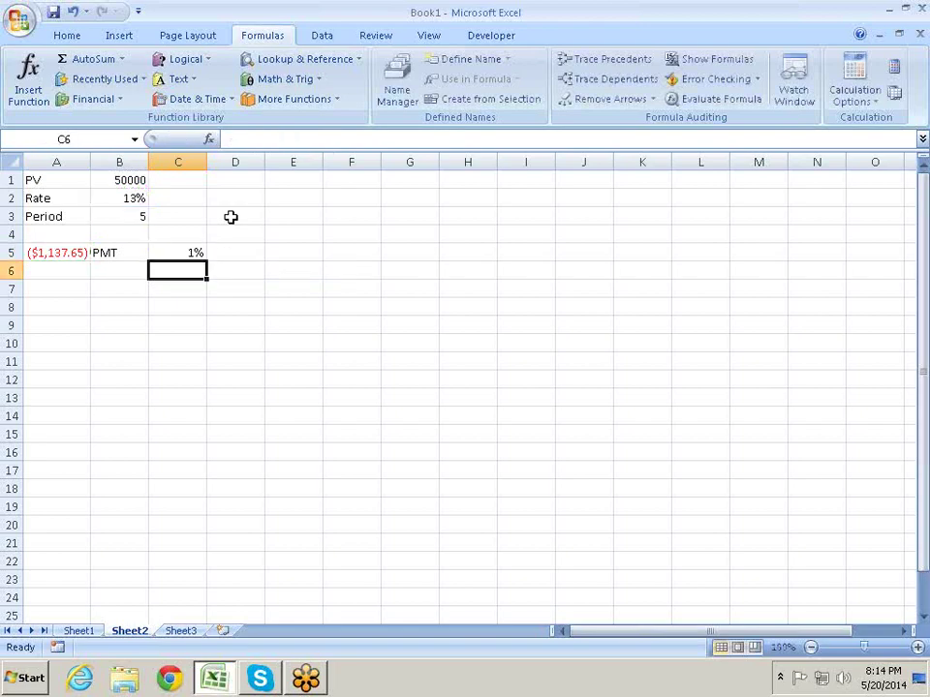
# - Annualise it by editing C5 to =RATE(B3*12,A5,B1)*12, showing 13%
pyautogui.press('Up')
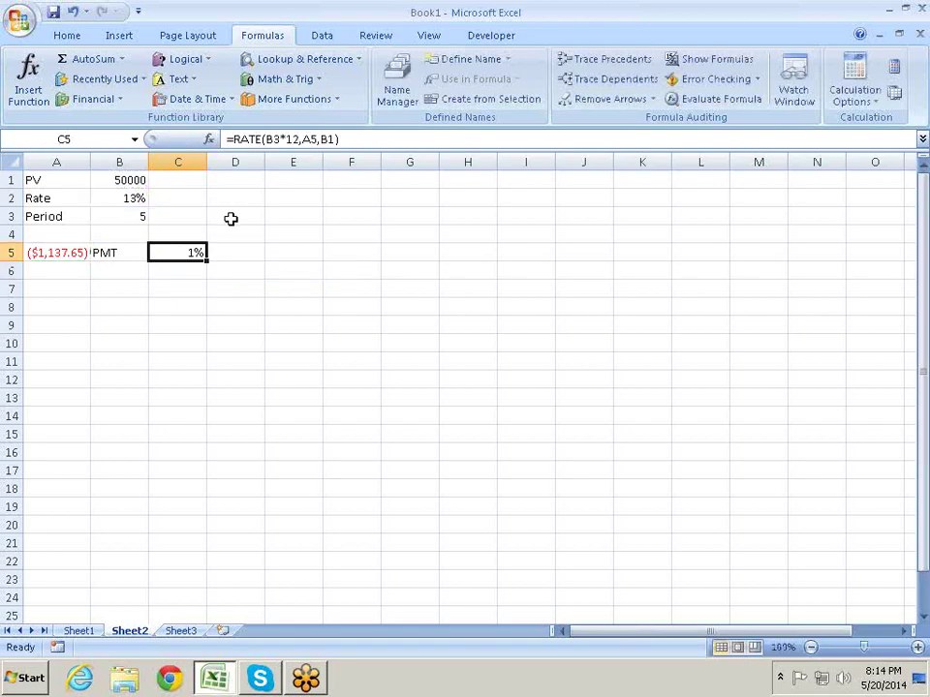
pyautogui.press('F2')
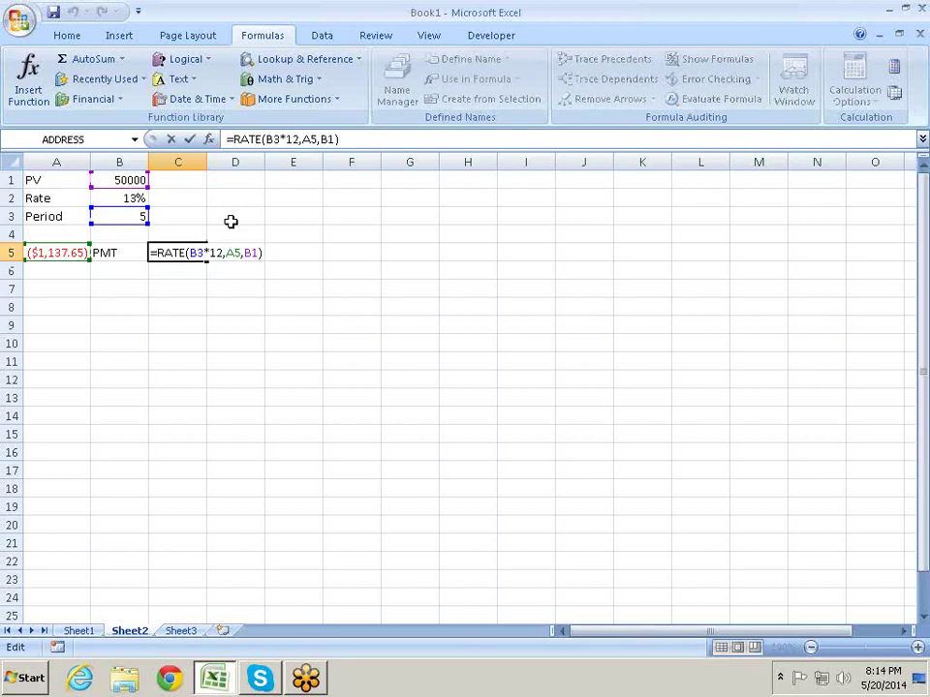
pyautogui.write('*12')
pyautogui.press('Return')
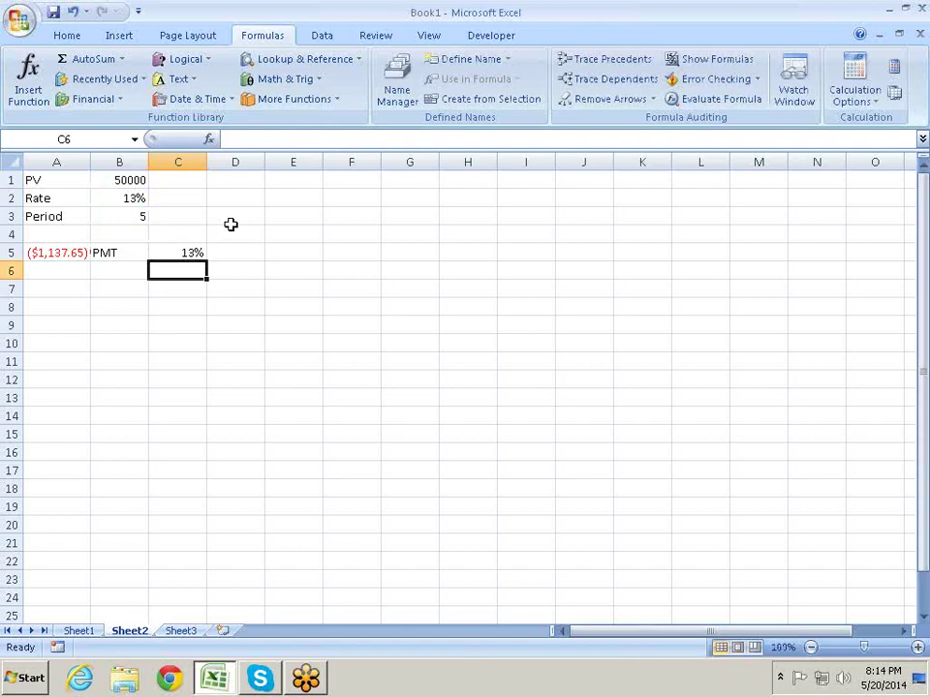
pyautogui.press('Up')
pyautogui.press('Up')
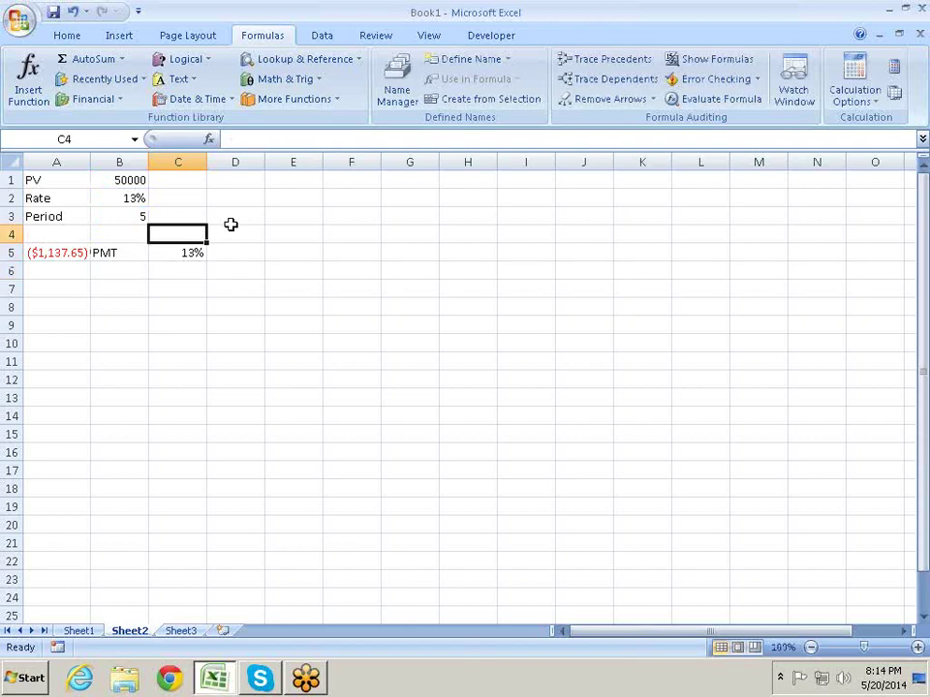
# - Add the headings Rate in C4 and Period in D4
pyautogui.write('Rate')
pyautogui.press('Return')
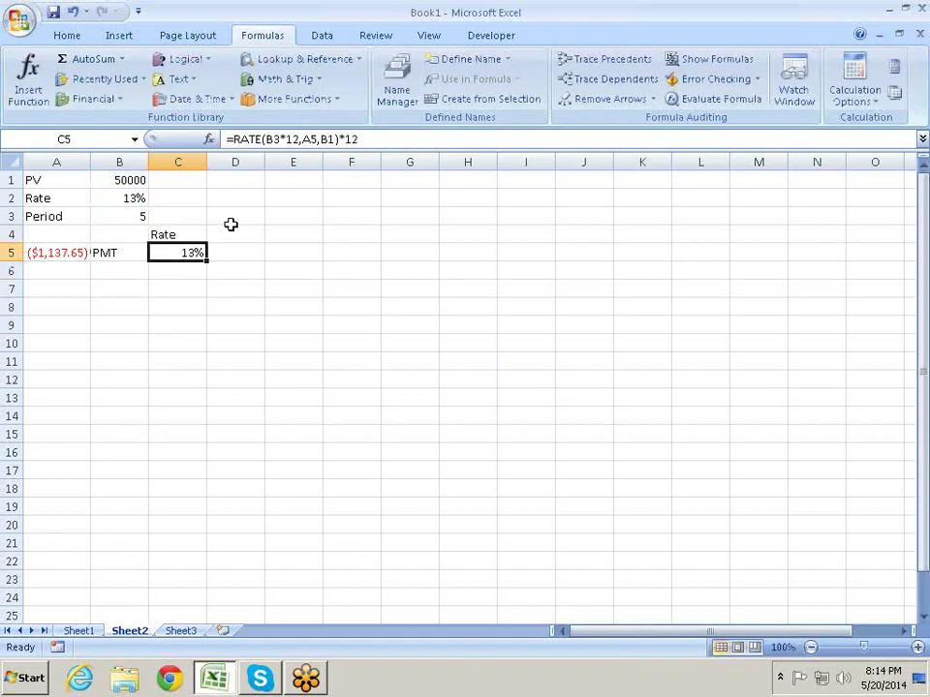
pyautogui.press('Up')
pyautogui.click(233, 231)
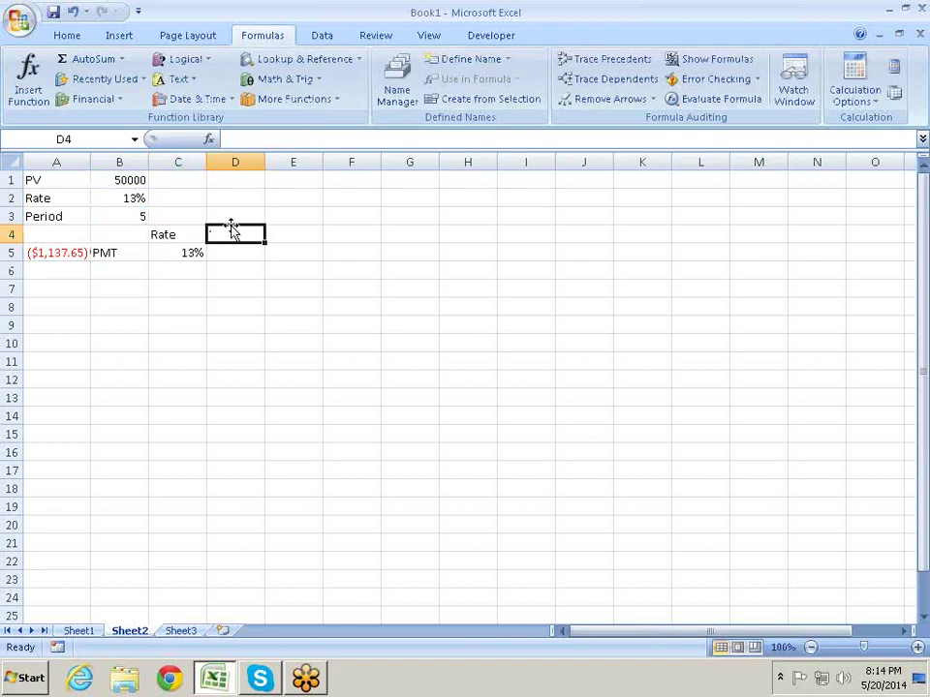
pyautogui.write('Perio')
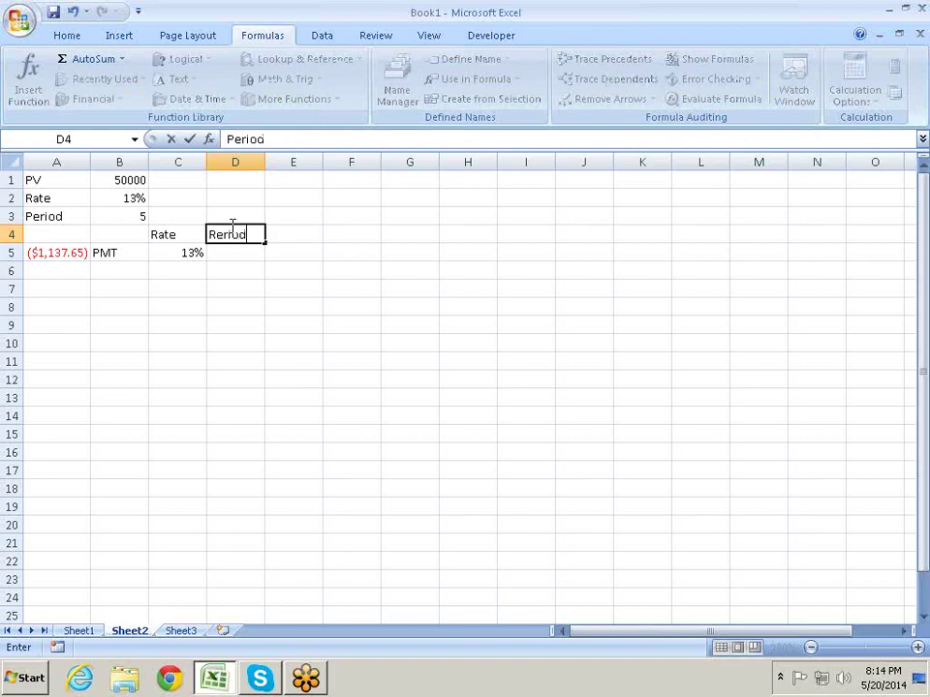
pyautogui.write('d')
pyautogui.press('Return')
# - Enter =NPER(B2/12,A5,B1) in D5 to get the term in months
pyautogui.write('=')
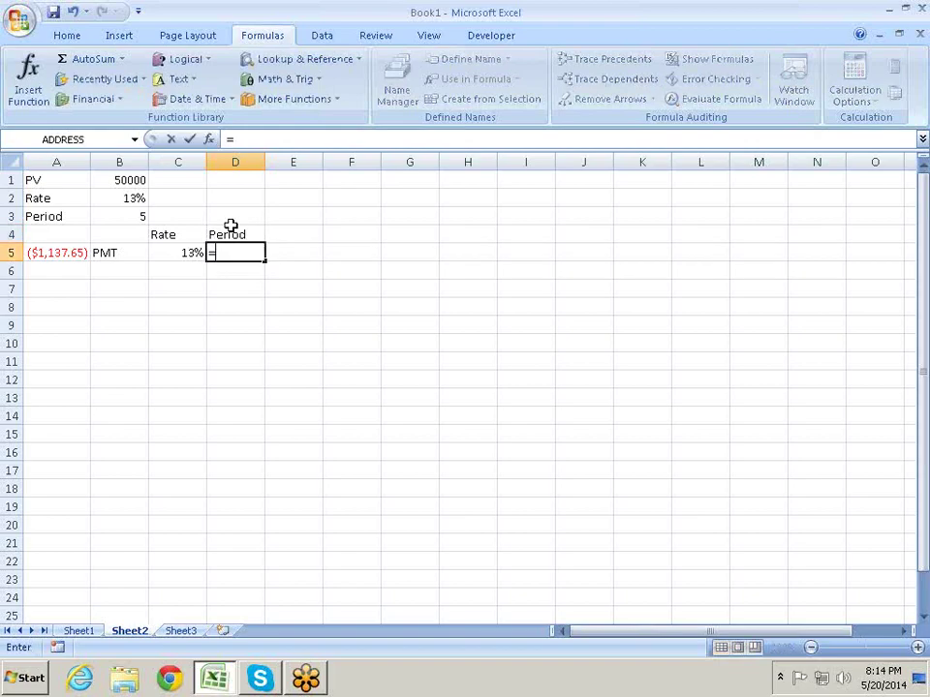
pyautogui.write('ne')
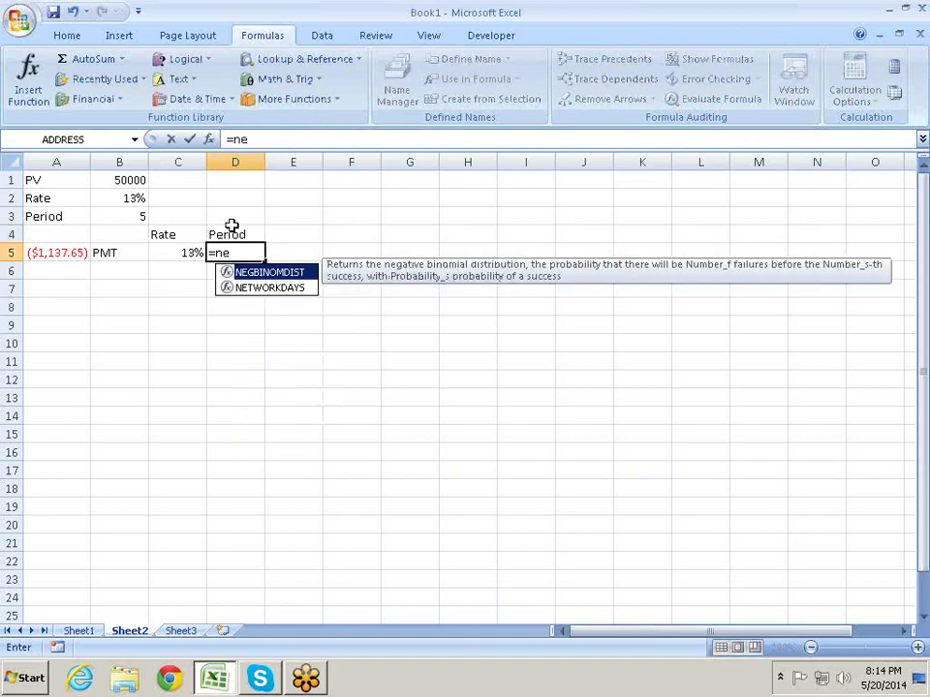
pyautogui.press('BackSpace')
pyautogui.write('p')
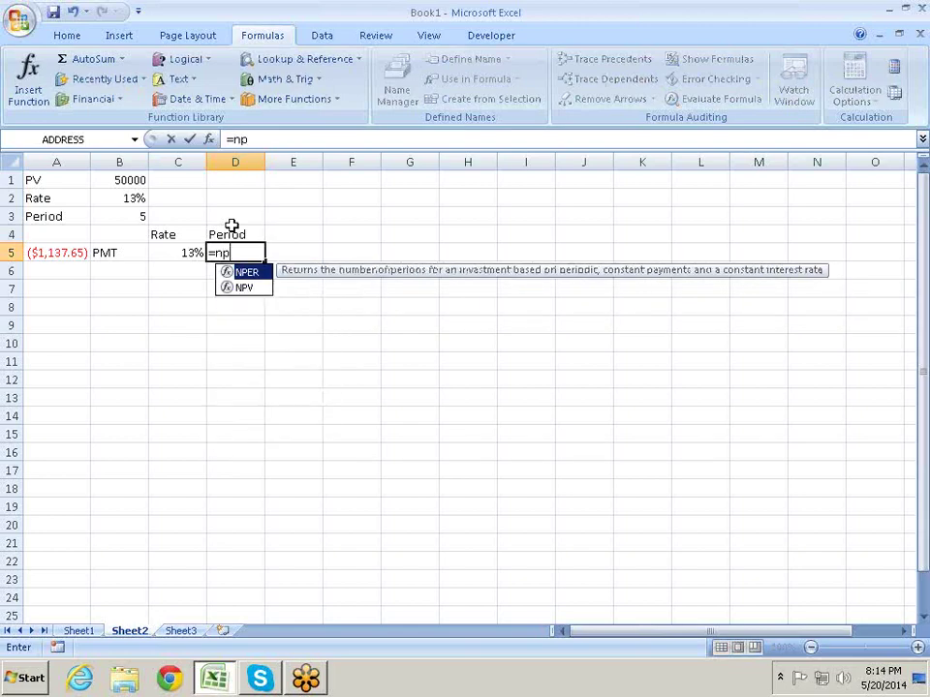
pyautogui.press('Tab')
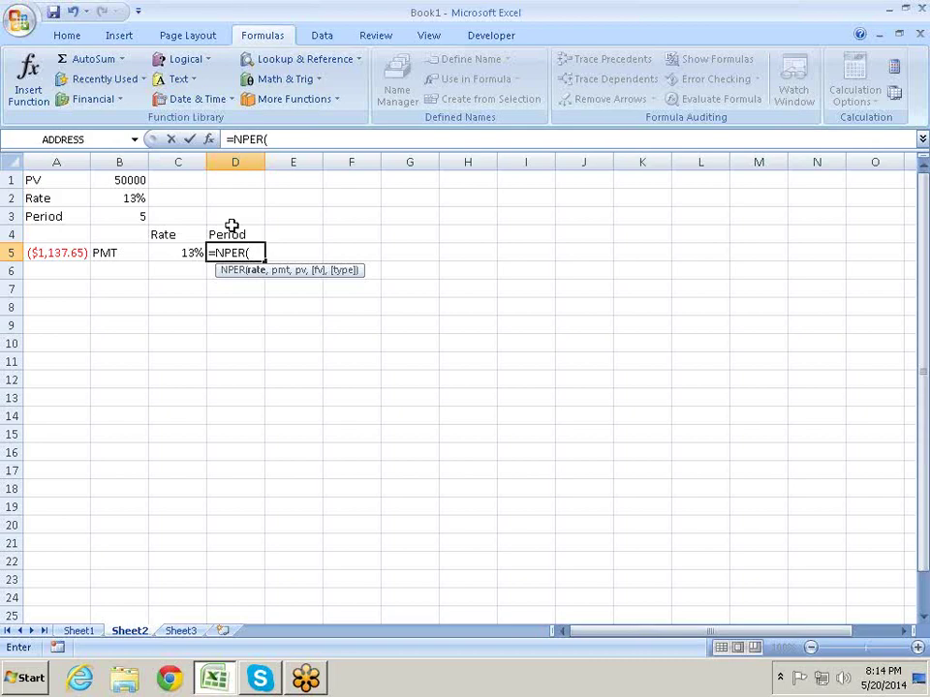
pyautogui.click(129, 198)
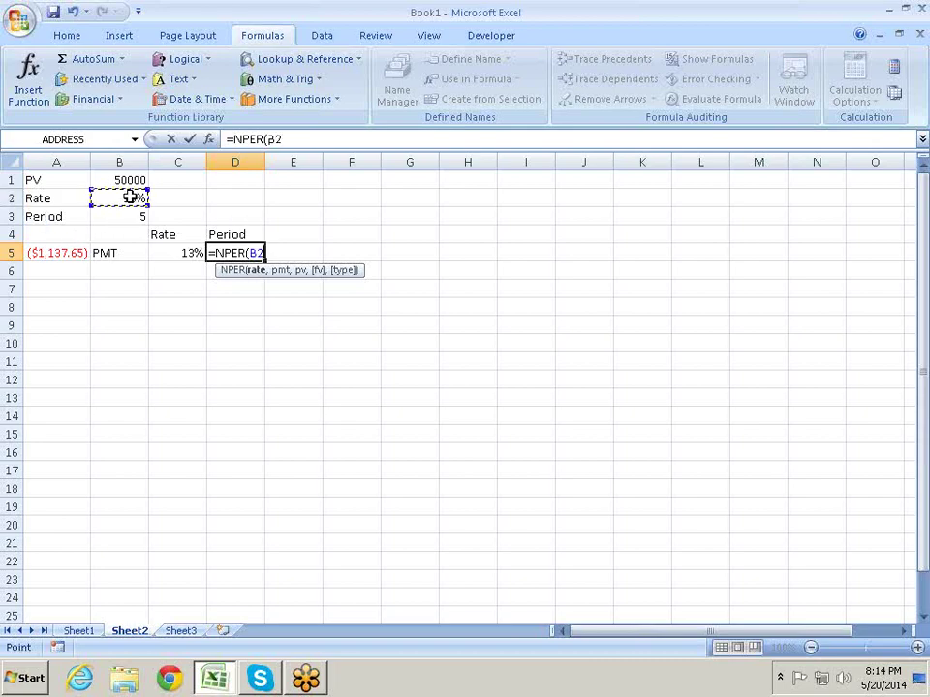
pyautogui.write('/12,')
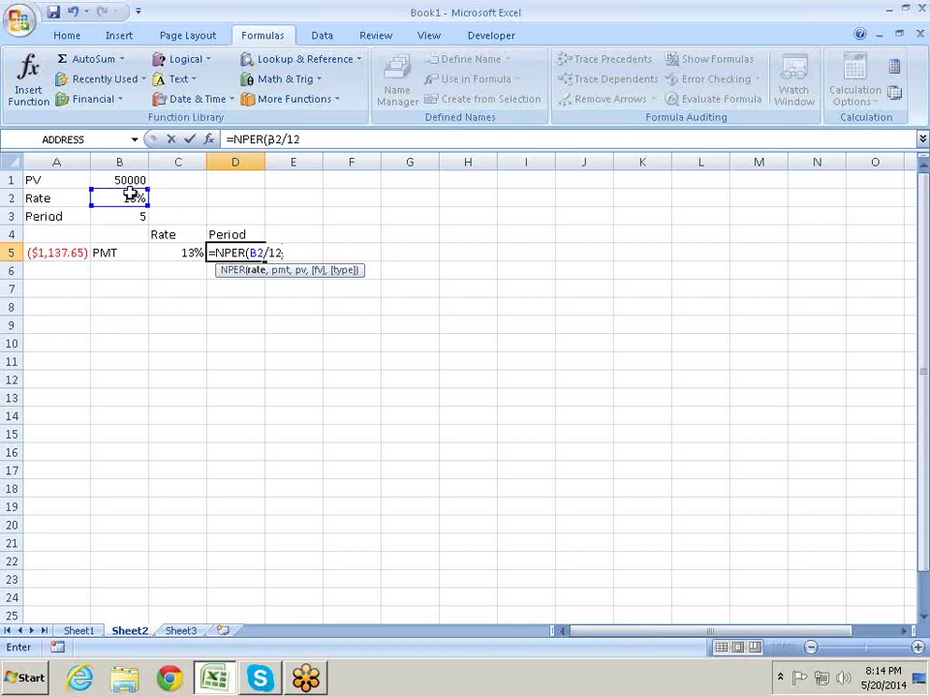
pyautogui.click(61, 248)
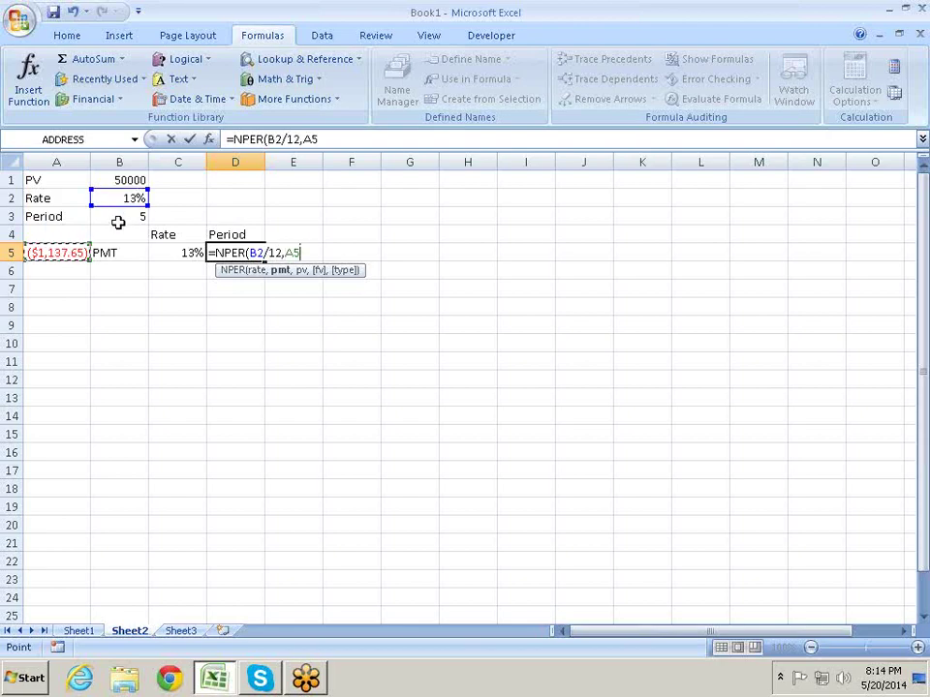
pyautogui.write(',')
pyautogui.click(126, 183)
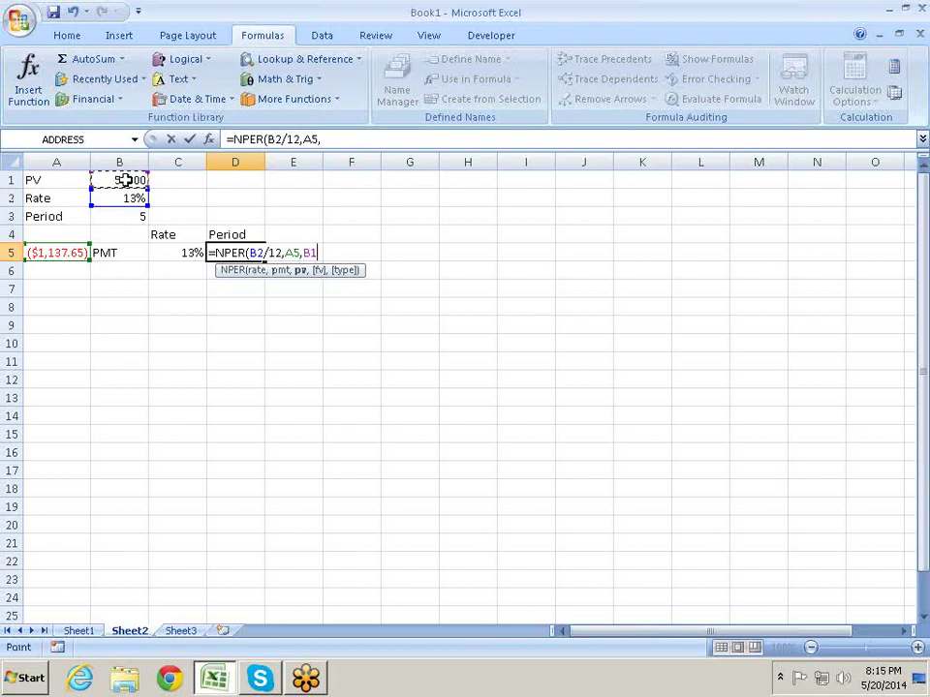
pyautogui.press('Return')
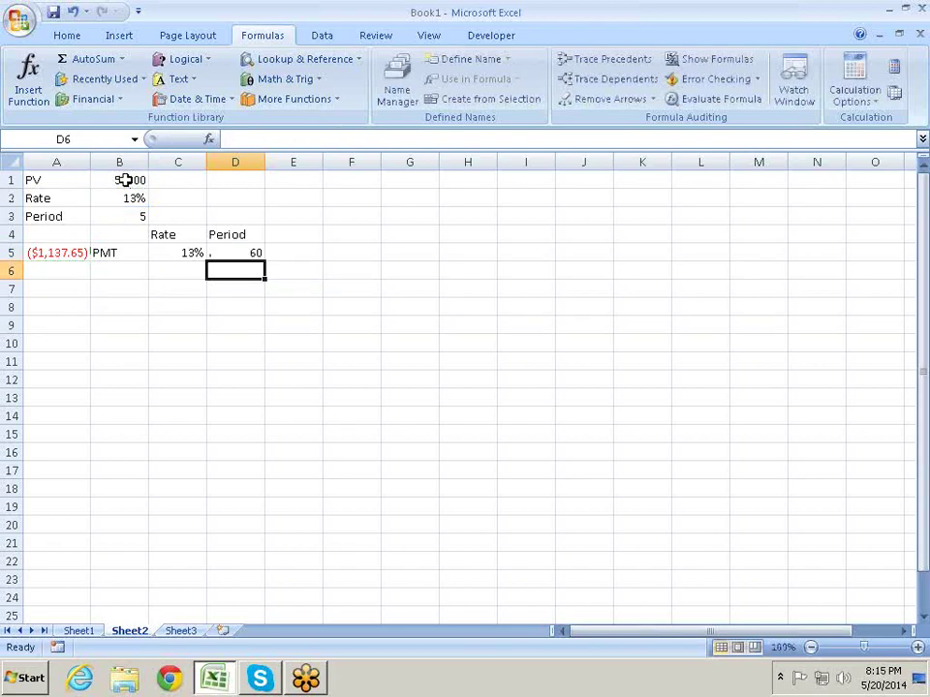
# - Convert the term to years by appending /12, giving 5
pyautogui.press('Up')
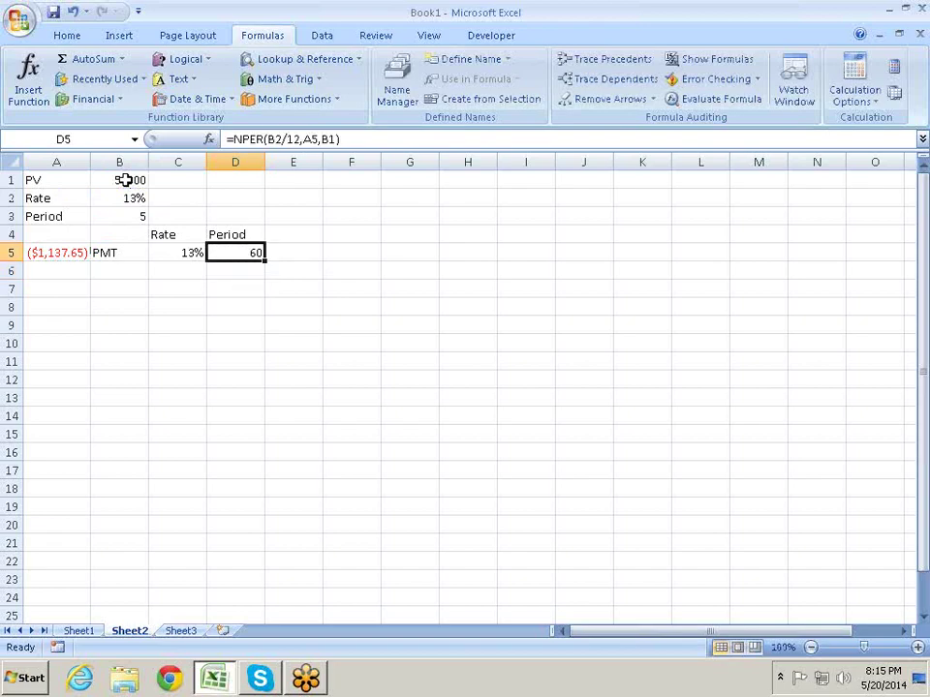
pyautogui.press('F2')
pyautogui.write('/')
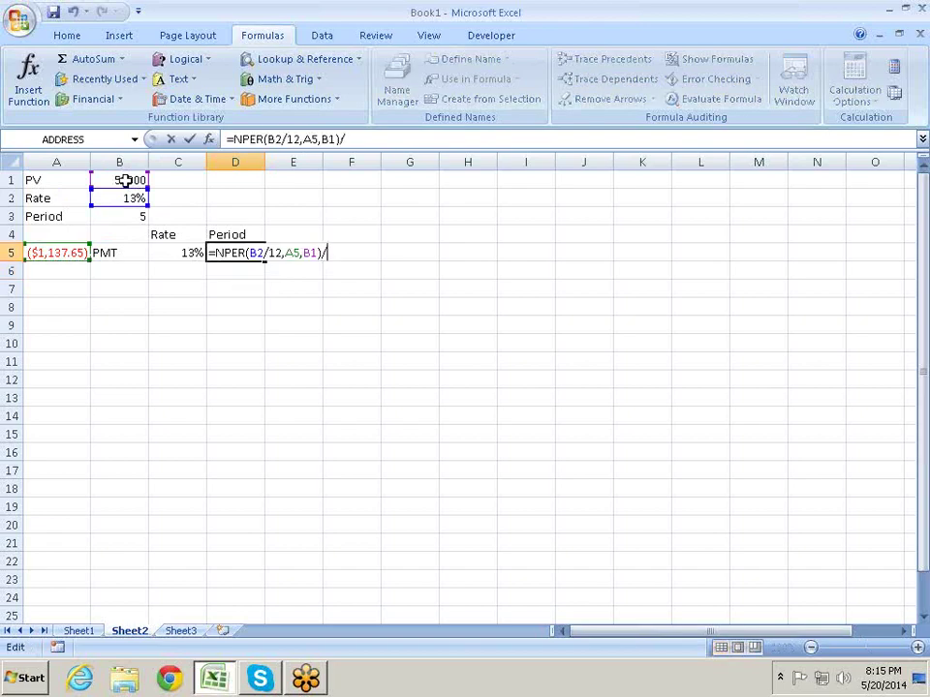
pyautogui.write('12')
pyautogui.press('Return')
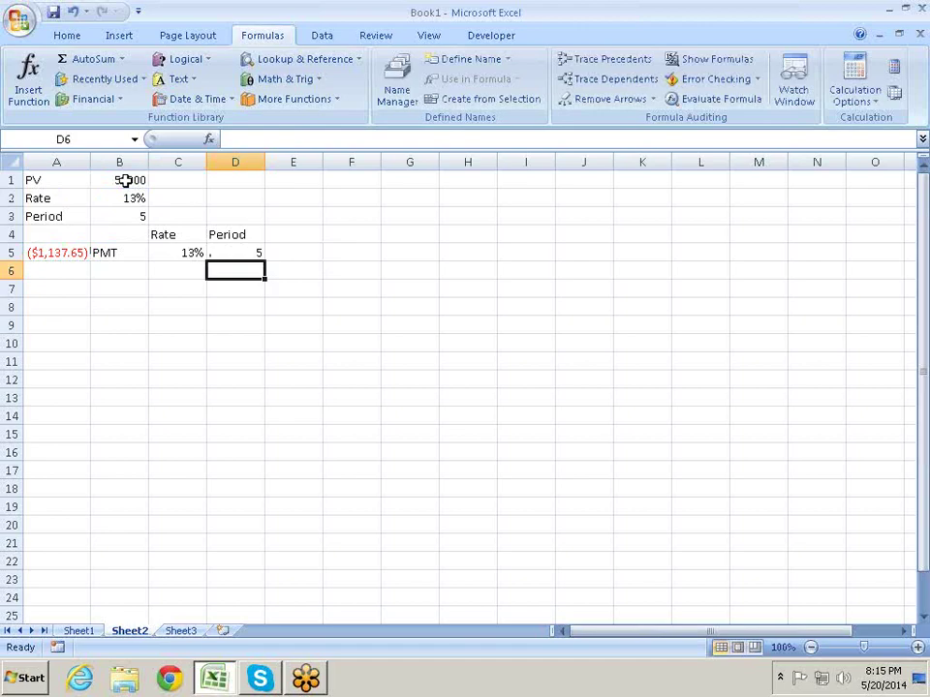
pyautogui.press('Up')
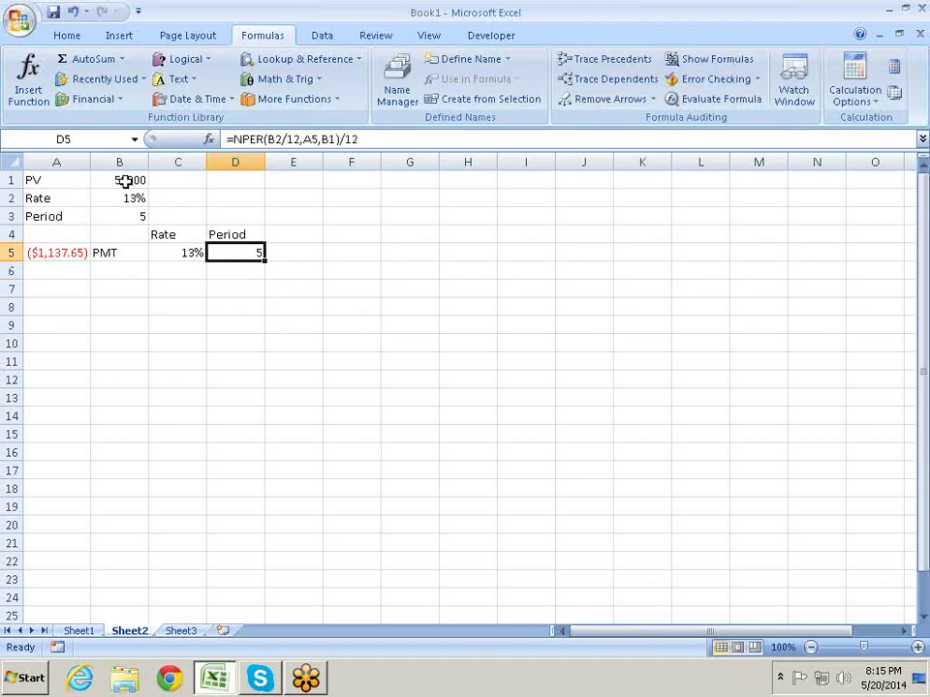
pyautogui.press('Left')
pyautogui.press('Left')
pyautogui.press('Up')
# - Overwrite the Period heading in D4 with Nper
pyautogui.press('Right')
pyautogui.press('Right')
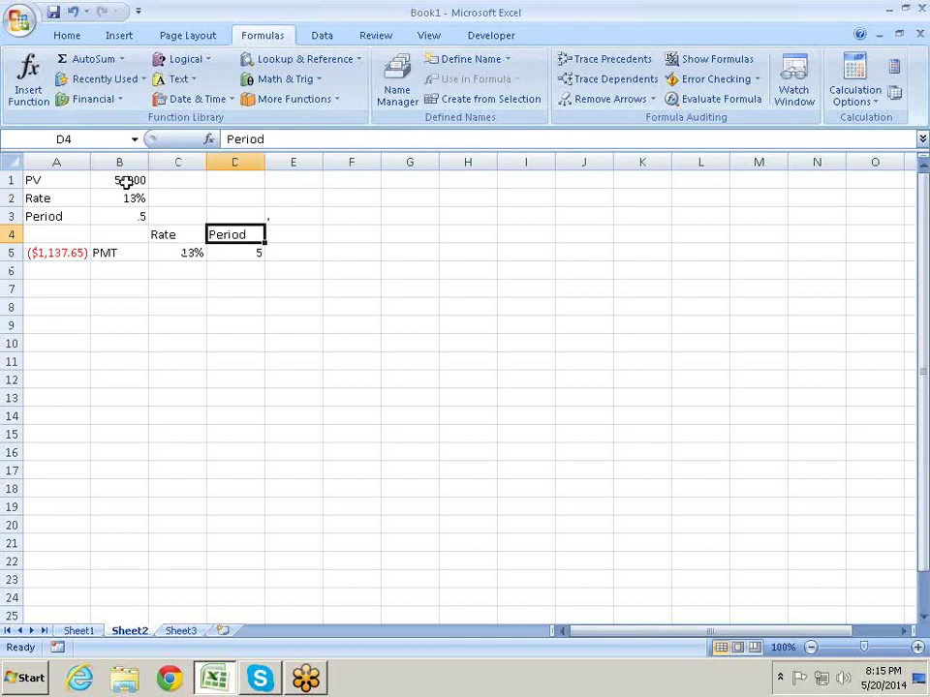
pyautogui.write('Nper')
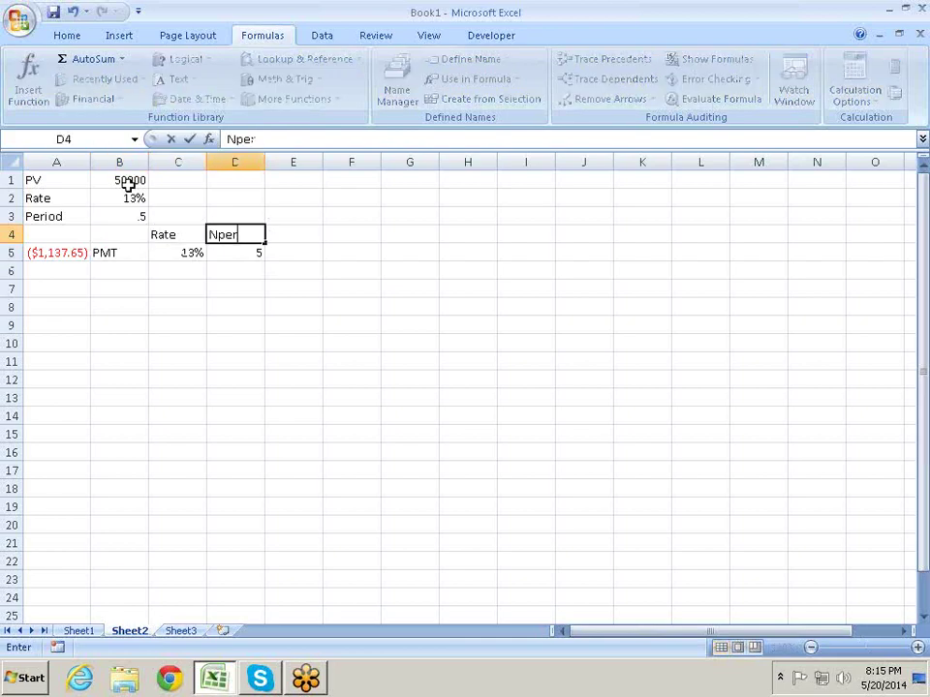
pyautogui.press('Return')
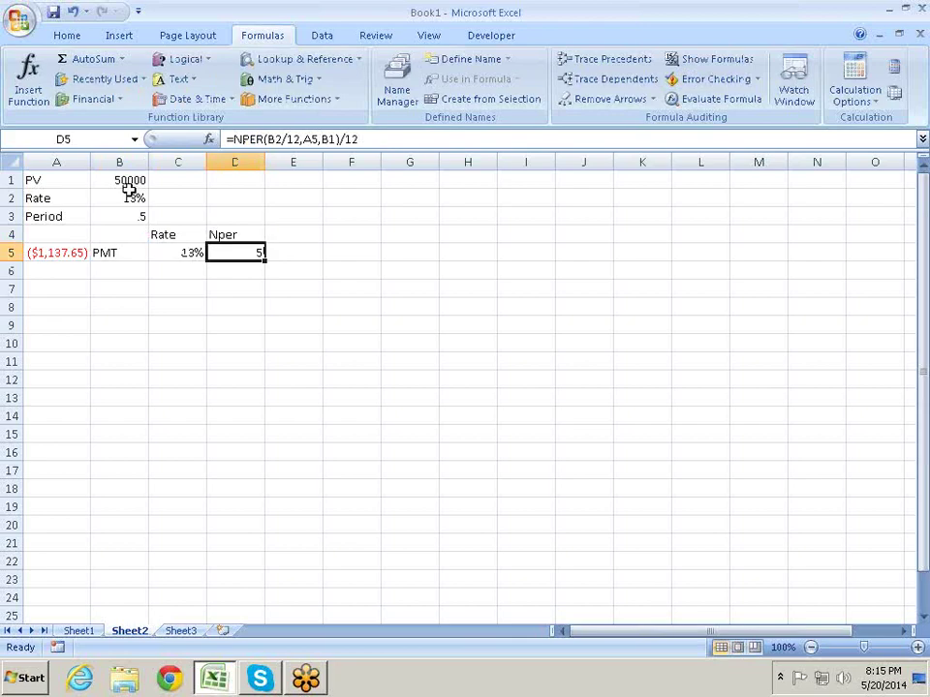
pyautogui.press('Left')
pyautogui.press('Up')
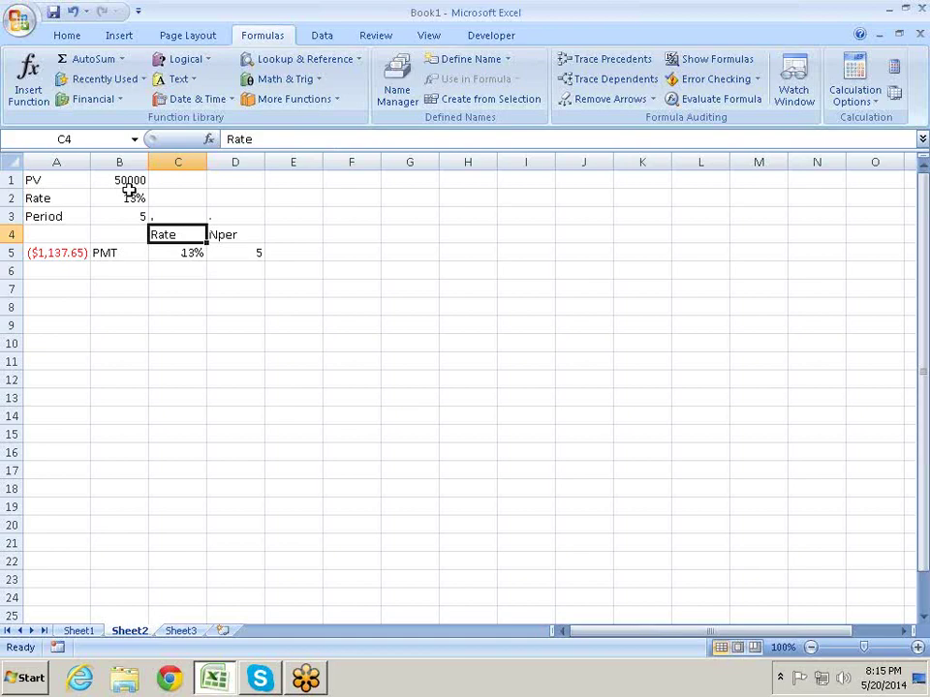
pyautogui.press('Right')
pyautogui.press('Right')
pyautogui.press('Left')
pyautogui.press('Left')
pyautogui.press('Left')
pyautogui.press('Up')
pyautogui.press('Up')
pyautogui.press('Up')
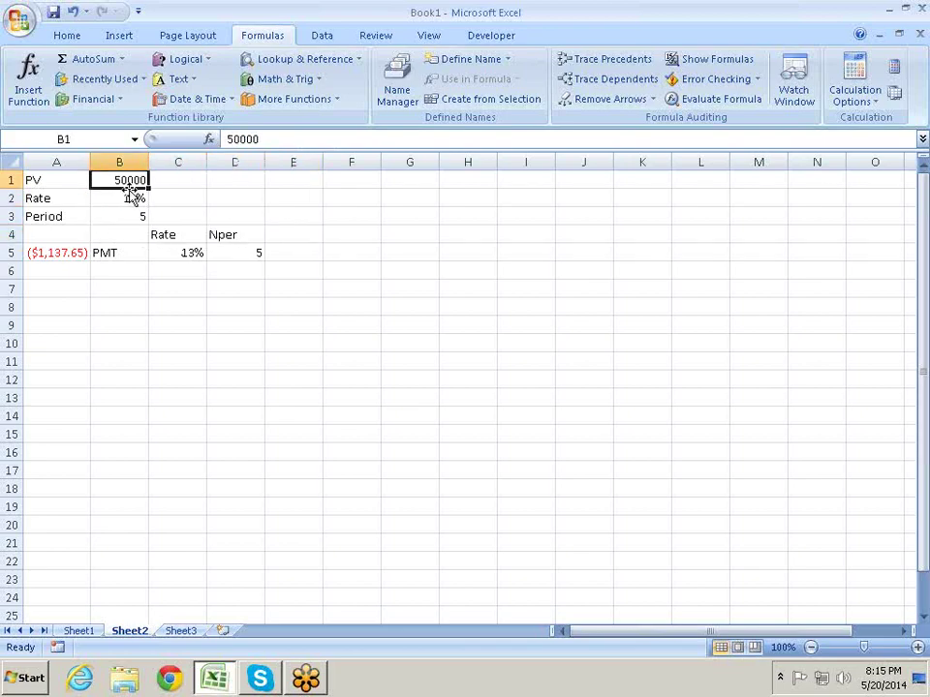
pyautogui.press('Right')
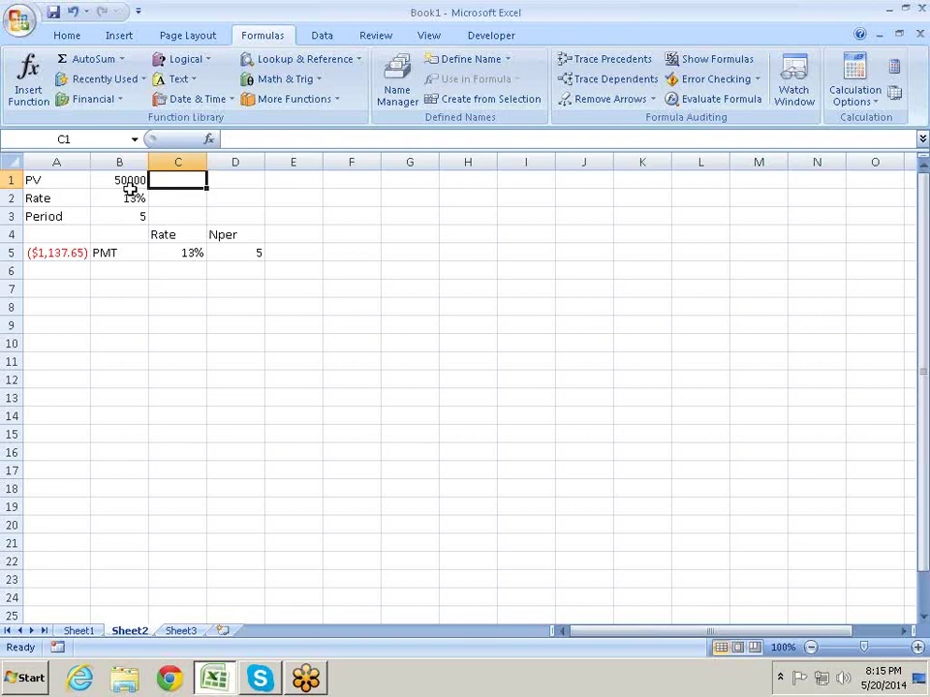
pyautogui.press('Right')
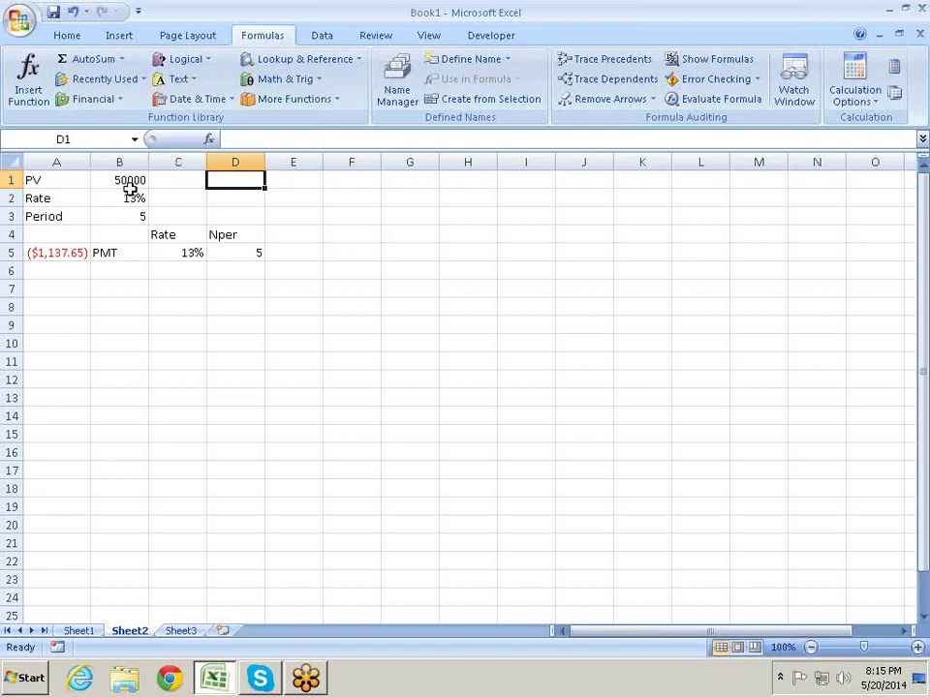
pyautogui.press('Down')
pyautogui.press('Down')
pyautogui.press('Down')
pyautogui.press('Down')
pyautogui.press('Down')
pyautogui.press('Down')
pyautogui.press('Down')
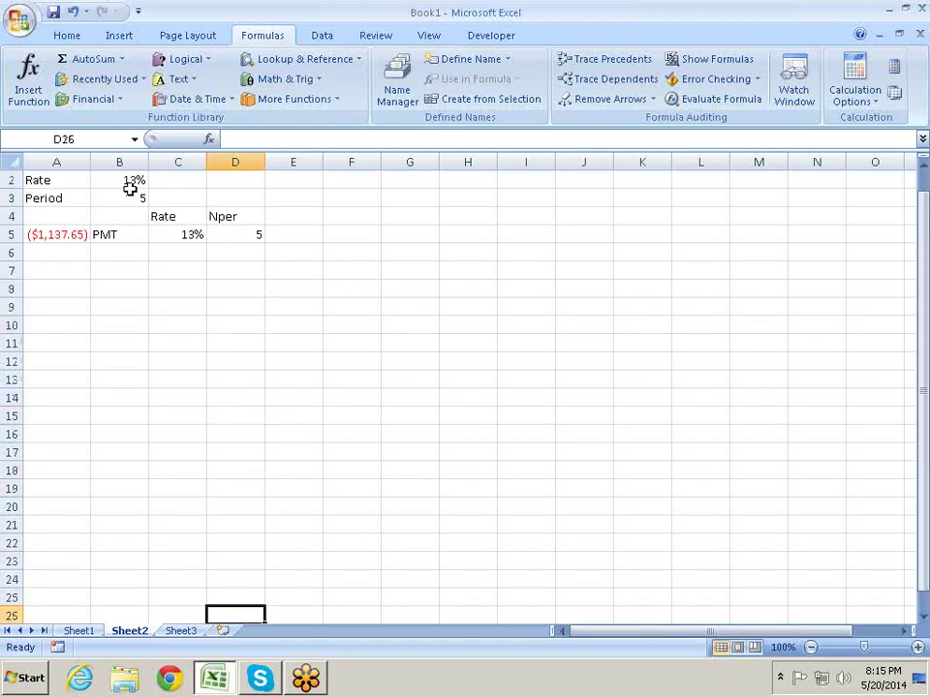
pyautogui.press('Up')
pyautogui.press('Up')
pyautogui.press('Up')
pyautogui.press('Up')
pyautogui.press('Up')
pyautogui.press('Up')
pyautogui.press('Up')
pyautogui.press('Up')
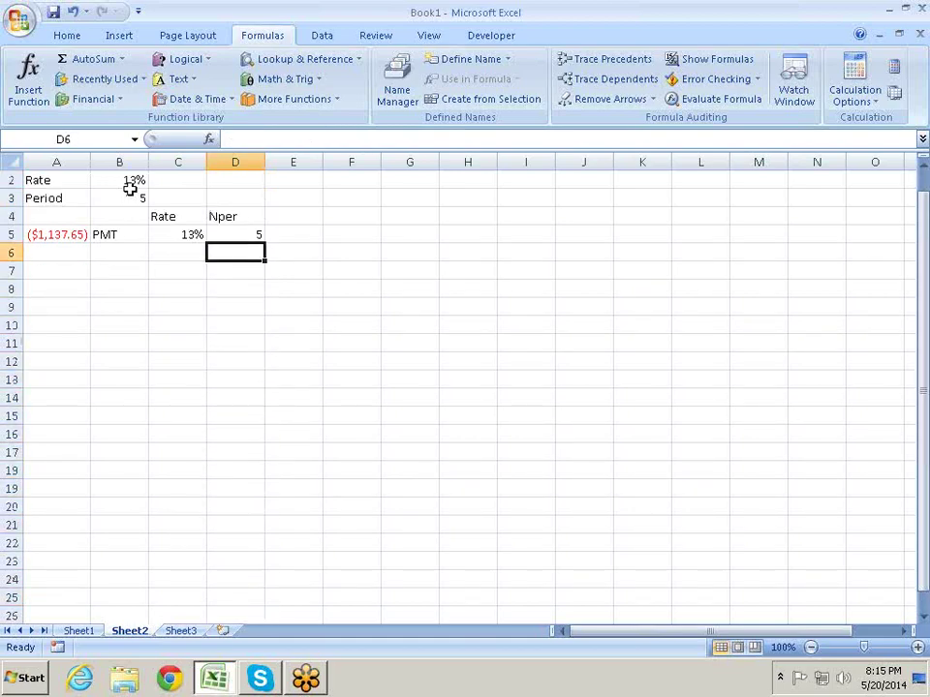
pyautogui.press('Down')
pyautogui.press('Left')
pyautogui.press('Left')
pyautogui.press('Left')
# - Enter FV 7000 in row 7 and Rate 7% in row 8
pyautogui.write('F')
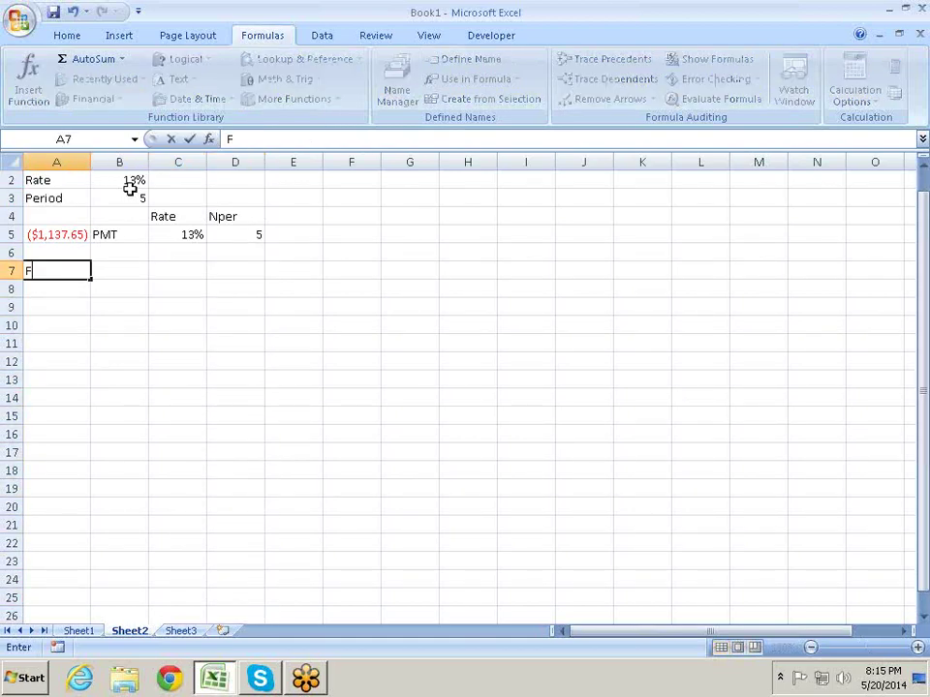
pyautogui.write('V')
pyautogui.press('Right')
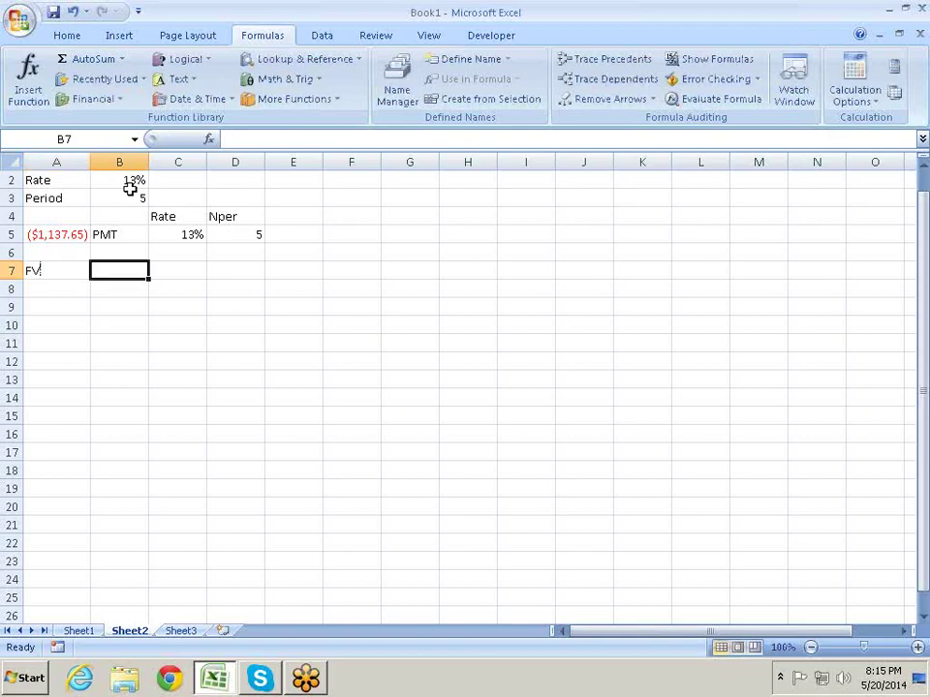
pyautogui.write('7000')
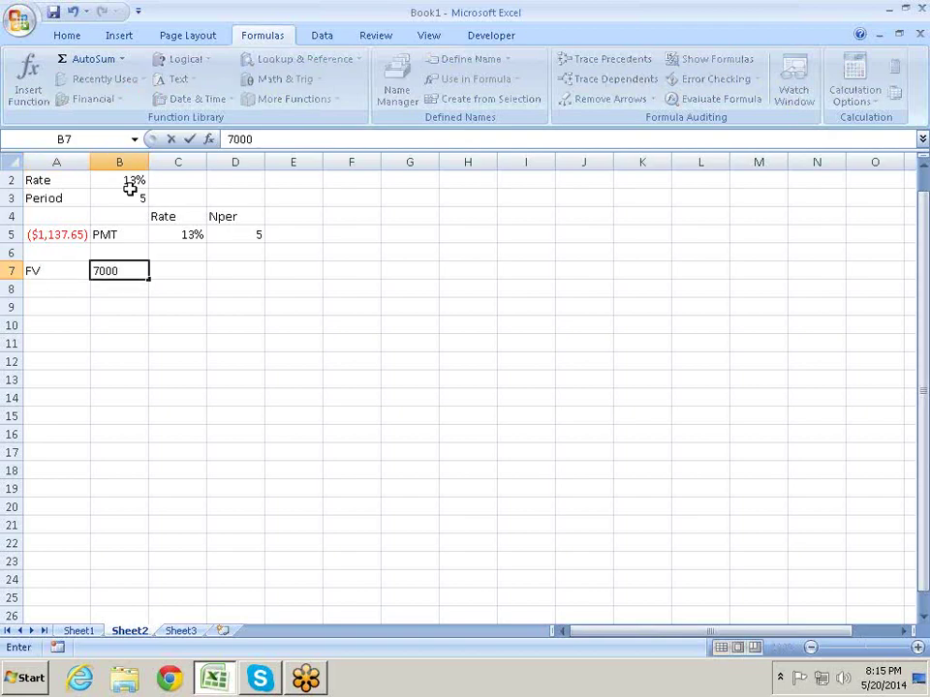
pyautogui.press('Return')
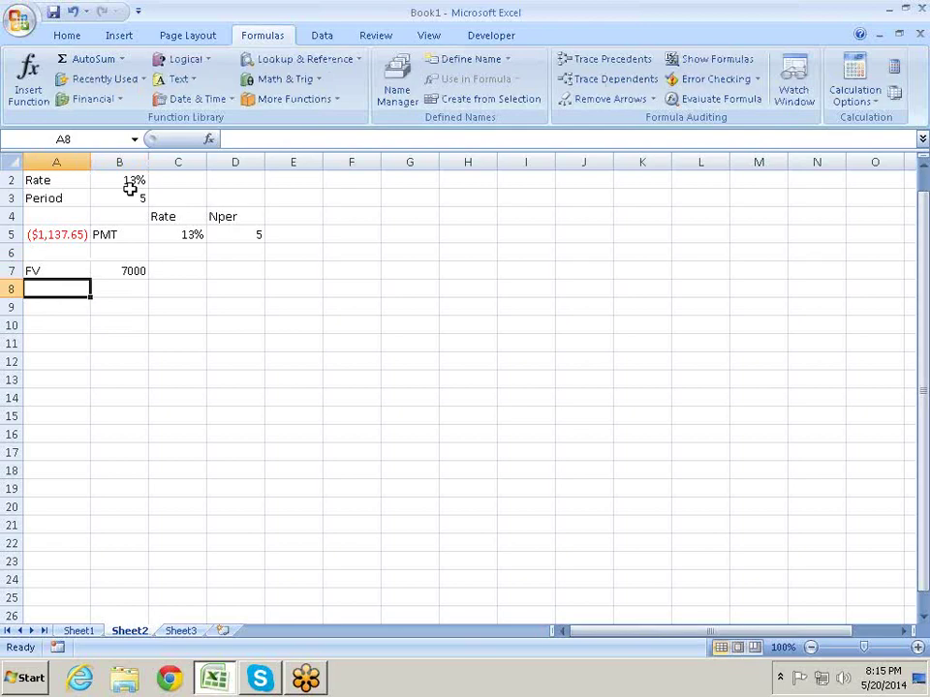
pyautogui.write('Rate')
pyautogui.press('Right')
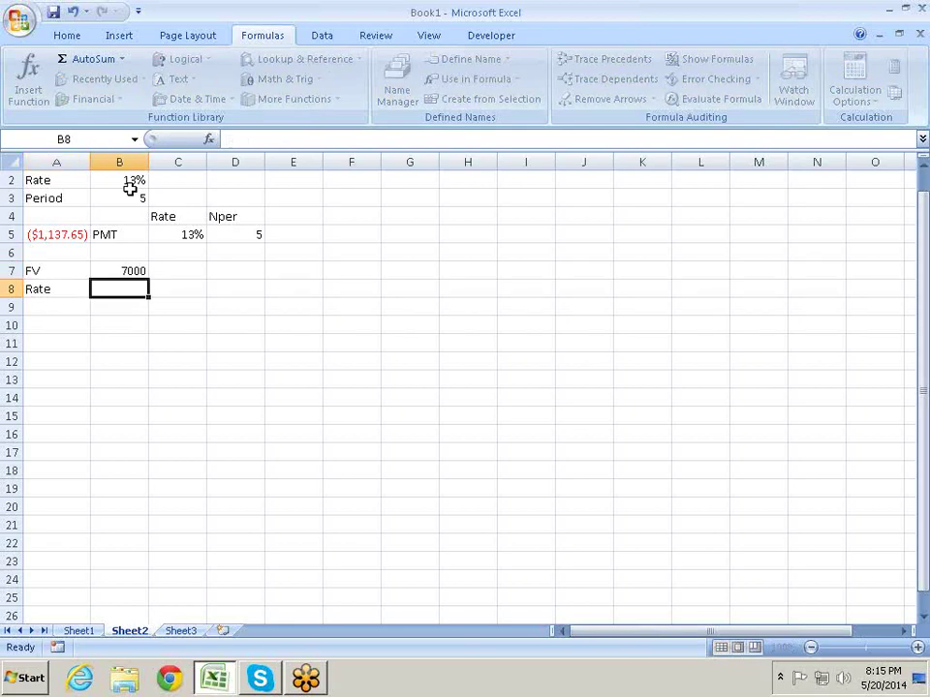
pyautogui.write('7%')
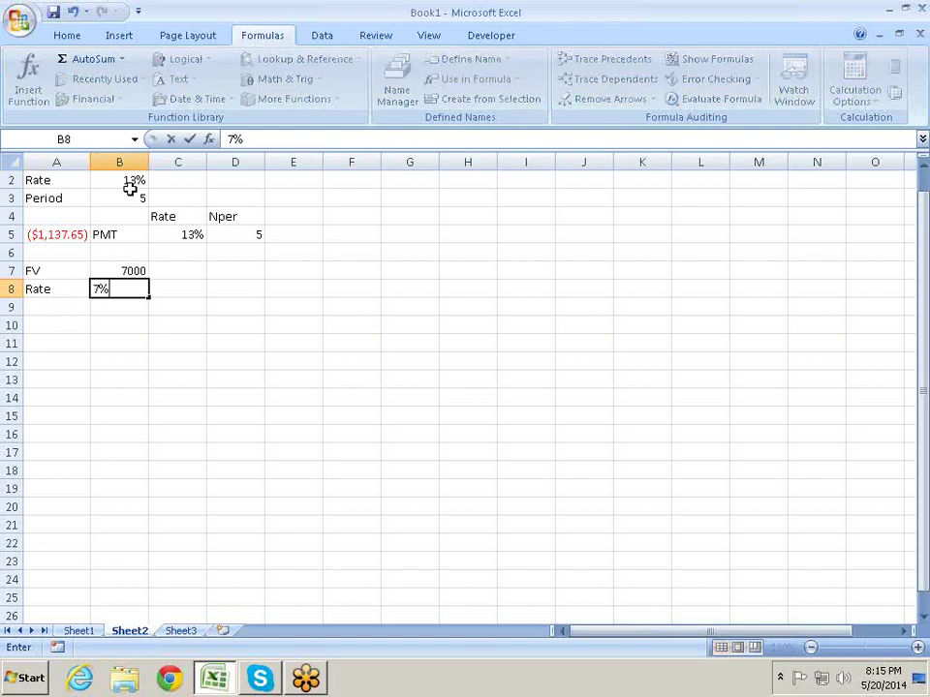
pyautogui.press('Return')
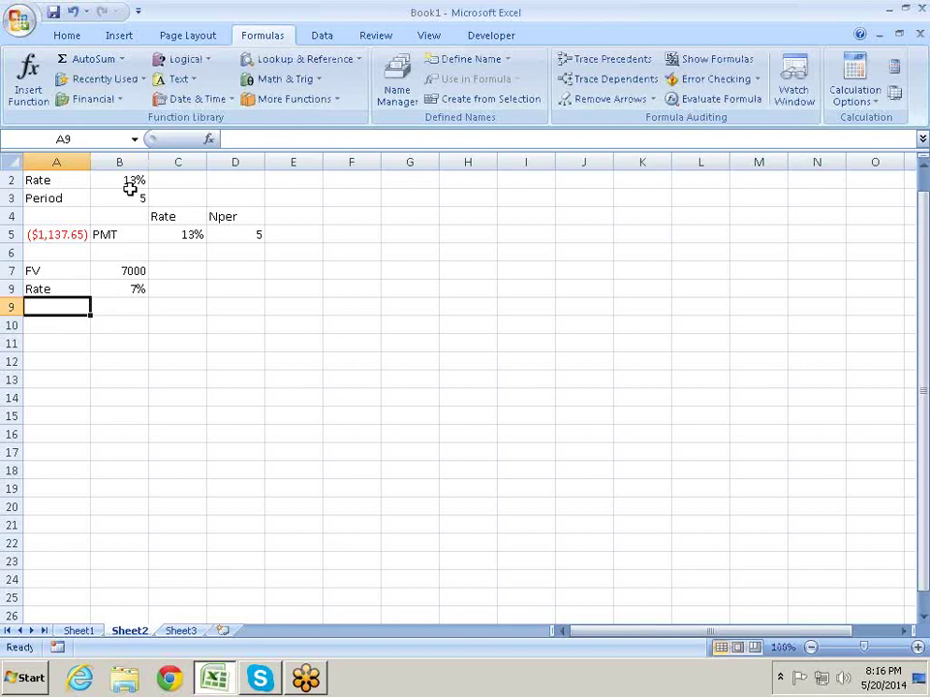
# - Add Period 3 in row 9 and check the new block against the PV inputs
pyautogui.write('Peri')
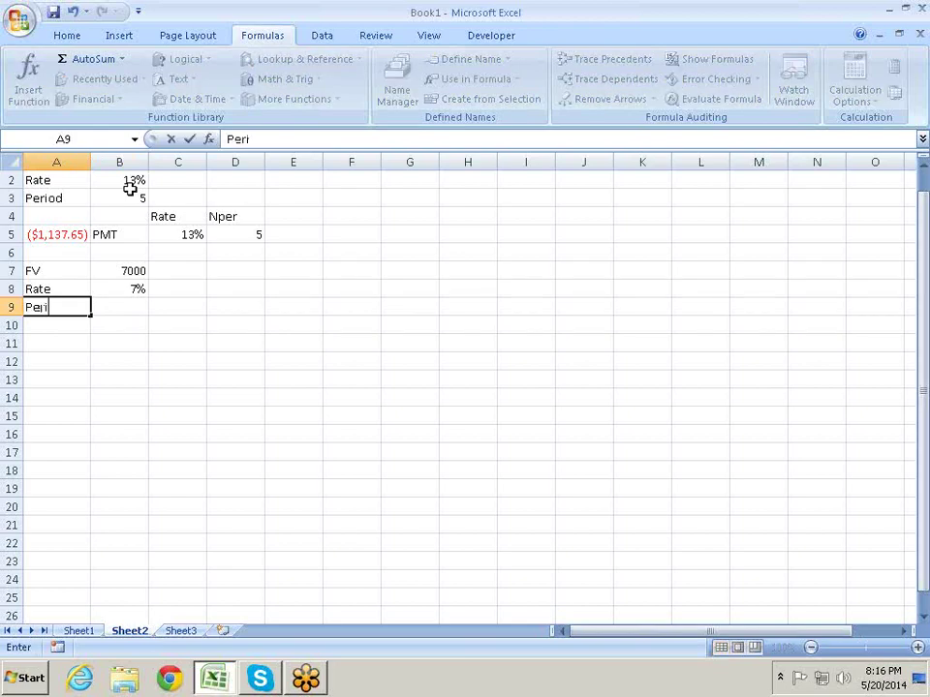
pyautogui.write('od')
pyautogui.press('Tab')
pyautogui.write('3')
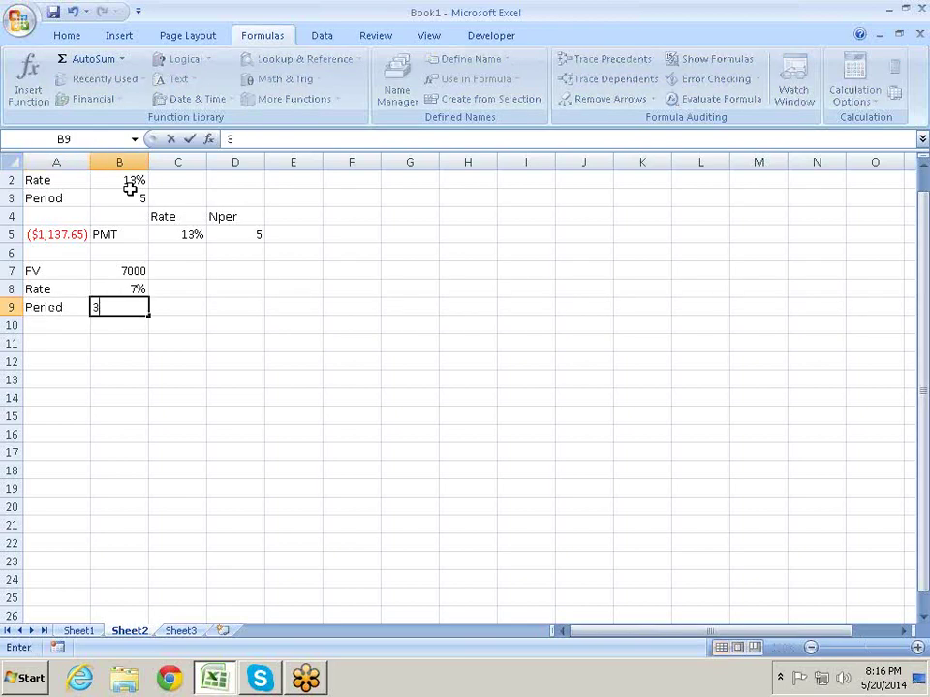
pyautogui.press('Return')
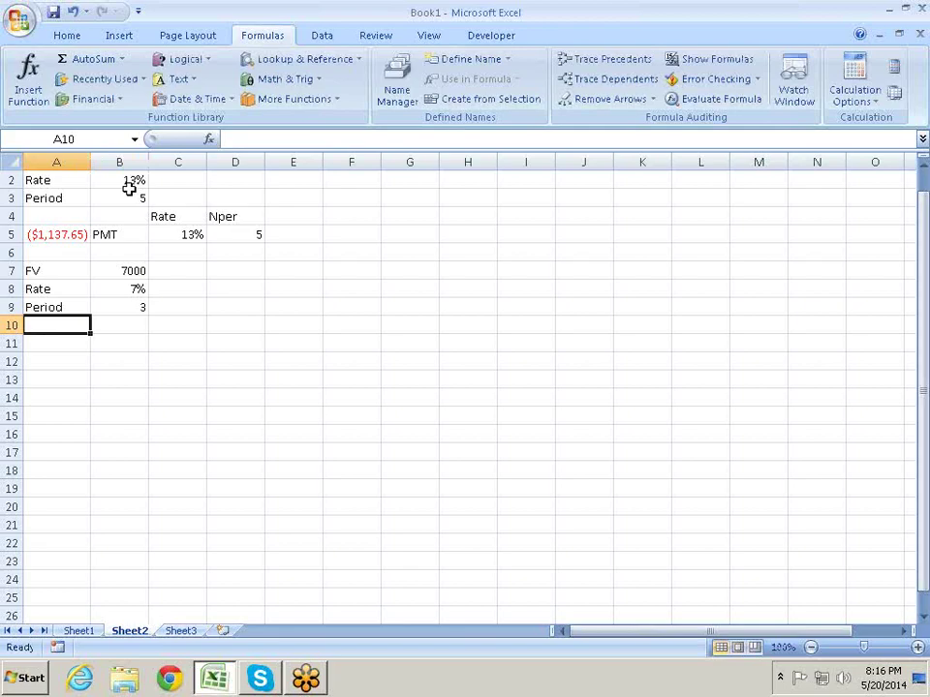
pyautogui.press('Right')
pyautogui.press('Up')
pyautogui.press('Up')
pyautogui.press('Up')
pyautogui.press('Up')
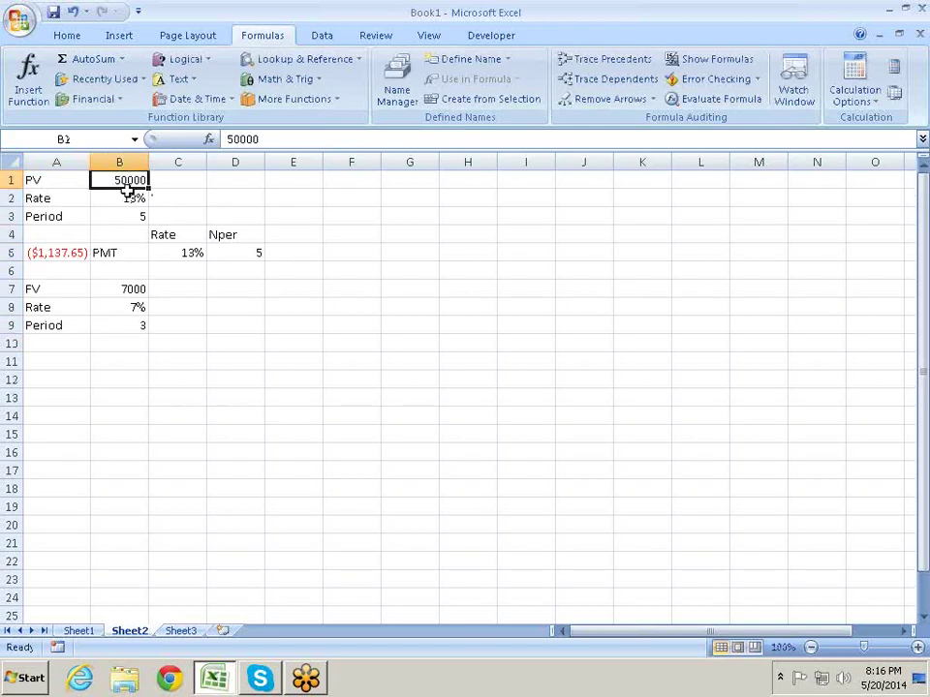
pyautogui.press('Left')
pyautogui.press('Right')
pyautogui.press('Down')
pyautogui.press('Down')
pyautogui.press('Down')
pyautogui.press('Down')
pyautogui.press('Down')
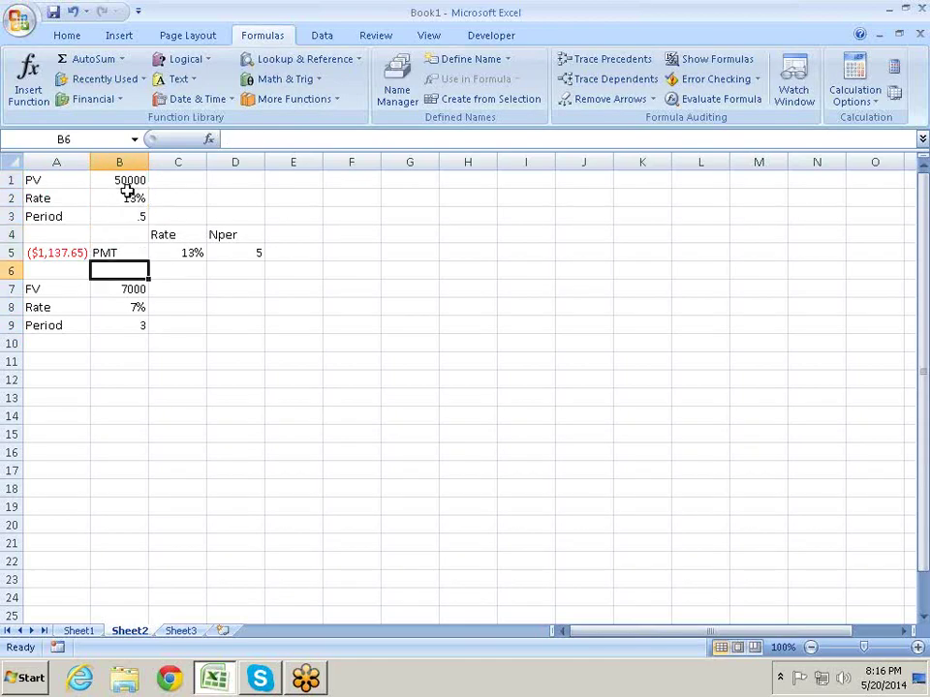
pyautogui.press('Down')
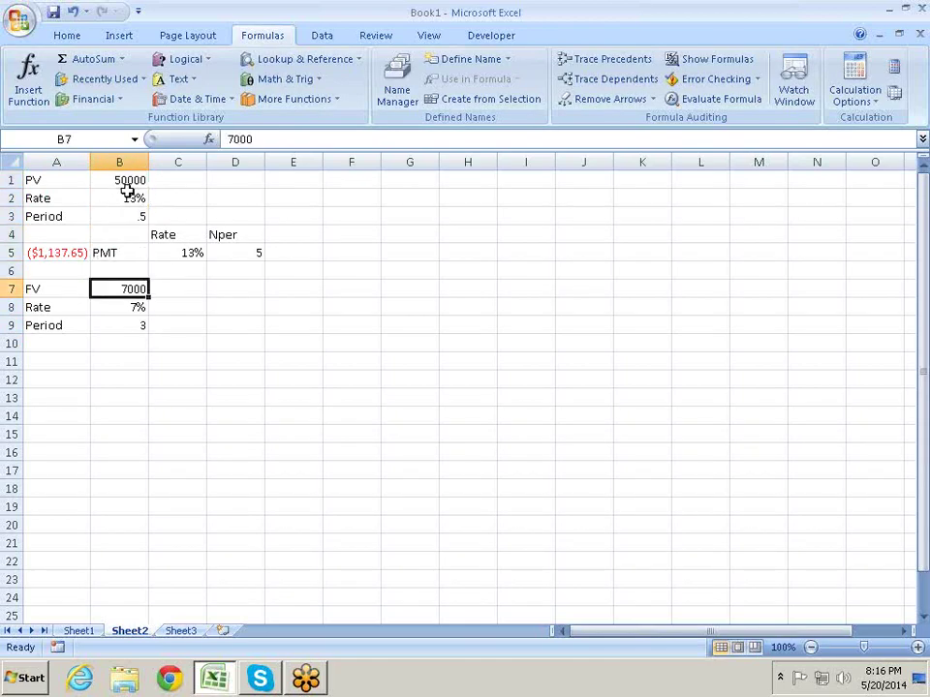
pyautogui.press('Down')
pyautogui.press('Down')
pyautogui.press('Down')
pyautogui.press('Down')
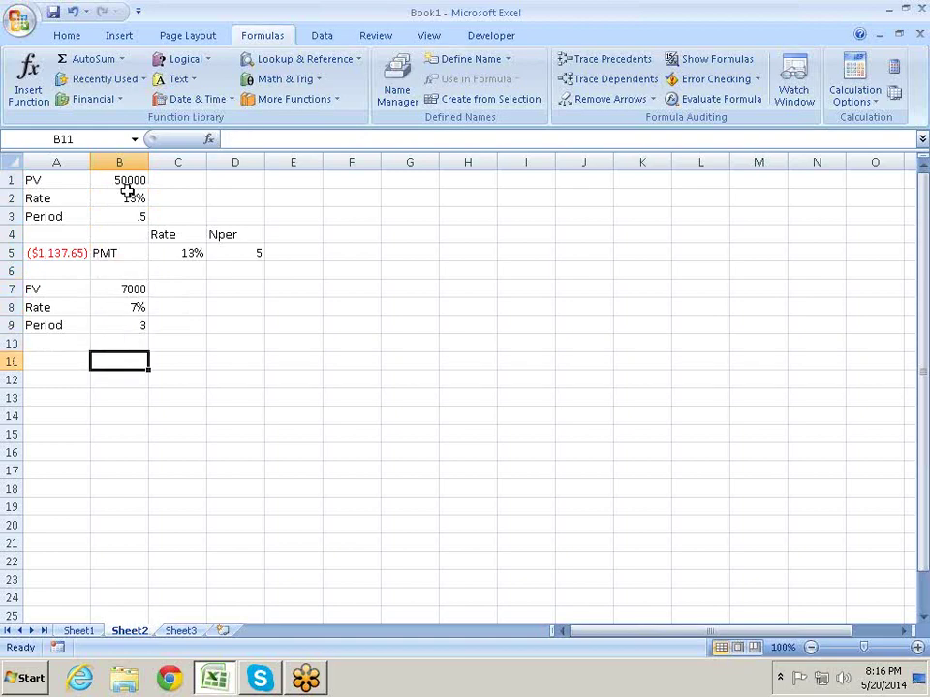
# - Enter =PMT(B8/12,B9*12,0,B7) in B11 for the 7000 savings target
pyautogui.write('=p')
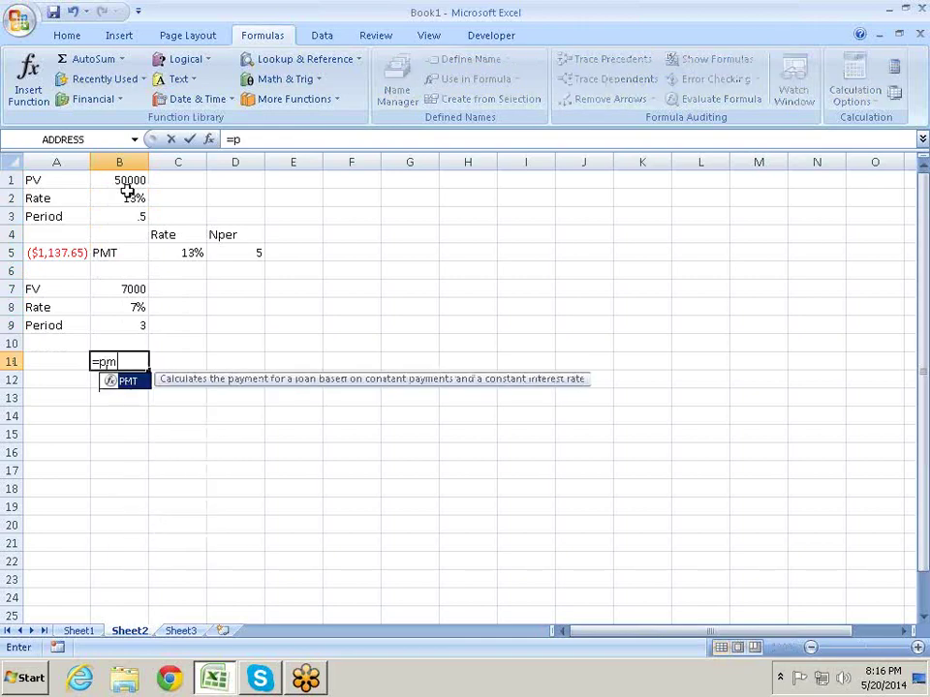
pyautogui.write('m')
pyautogui.press('Tab')
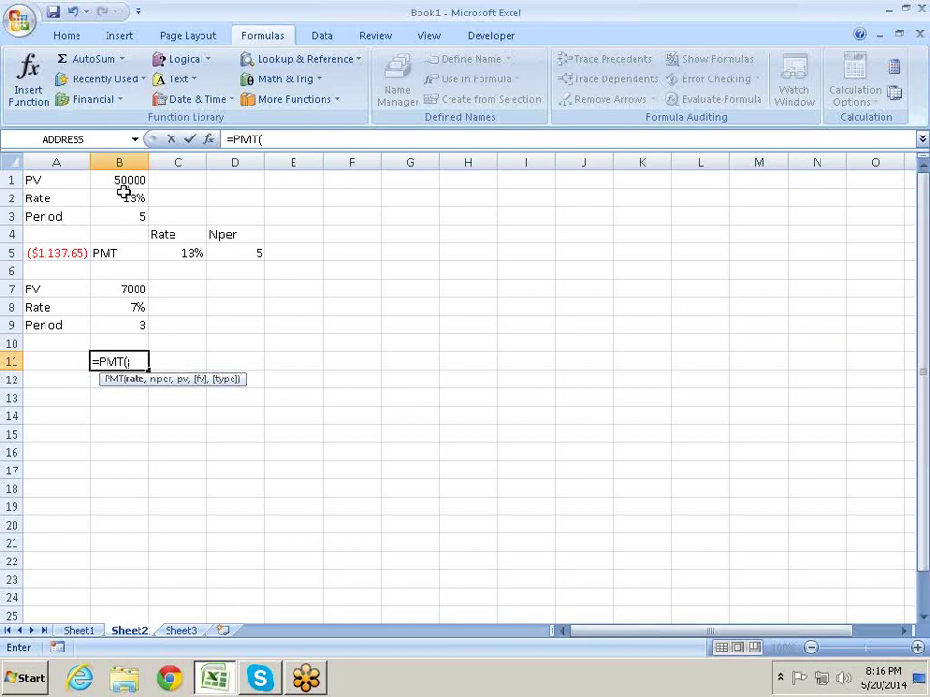
pyautogui.press('Up')
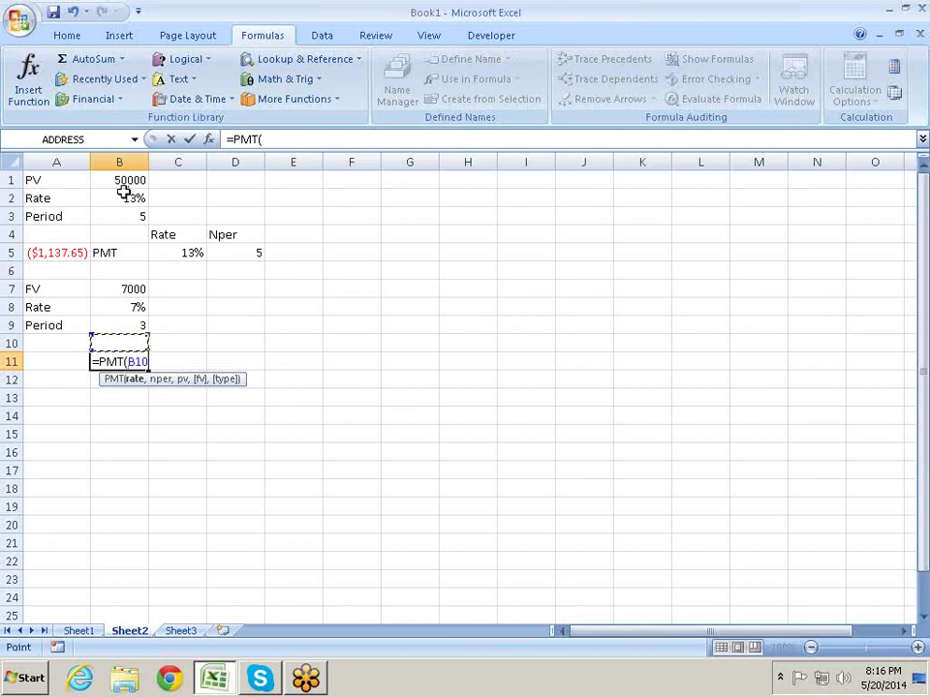
pyautogui.press('Up')
pyautogui.press('Up')
pyautogui.write('/')
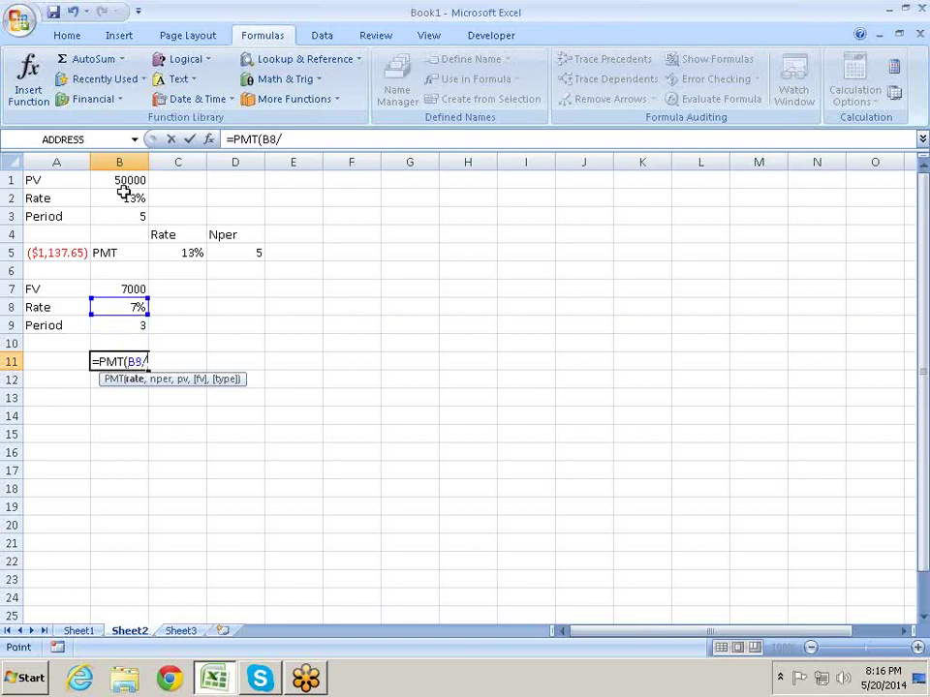
pyautogui.write('12')
pyautogui.write(',')
pyautogui.press('Up')
pyautogui.press('Up')
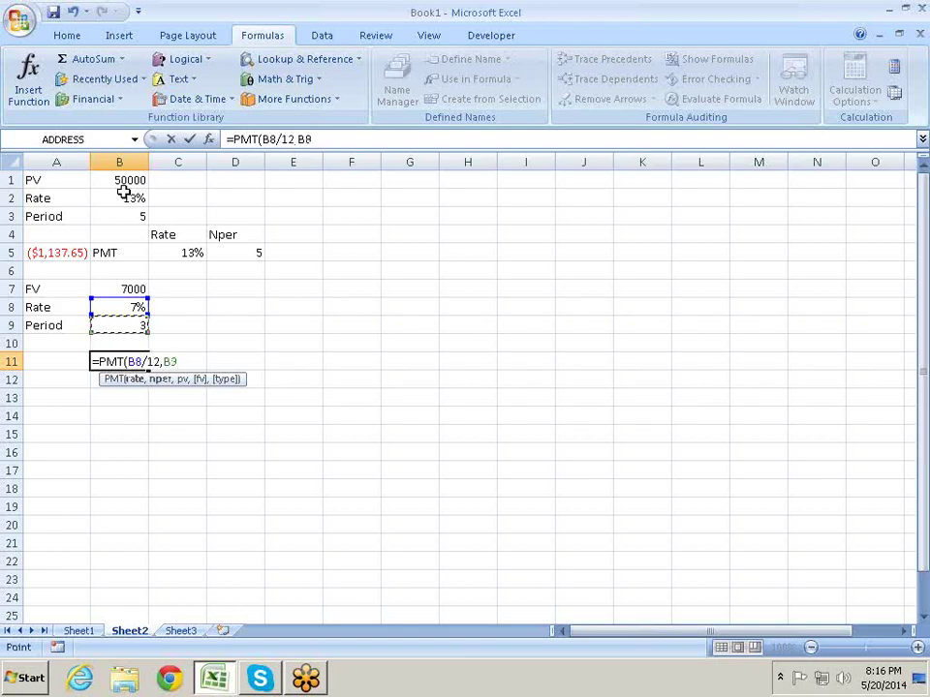
pyautogui.write('*12')
pyautogui.write(',')
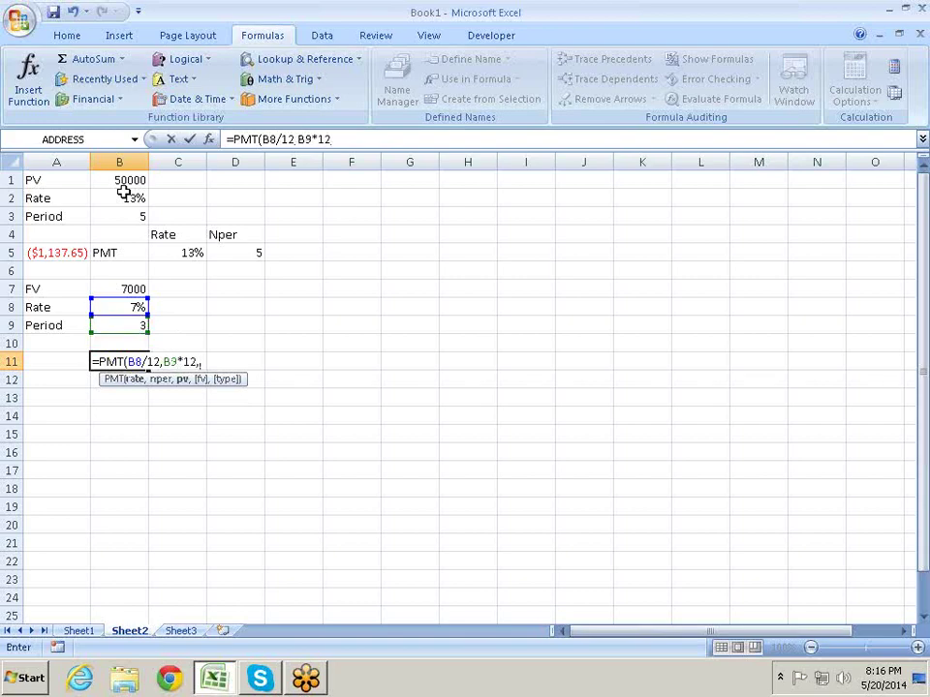
pyautogui.write('0,')
pyautogui.press('Up')
pyautogui.press('Up')
pyautogui.press('Up')
pyautogui.press('Up')
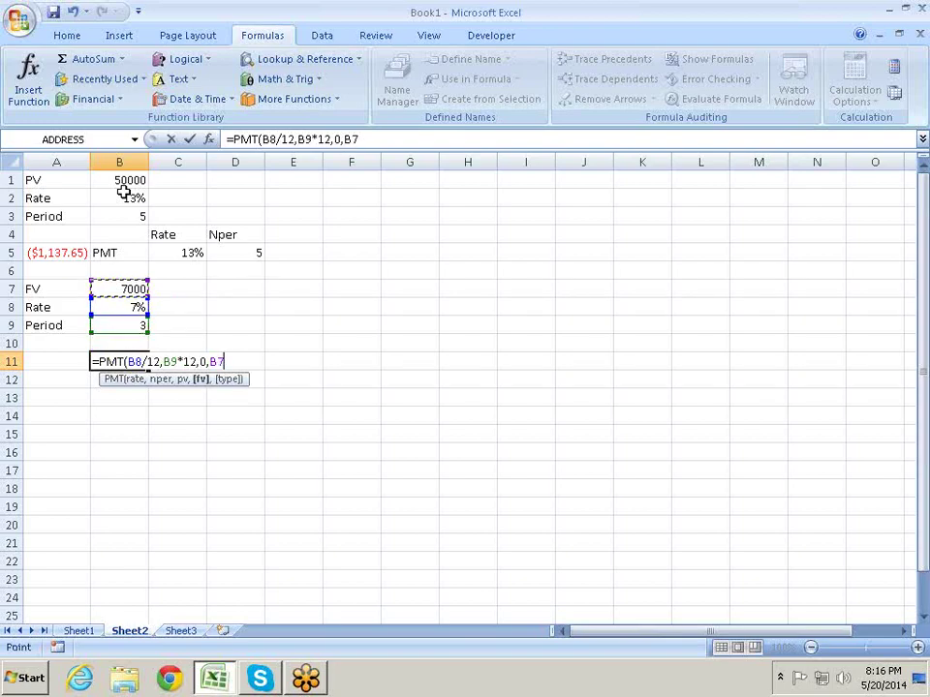
pyautogui.press('Return')
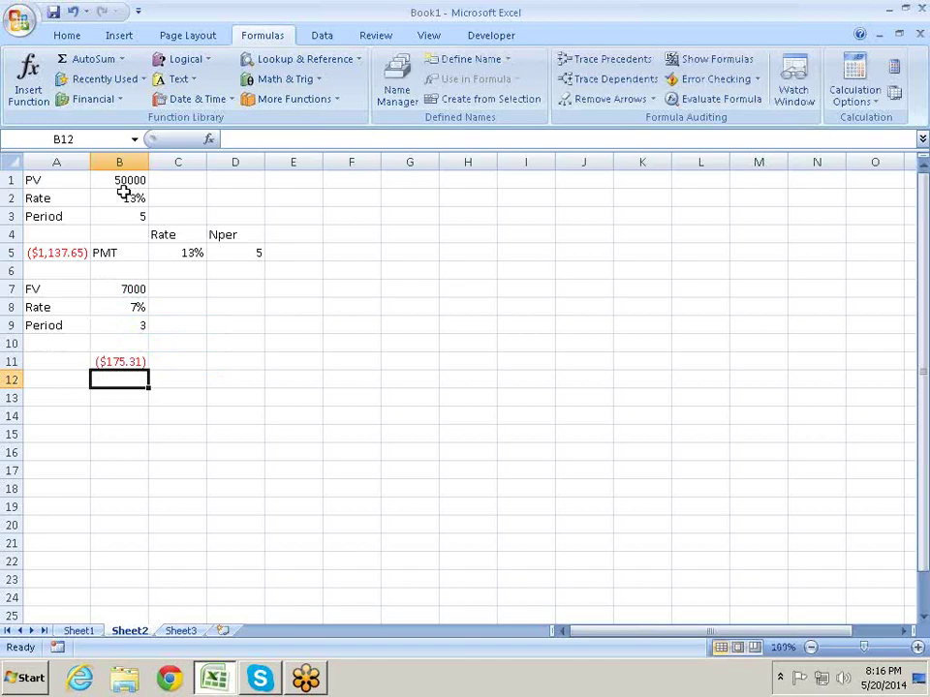
# - Review the ($175.31) result in B11 against the inputs in column B
pyautogui.press('Up')
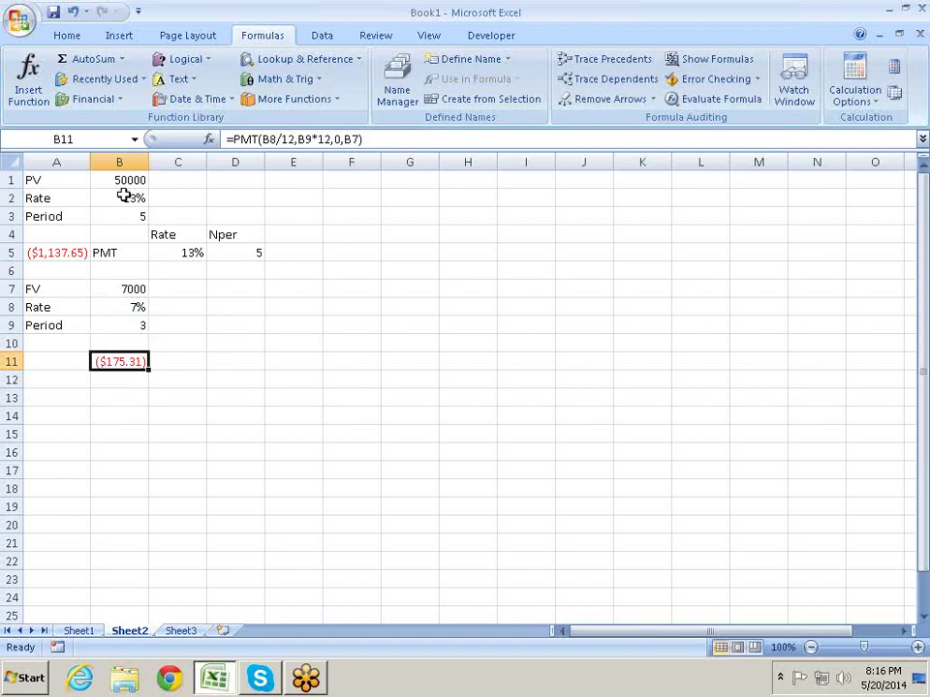
pyautogui.press('Up')
pyautogui.press('Up')
pyautogui.press('Up')
pyautogui.press('Up')
pyautogui.press('Up')
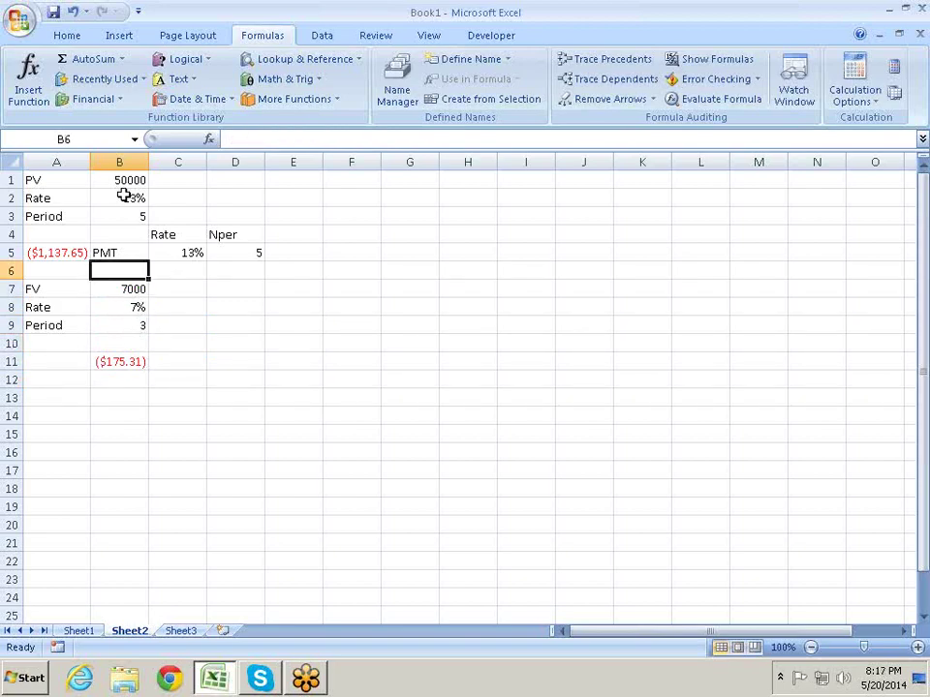
pyautogui.press('Up')
pyautogui.press('Up')
pyautogui.press('Up')
pyautogui.press('Down')
pyautogui.press('Down')
pyautogui.press('Down')
pyautogui.press('Down')
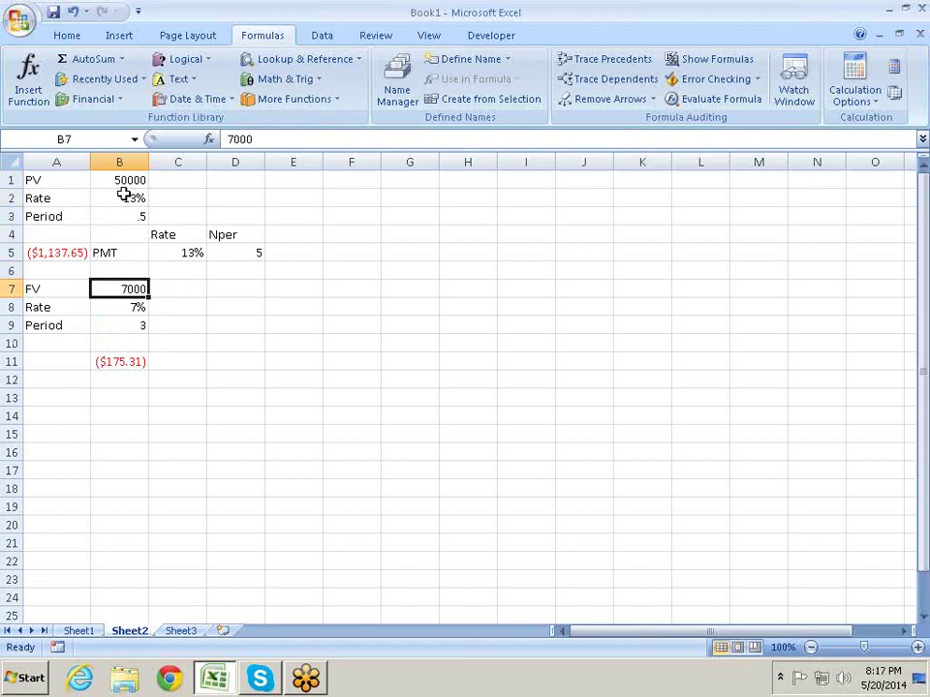
pyautogui.press('Down')
pyautogui.press('Down')
pyautogui.press('Down')
pyautogui.press('Down')
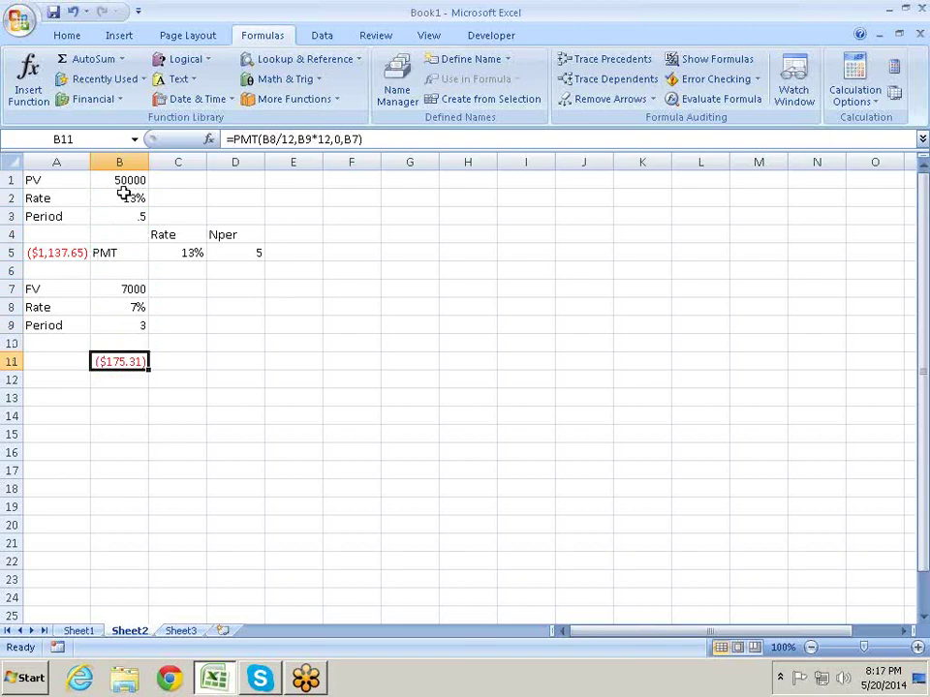
pyautogui.press('Right')
pyautogui.press('Right')
pyautogui.press('Right')
pyautogui.press('Right')
# - Enter 1800, 4 and 7% in E8, E9 and E10, then begin an entry in E12
pyautogui.press('Left')
pyautogui.press('Up')
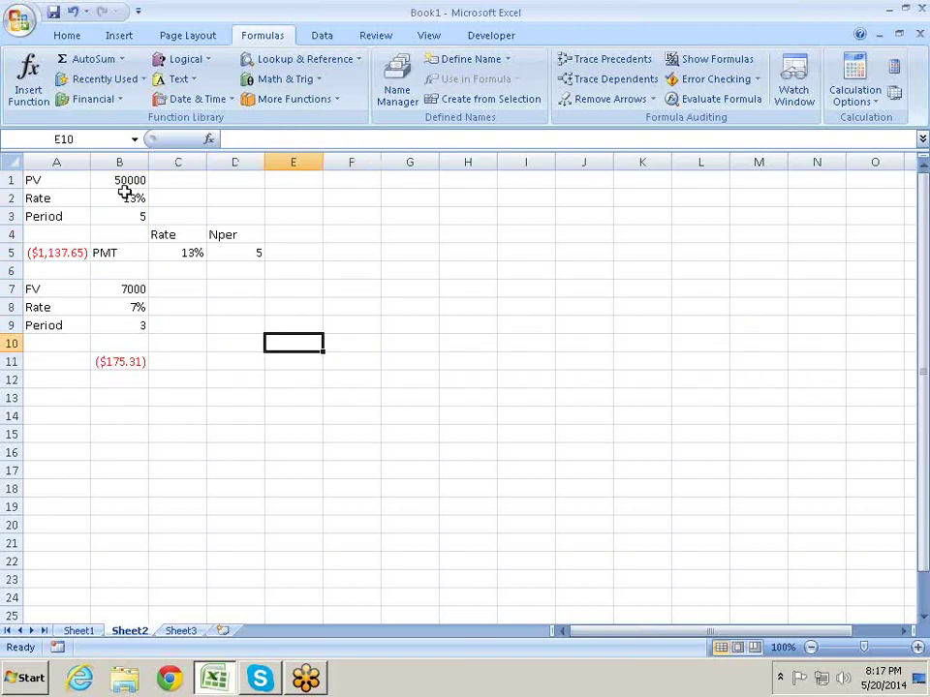
pyautogui.press('Up')
pyautogui.press('Up')
pyautogui.write('1')
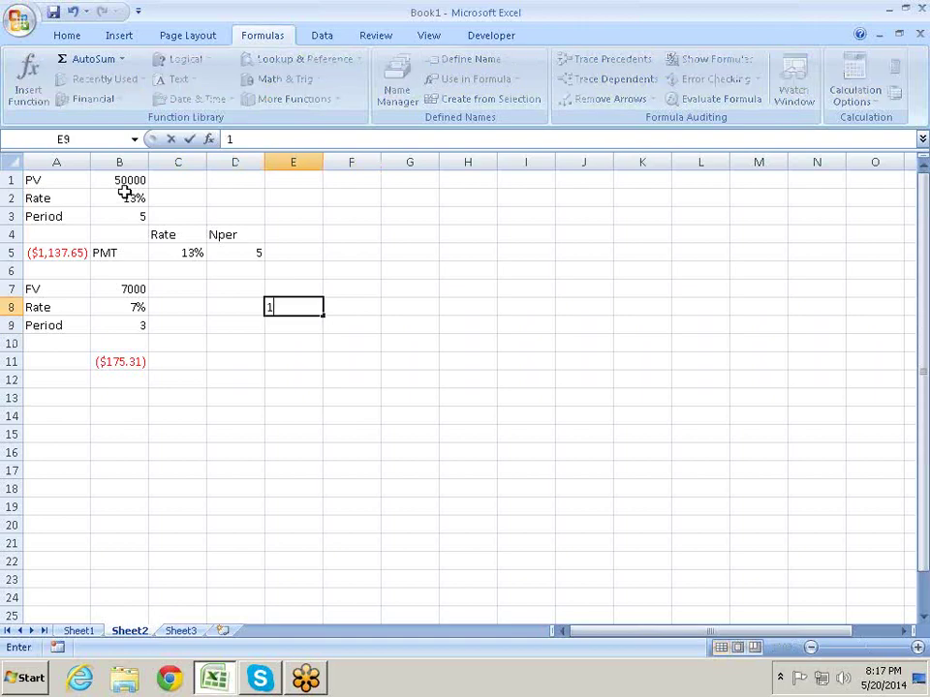
pyautogui.write('800')
pyautogui.press('Return')
pyautogui.write('4')
pyautogui.press('Return')
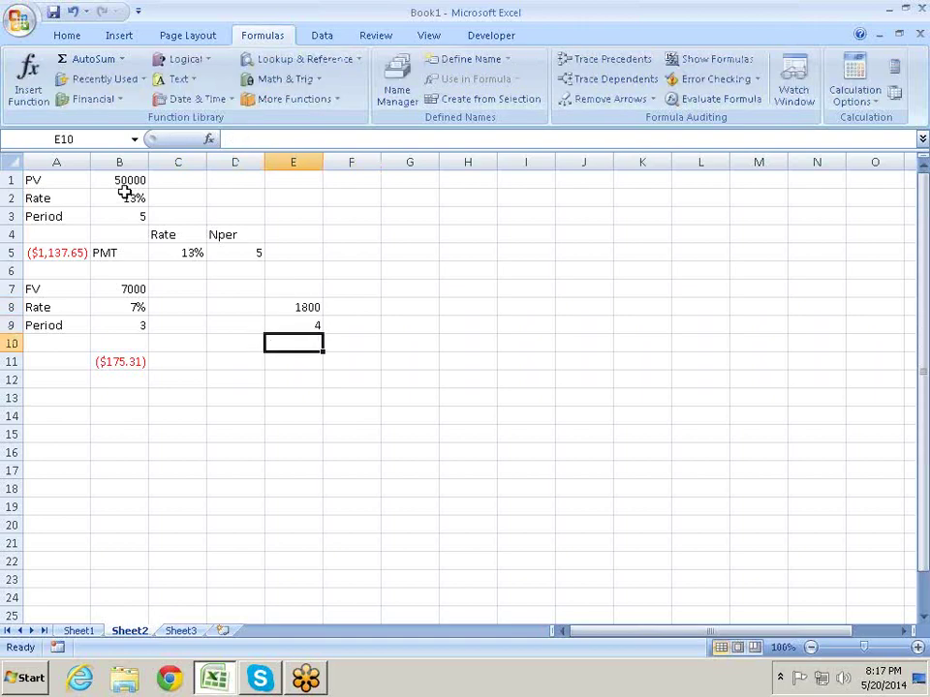
pyautogui.write('7%')
pyautogui.press('Return')
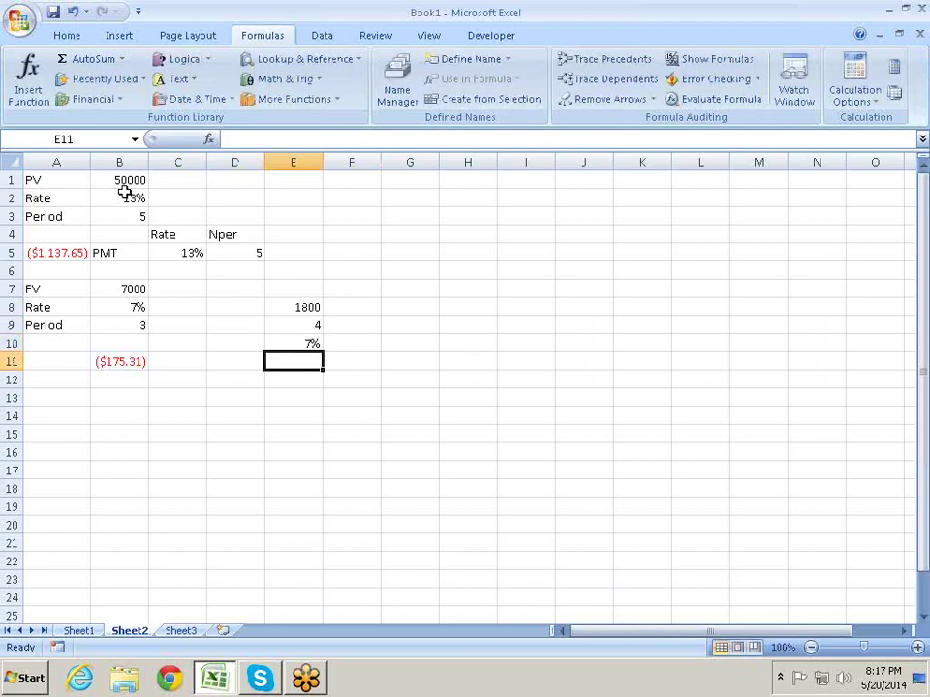
pyautogui.press('Return')
pyautogui.write('F')
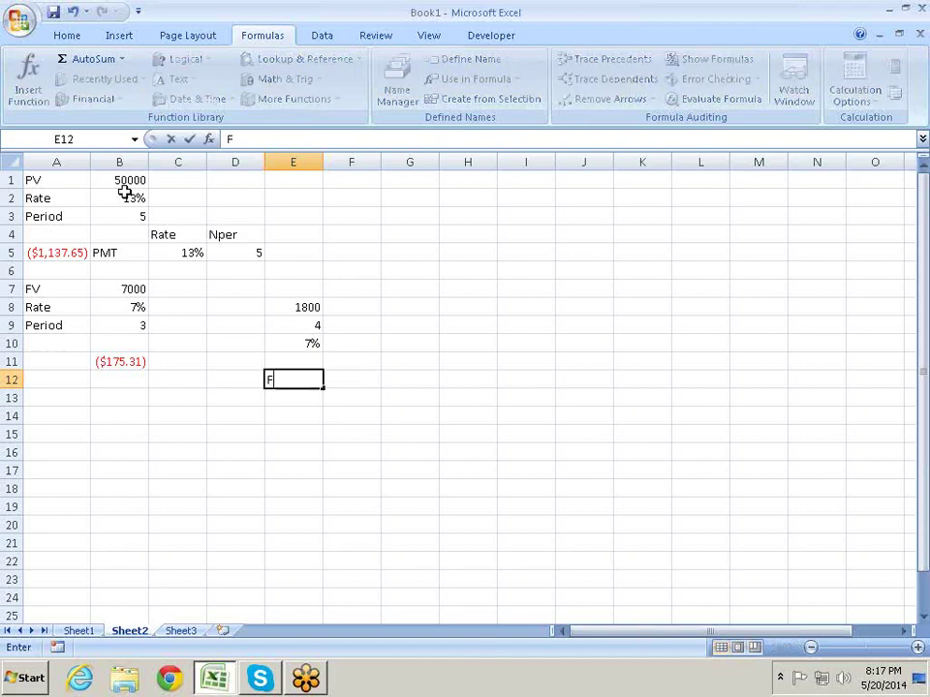
pyautogui.write('v')
# - Enter =FV(E10/12,E9*12,E8) in E12, giving a future value of ($99,376.63)
pyautogui.press('BackSpace')
pyautogui.press('BackSpace')
pyautogui.write('=')
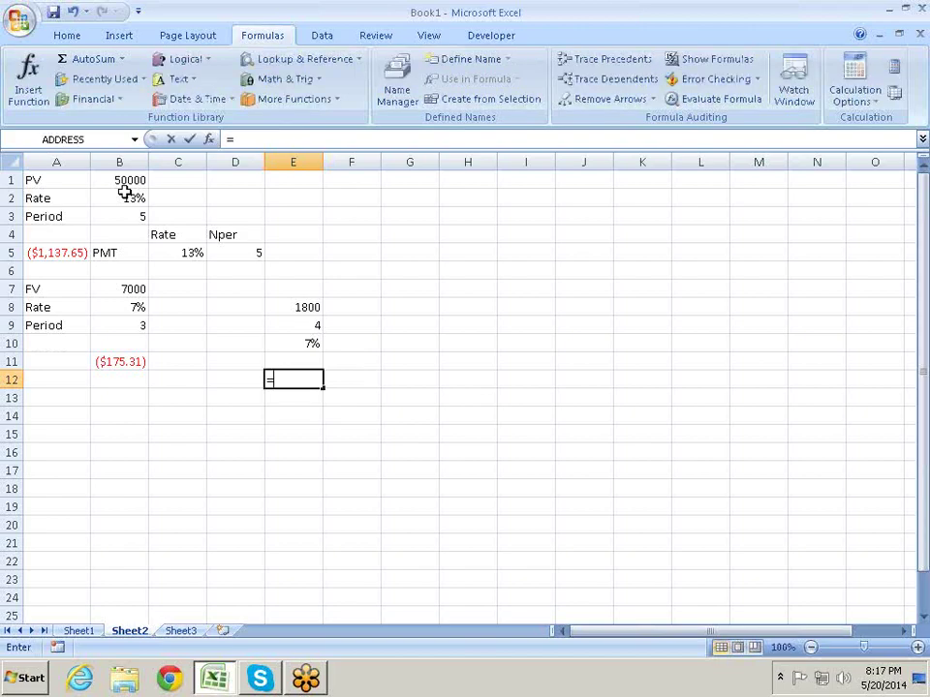
pyautogui.write('fv')
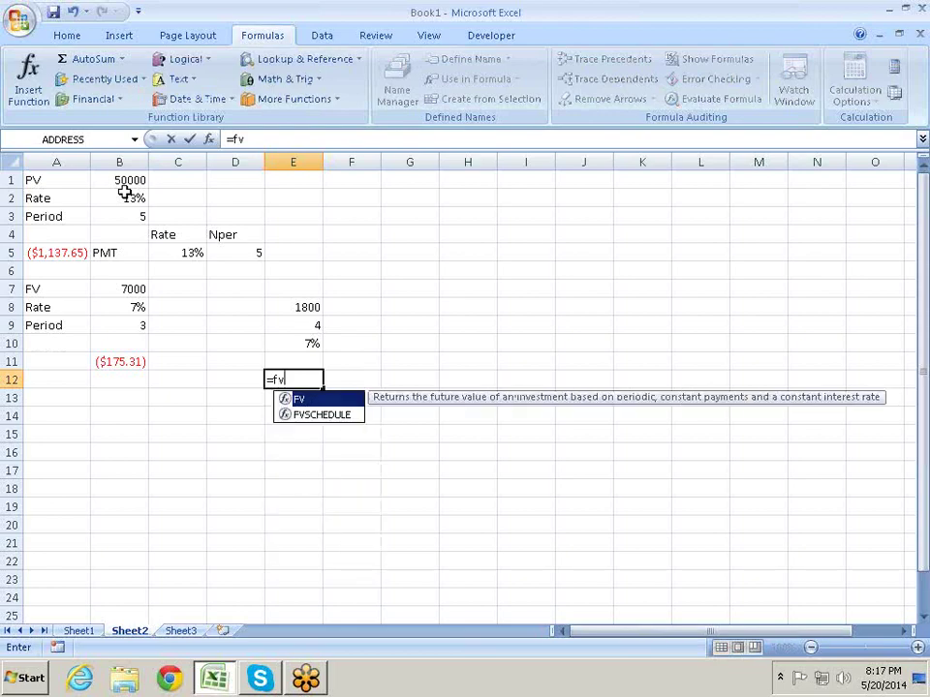
pyautogui.press('Tab')
pyautogui.press('Up')
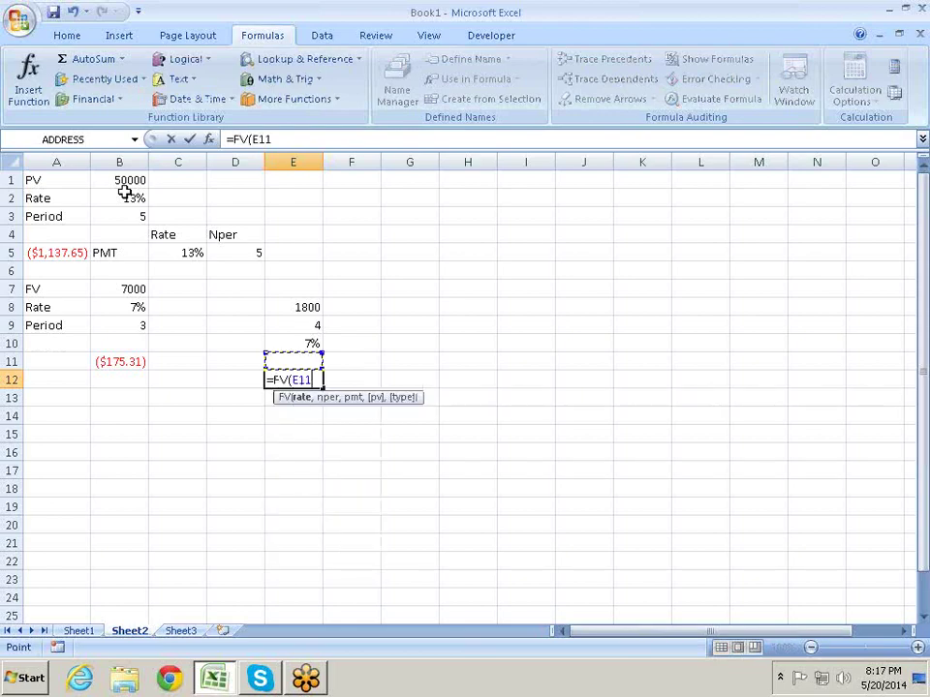
pyautogui.press('Up')
pyautogui.press('Up')
pyautogui.press('Down')
pyautogui.write('/')
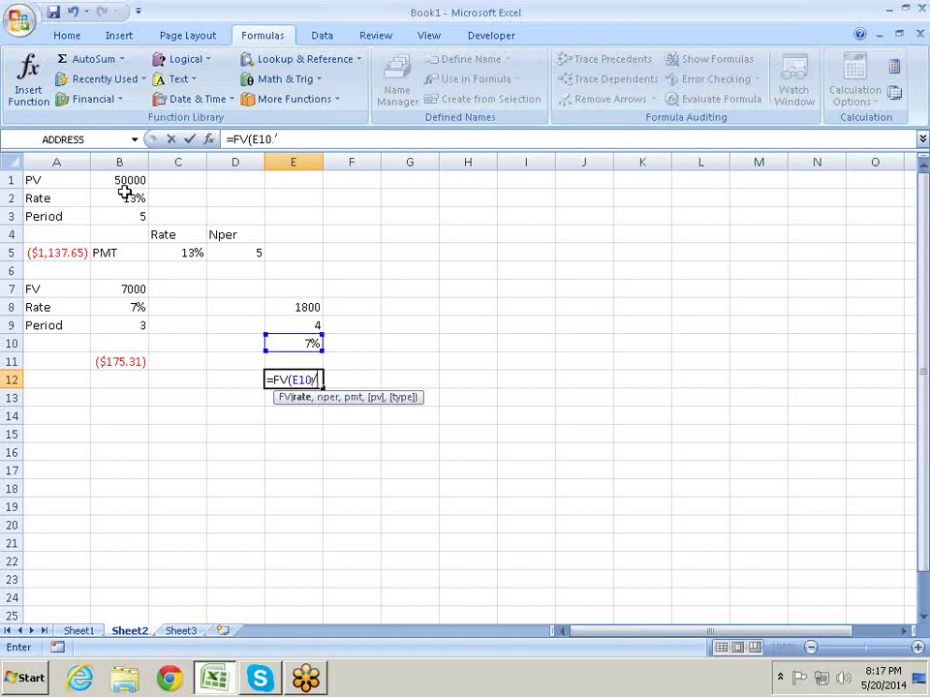
pyautogui.write('12,')
pyautogui.press('Up')
pyautogui.press('Up')
pyautogui.press('Up')
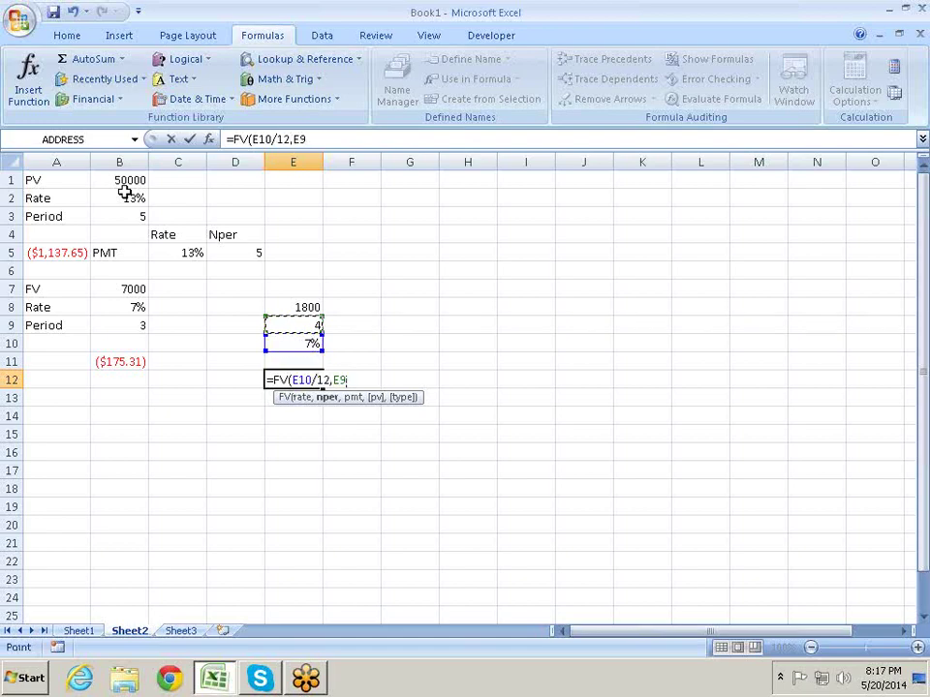
pyautogui.write('*12')
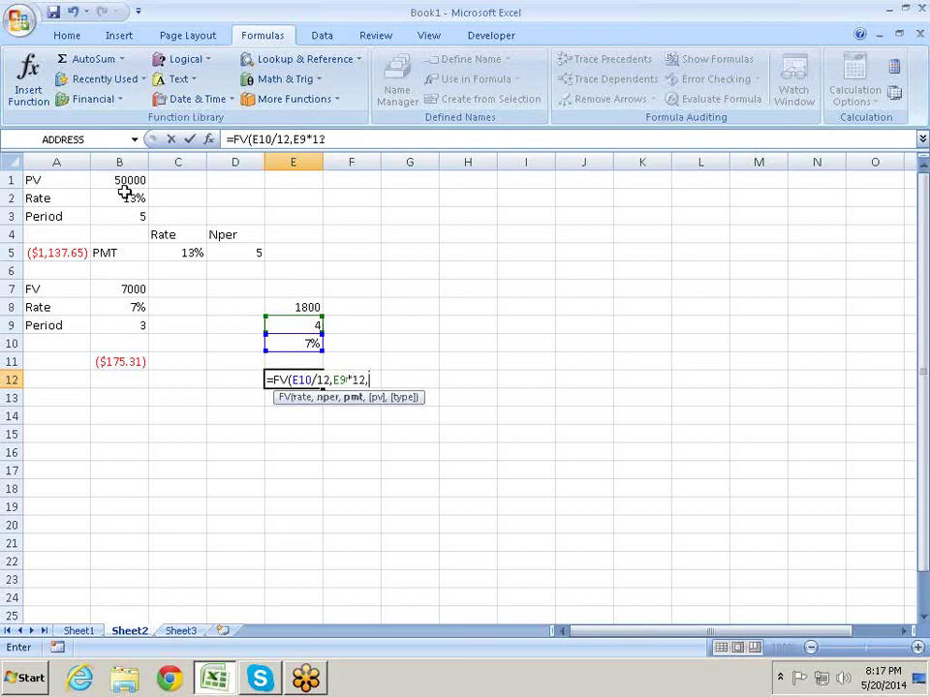
pyautogui.write(',')
pyautogui.press('Up')
pyautogui.press('Up')
pyautogui.press('Up')
pyautogui.press('Up')
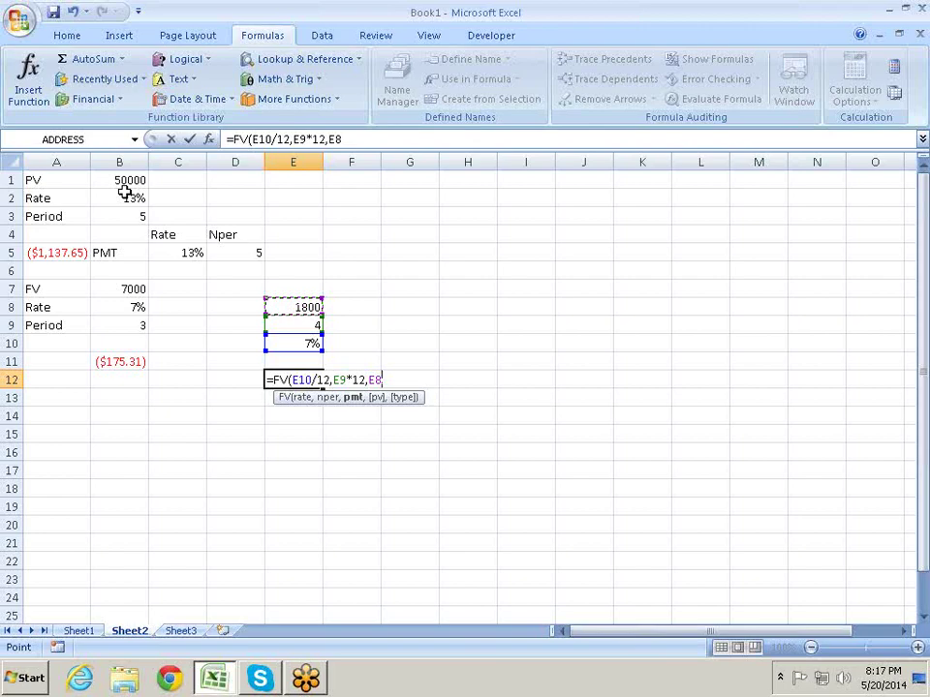
pyautogui.write(')')
pyautogui.press('Return')
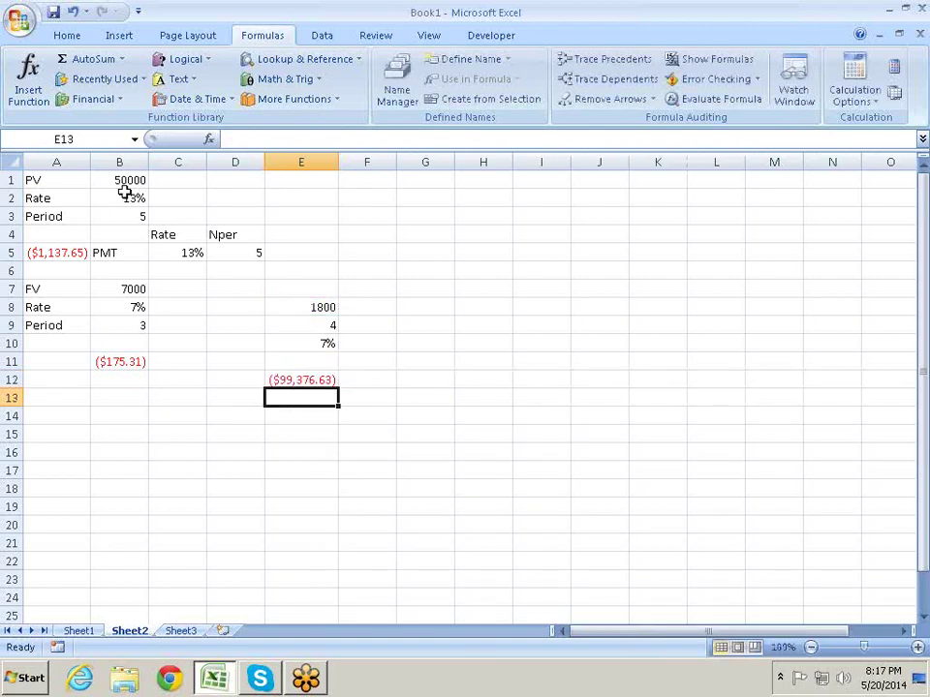
pyautogui.press('Up')
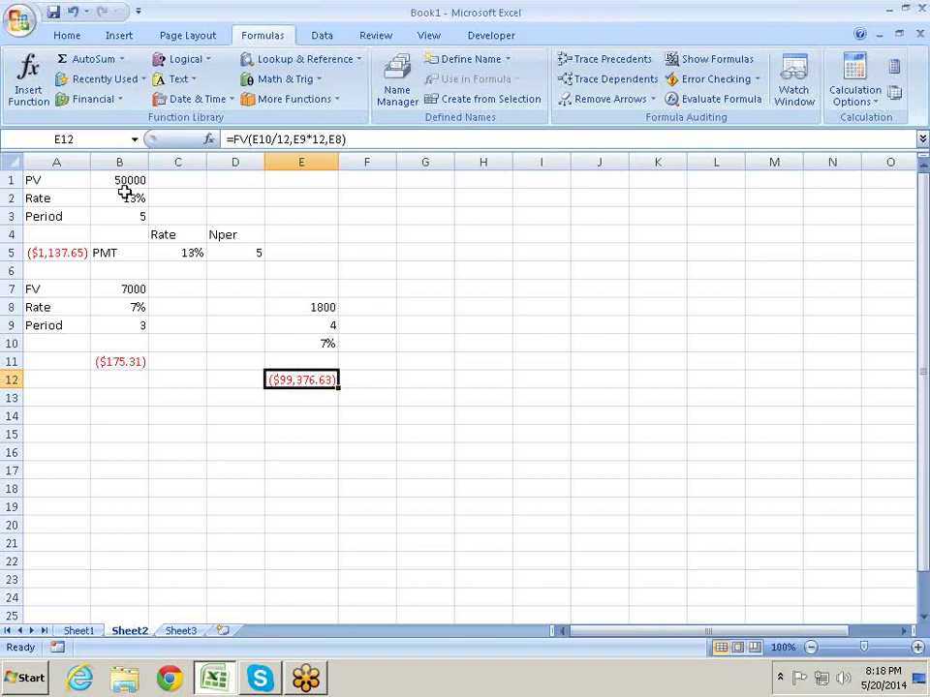
pyautogui.press('Up')
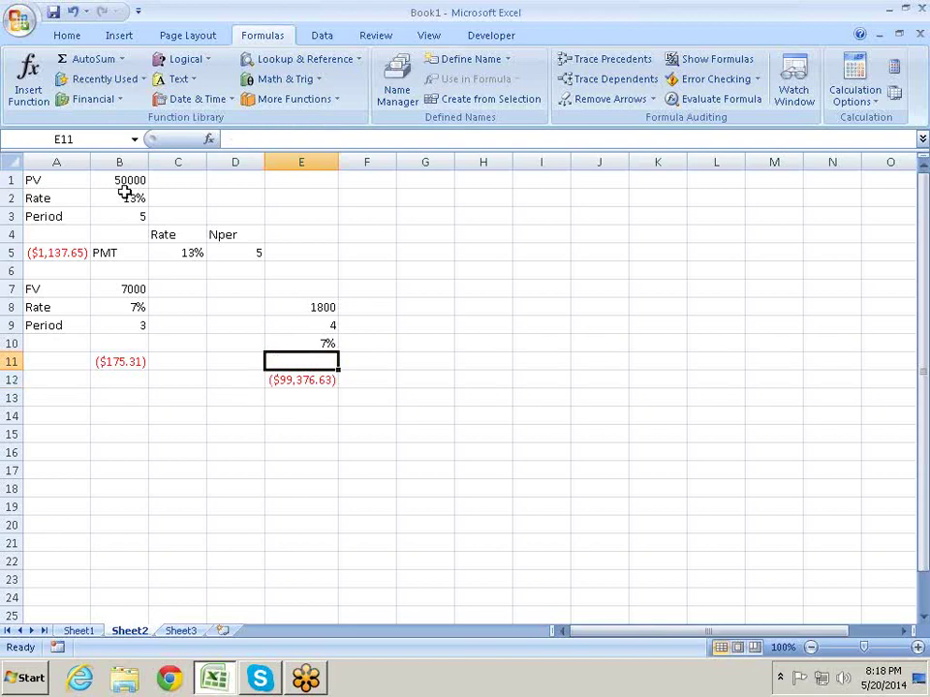
pyautogui.press('Up')
pyautogui.press('Up')
pyautogui.press('Up')
pyautogui.press('Right')
pyautogui.press('Right')
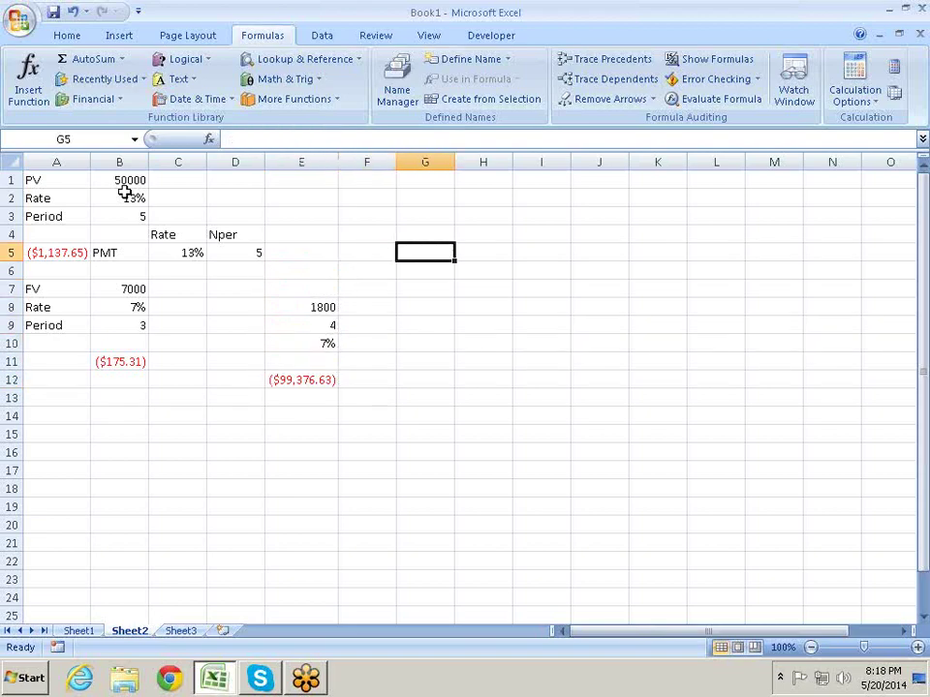
pyautogui.press('Left')
pyautogui.press('Left')
pyautogui.press('Left')
pyautogui.press('Up')
pyautogui.press('Down')
pyautogui.press('Down')
pyautogui.press('Down')
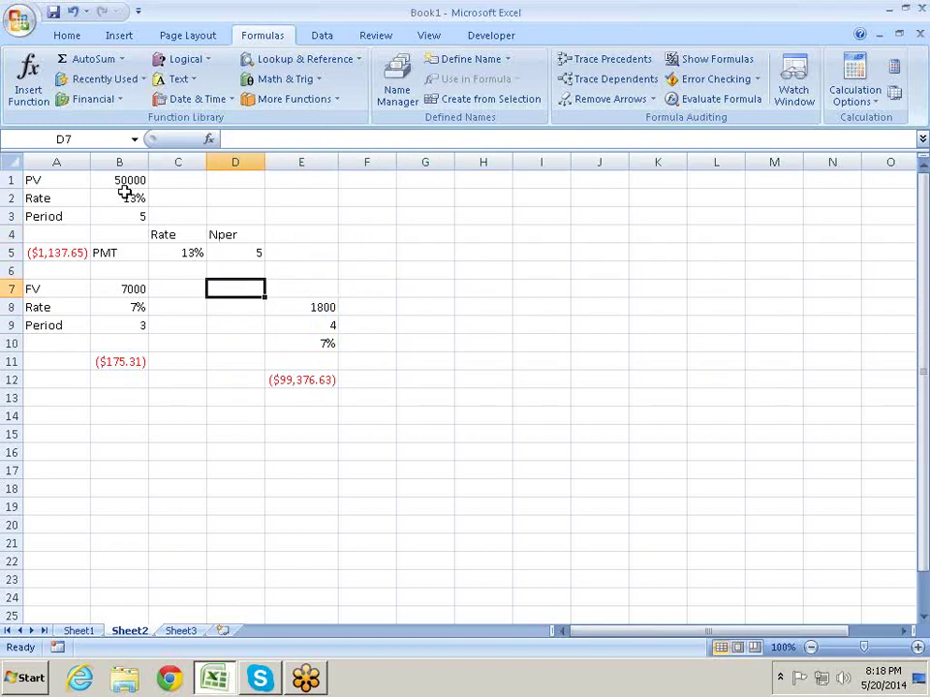
pyautogui.press('Right')
pyautogui.press('Down')
pyautogui.press('Down')
pyautogui.press('Down')
pyautogui.press('Down')
pyautogui.press('Down')
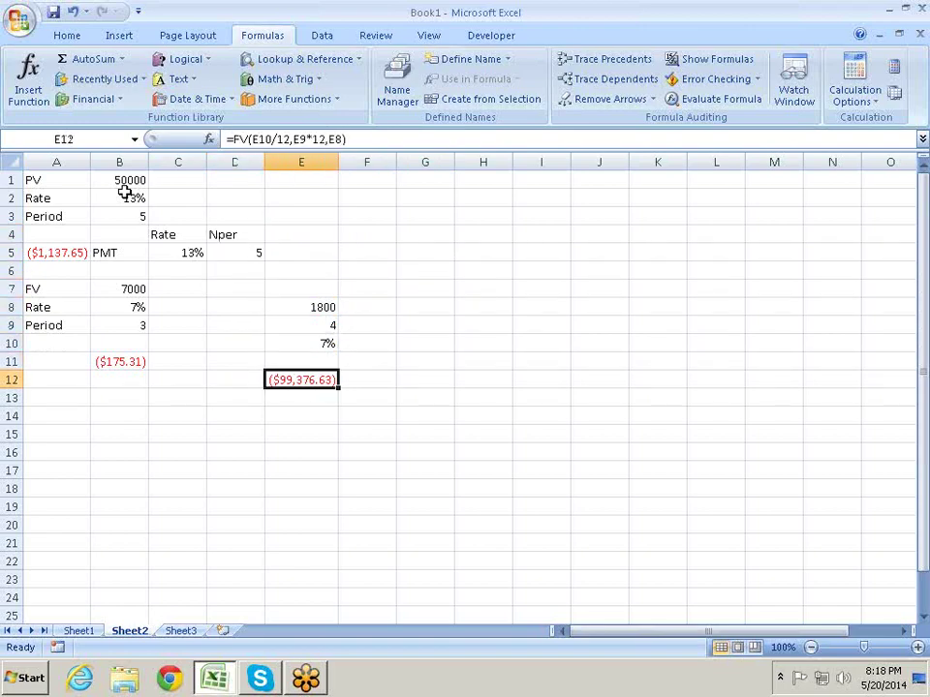
pyautogui.press('Up')
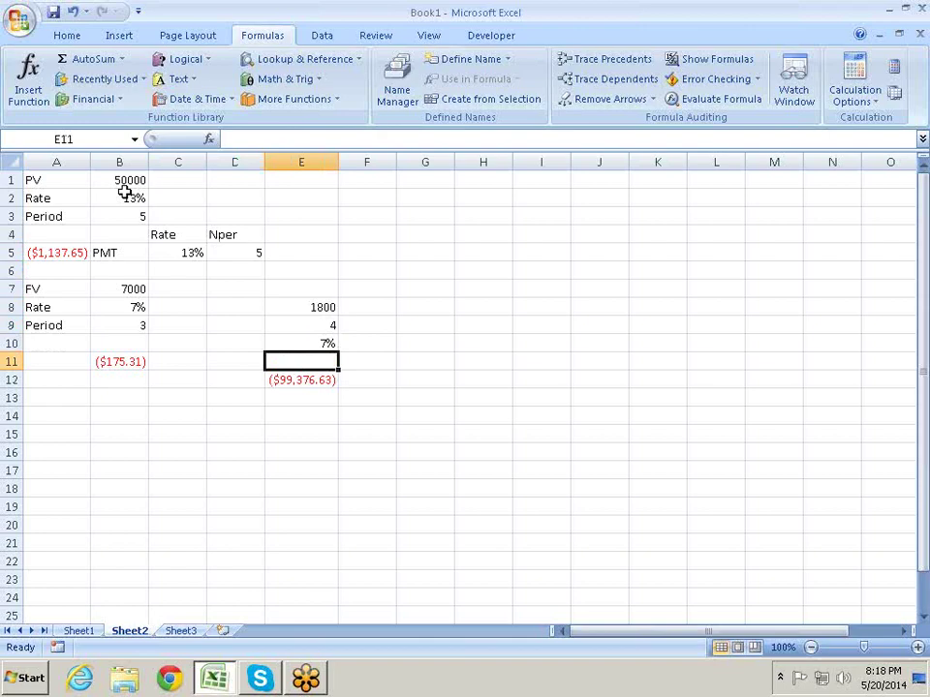
pyautogui.press('Up')
pyautogui.press('Up')
pyautogui.press('Up')
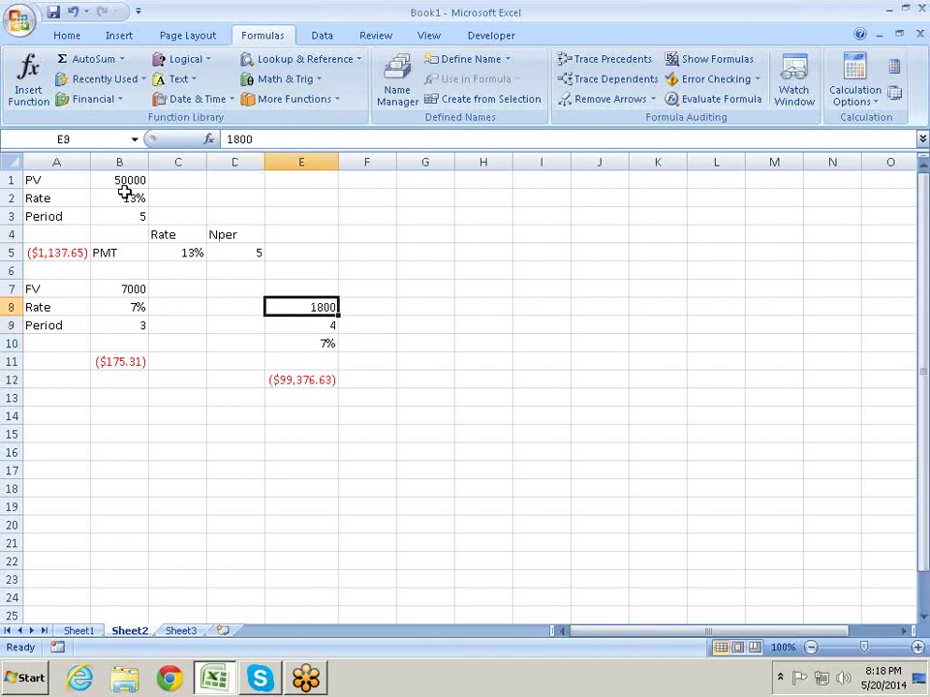
pyautogui.press('Right')
pyautogui.press('Right')
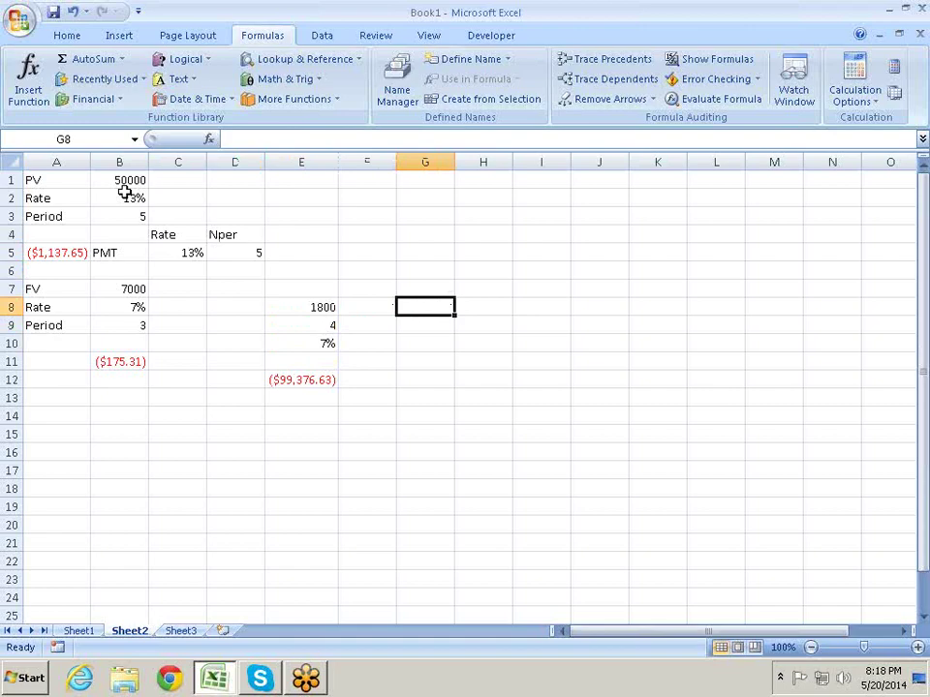
pyautogui.press('Left')
pyautogui.press('Left')
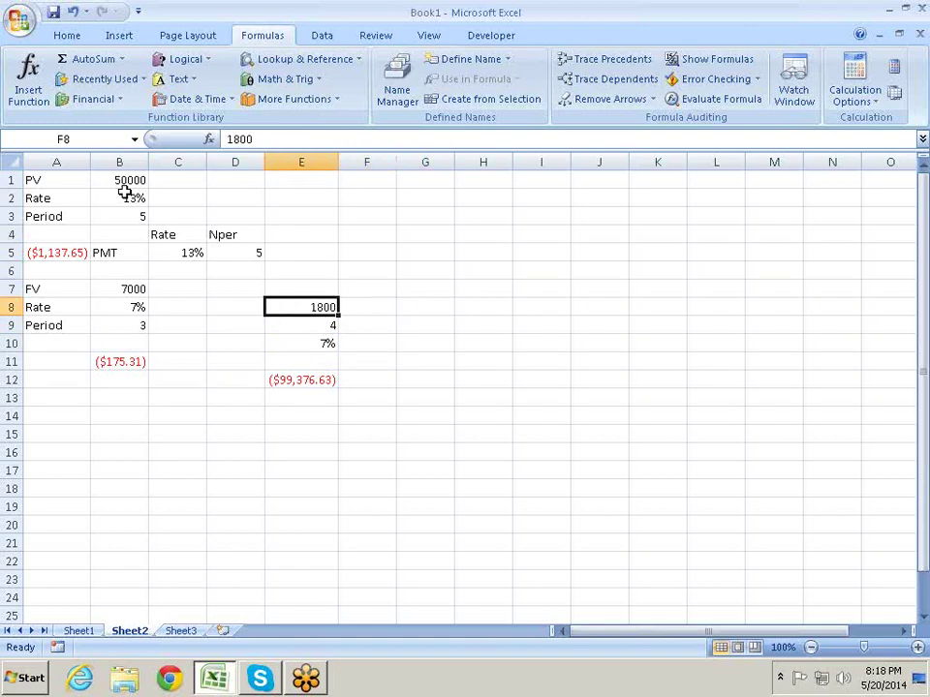
pyautogui.press('Right')
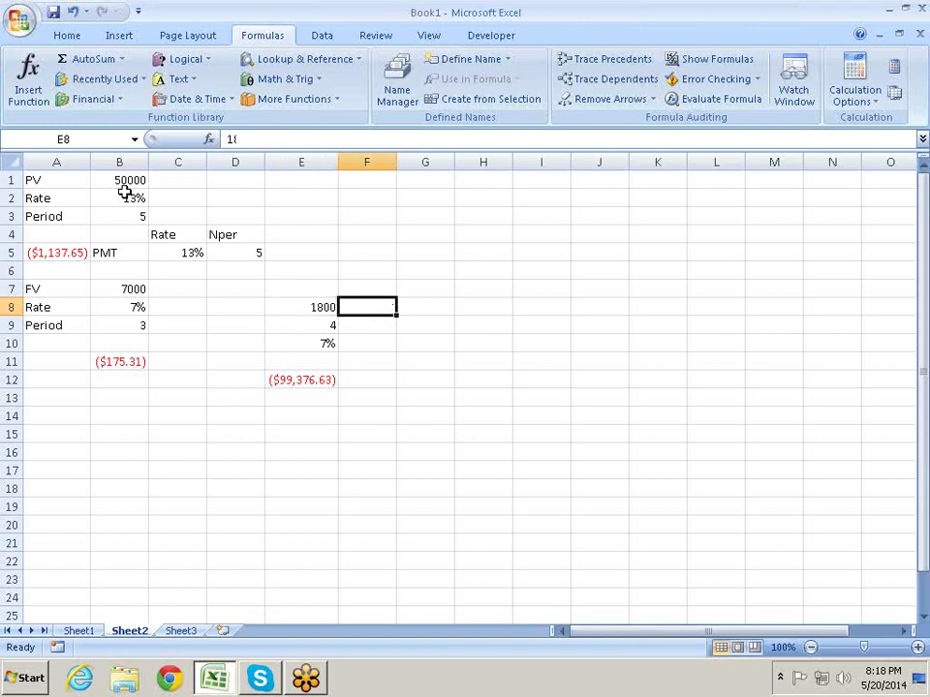
pyautogui.press('Left')
pyautogui.press('Down')
pyautogui.press('Down')
pyautogui.press('Down')
pyautogui.press('Down')
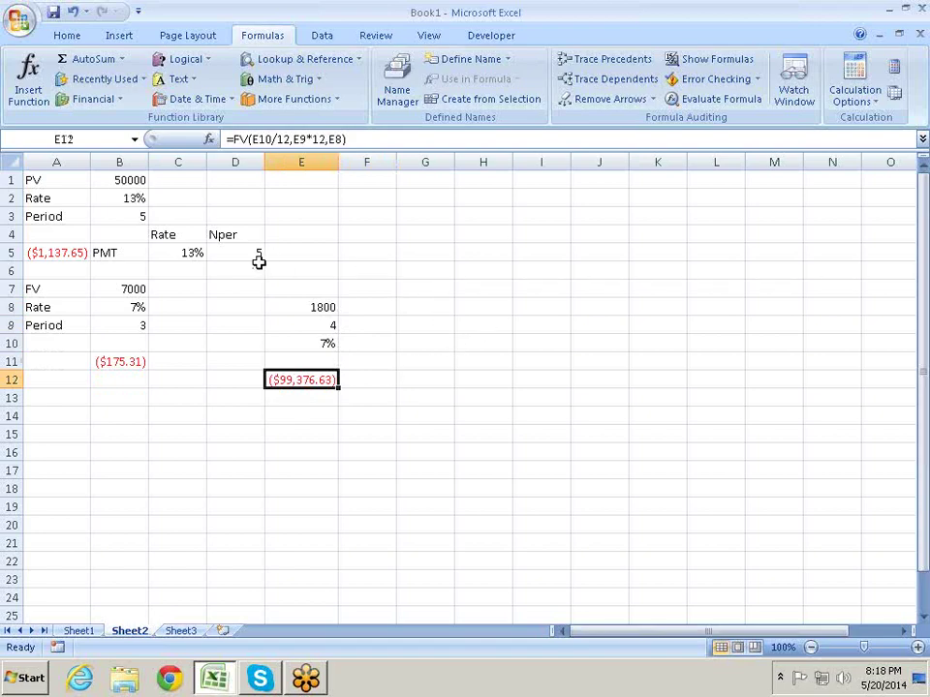
pyautogui.moveTo(320, 327); pyautogui.dragTo(327, 344)
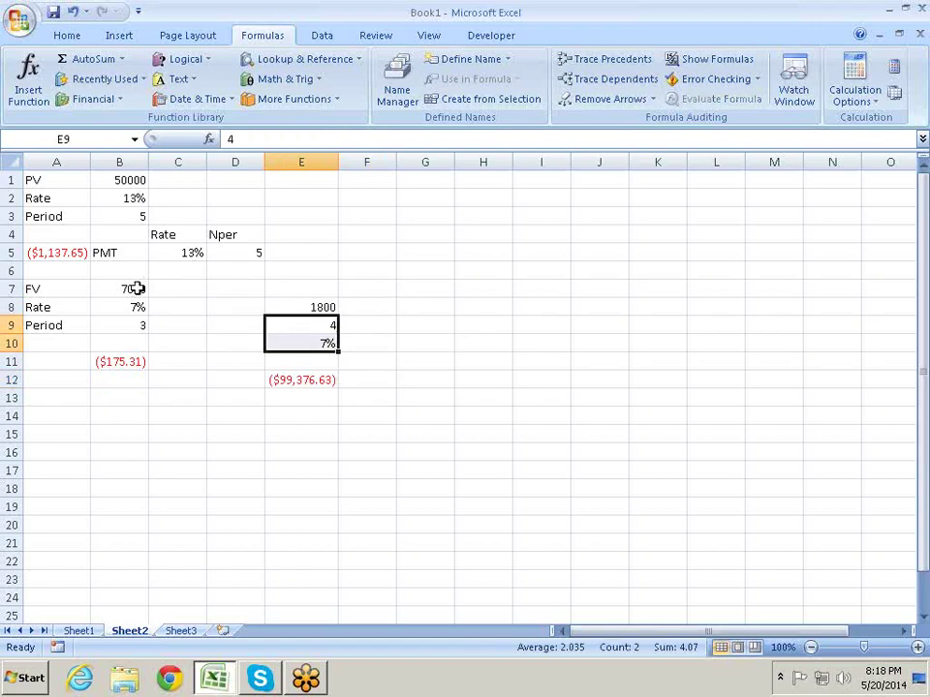
pyautogui.moveTo(136, 288); pyautogui.dragTo(141, 321)
pyautogui.moveTo(137, 184); pyautogui.dragTo(135, 211)
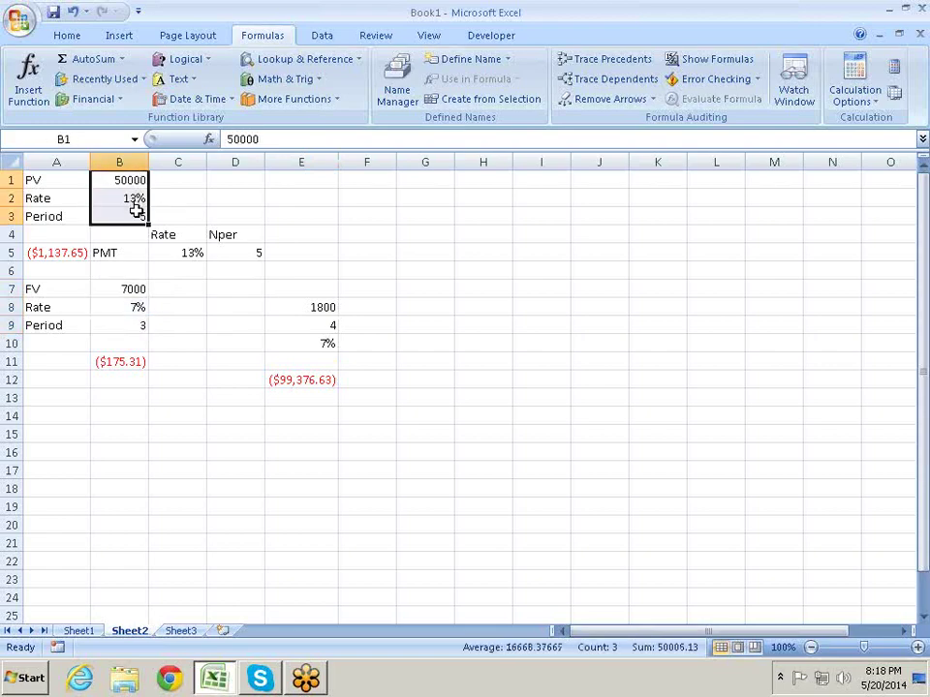
pyautogui.moveTo(326, 307); pyautogui.dragTo(329, 343)
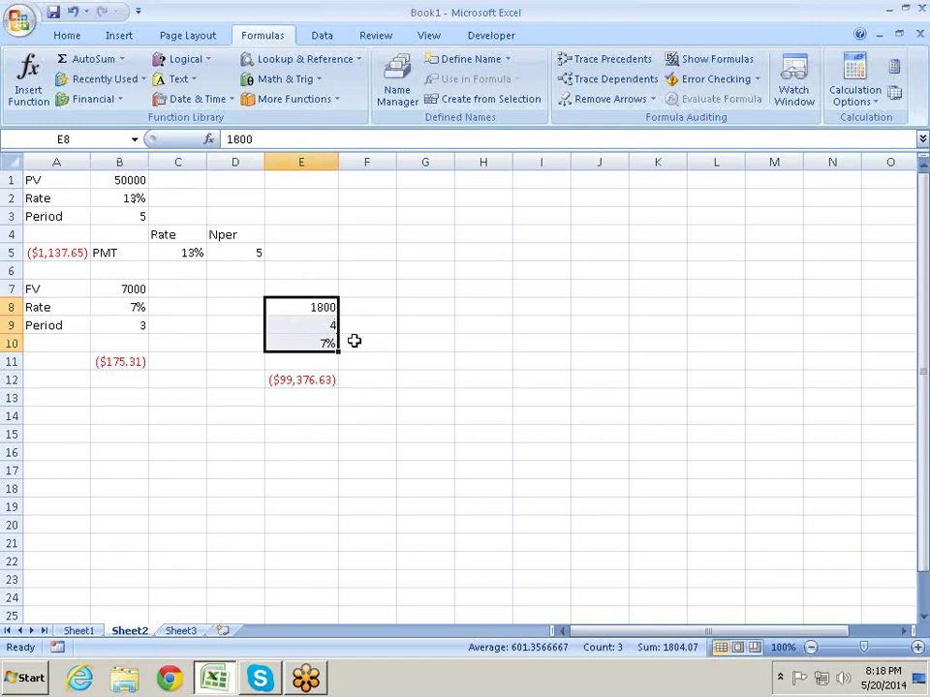
pyautogui.click(326, 377)
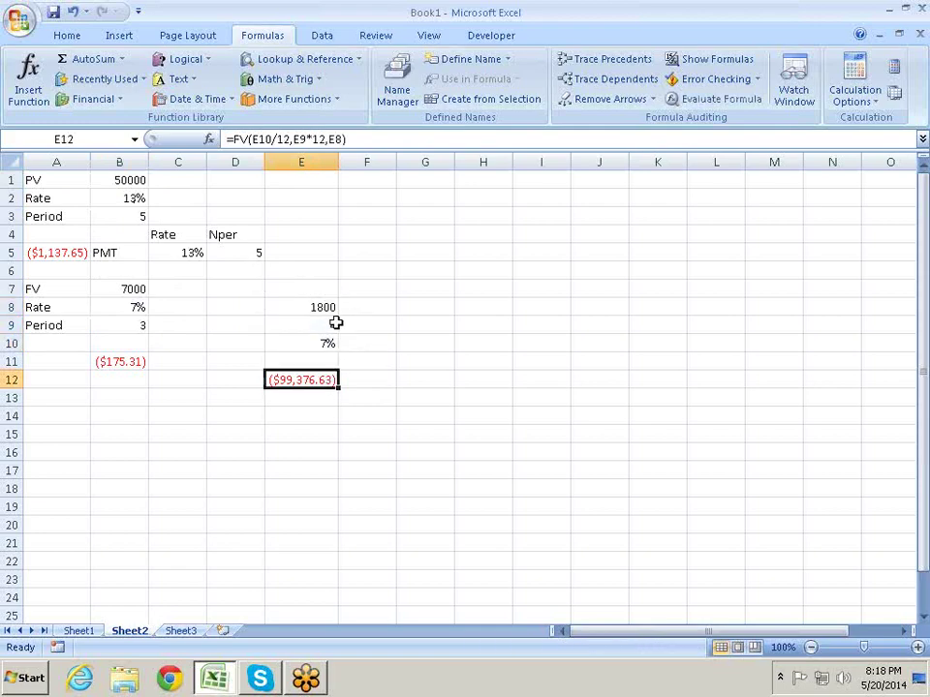
pyautogui.click(329, 325)
pyautogui.click(325, 307)
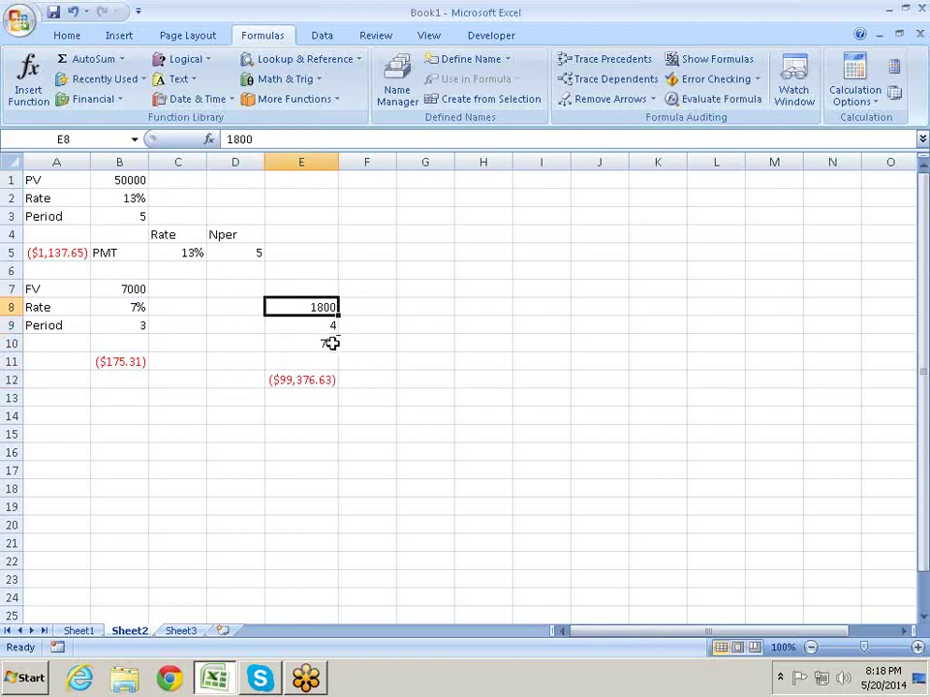
pyautogui.click(328, 343)
pyautogui.click(325, 308)
# - Enter =PV(B2/12,B3*12,A5) in E5, returning $50,000.00
pyautogui.click(330, 255)
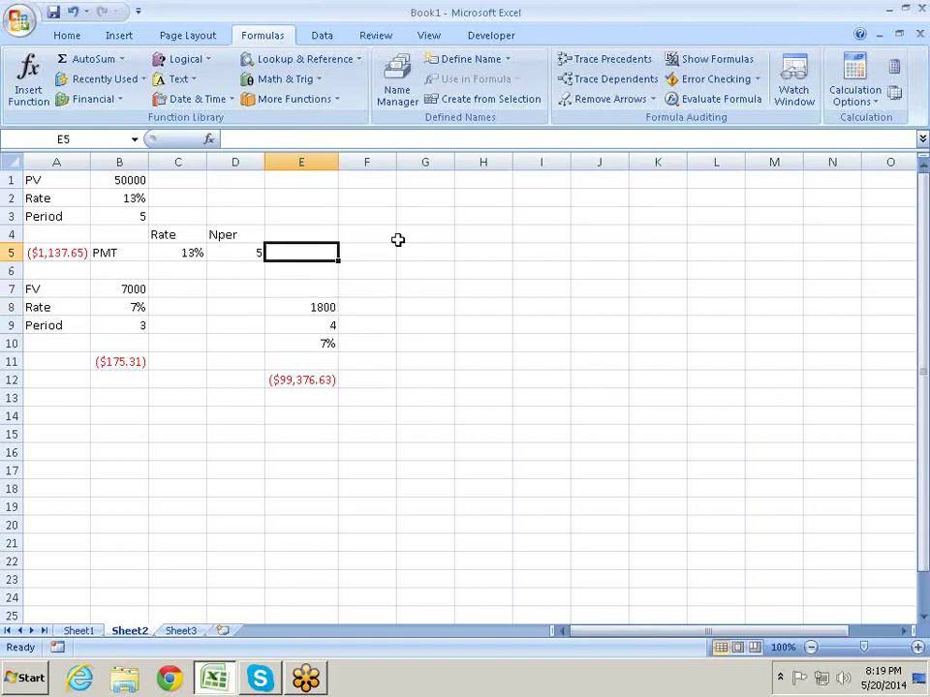
pyautogui.write('=pv')
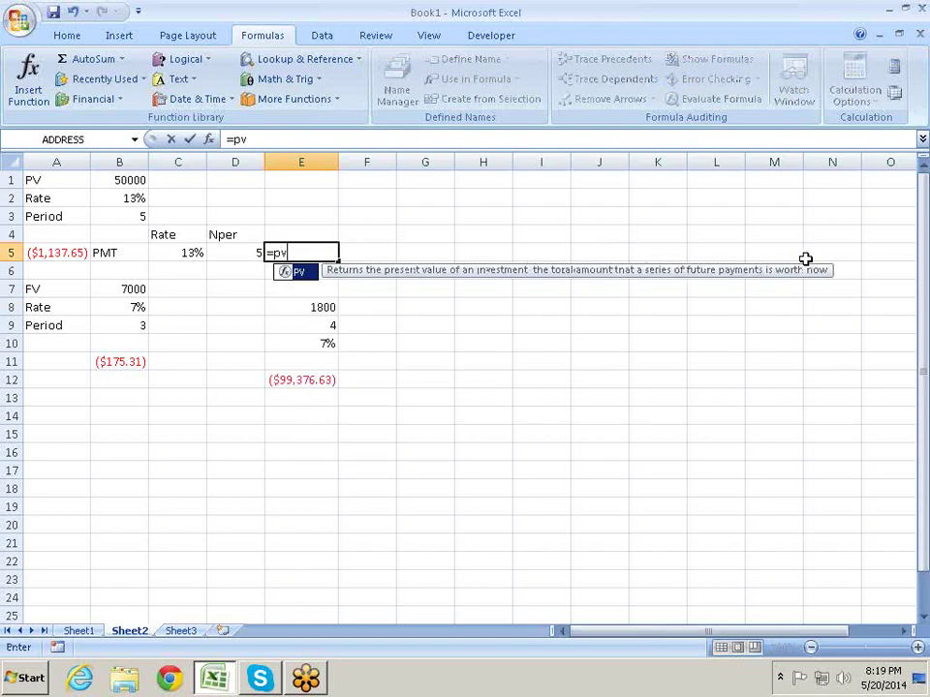
pyautogui.press('Tab')
pyautogui.press('Left')
pyautogui.press('Left')
pyautogui.press('Left')
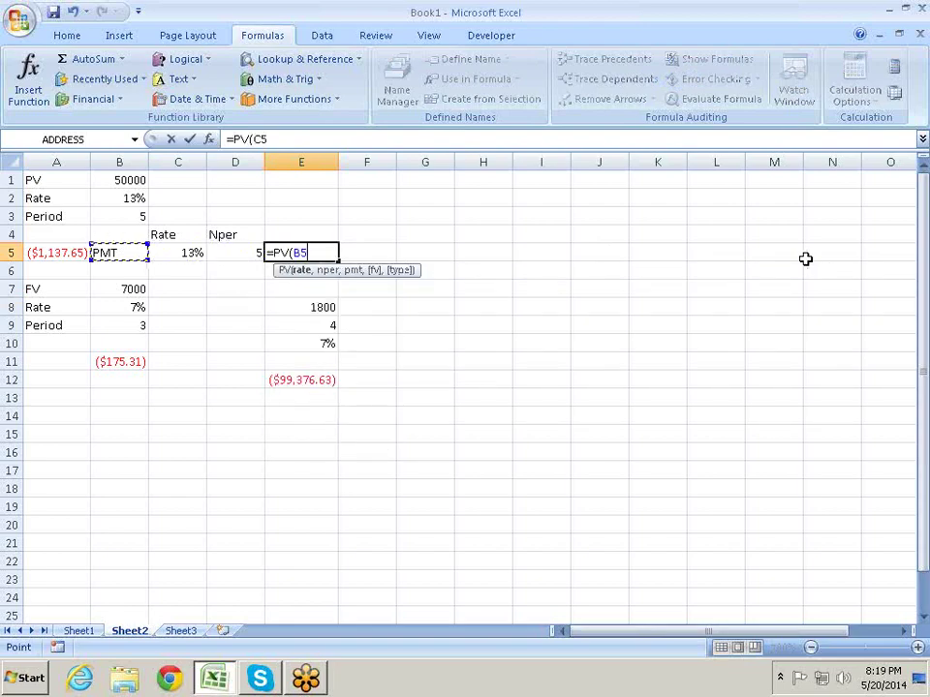
pyautogui.press('Up')
pyautogui.press('Up')
pyautogui.press('Up')
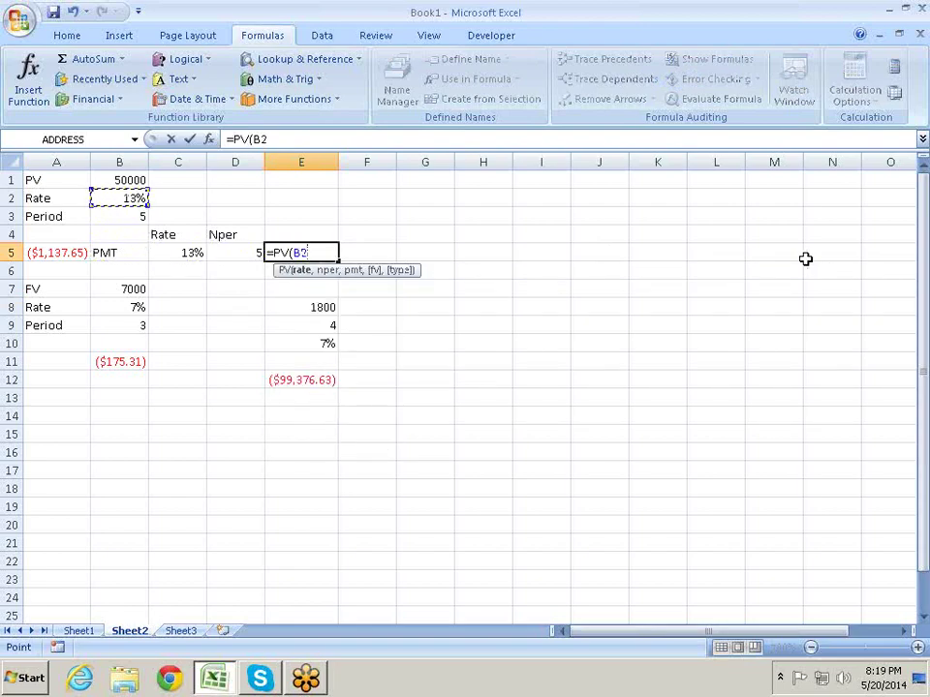
pyautogui.write('/12')
pyautogui.write(',')
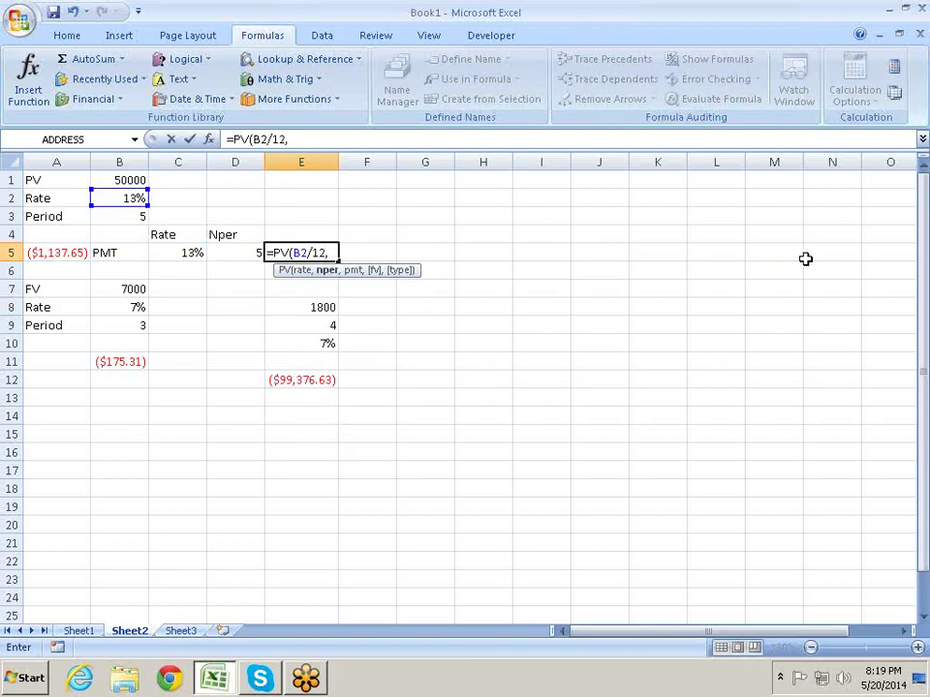
pyautogui.press('Up')
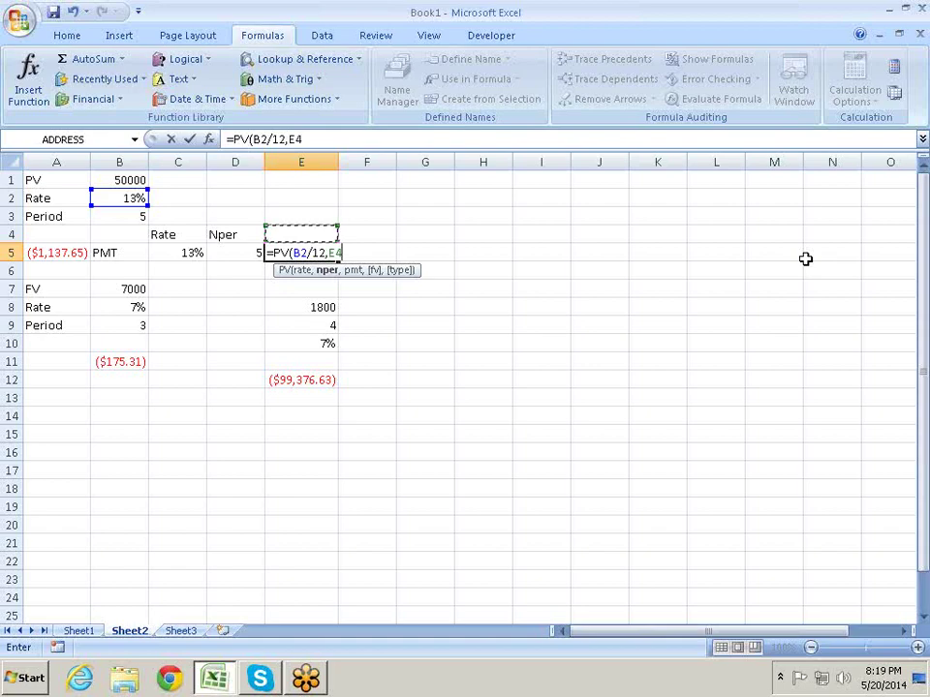
pyautogui.press('Left')
pyautogui.press('Left')
pyautogui.press('Left')
pyautogui.press('Up')
pyautogui.write('*')
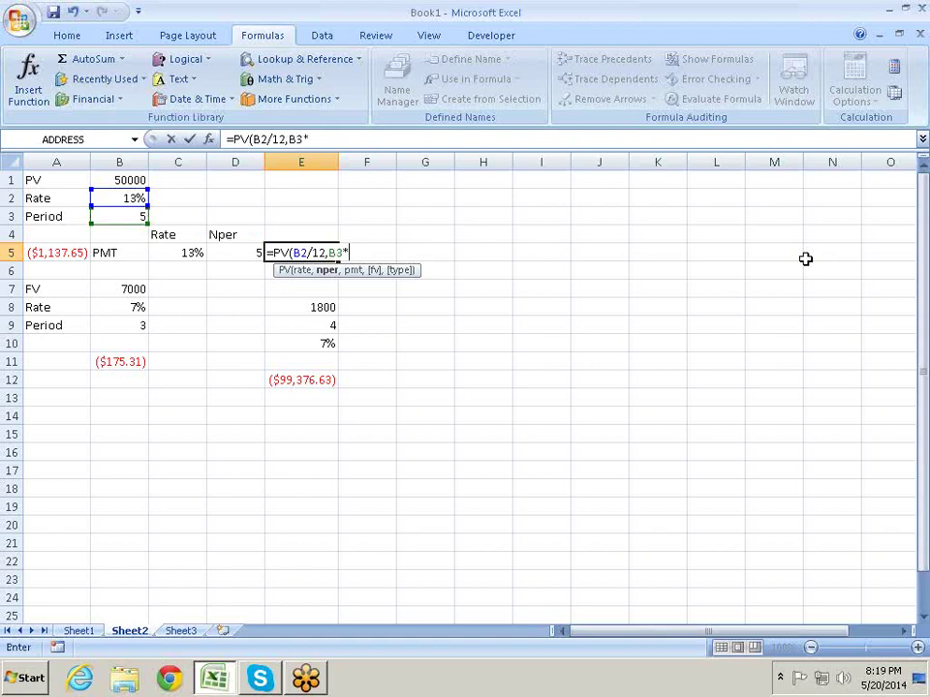
pyautogui.write('12')
pyautogui.write(',')
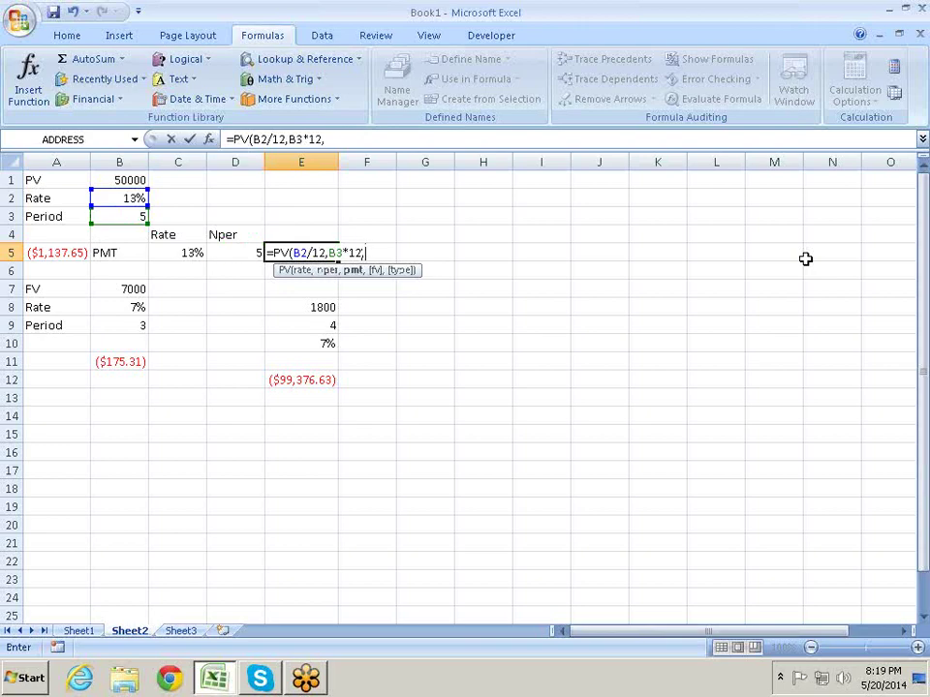
pyautogui.press('Left')
pyautogui.press('Left')
pyautogui.press('Left')
pyautogui.press('Left')
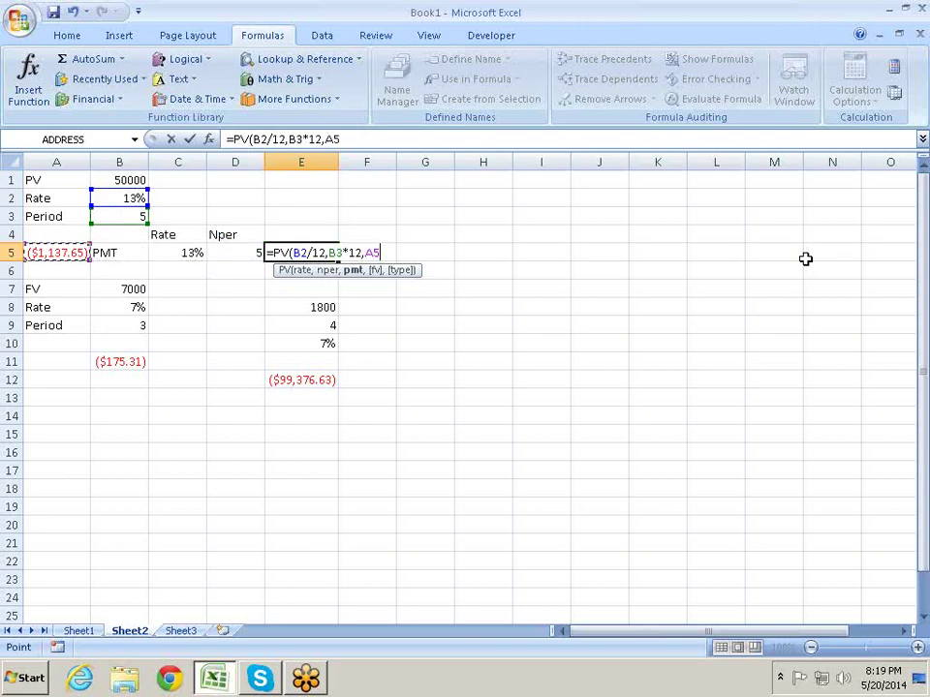
pyautogui.write(')')
pyautogui.press('Return')
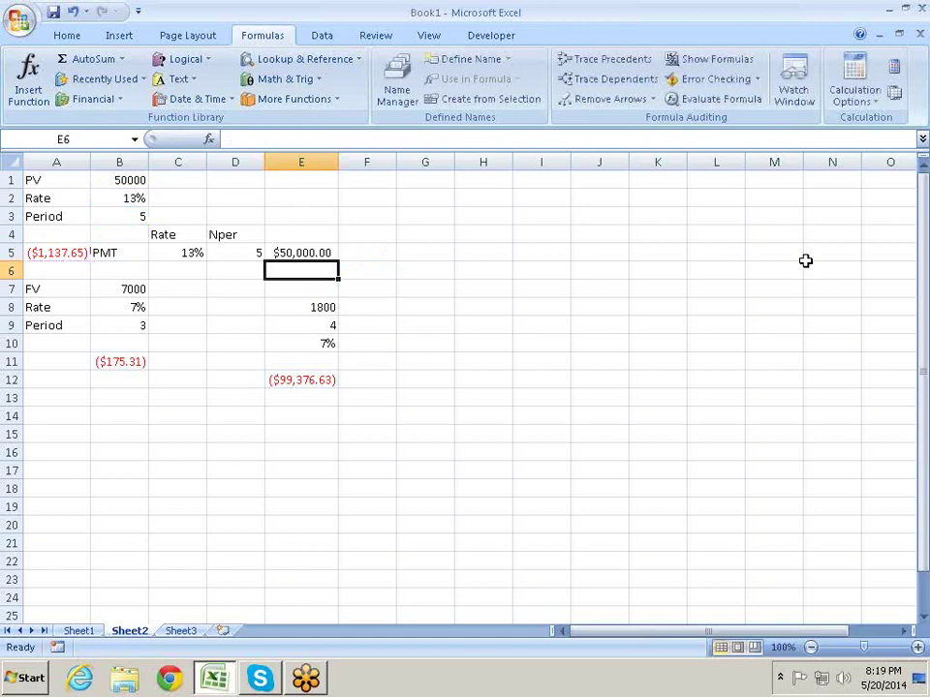
# - Add a bold PV heading in E4 above the present value result
pyautogui.press('Up')
pyautogui.press('Up')
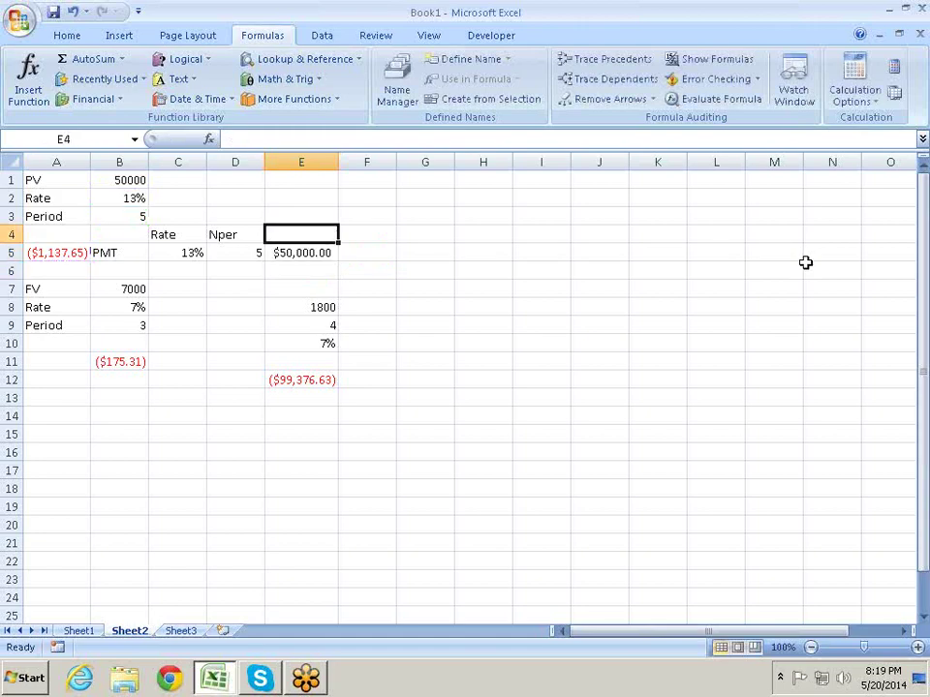
pyautogui.write('PV')
pyautogui.press('Return')
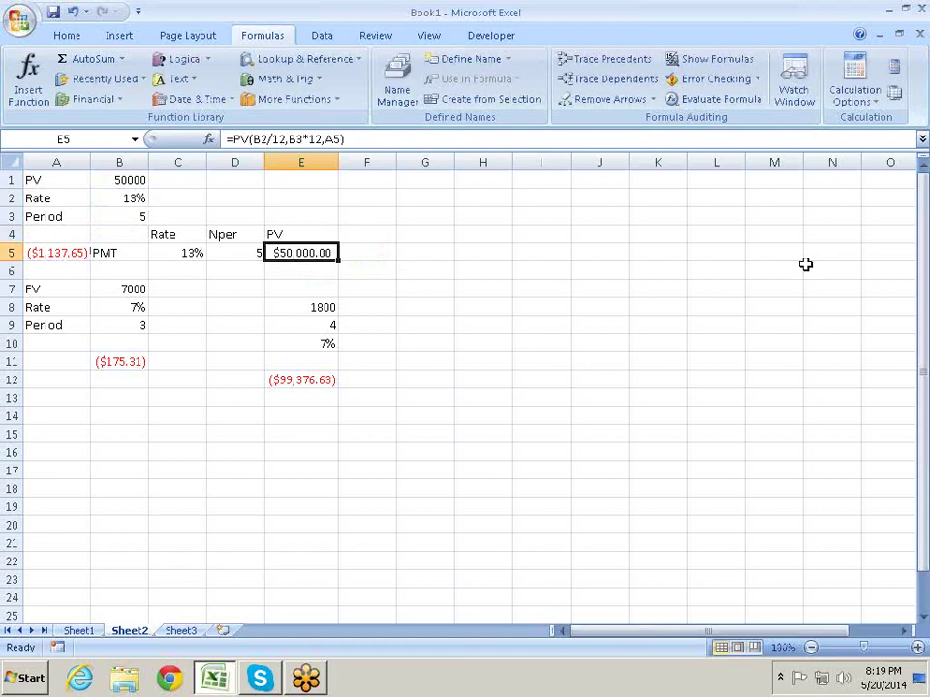
pyautogui.press('Up')
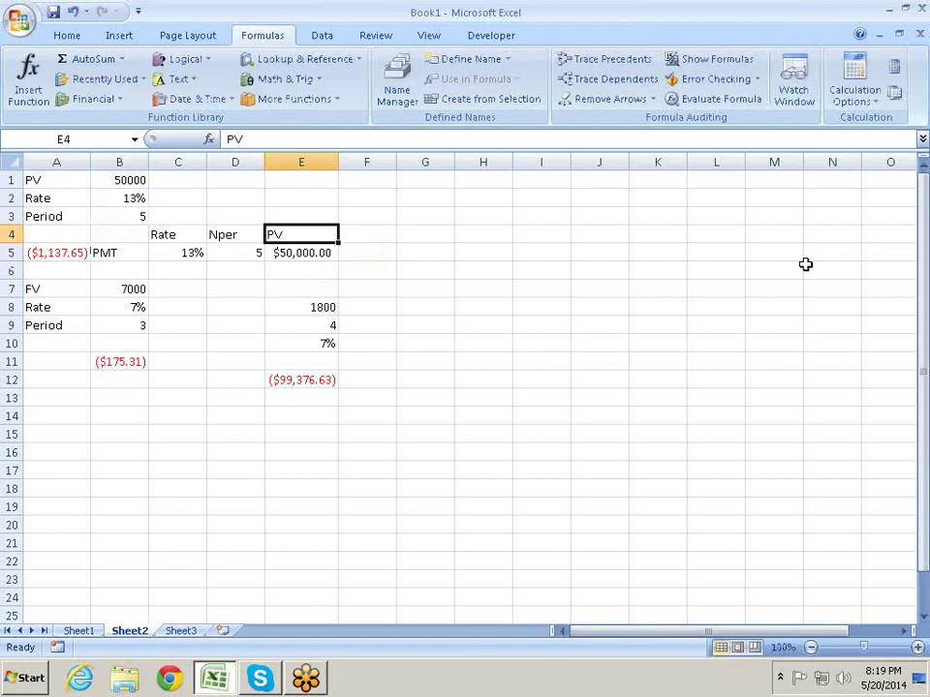
pyautogui.hotkey('ctrl', 'b')
pyautogui.press('Right')
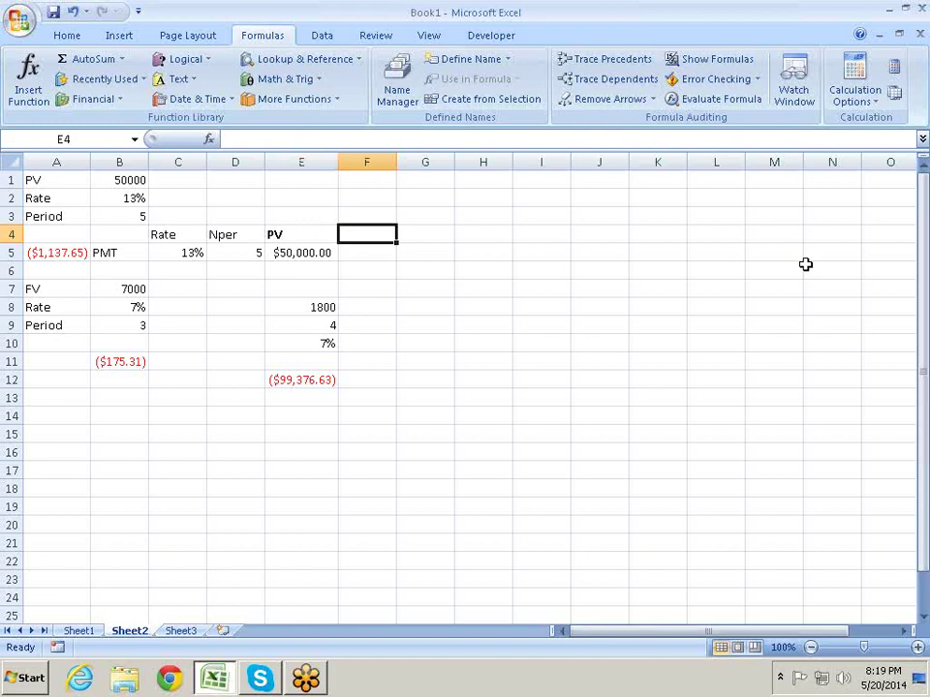
pyautogui.press('Left')
pyautogui.press('Down')
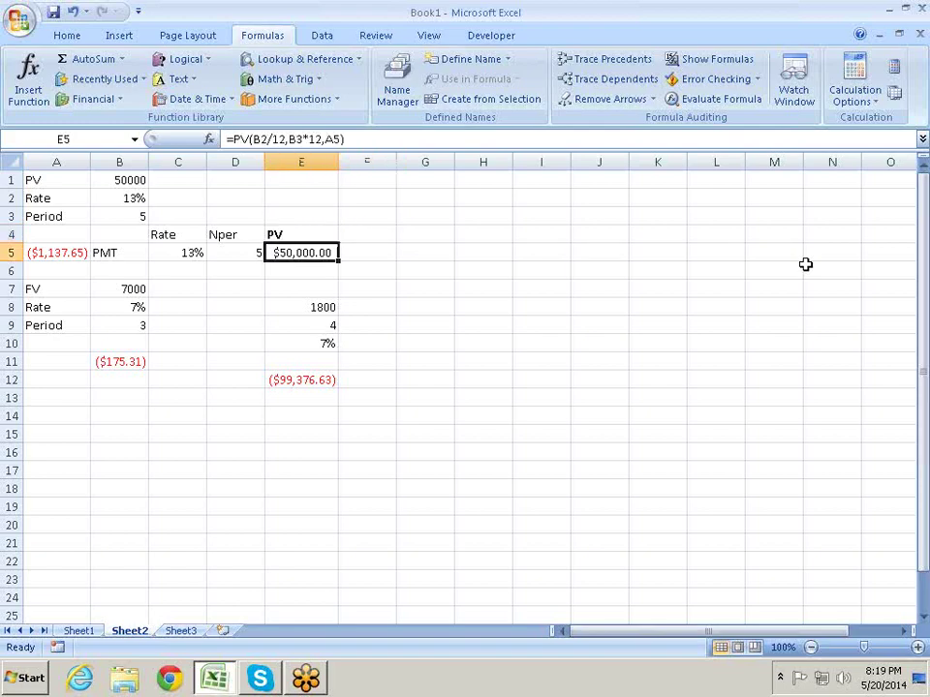
pyautogui.press('Left')
pyautogui.press('Left')
pyautogui.press('Left')
pyautogui.press('Left')
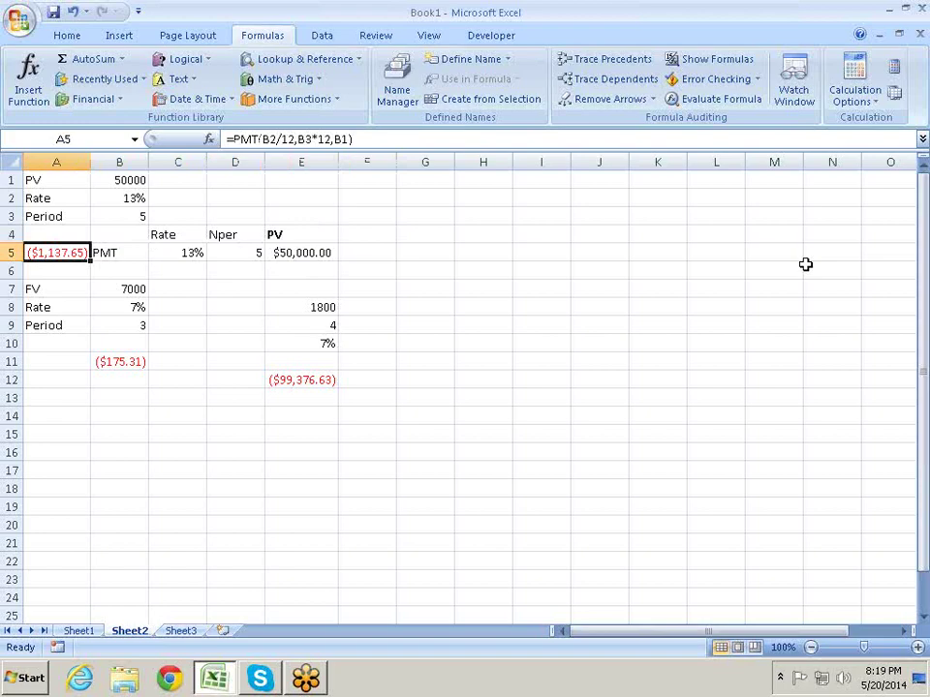
pyautogui.press('Up')
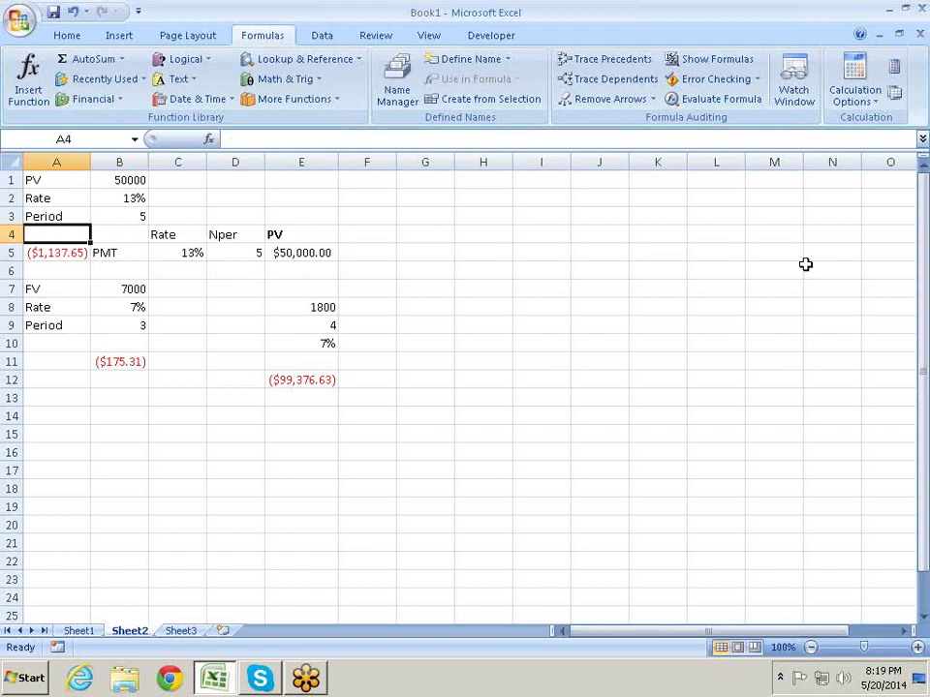
pyautogui.press('Up')
pyautogui.press('Up')
pyautogui.press('Up')
pyautogui.press('Right')
pyautogui.press('F2')
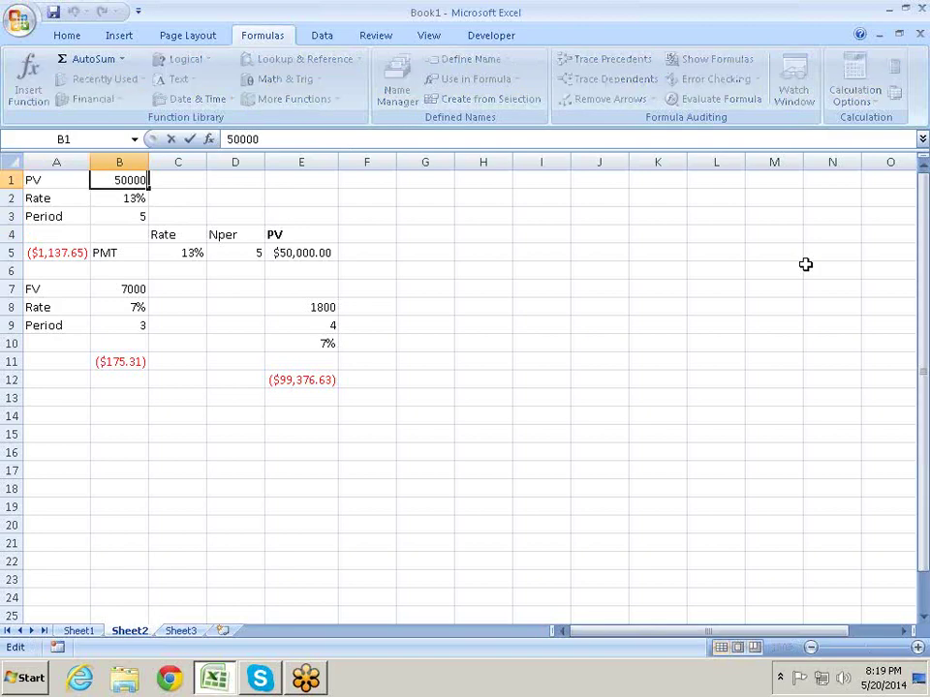
pyautogui.press('Home')
pyautogui.write('-')
pyautogui.press('Return')
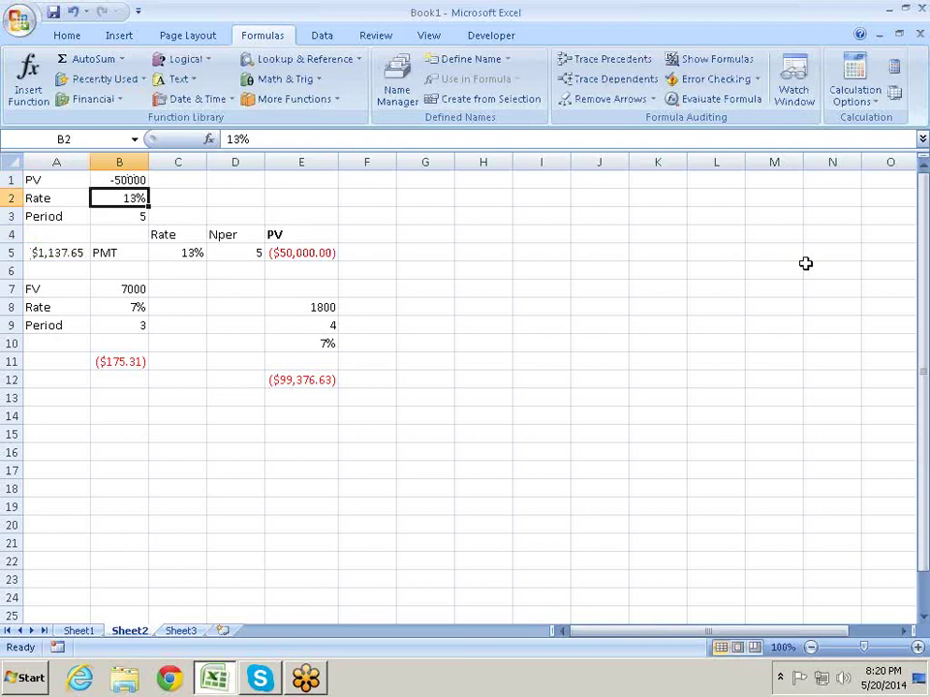
pyautogui.press('Up')
pyautogui.press('F2')
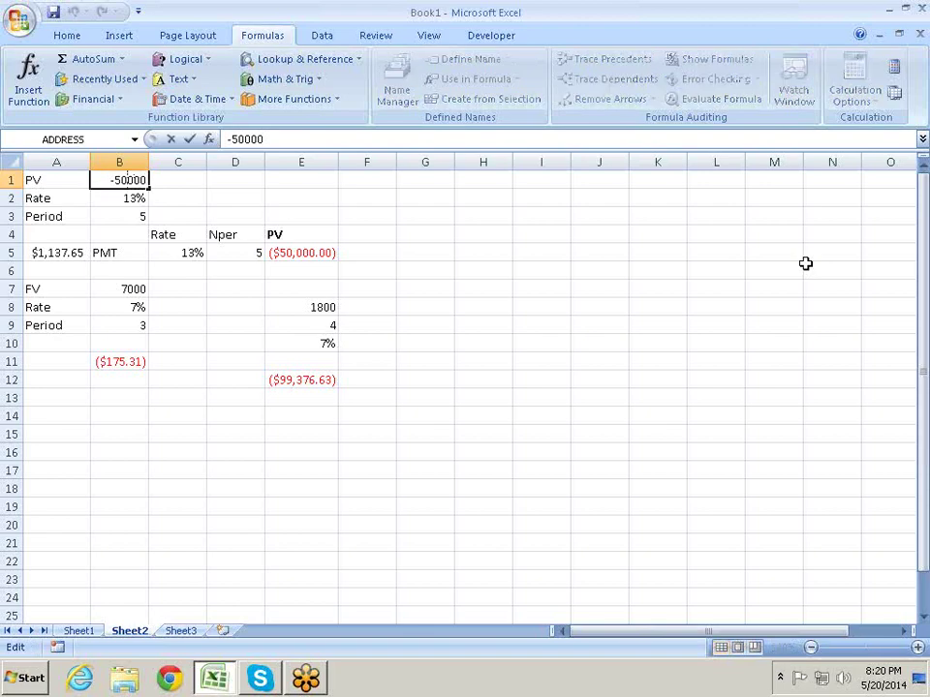
pyautogui.press('Return')
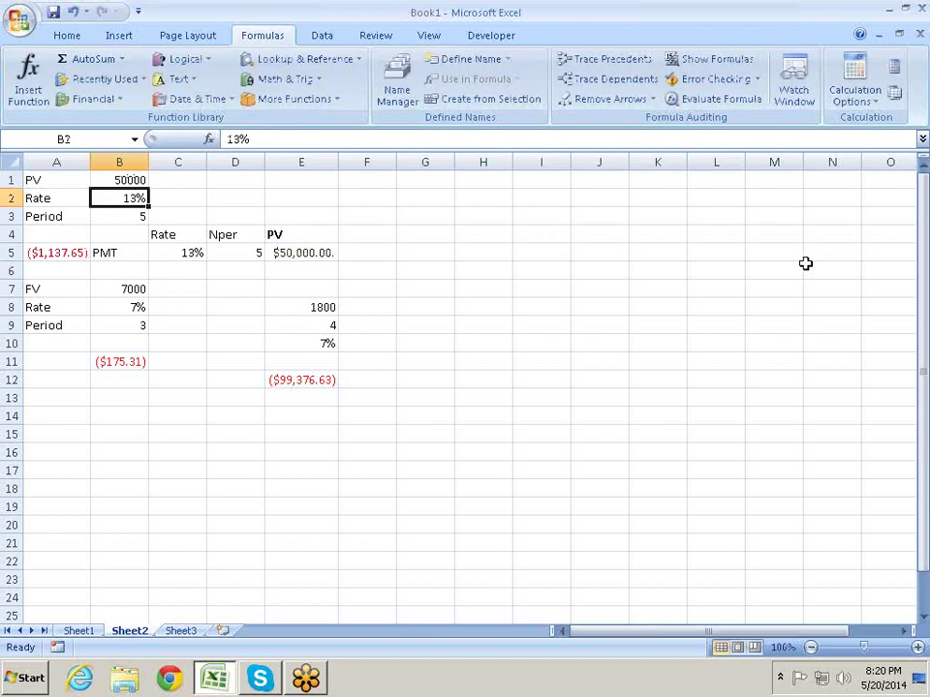
pyautogui.press('Right')
pyautogui.press('Right')
pyautogui.press('Right')
pyautogui.press('Left')
pyautogui.press('Down')
pyautogui.press('Down')
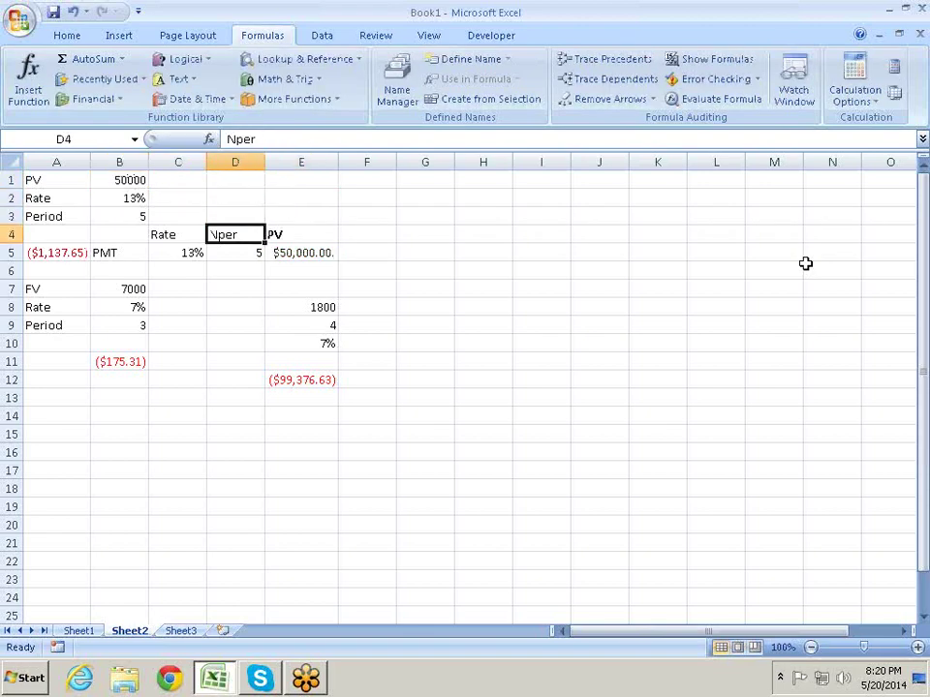
pyautogui.press('Right')
pyautogui.press('Left')
pyautogui.press('Left')
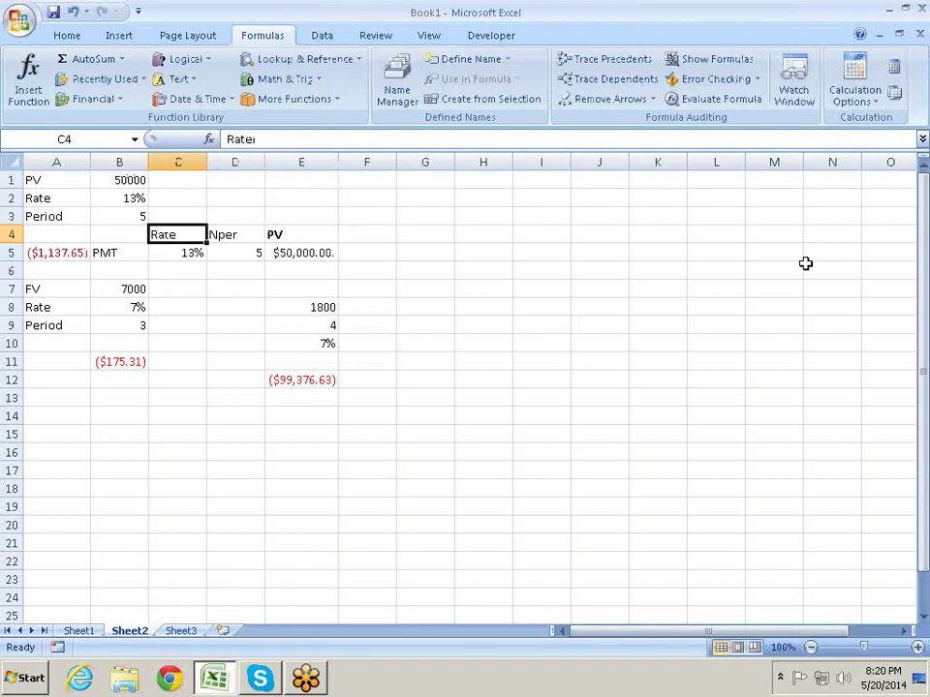
pyautogui.press('Right')
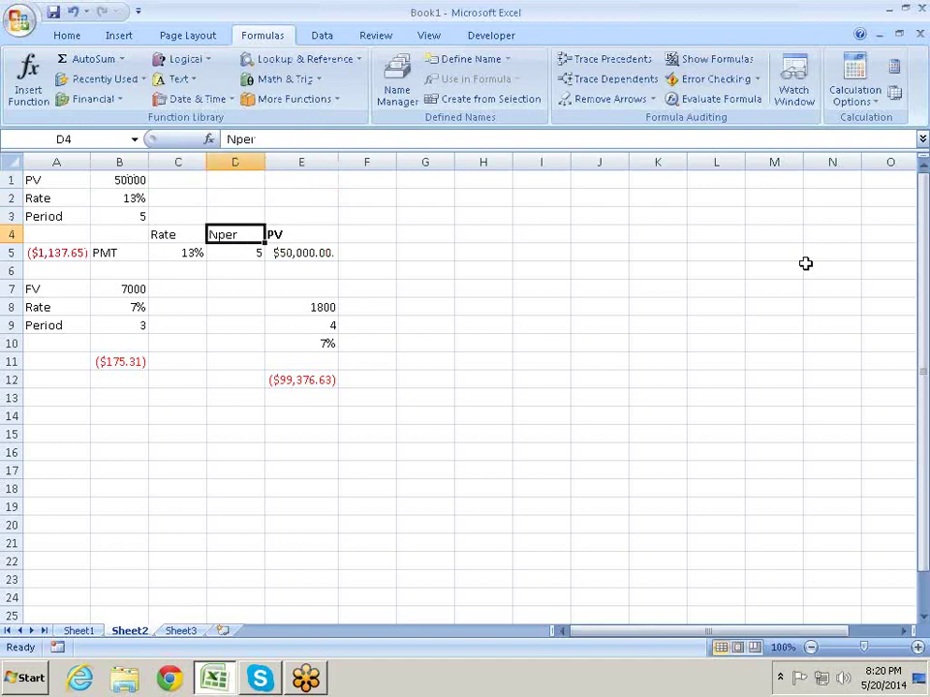
pyautogui.press('Right')
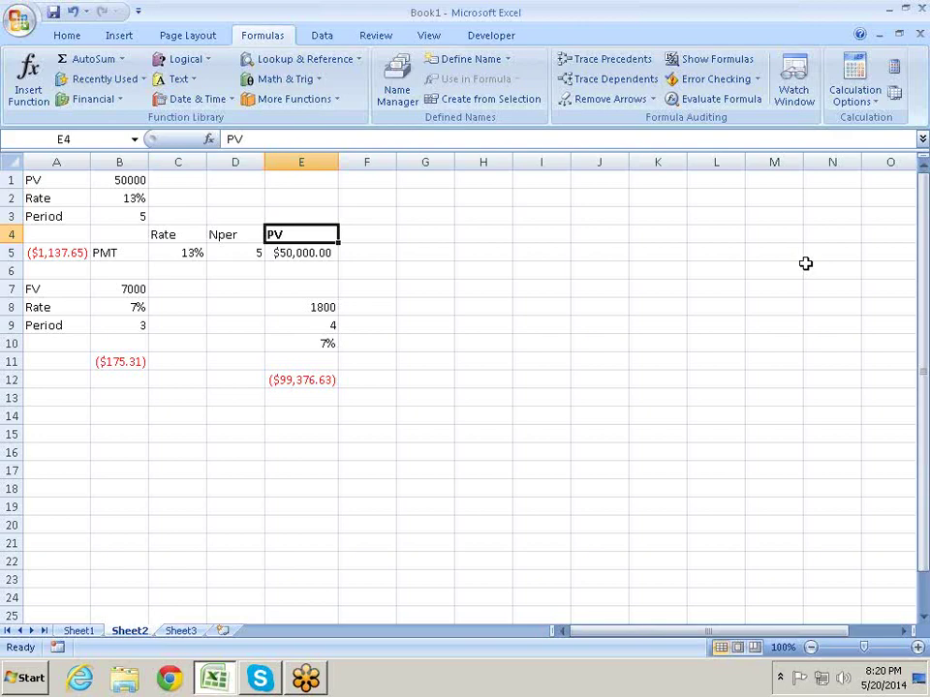
pyautogui.press('Right')
pyautogui.press('Right')
pyautogui.press('Left')
pyautogui.press('Left')
pyautogui.press('Down')
pyautogui.press('Up')
pyautogui.press('Up')
pyautogui.press('Up')
pyautogui.press('Right')
pyautogui.press('Right')
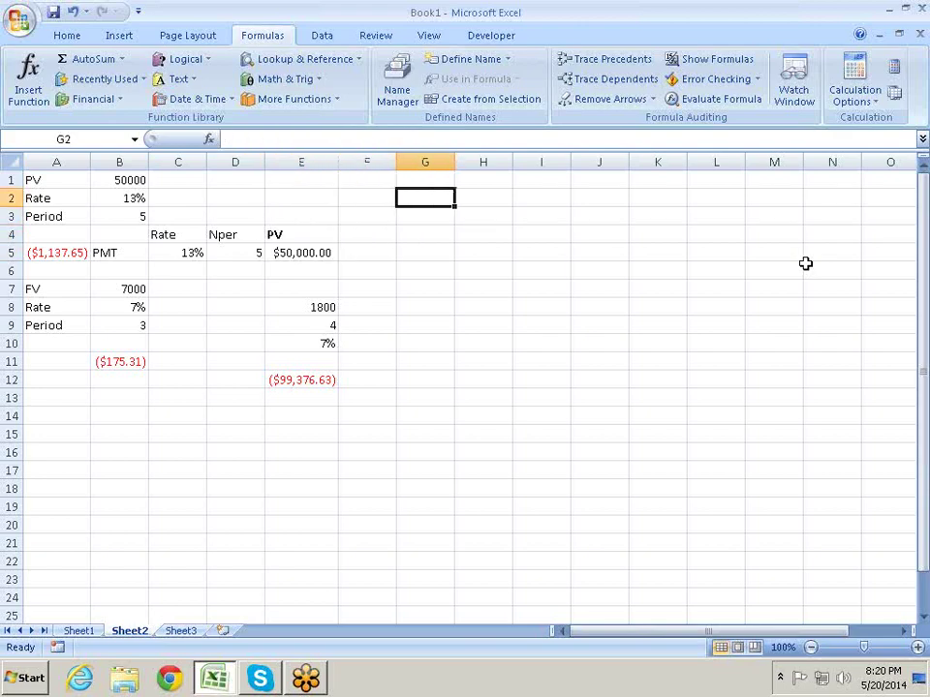
pyautogui.press('Up')
pyautogui.press('Down')
pyautogui.press('Down')
pyautogui.press('Down')
pyautogui.press('Down')
pyautogui.press('Down')
pyautogui.press('Down')
pyautogui.press('Home')
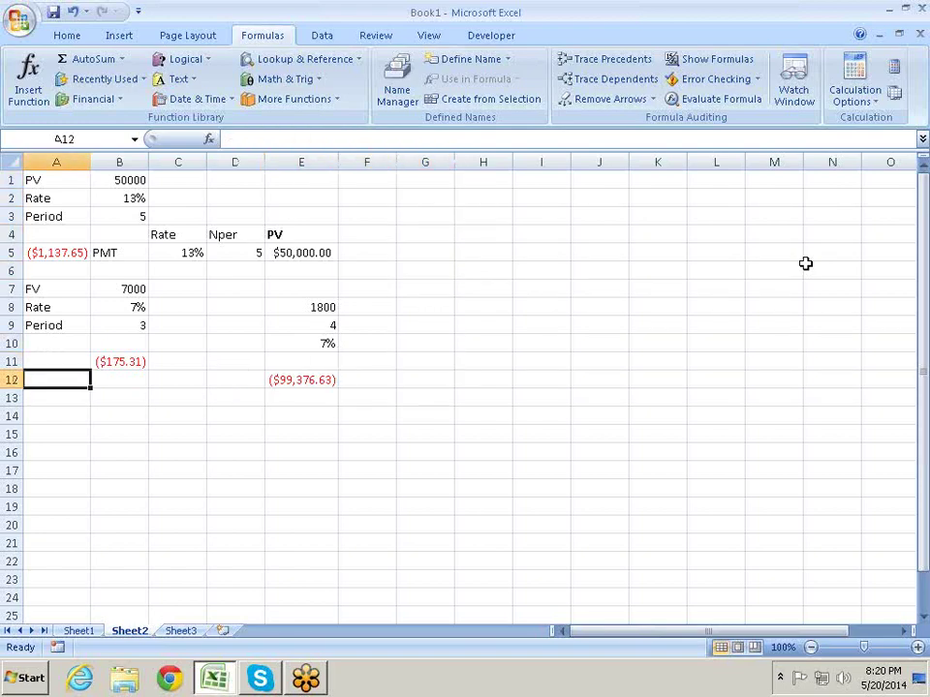
pyautogui.press('Up')
pyautogui.press('Up')
pyautogui.press('Up')
pyautogui.press('Up')
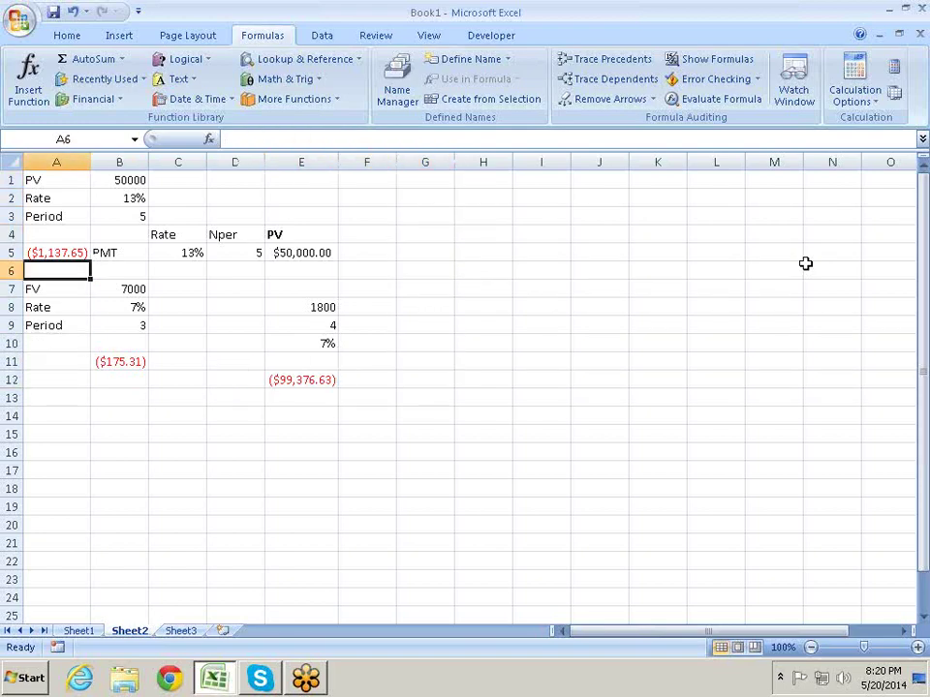
pyautogui.press('Up')
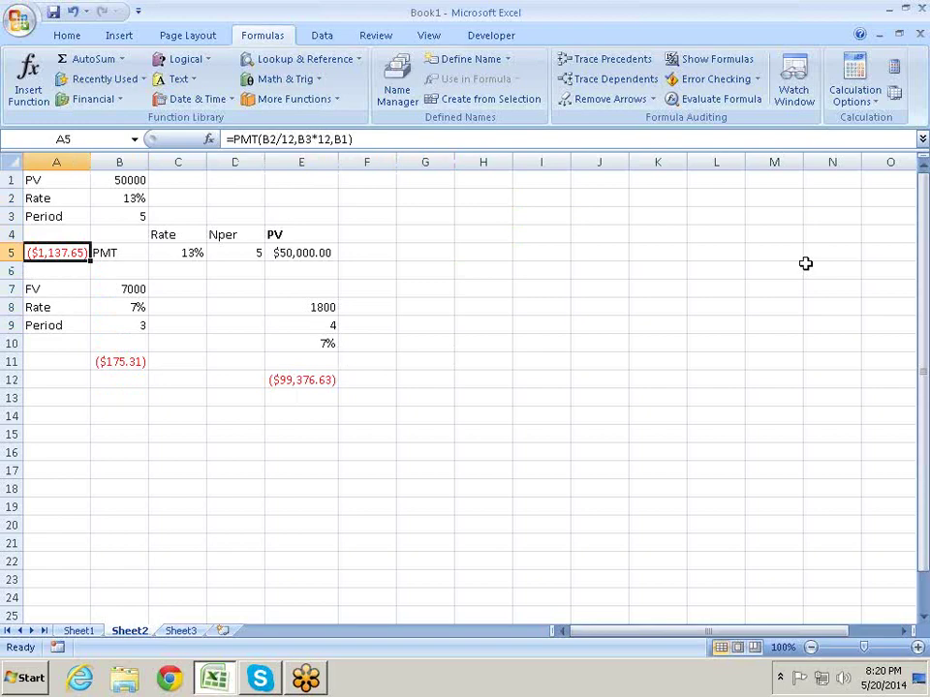
pyautogui.press('Right')
pyautogui.press('Up')
pyautogui.press('Right')
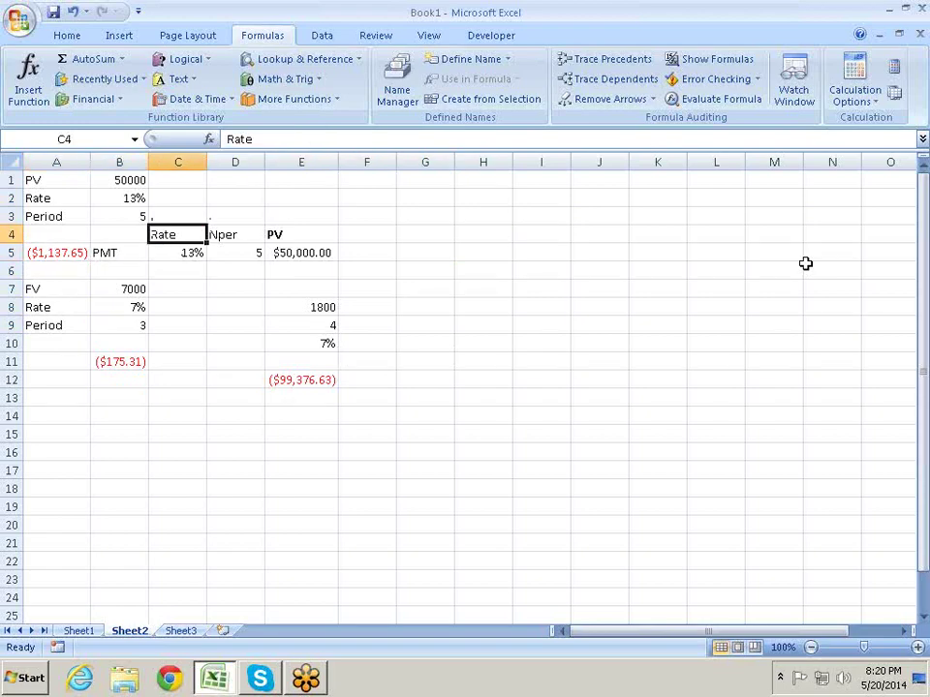
pyautogui.hotkey('shift', 'Right')
pyautogui.hotkey('shift', 'Right')
# - Clear the old Rate, Nper and PV calculations in C4:E12
pyautogui.hotkey('ctrl', 'shift', 'Down')
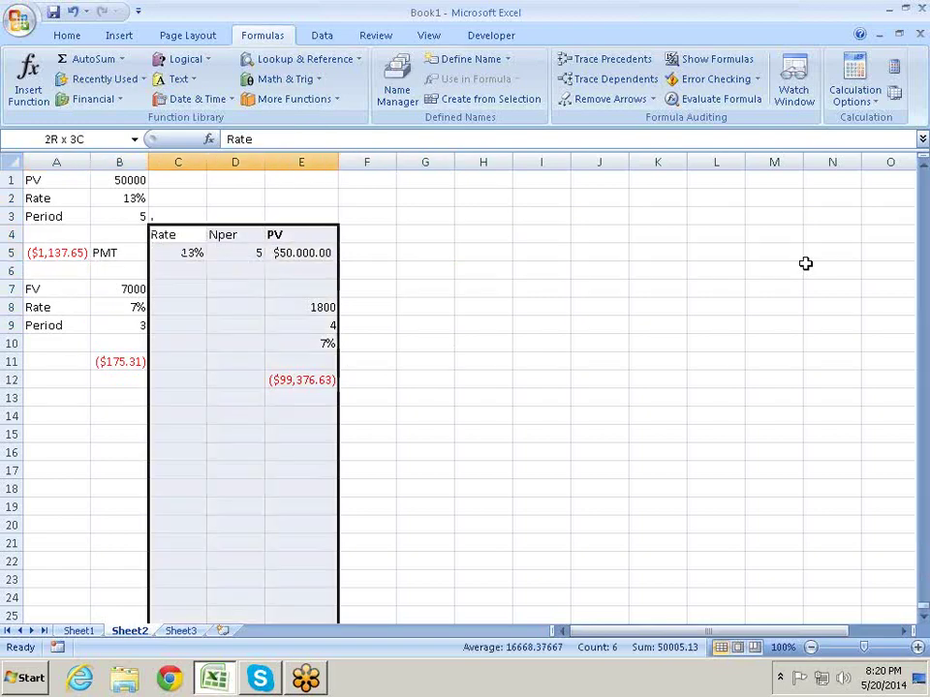
pyautogui.hotkey('ctrl', 'shift', 'Down')
pyautogui.press('Up')
# - Clear the FV practice example in A6:C11, keeping the PMT result in A5
pyautogui.press('Down')
pyautogui.press('Down')
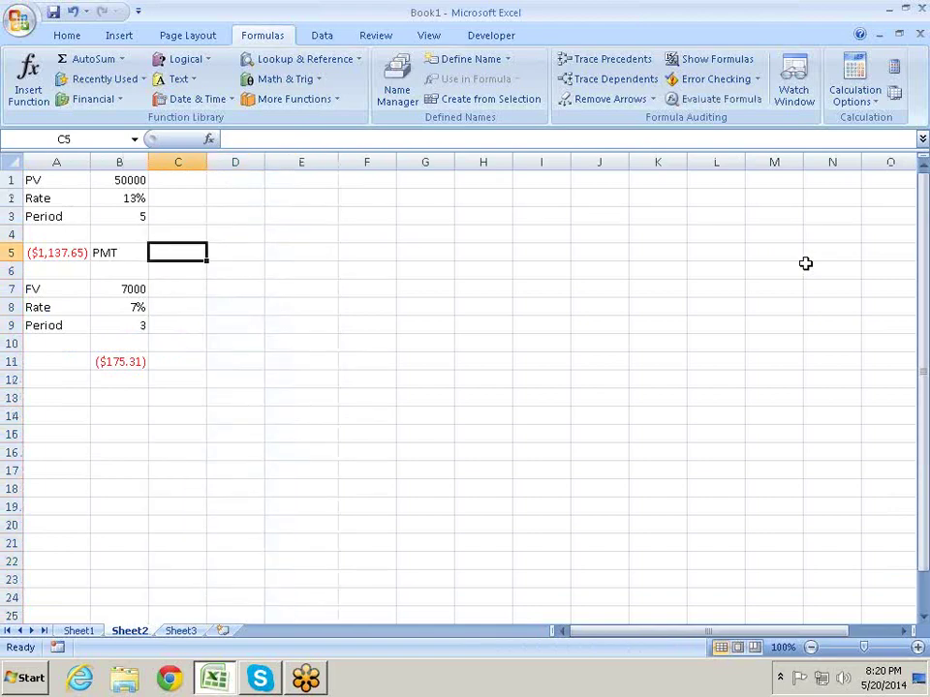
pyautogui.press('Down')
pyautogui.hotkey('shift', 'Left')
pyautogui.hotkey('shift', 'Left')
pyautogui.hotkey('shift', 'Down')
pyautogui.hotkey('shift', 'Down')
pyautogui.hotkey('shift', 'Down')
pyautogui.hotkey('shift', 'Down')
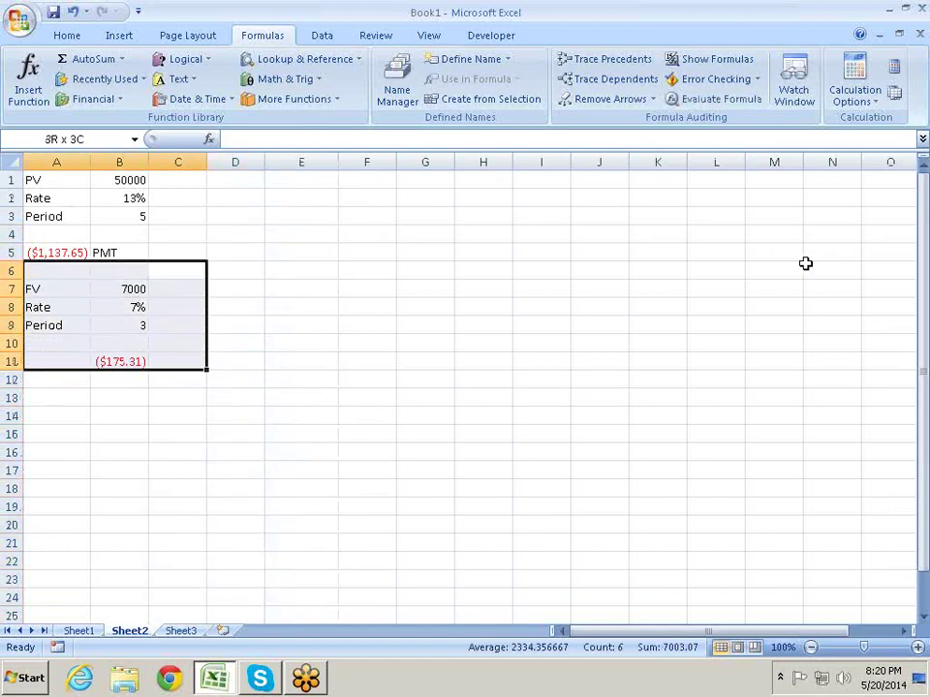
pyautogui.press('Up')
pyautogui.press('Up')
pyautogui.press('Down')
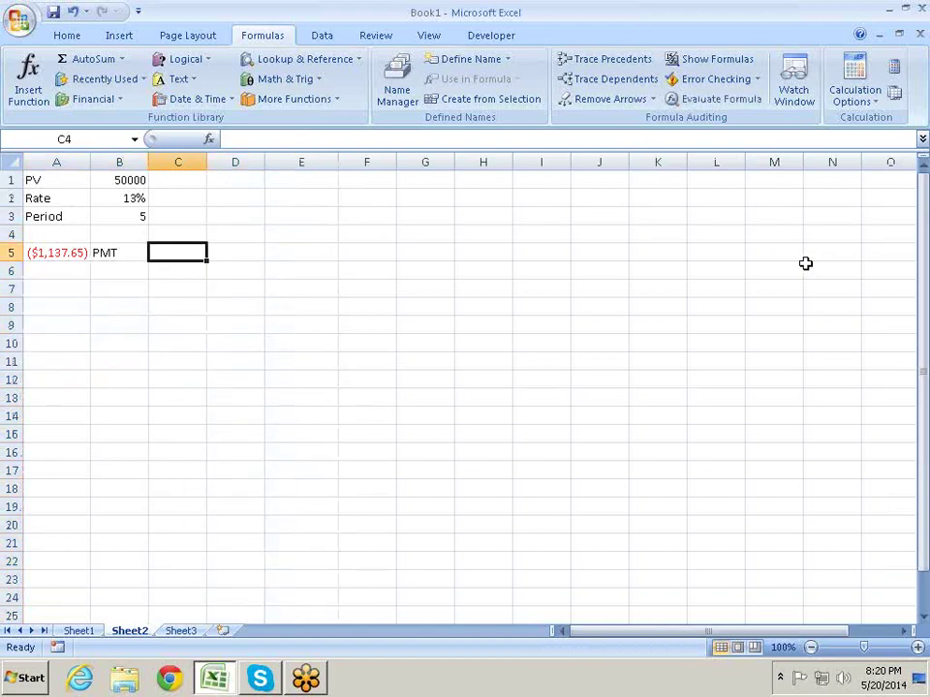
pyautogui.press('Down')
pyautogui.press('Up')
pyautogui.press('Left')
pyautogui.press('Left')
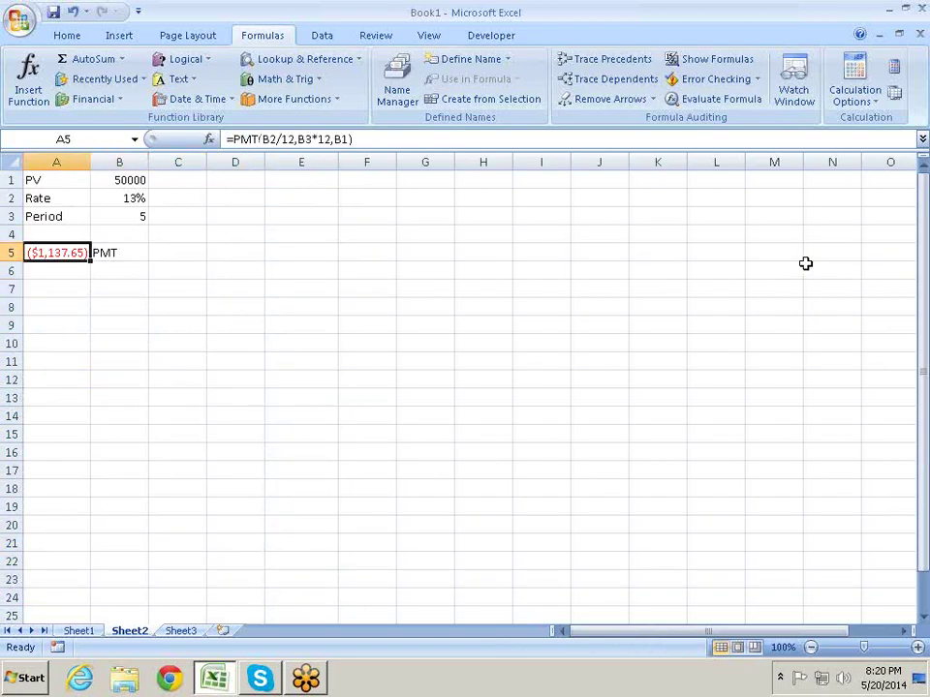
pyautogui.press('Right')
pyautogui.press('Right')
pyautogui.press('Down')
pyautogui.press('Down')
pyautogui.press('Left')
pyautogui.press('Left')
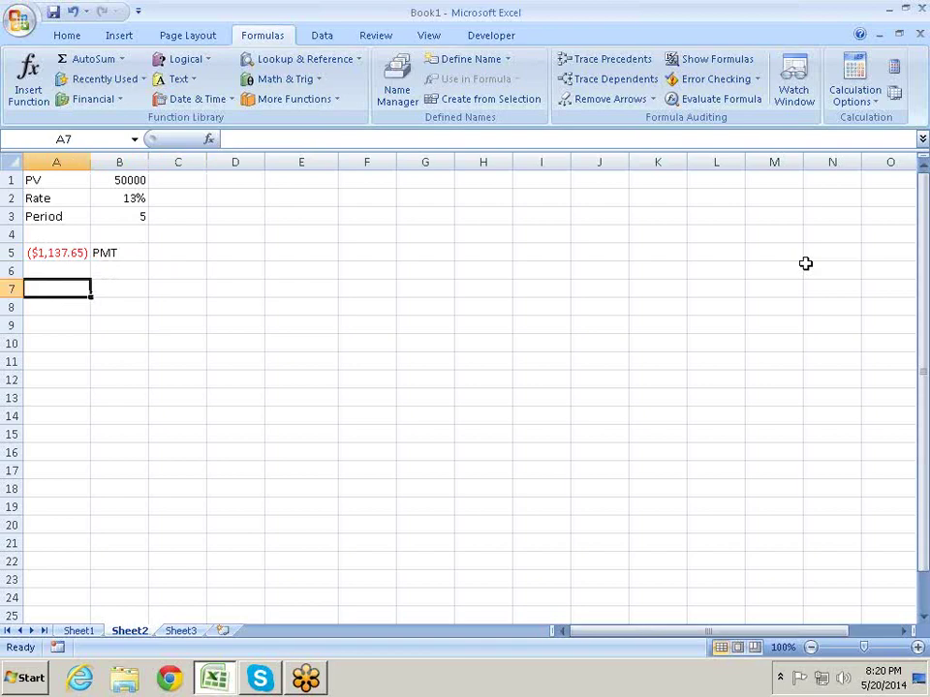
# - Put the heading Per in A7
pyautogui.write('No.')
pyautogui.press('Return')
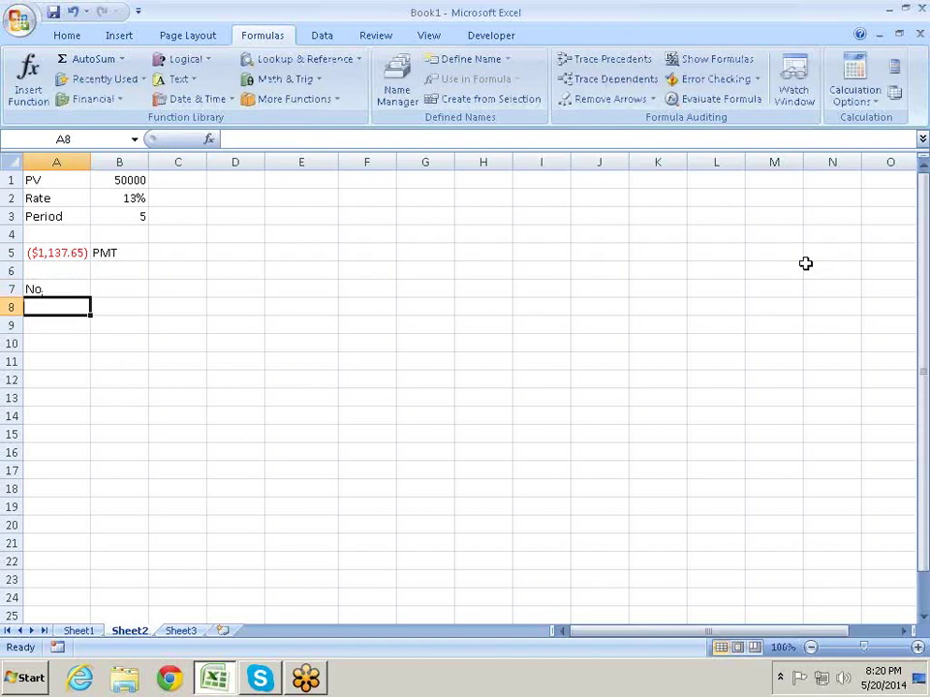
pyautogui.press('Up')
pyautogui.write('P')
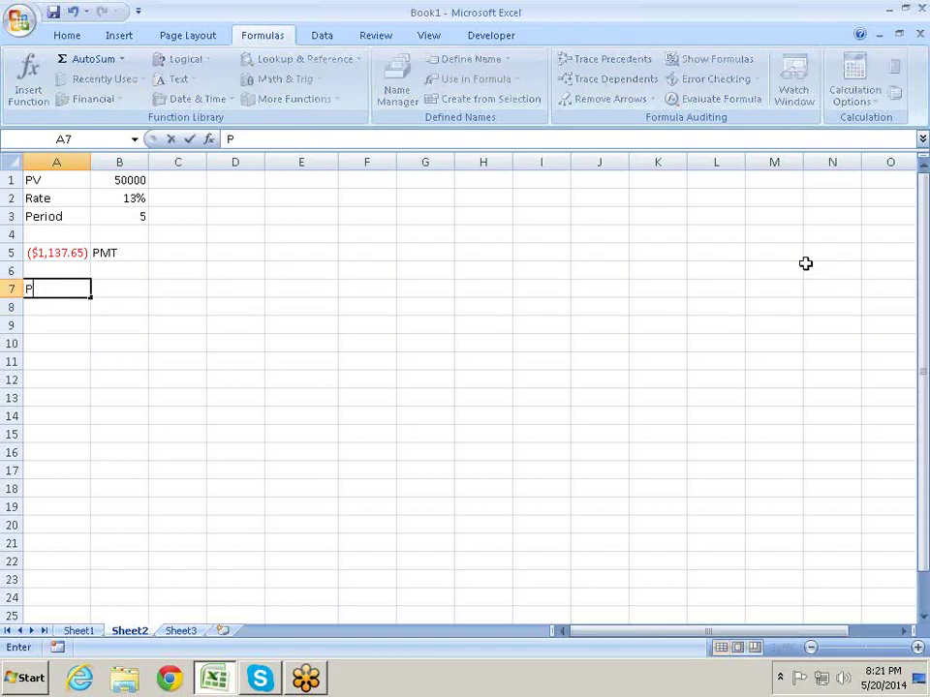
pyautogui.write('er')
pyautogui.press('Return')
# - Fill period numbers 1 through 60 down column A from A8 to A67
pyautogui.write('1')
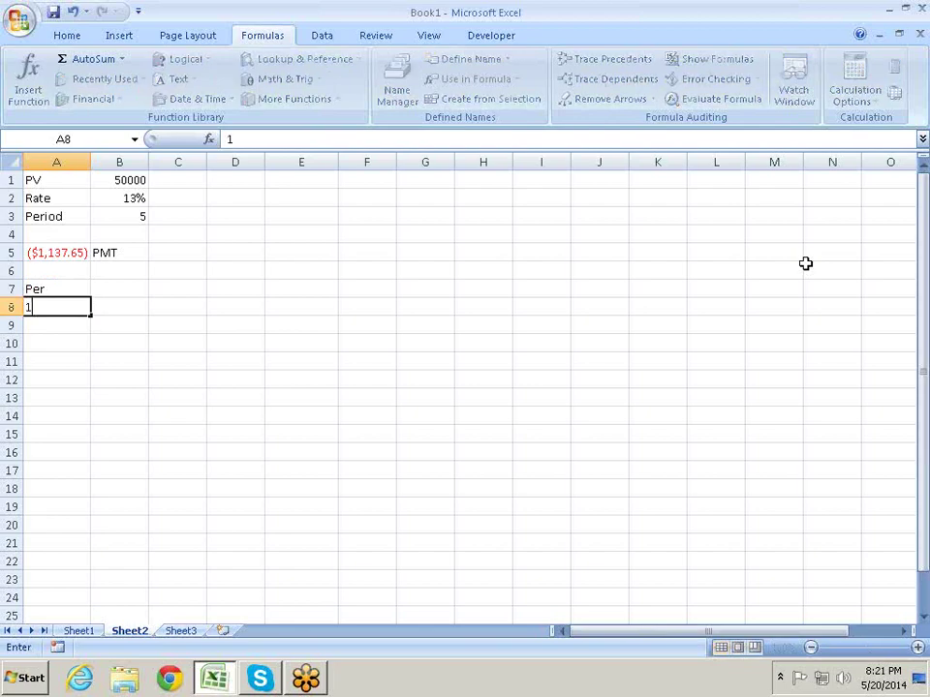
pyautogui.press('Return')
pyautogui.write('2')
pyautogui.press('Return')
pyautogui.write('3')
pyautogui.press('Up')
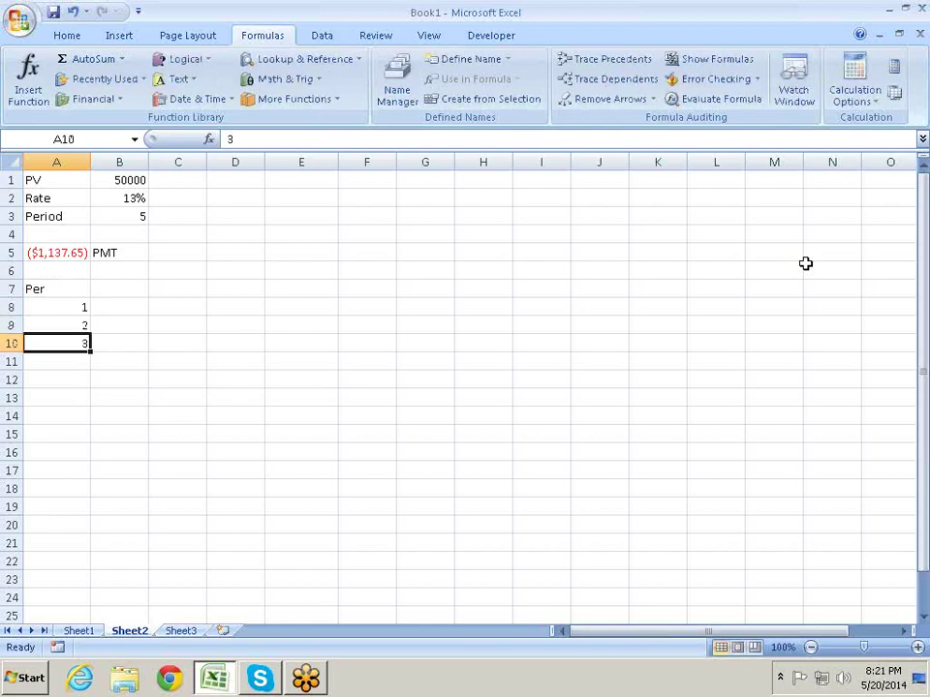
pyautogui.press('Up')
pyautogui.press('Up')
pyautogui.hotkey('shift', 'Down')
pyautogui.hotkey('shift', 'Down')
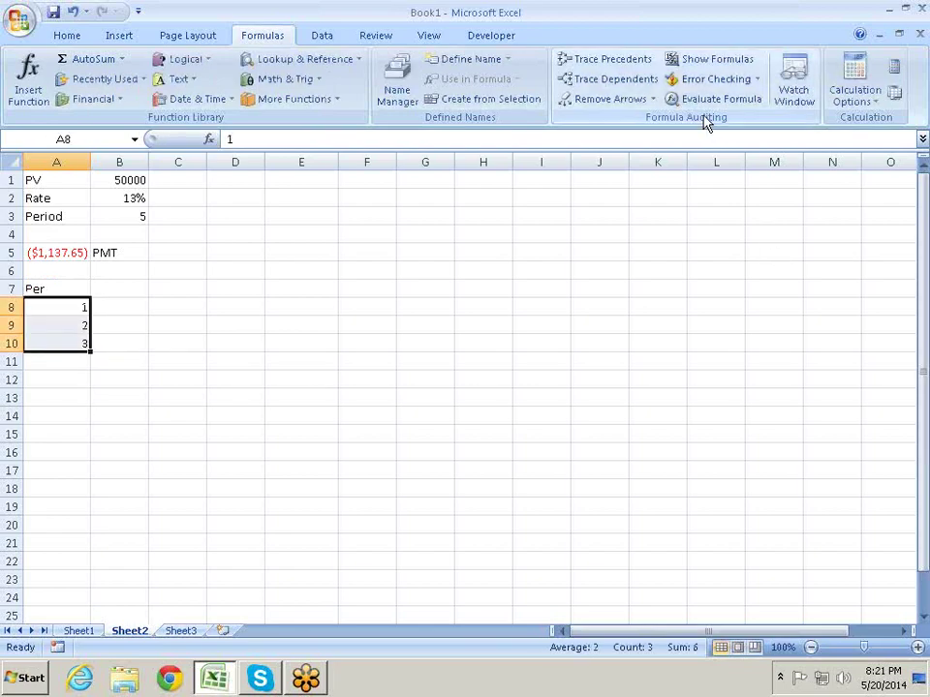
pyautogui.moveTo(88, 353); pyautogui.dragTo(121, 624)
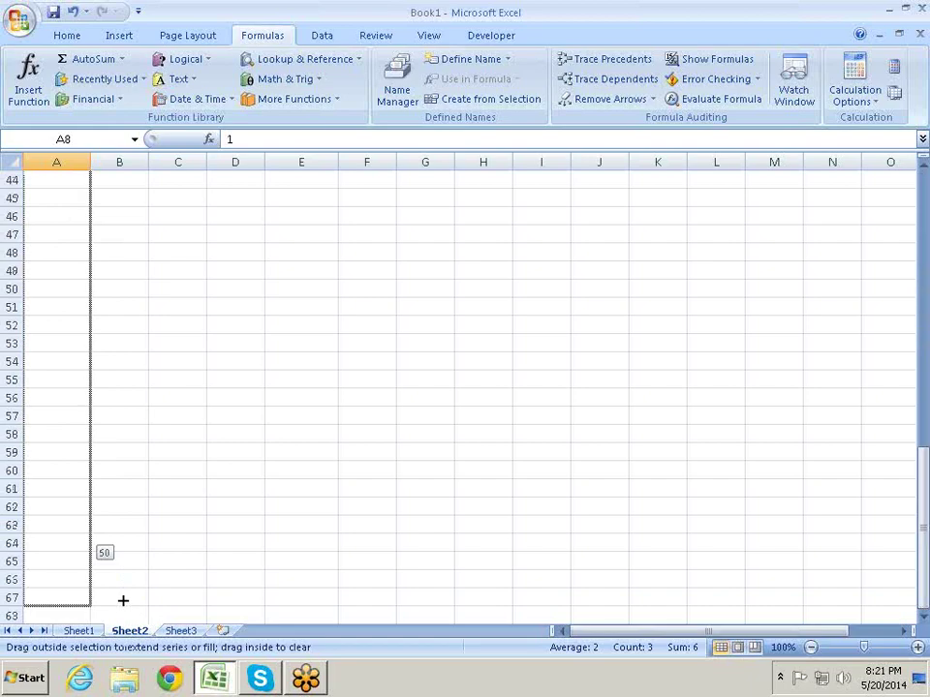
pyautogui.moveTo(121, 625)
pyautogui.mouseDown()
pyautogui.moveTo(122, 598)
pyautogui.moveTo(89, 599)
pyautogui.mouseUp()
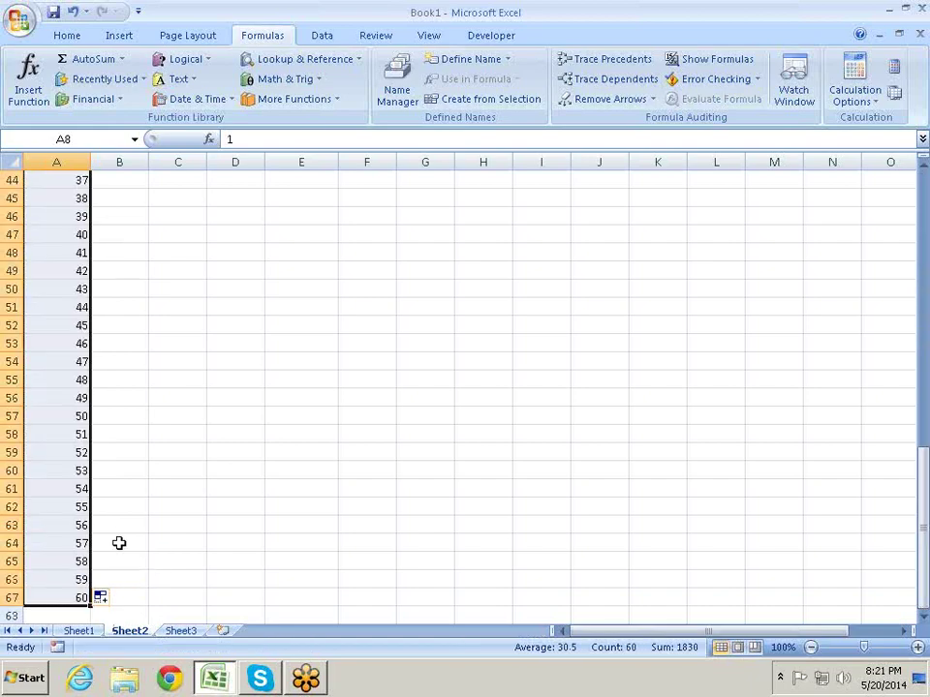
pyautogui.click(118, 538)
pyautogui.hotkey('ctrl', 'Up')
# - Type the headings Ipmt in B7 and PPmt in C7
pyautogui.press('Up')
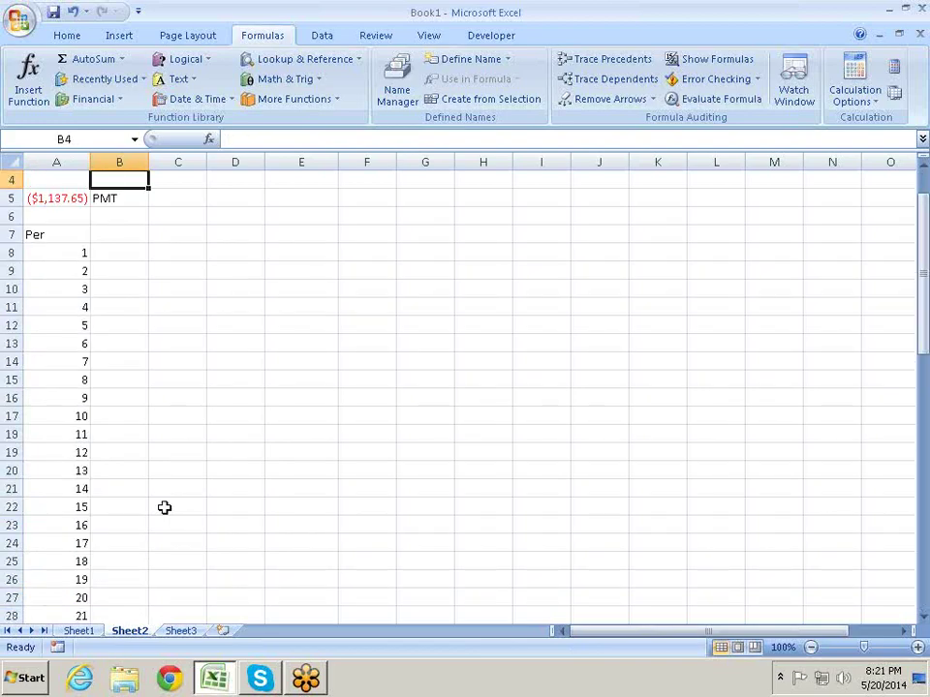
pyautogui.press('Up')
pyautogui.press('Down')
pyautogui.press('Down')
pyautogui.press('Down')
pyautogui.press('Down')
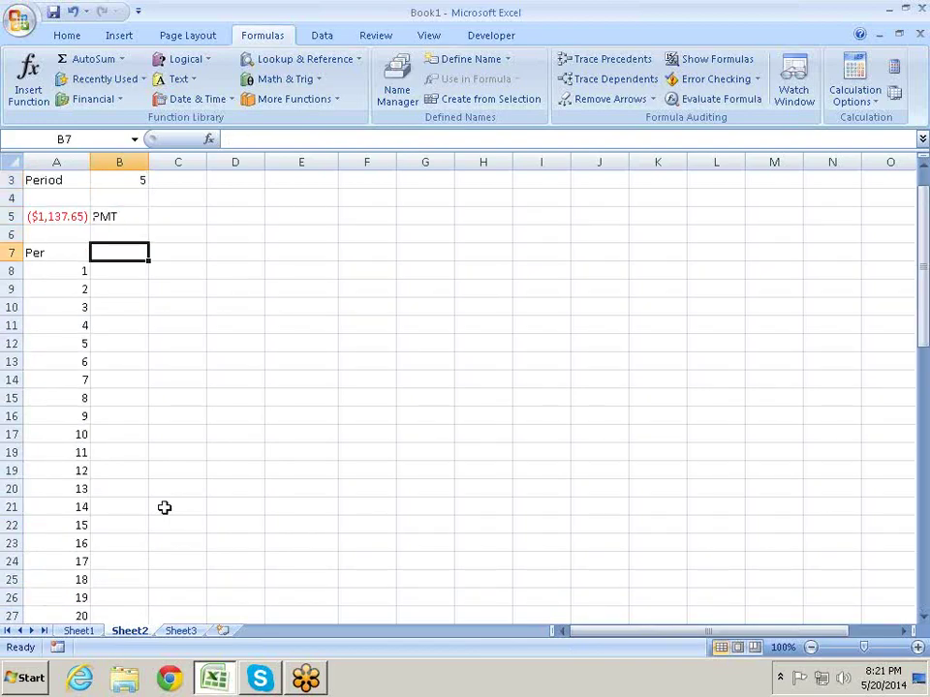
pyautogui.write('Ip')
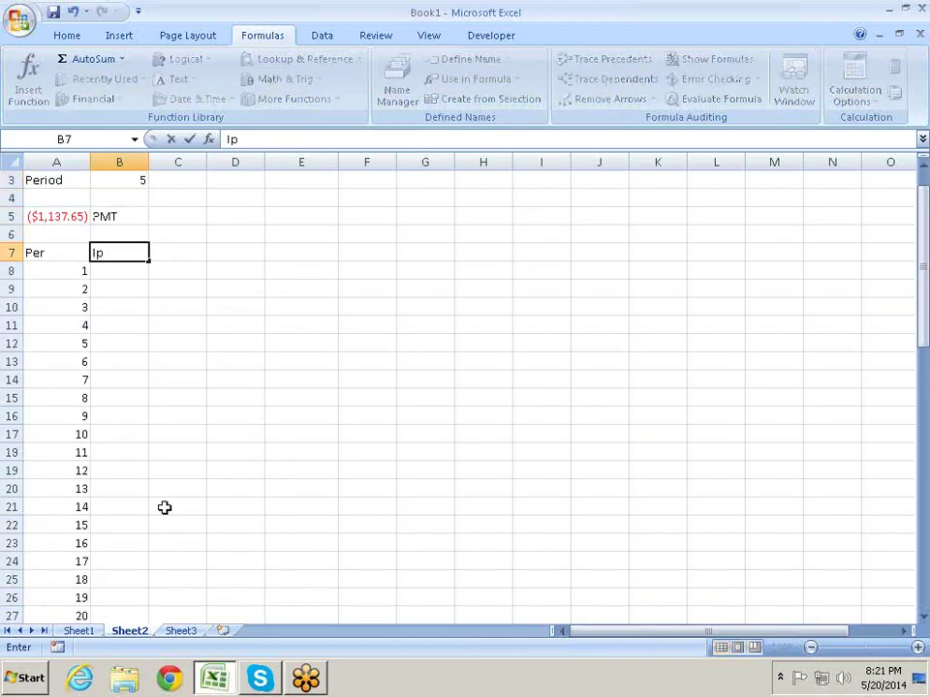
pyautogui.write('mt')
pyautogui.press('Tab')
pyautogui.write('PP')
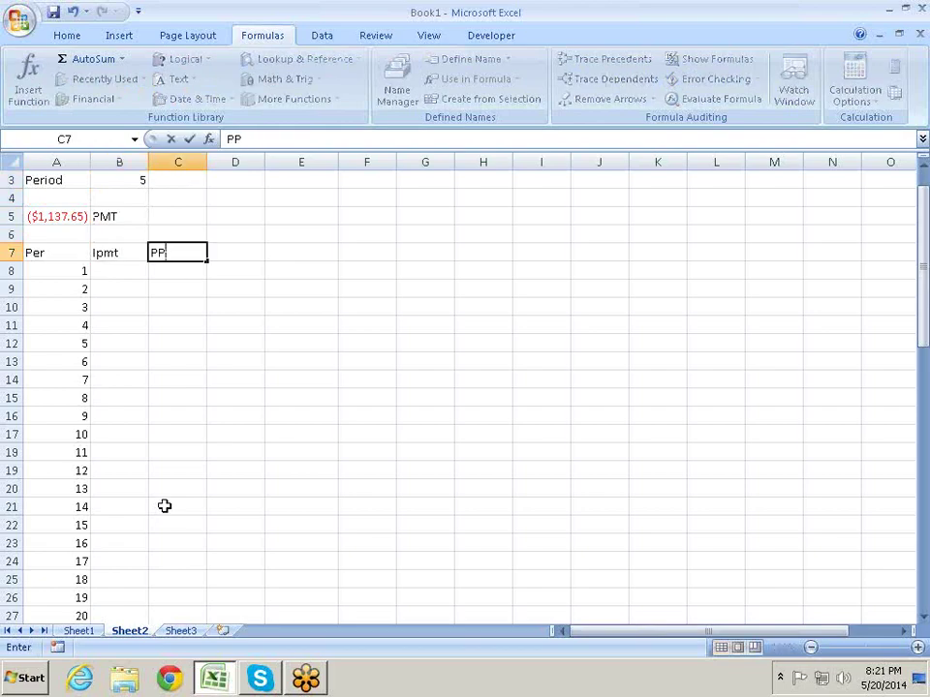
pyautogui.write('mt')
pyautogui.press('Return')
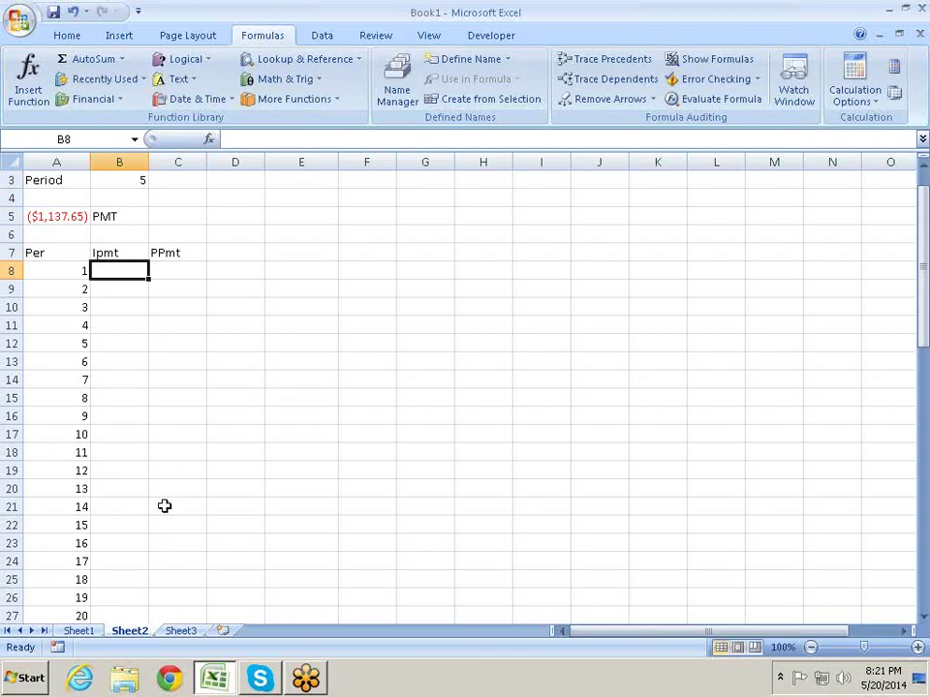
pyautogui.press('Up')
pyautogui.press('Up')
pyautogui.press('Up')
pyautogui.press('Up')
pyautogui.press('Down')
pyautogui.press('Down')
pyautogui.press('Down')
pyautogui.press('Down')
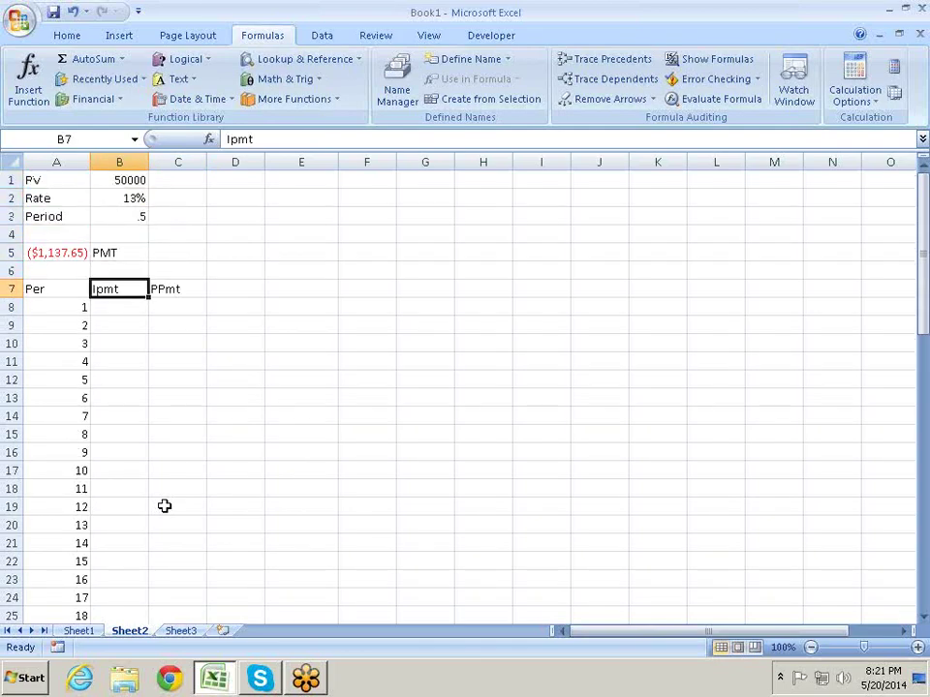
pyautogui.press('Down')
pyautogui.press('Up')
pyautogui.press('Right')
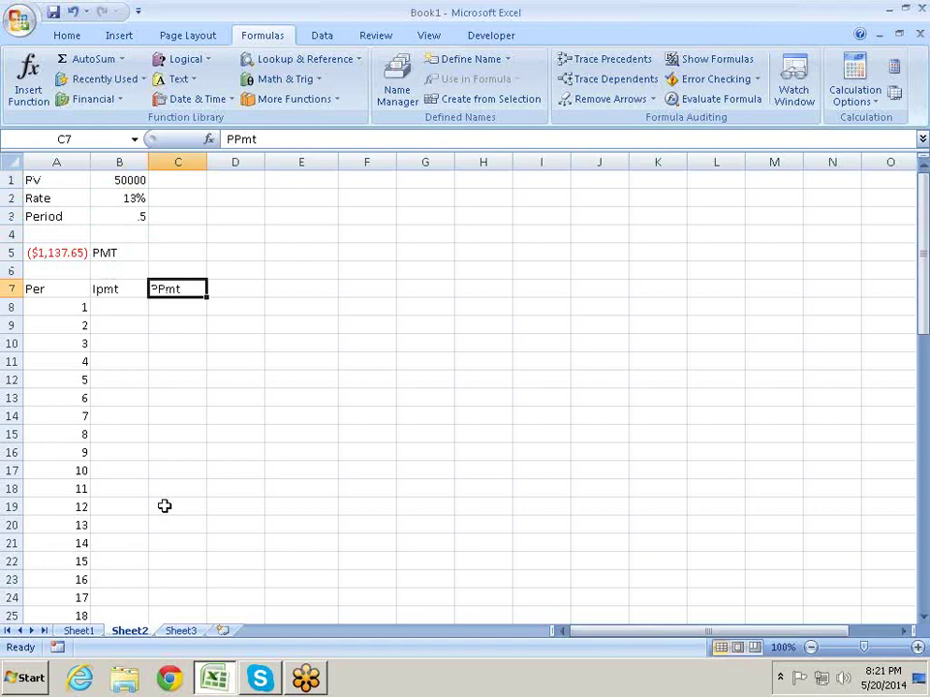
# - Add the headings Total in D7 and PMT in E7
pyautogui.press('Right')
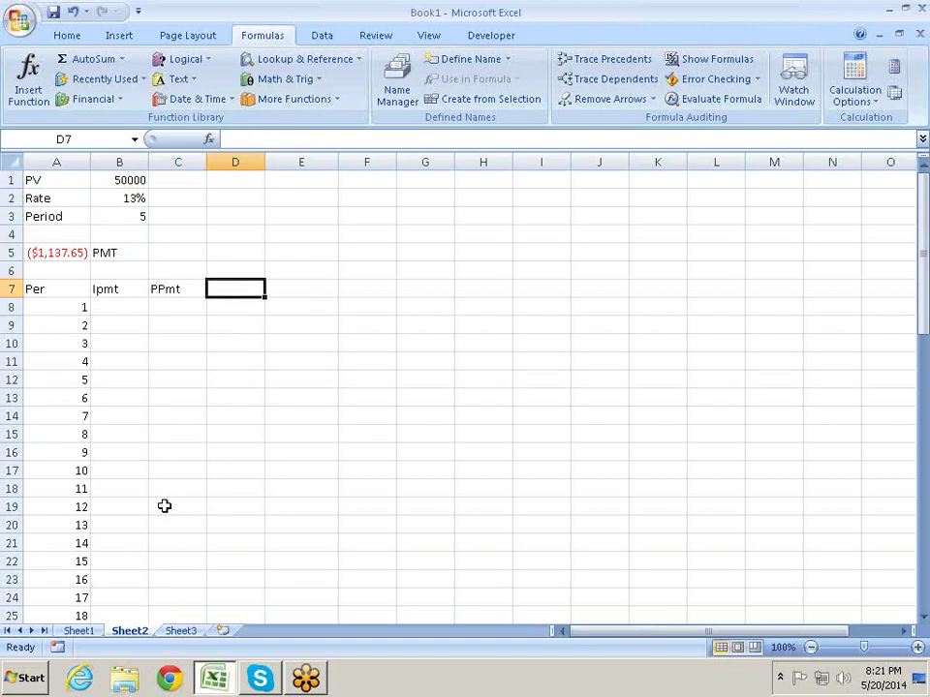
pyautogui.write('Totalk')
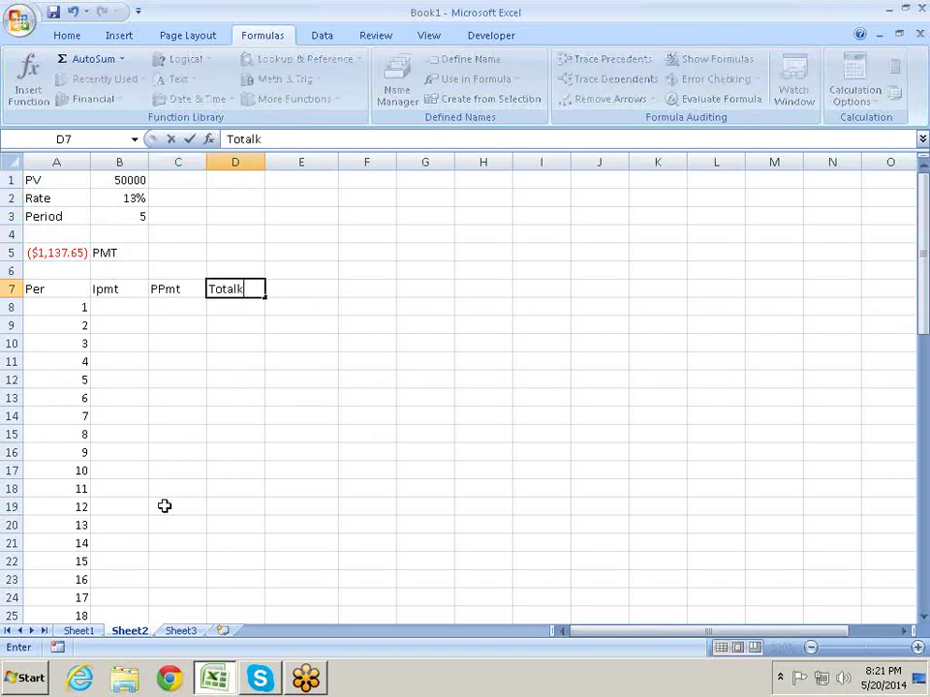
pyautogui.press('Return')
pyautogui.press('Up')
pyautogui.press('Right')
pyautogui.write('P')
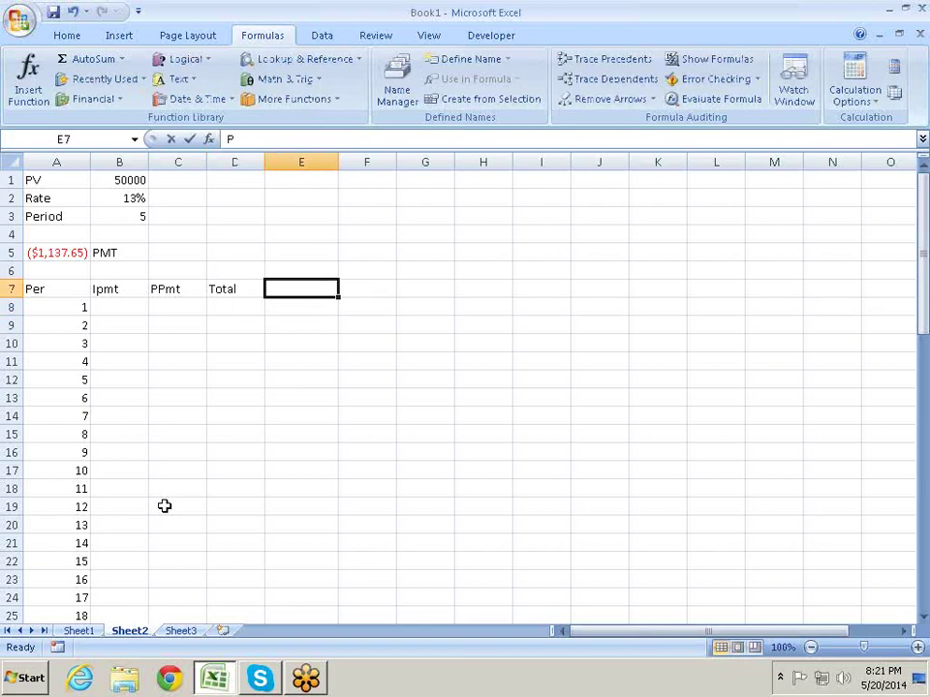
pyautogui.write('MT')
pyautogui.press('Return')
pyautogui.press('Left')
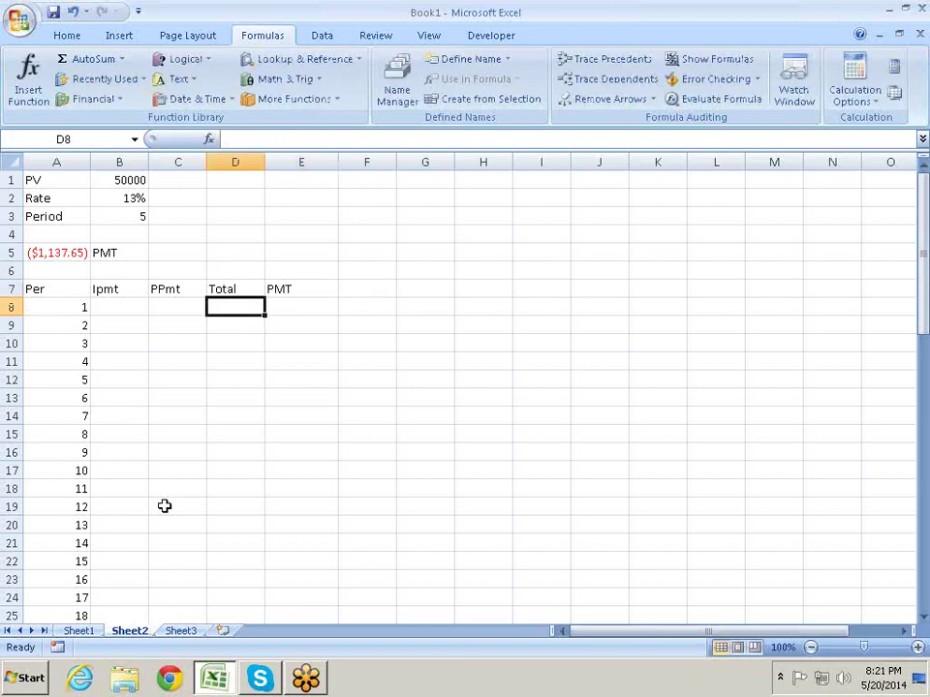
pyautogui.press('Left')
pyautogui.press('Left')
pyautogui.press('Right')
pyautogui.press('Right')
pyautogui.press('Left')
pyautogui.press('Left')
pyautogui.press('Up')
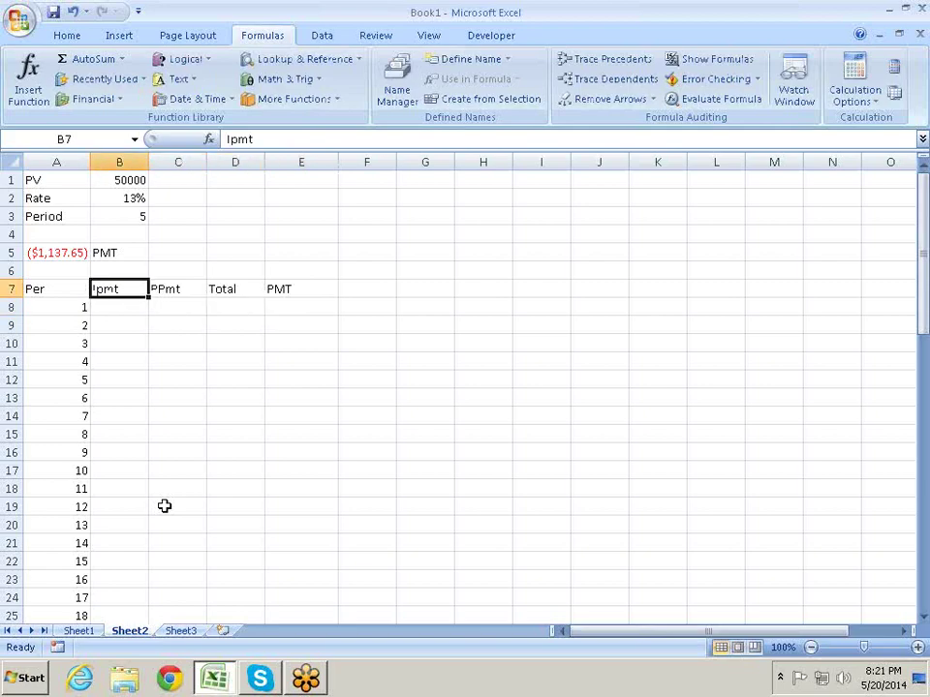
pyautogui.press('Down')
pyautogui.press('Up')
pyautogui.press('Up')
pyautogui.press('Down')
pyautogui.press('Down')
pyautogui.press('Down')
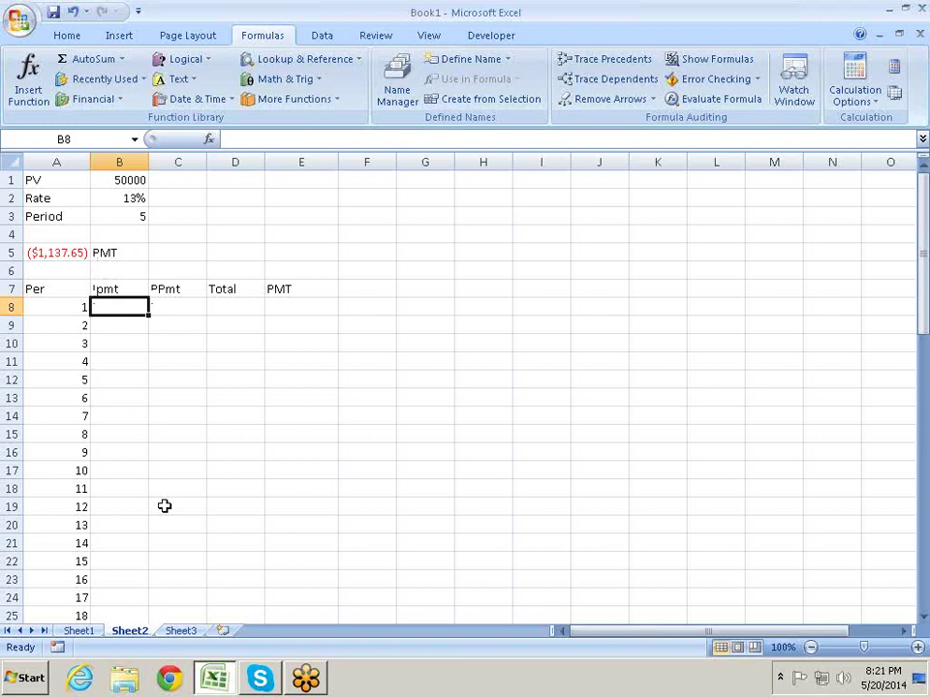
# - Start an IPMT formula in B8 with the absolute rate $B$2 and period $A8
pyautogui.write('=ip')
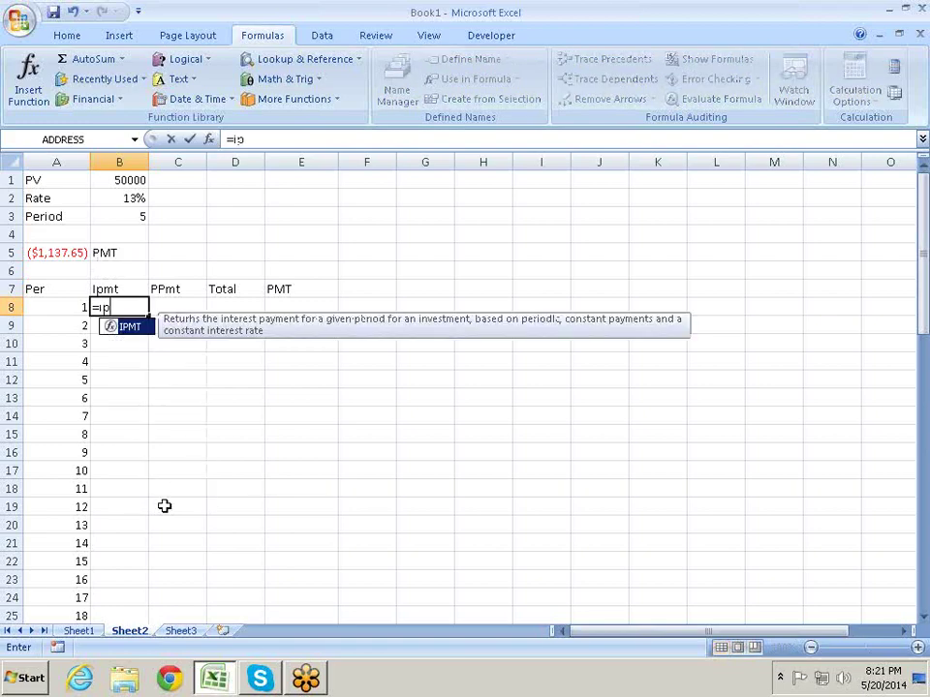
pyautogui.press('Tab')
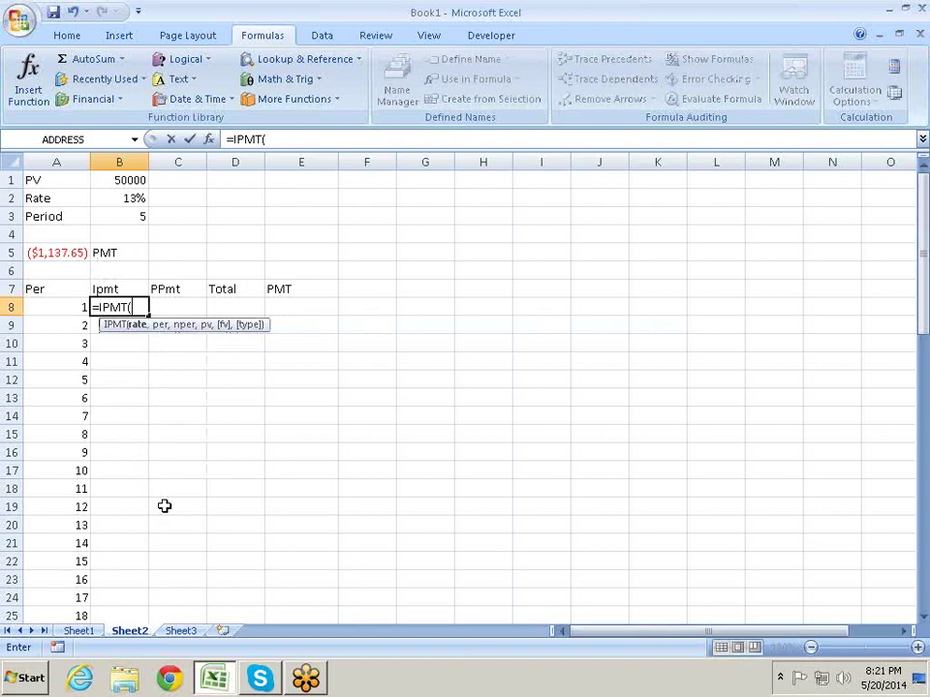
pyautogui.click(117, 198)
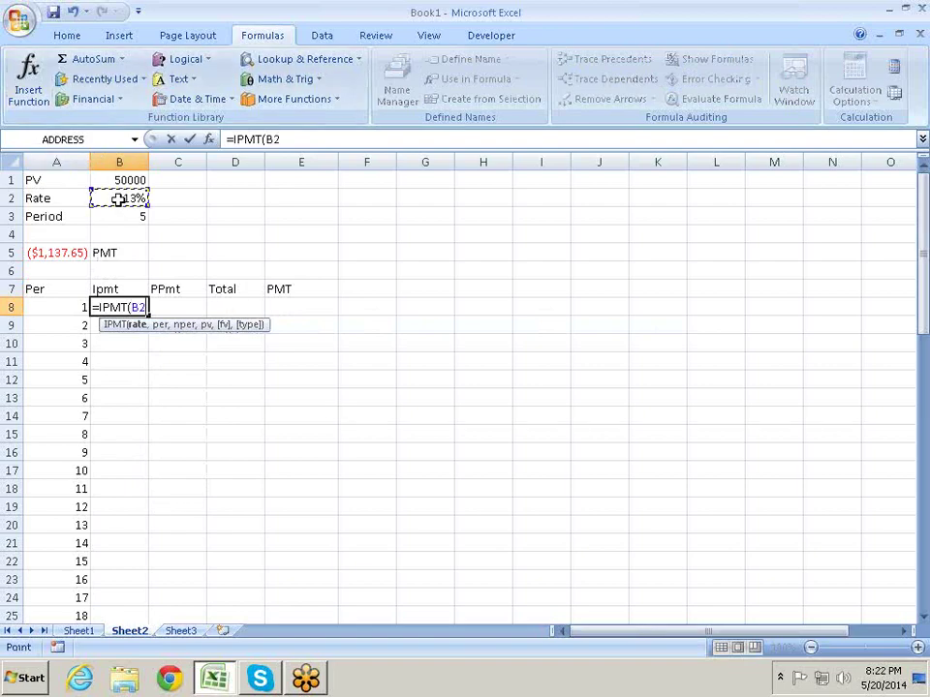
pyautogui.press('F4')
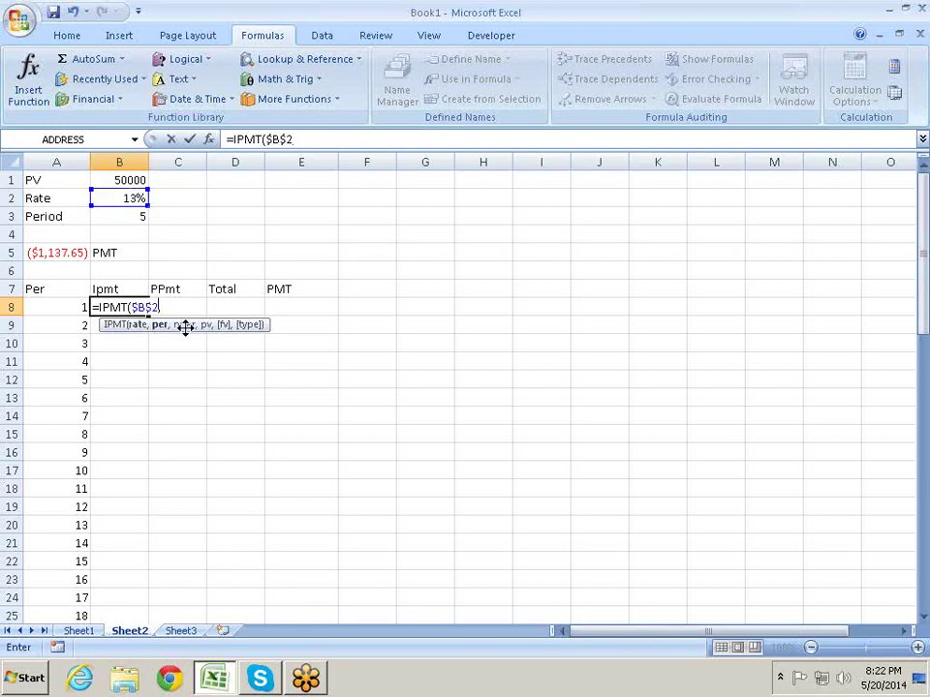
pyautogui.write(',')
pyautogui.click(76, 307)
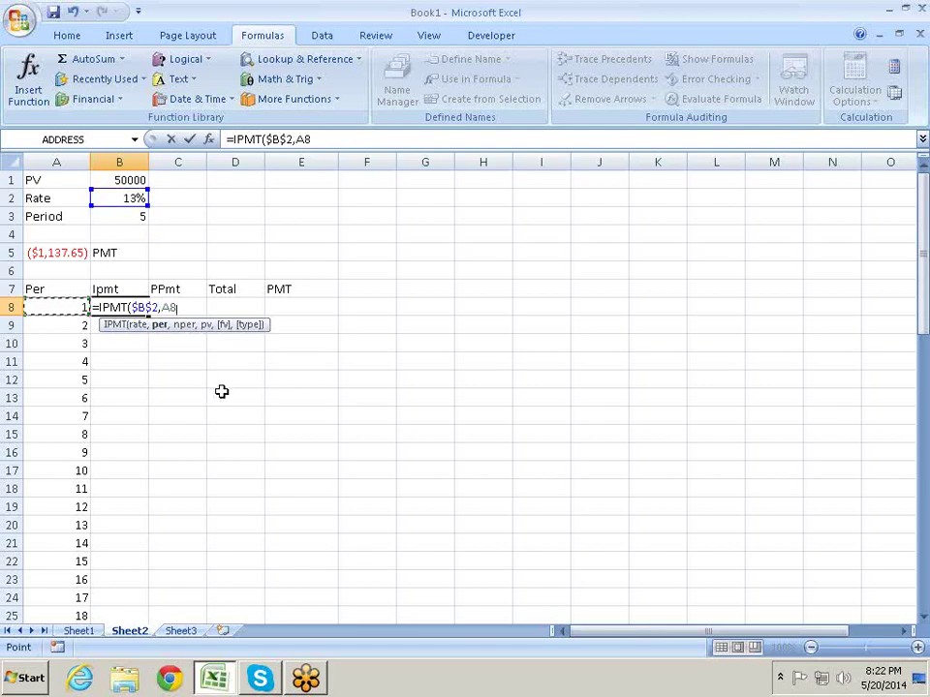
pyautogui.press('F4')
pyautogui.press('F4')
pyautogui.press('F4')
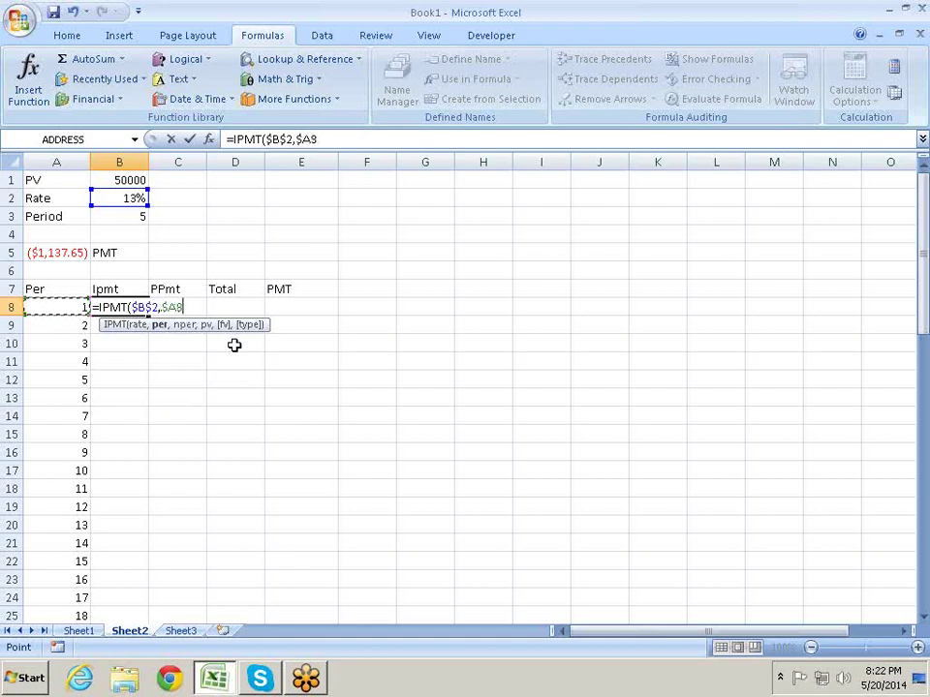
pyautogui.write(',')
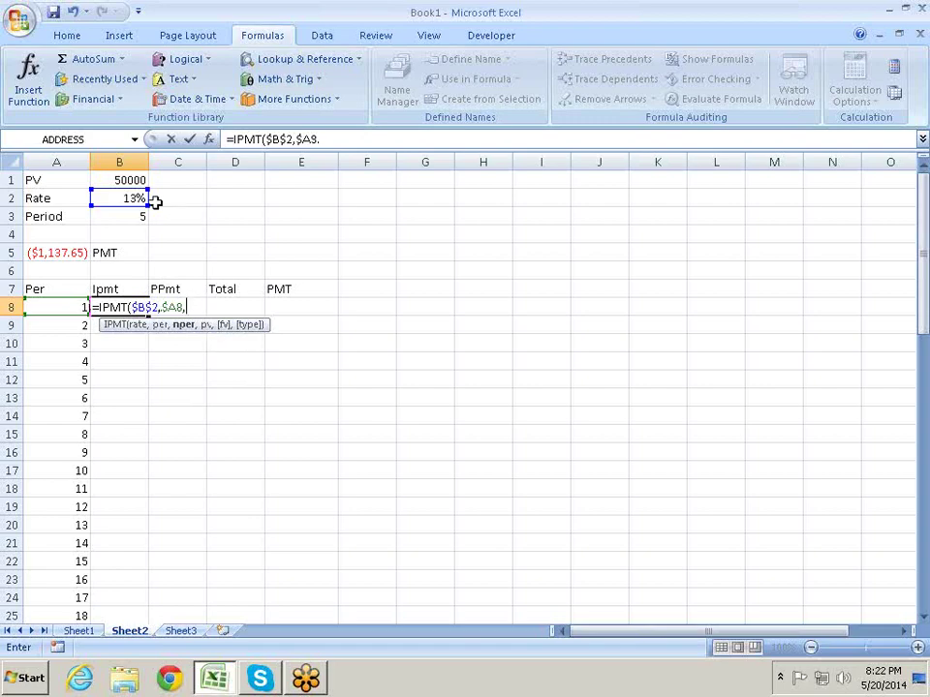
# - Complete B8 as =IPMT($B$2,$A8,$B$3*12,B1), showing ($6,500.00)
pyautogui.click(141, 176)
pyautogui.press('F4')
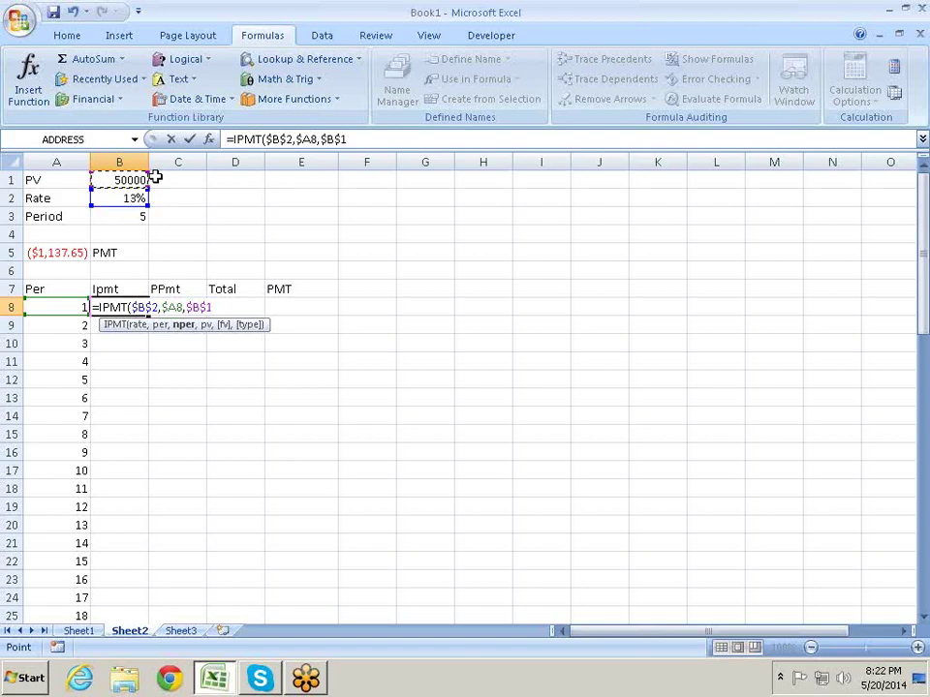
pyautogui.press('Down')
pyautogui.press('Down')
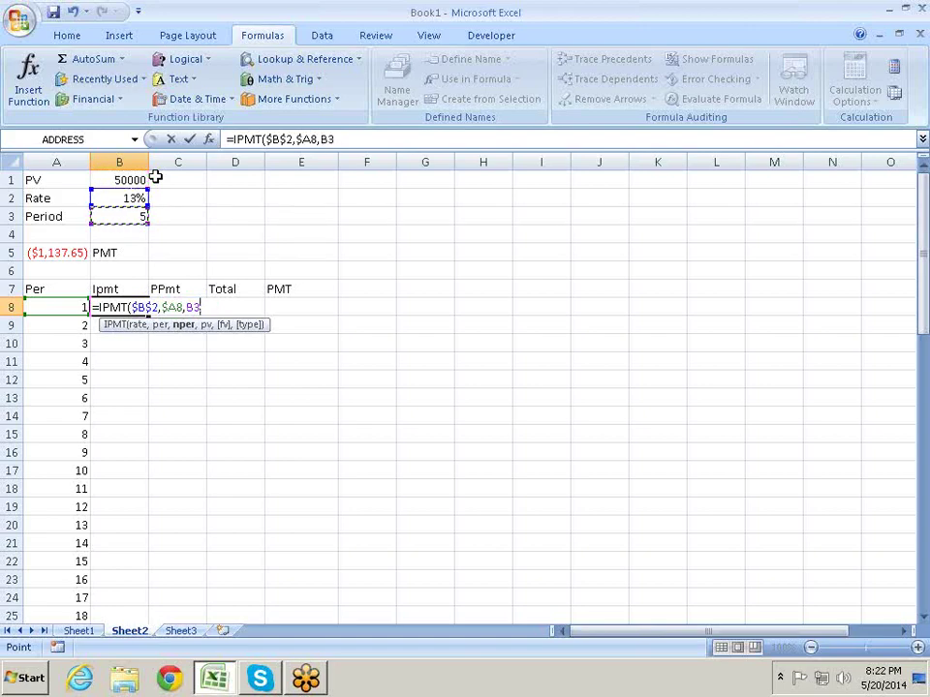
pyautogui.write('*12')
pyautogui.write(',')
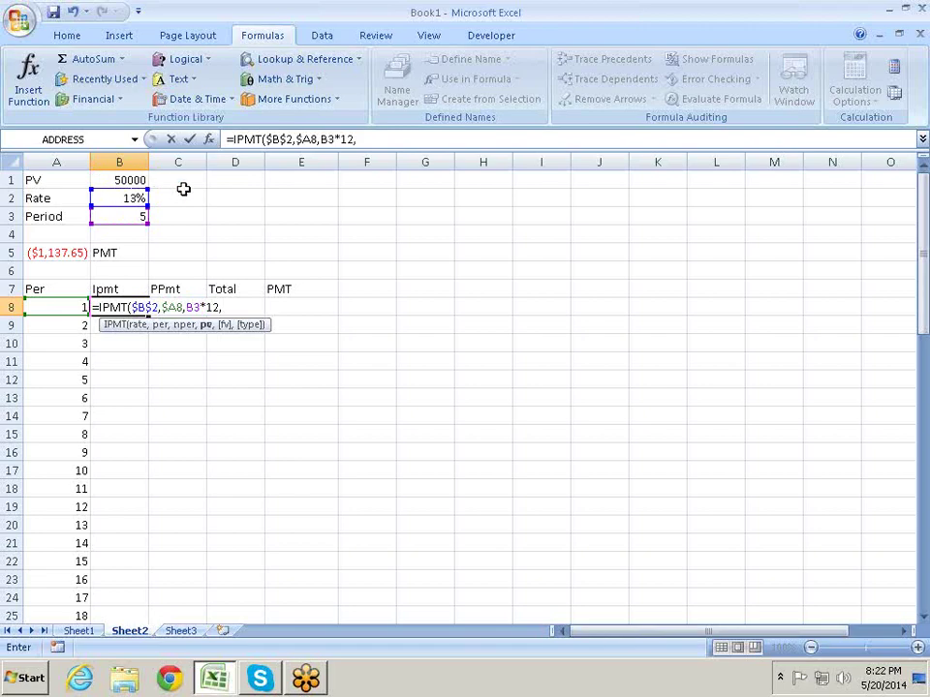
pyautogui.click(193, 307)
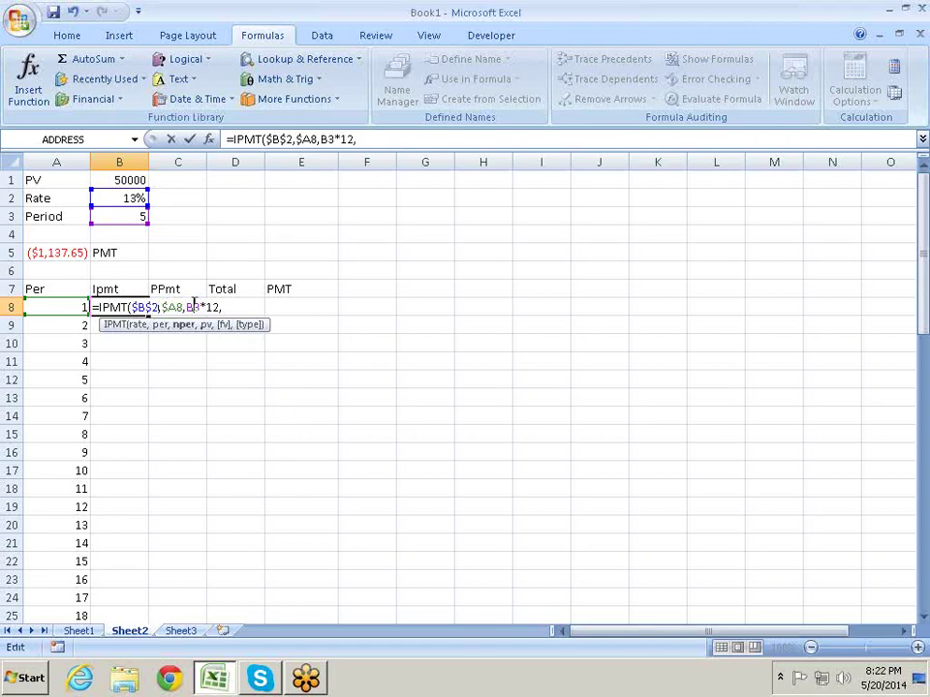
pyautogui.press('F4')
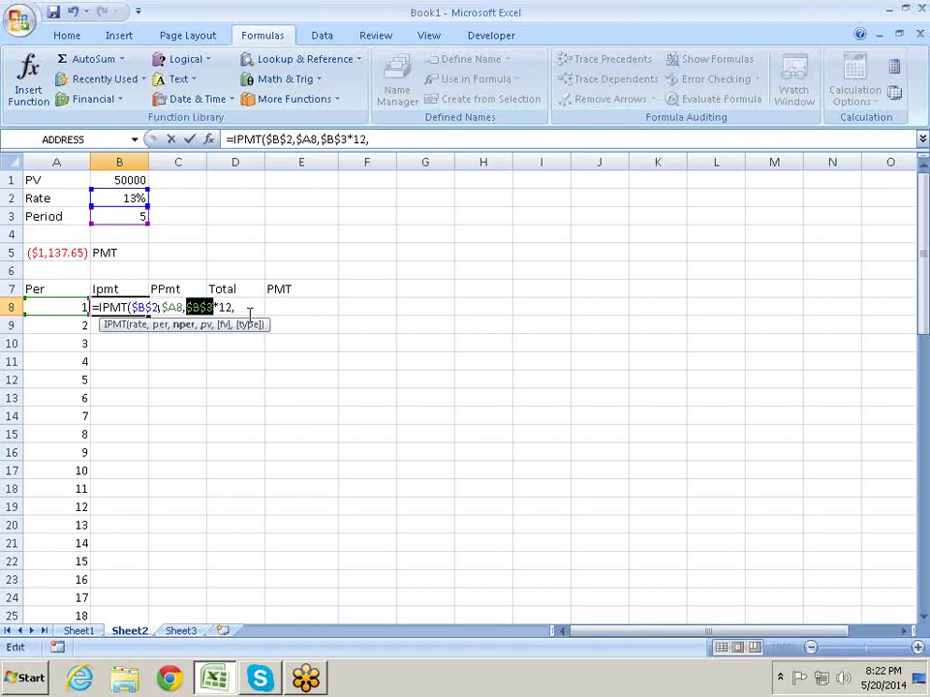
pyautogui.click(238, 306)
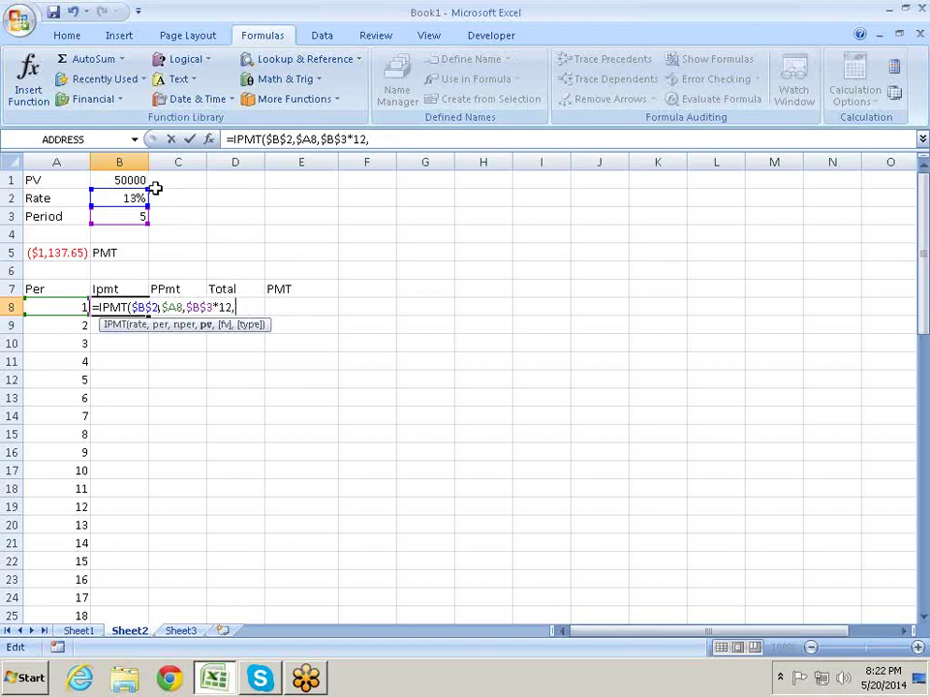
pyautogui.click(139, 179)
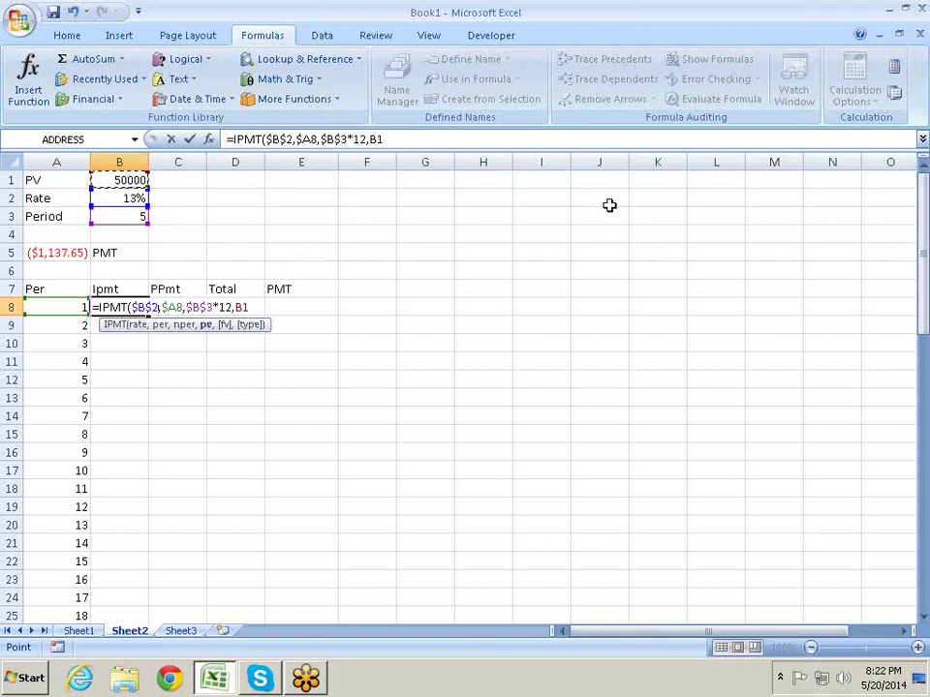
pyautogui.press('Return')
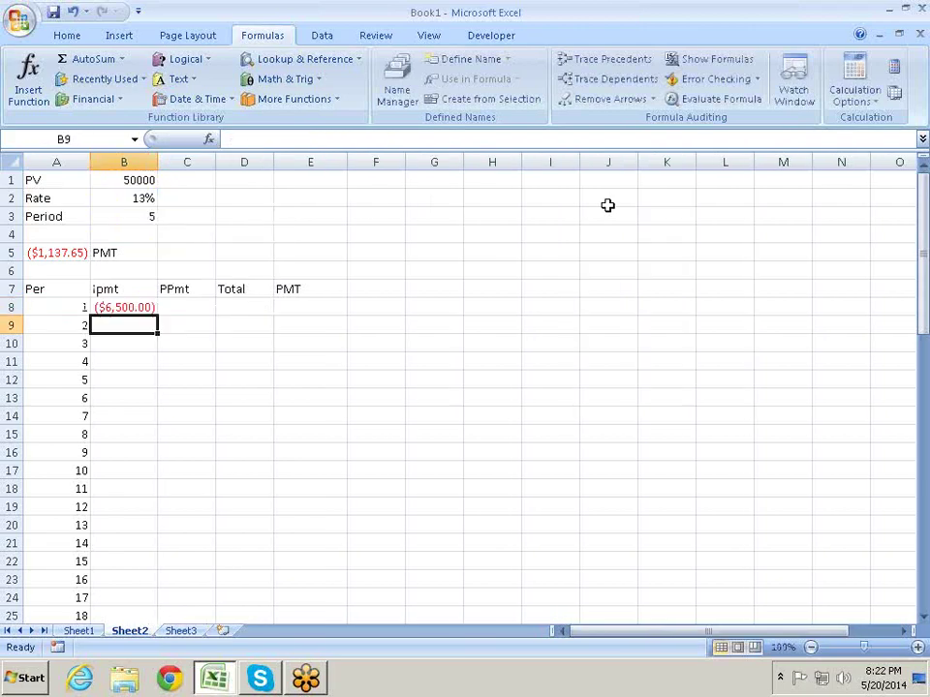
# - Copy the B8 formula into C8 and change IPMT to PPMT
pyautogui.press('Up')
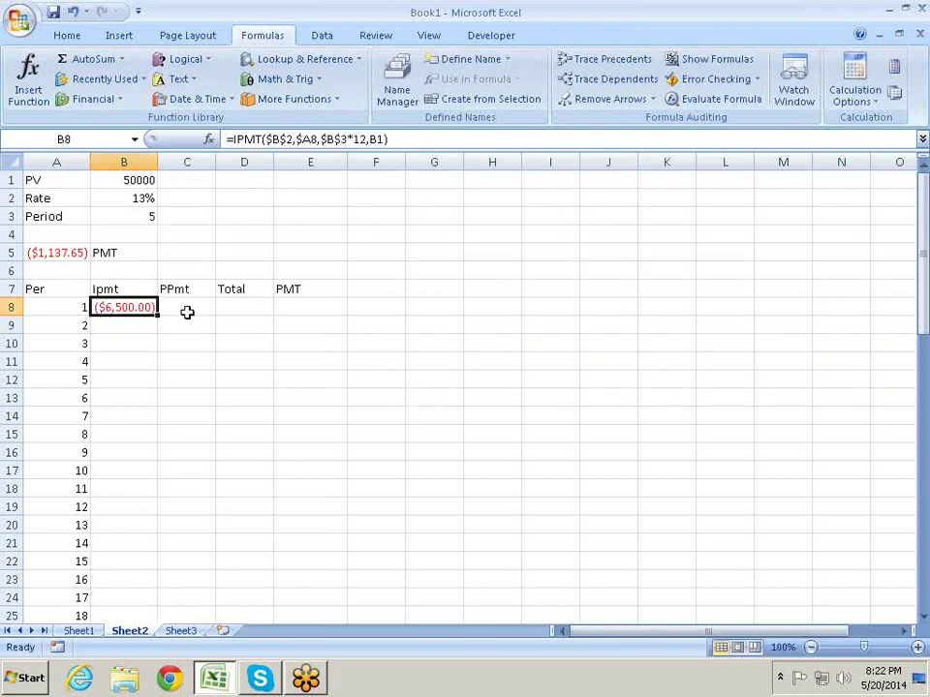
pyautogui.moveTo(159, 311); pyautogui.dragTo(209, 318)
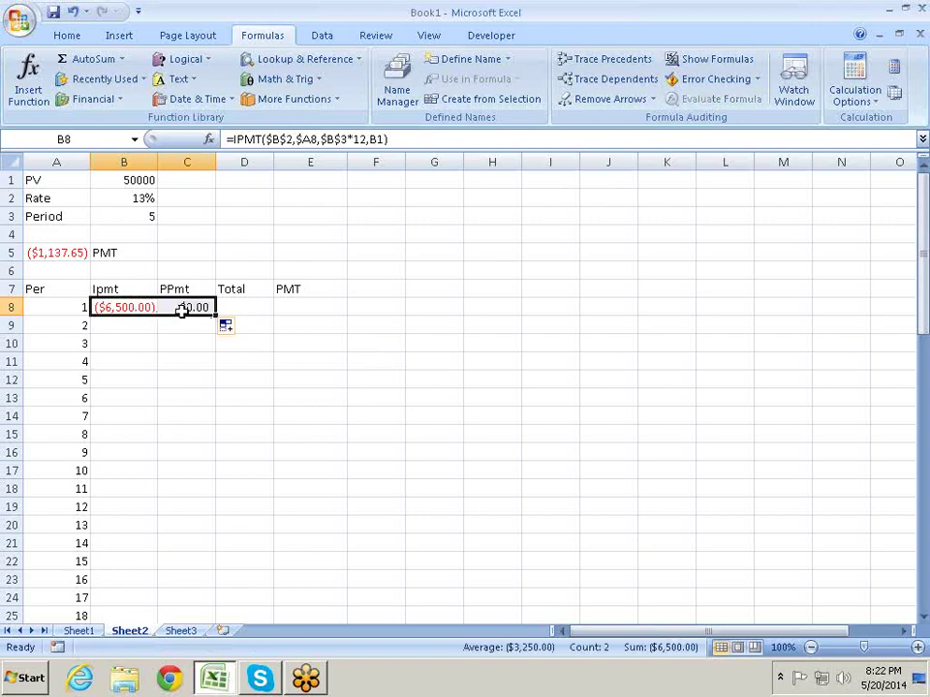
pyautogui.click(182, 309)
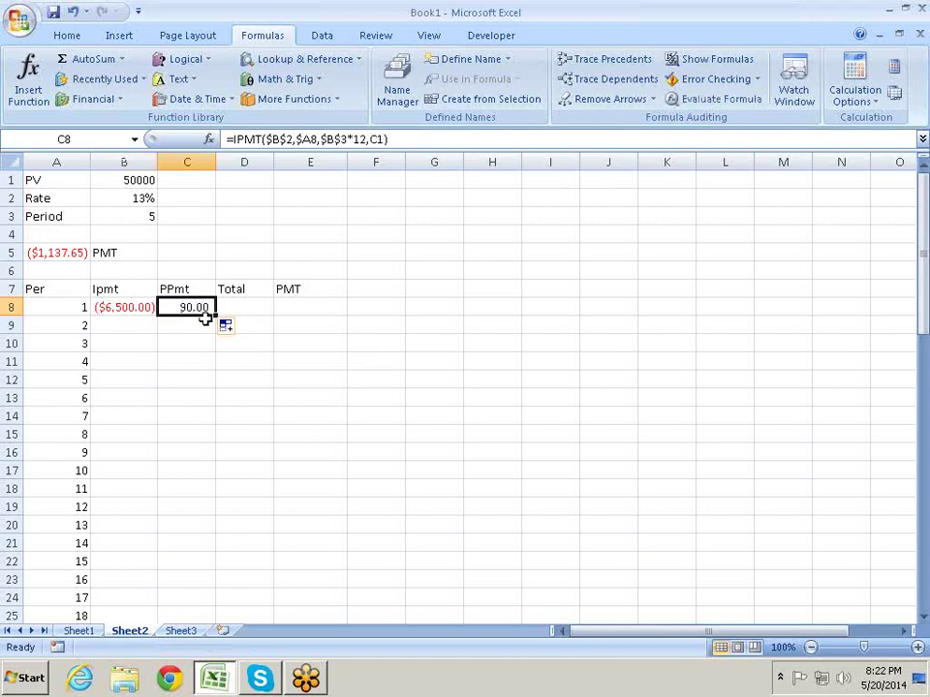
pyautogui.doubleClick(190, 307)
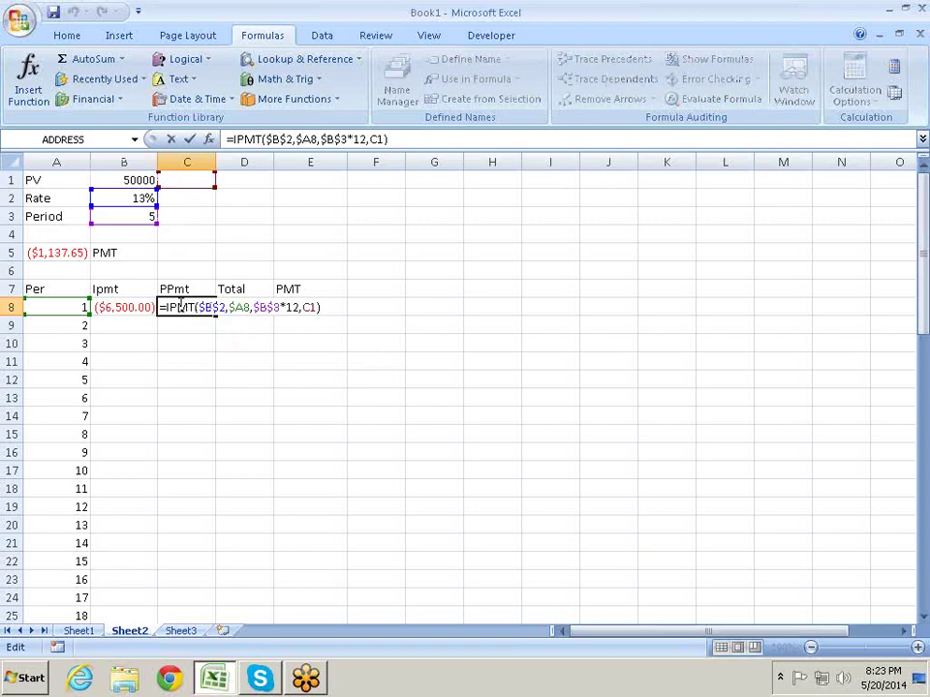
pyautogui.click(175, 307)
pyautogui.press('BackSpace')
pyautogui.write('p')
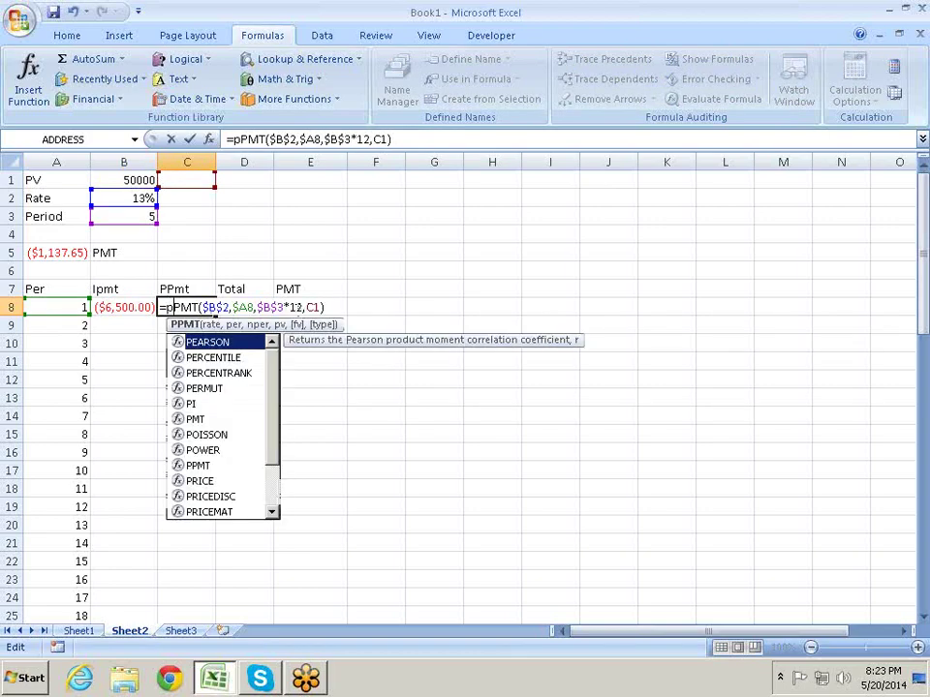
pyautogui.press('Return')
# - Repoint C8's loan-amount argument to B1 and make it absolute, giving ($4.29)
pyautogui.click(186, 307)
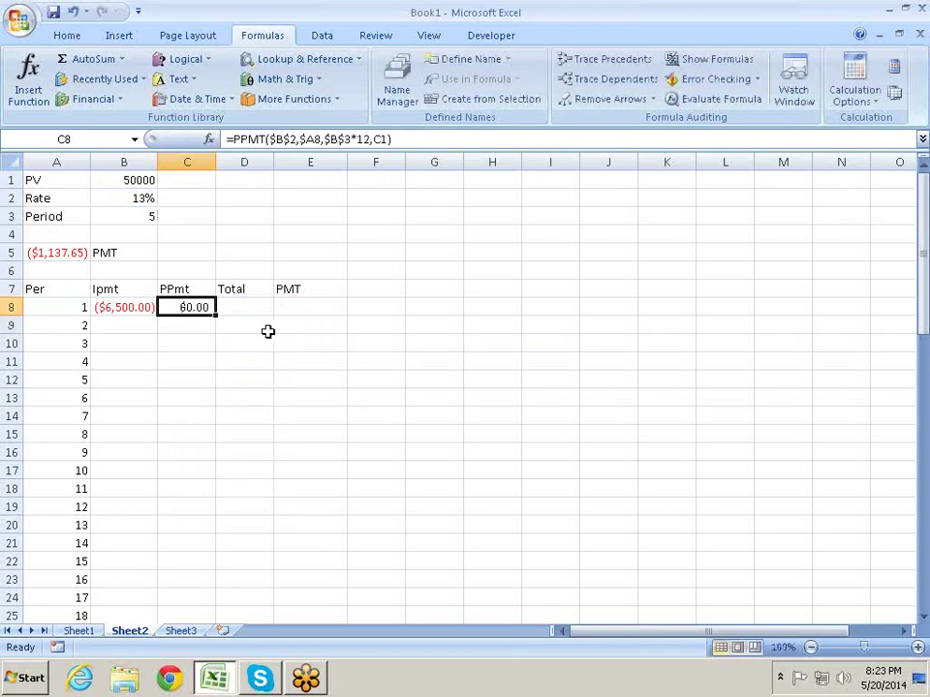
pyautogui.press('F2')
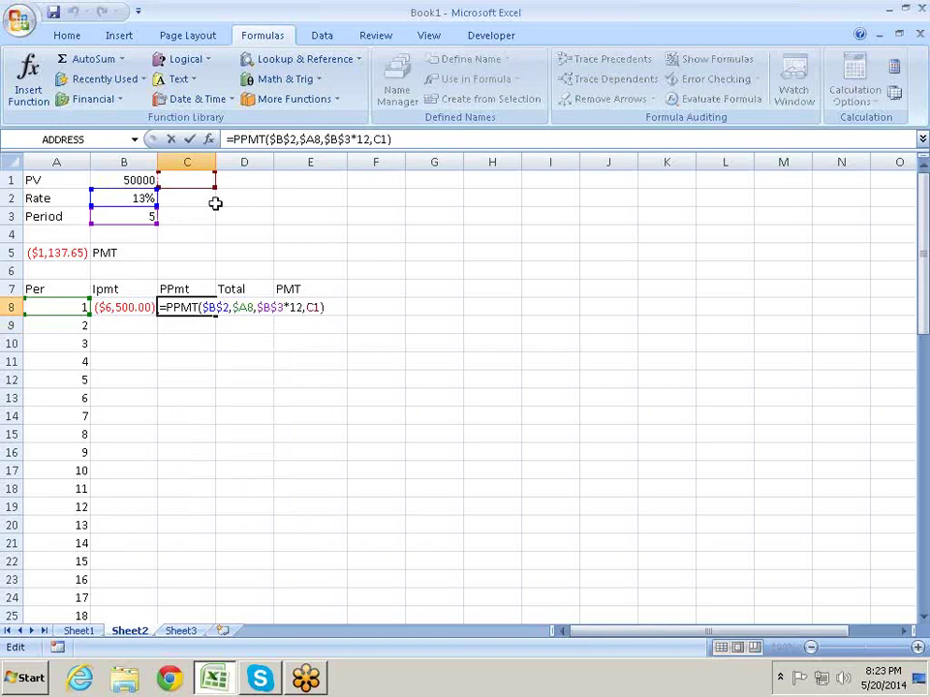
pyautogui.moveTo(193, 190); pyautogui.dragTo(135, 190)
pyautogui.click(312, 307)
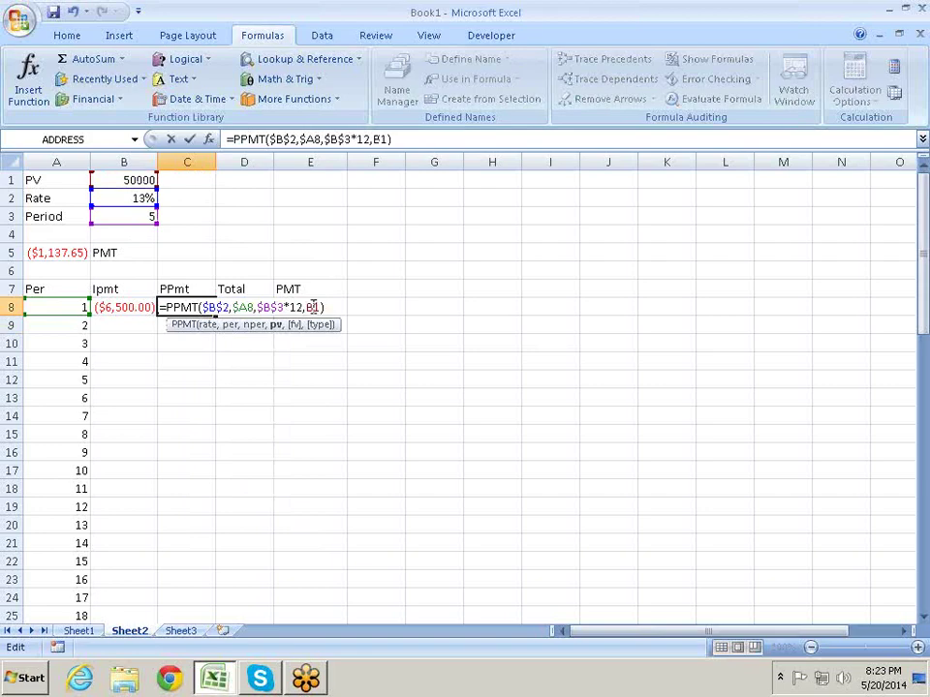
pyautogui.press('F4')
pyautogui.press('Return')
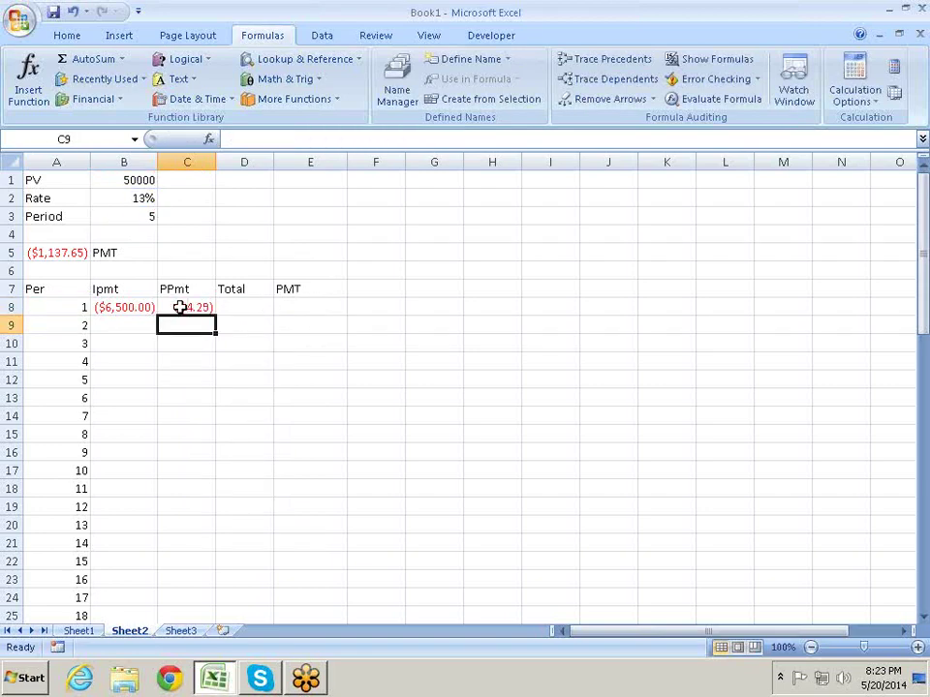
pyautogui.click(153, 307)
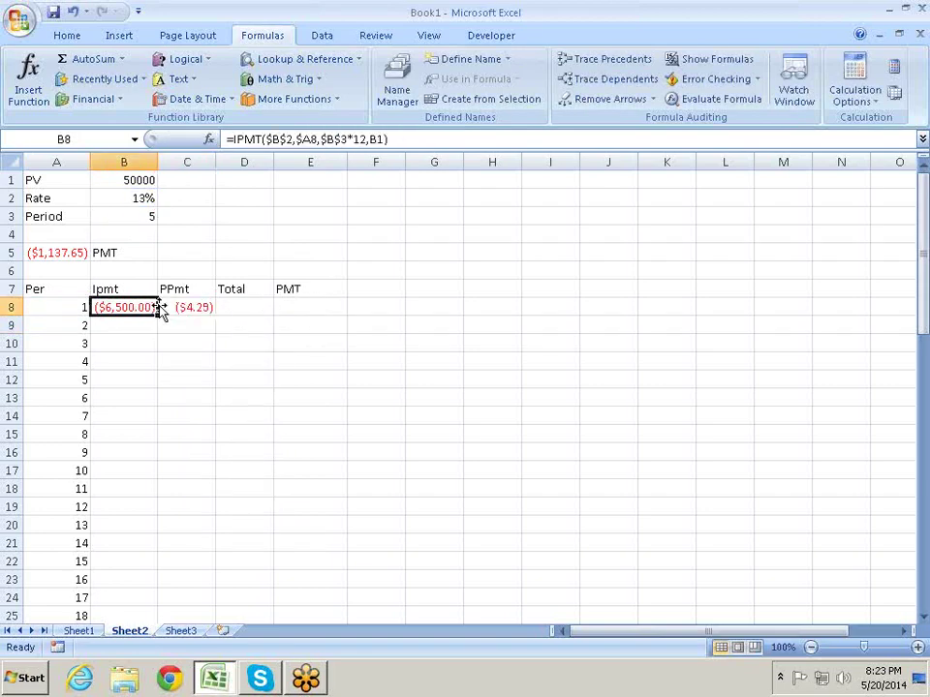
# - Make B8's loan amount reference absolute as $B$1 in the IPMT formula
pyautogui.press('F2')
pyautogui.press('Left')
pyautogui.press('Left')
pyautogui.press('Left')
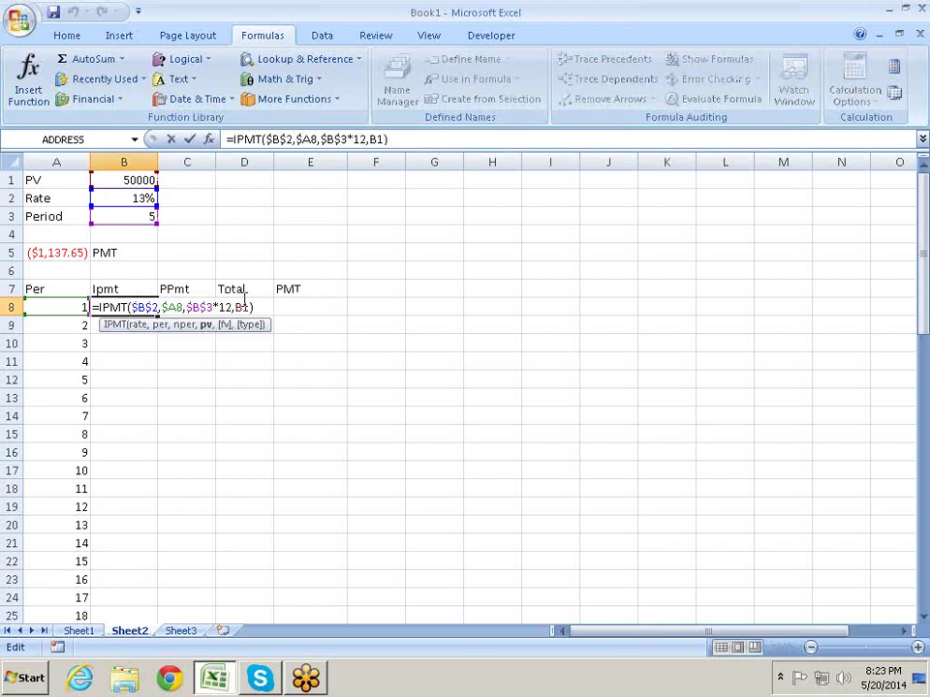
pyautogui.press('F4')
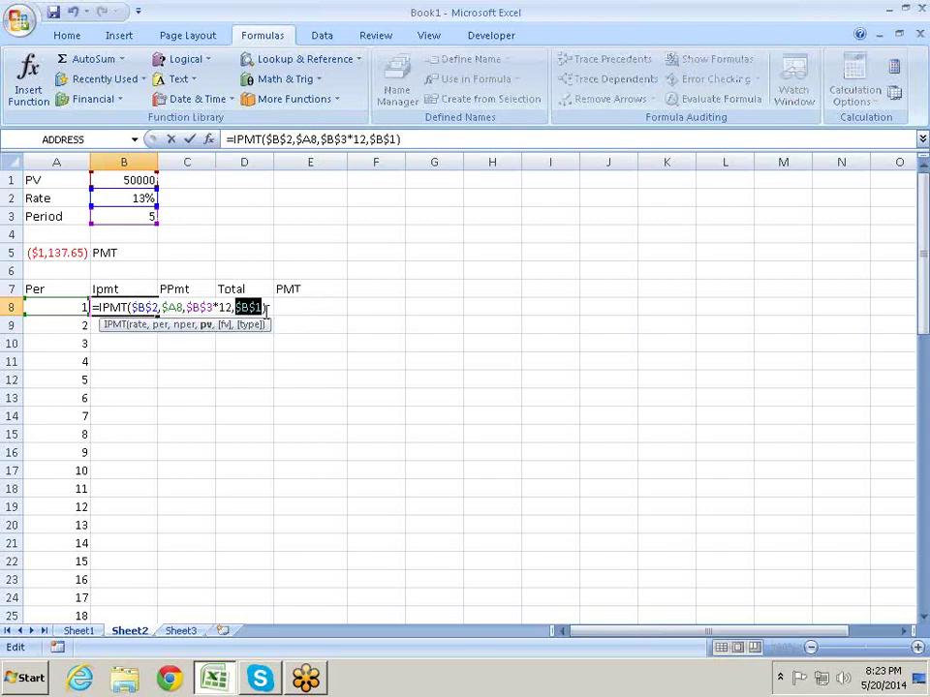
pyautogui.press('Return')
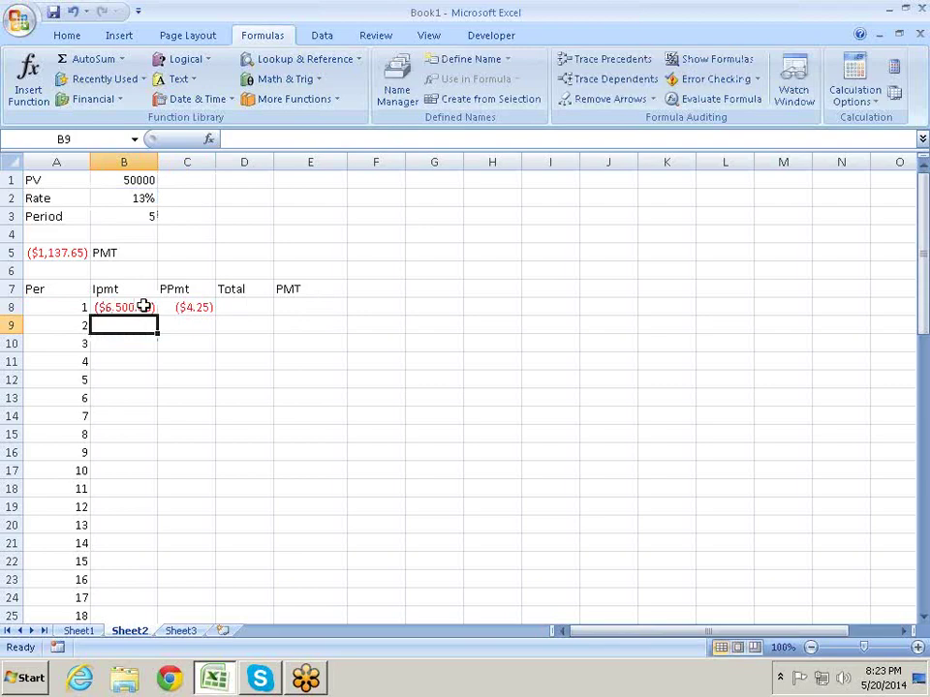
# - Review the per, nper and pv arguments of B8's IPMT formula
pyautogui.click(143, 306)
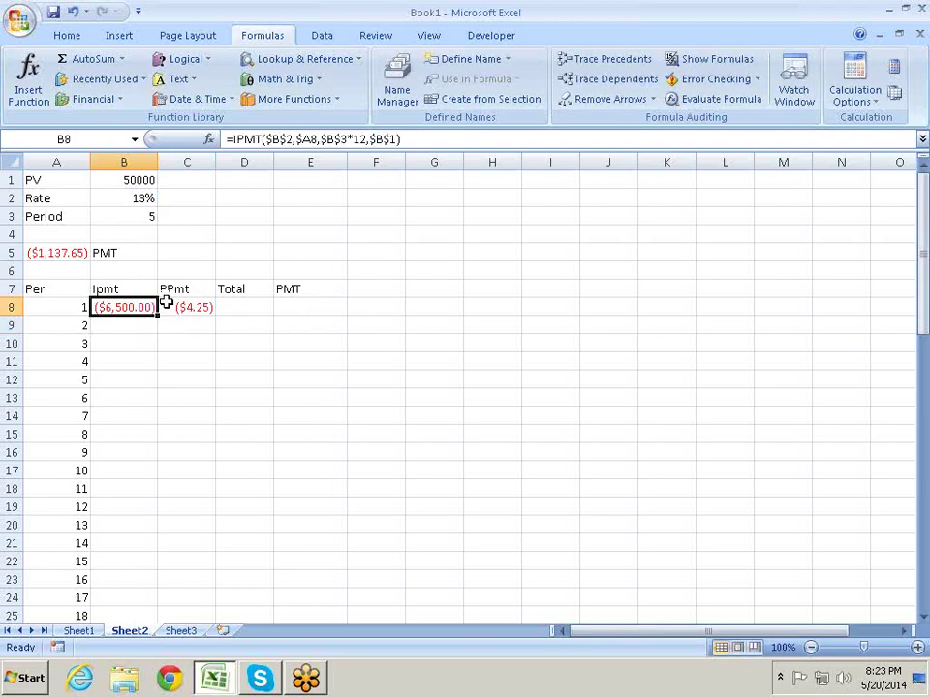
pyautogui.press('F2')
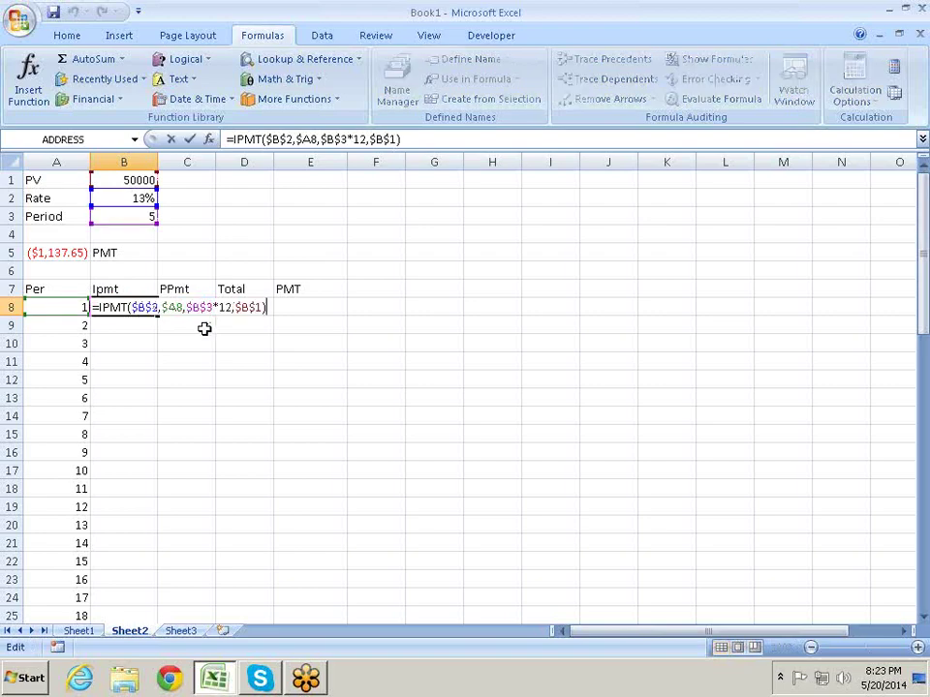
pyautogui.click(161, 307)
pyautogui.click(160, 327)
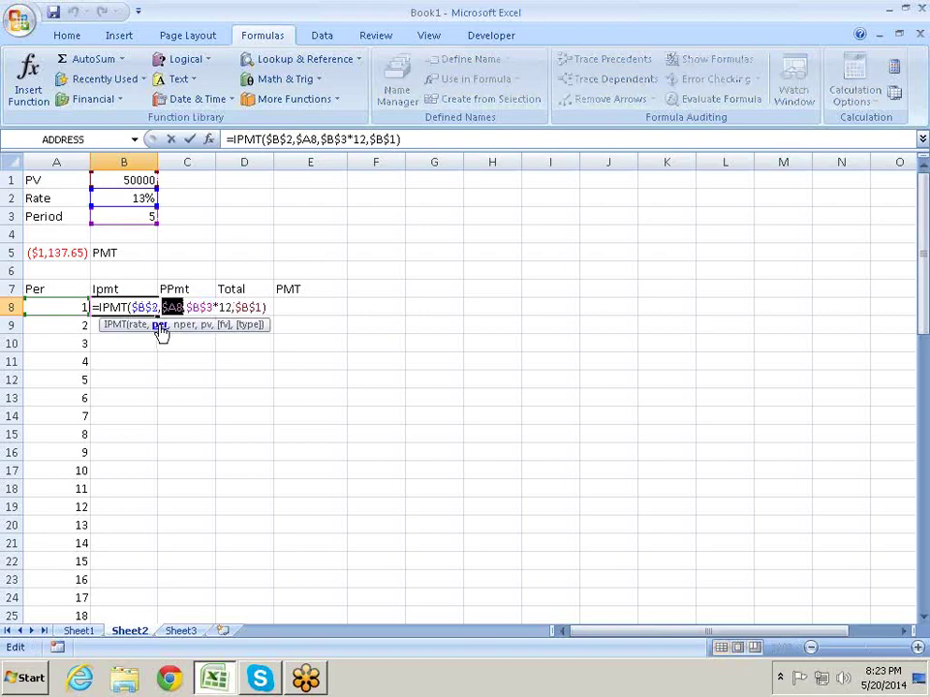
pyautogui.click(186, 326)
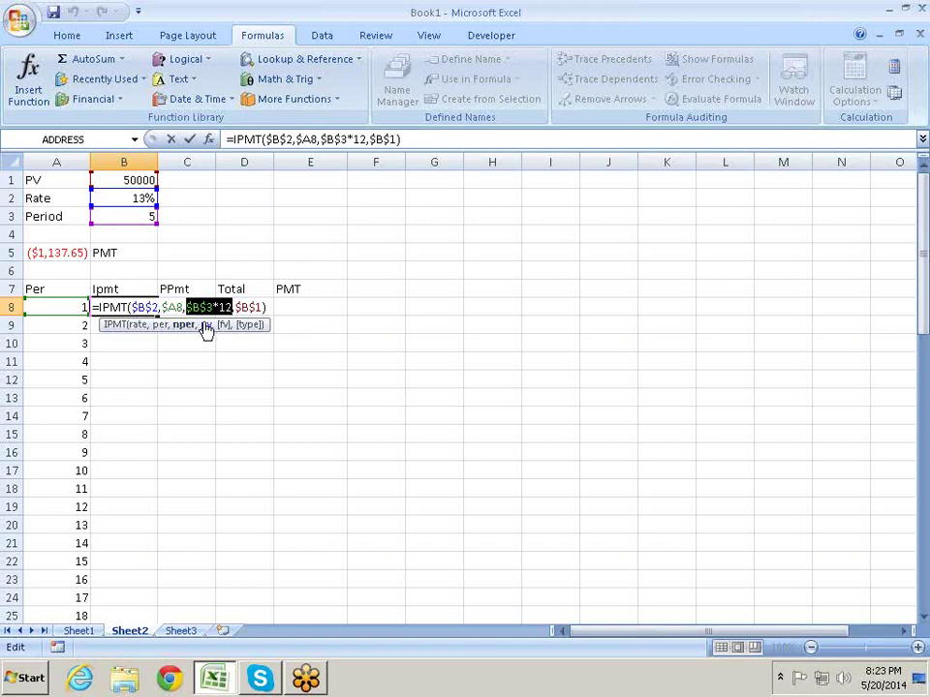
pyautogui.click(206, 327)
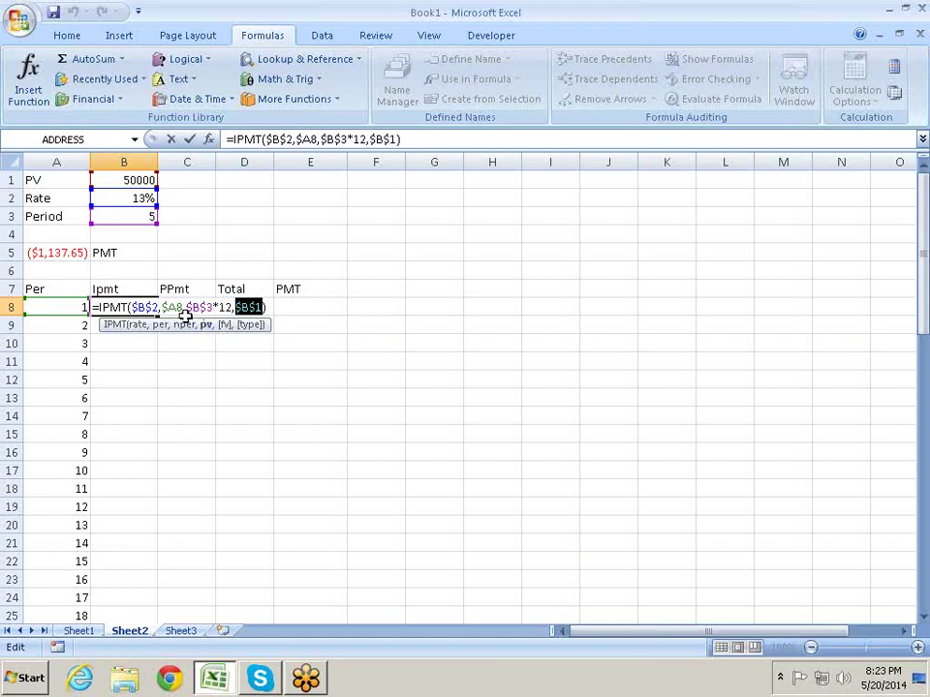
# - Change B8's rate argument to $B$2/12 so period 1 interest shows ($541.67)
pyautogui.click(175, 311)
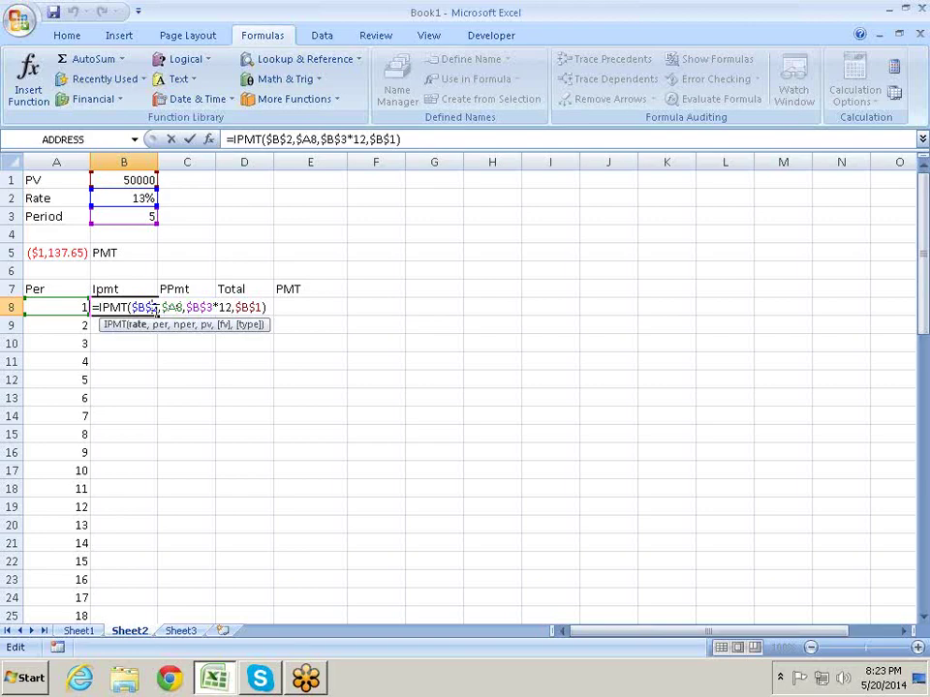
pyautogui.write('/')
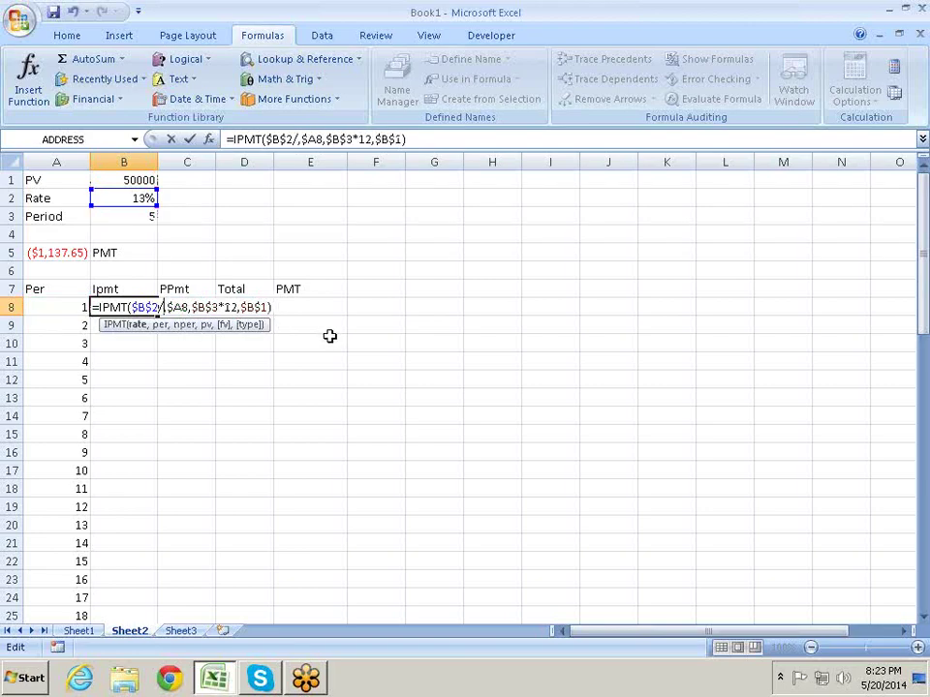
pyautogui.write('12')
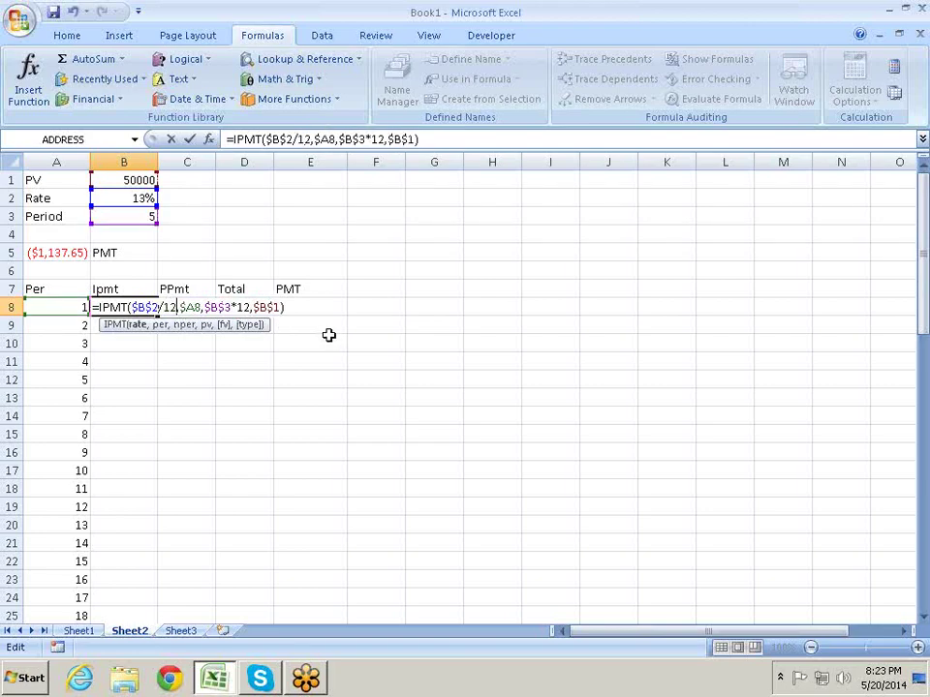
pyautogui.press('Return')
pyautogui.press('Up')
pyautogui.press('Right')
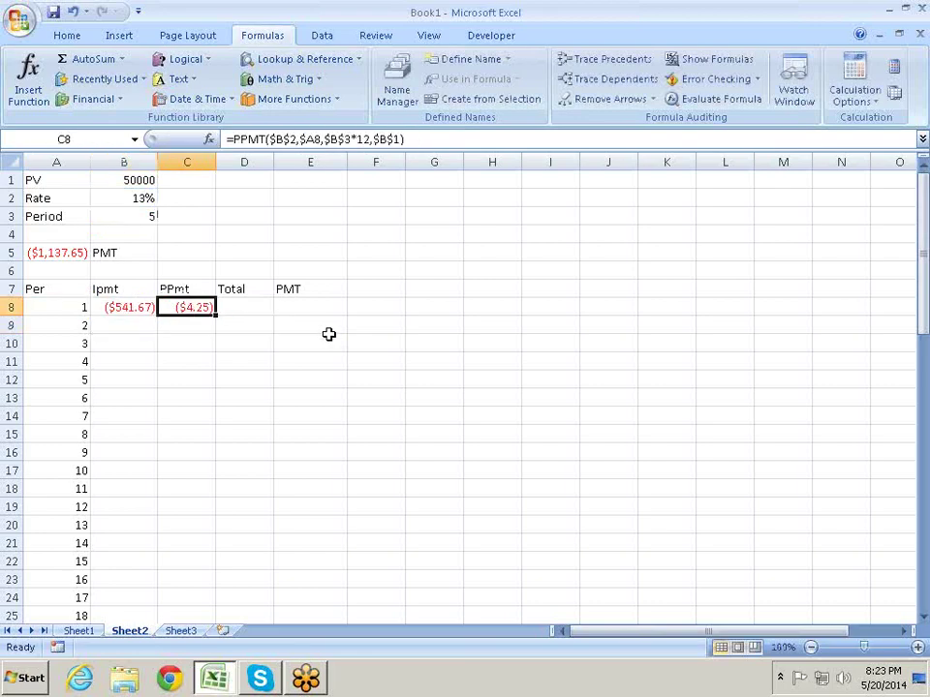
# - Change C8's PPMT rate argument to $B$2/12 and check its per, nper and pv arguments
pyautogui.press('F2')
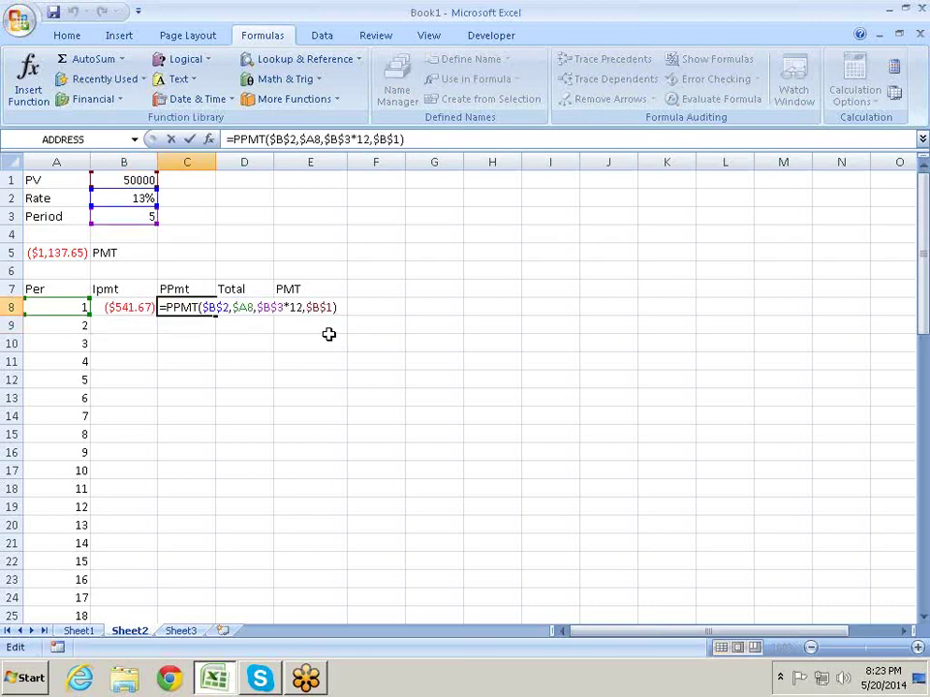
pyautogui.click(225, 306)
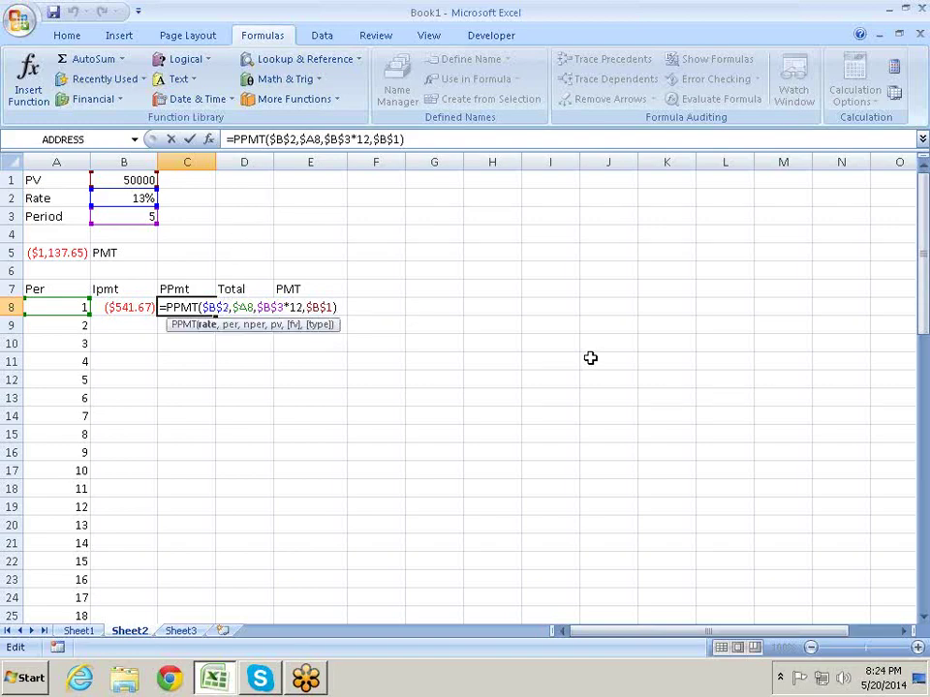
pyautogui.write('/12')
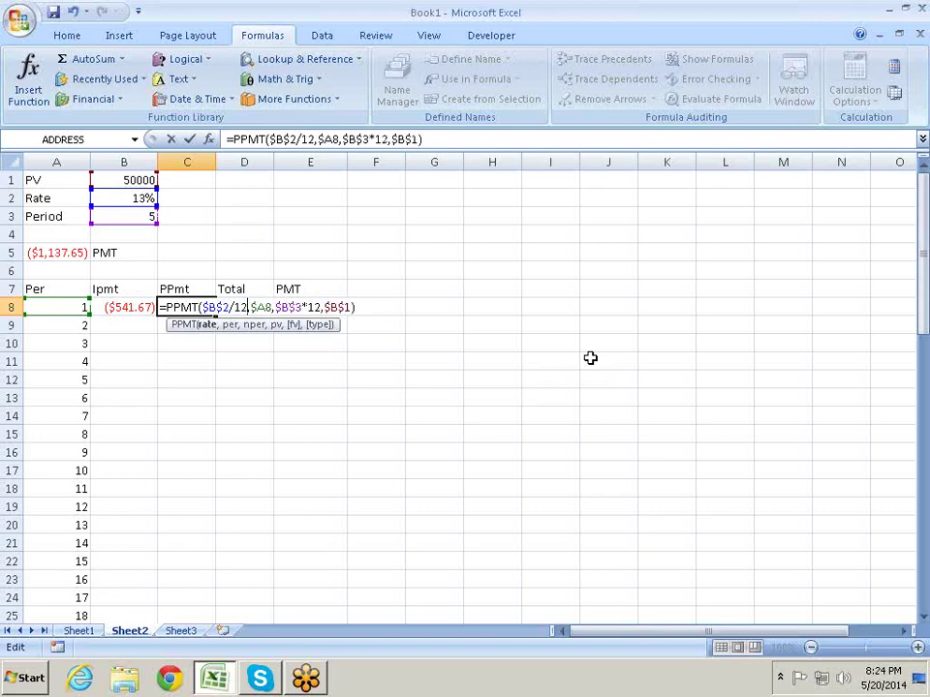
pyautogui.click(208, 325)
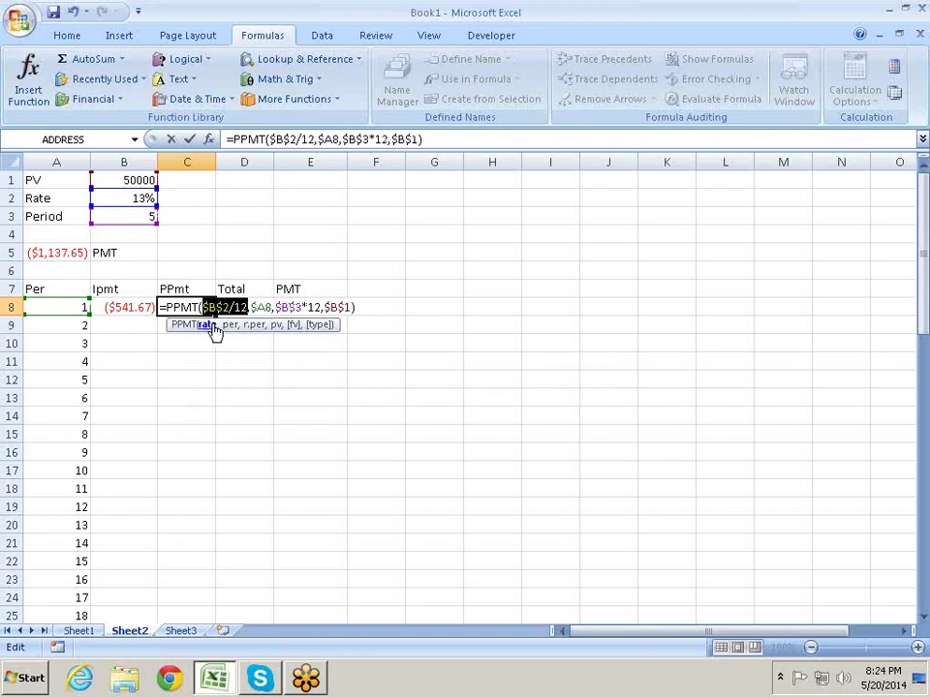
pyautogui.click(232, 325)
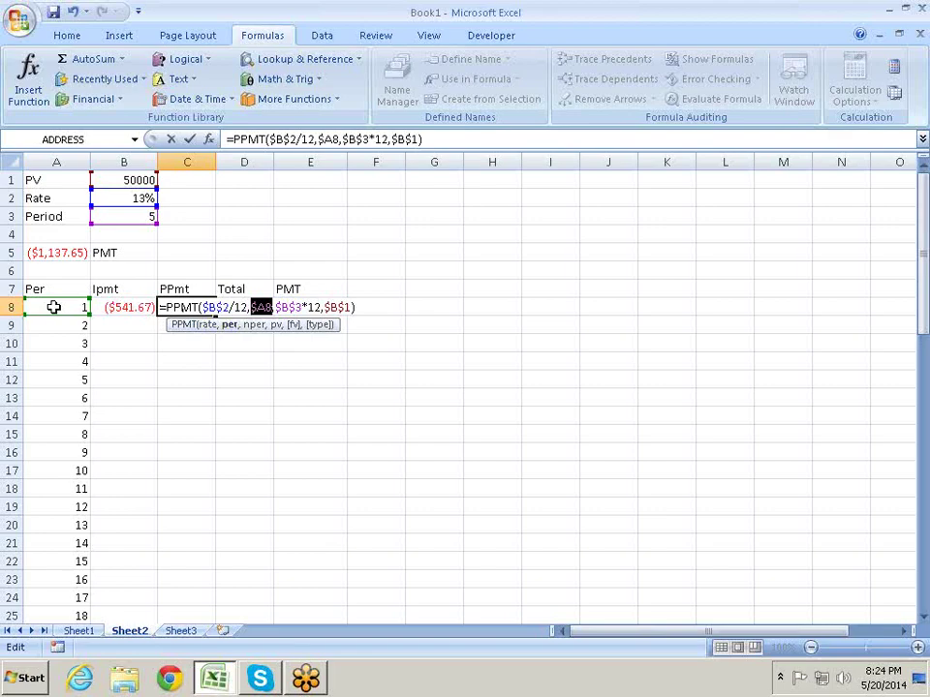
pyautogui.click(254, 325)
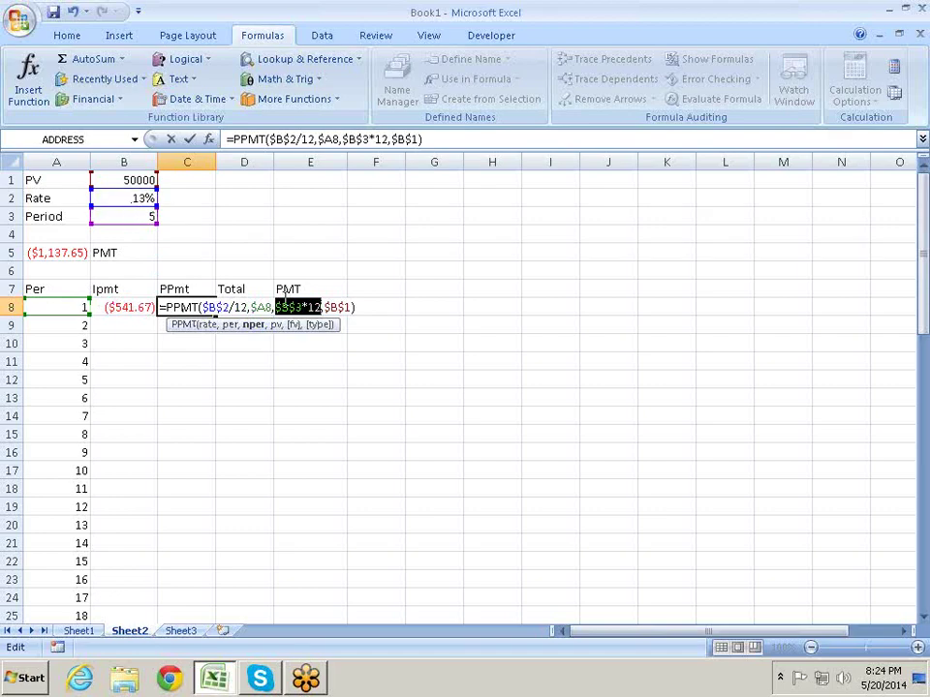
pyautogui.click(275, 326)
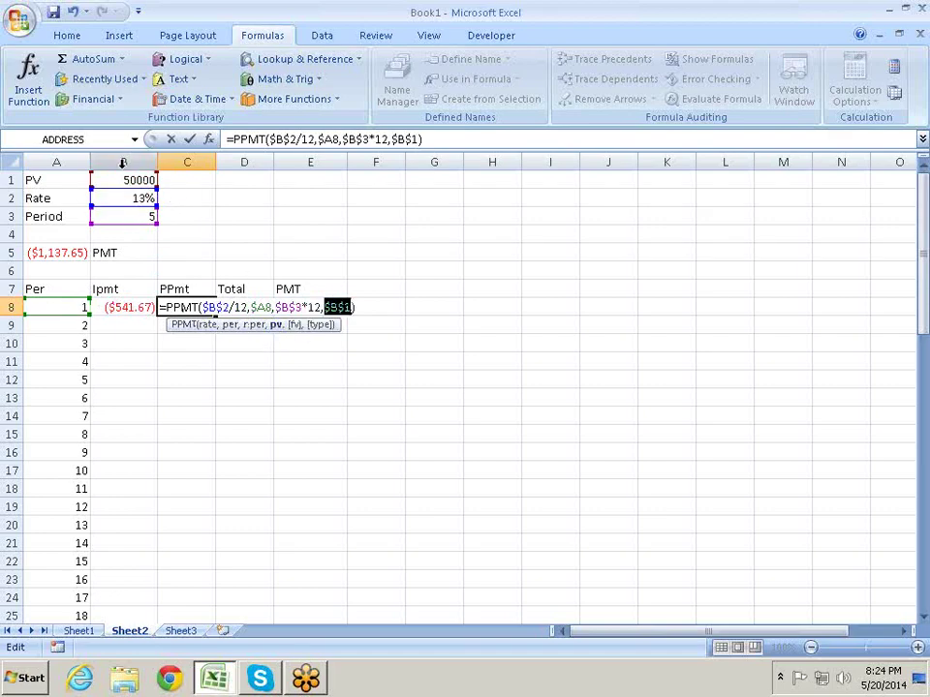
# - Enter =B8+C8 in D8 for a period 1 total of ($1,137.65), matching A5's PMT
pyautogui.press('Return')
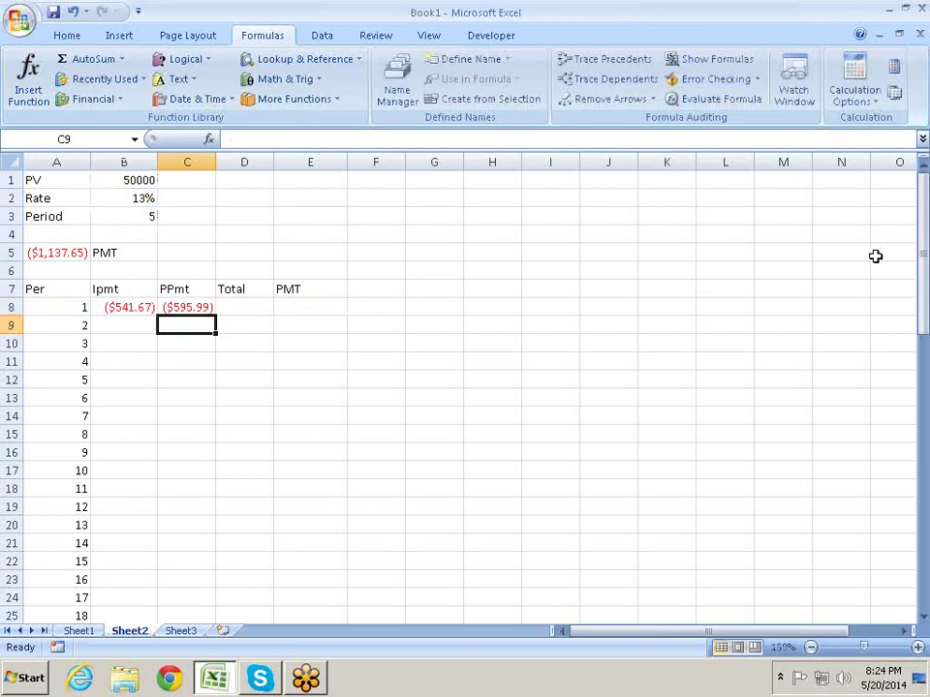
pyautogui.click(258, 302)
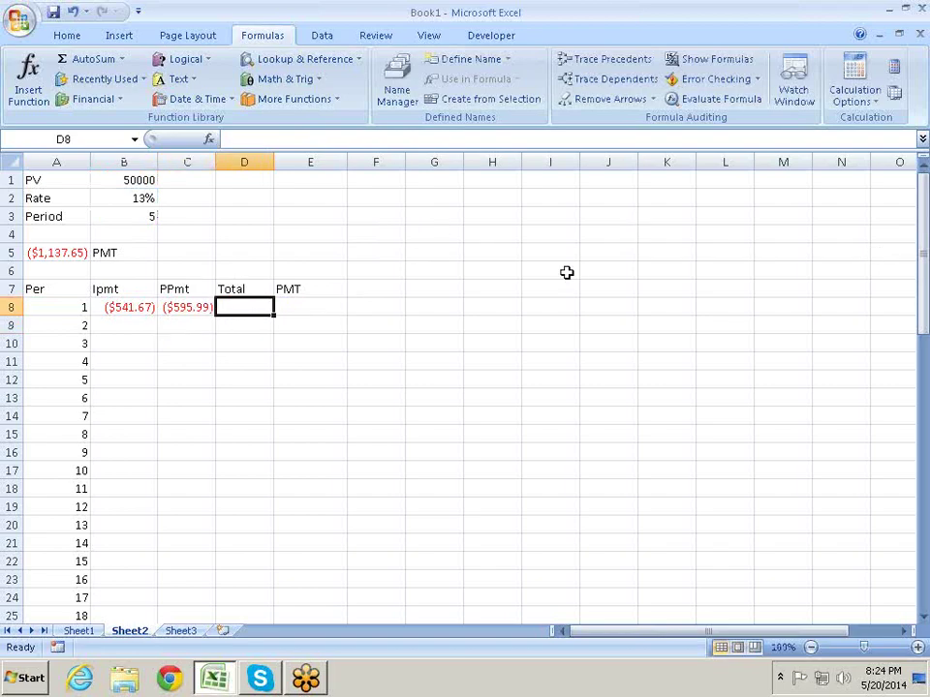
pyautogui.write('=')
pyautogui.press('Left')
pyautogui.press('Left')
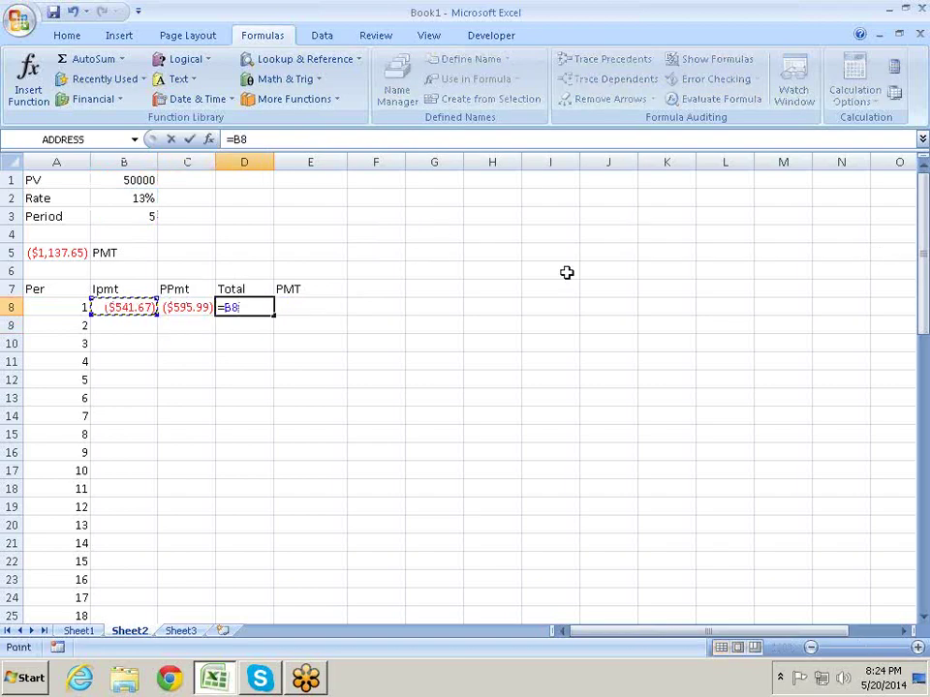
pyautogui.write('+')
pyautogui.press('Left')
pyautogui.press('Return')
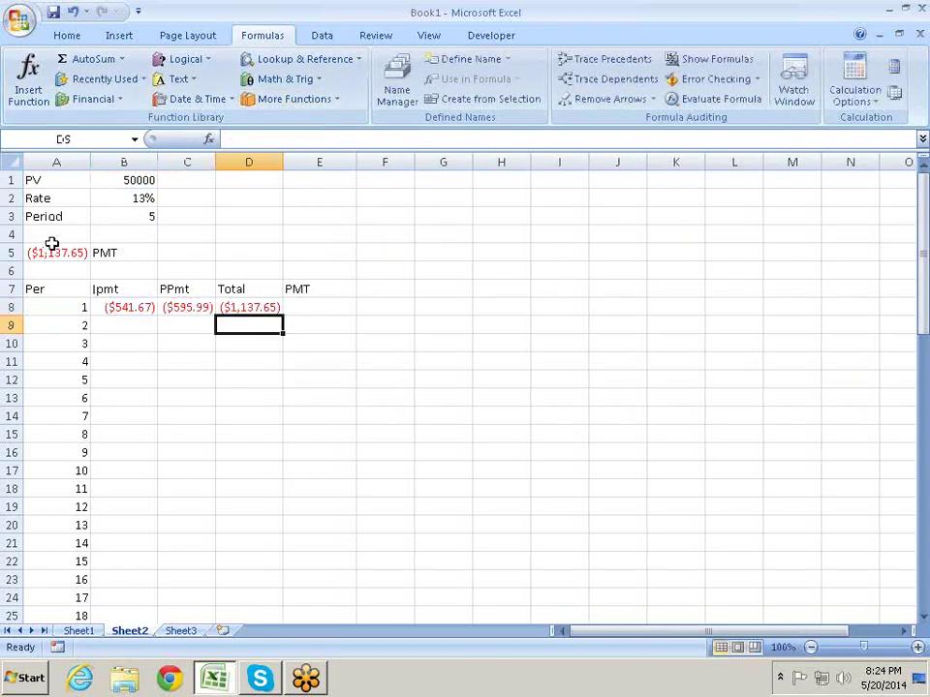
pyautogui.click(70, 252)
pyautogui.click(271, 307)
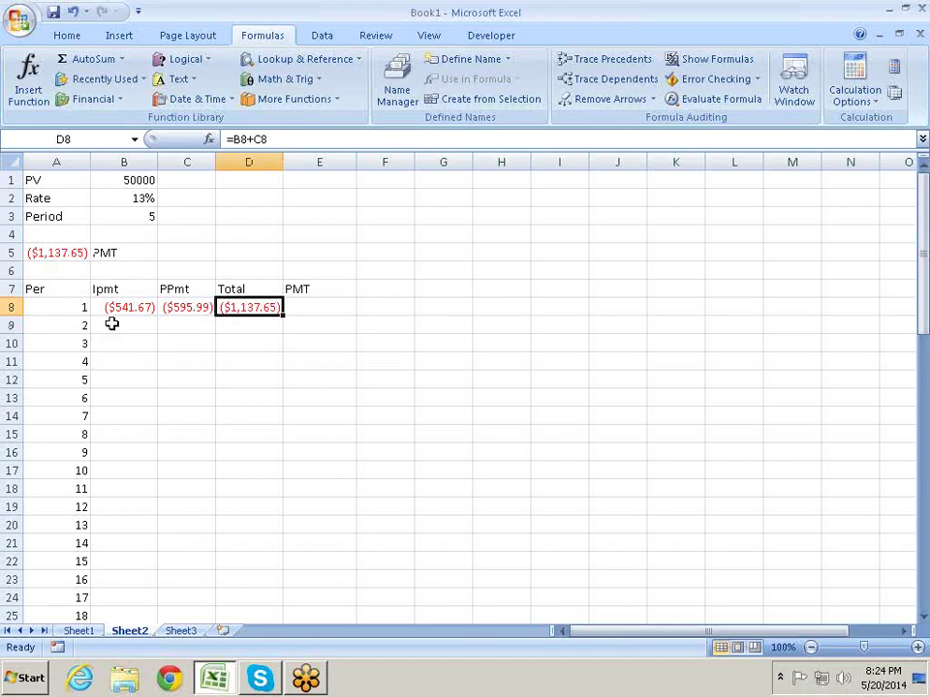
pyautogui.moveTo(112, 307)
pyautogui.mouseDown()
pyautogui.moveTo(281, 312)
pyautogui.moveTo(272, 690)
pyautogui.mouseUp()
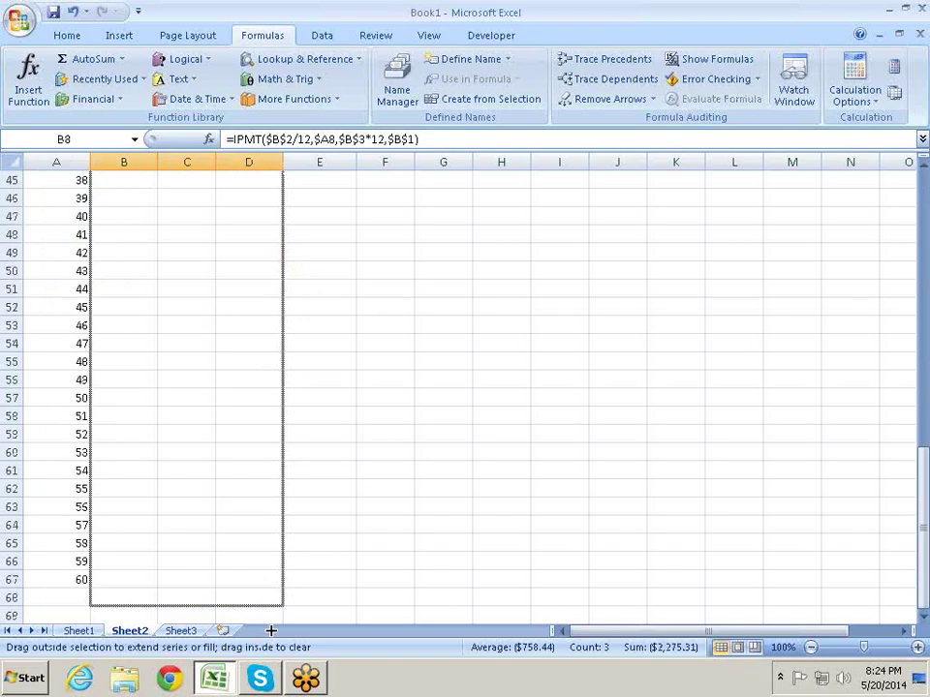
pyautogui.moveTo(272, 691); pyautogui.dragTo(262, 550)
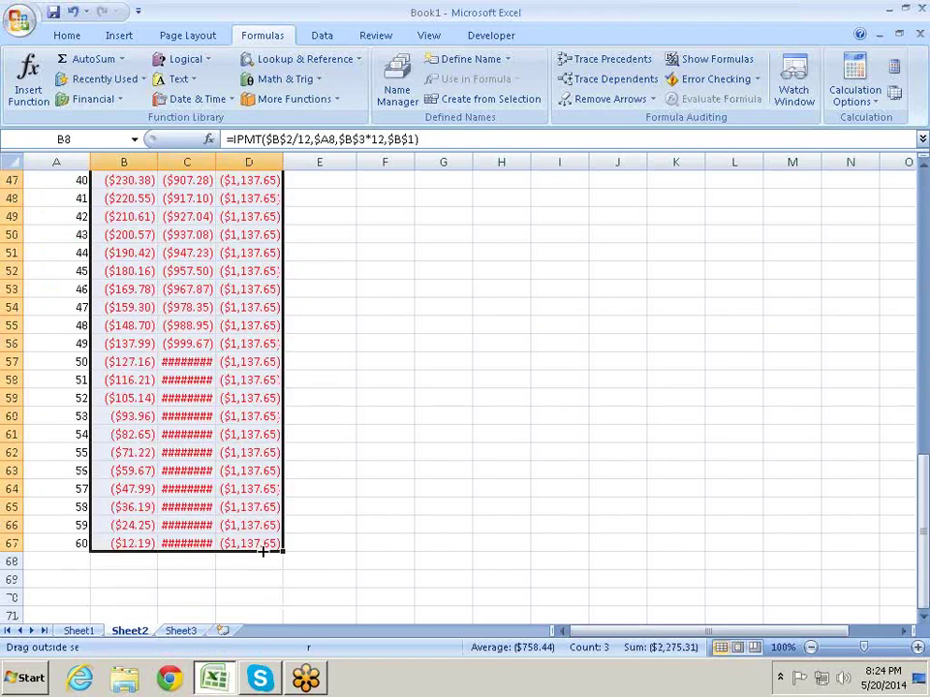
pyautogui.click(215, 160)
pyautogui.click(353, 285)
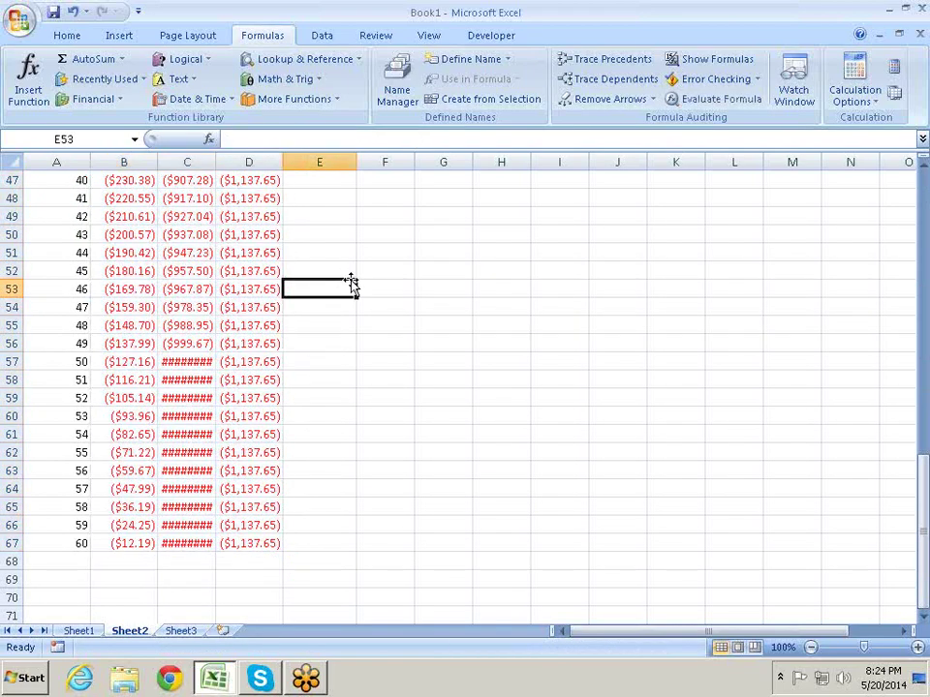
pyautogui.moveTo(215, 159); pyautogui.dragTo(225, 161)
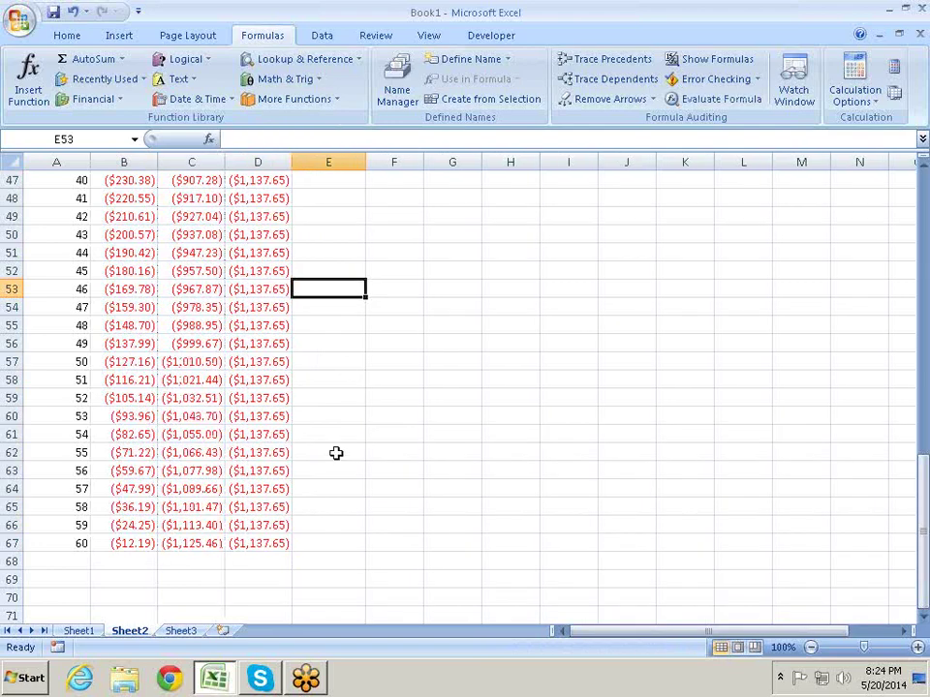
pyautogui.scroll(7, 338, 470)
pyautogui.scroll(8, 338, 470)
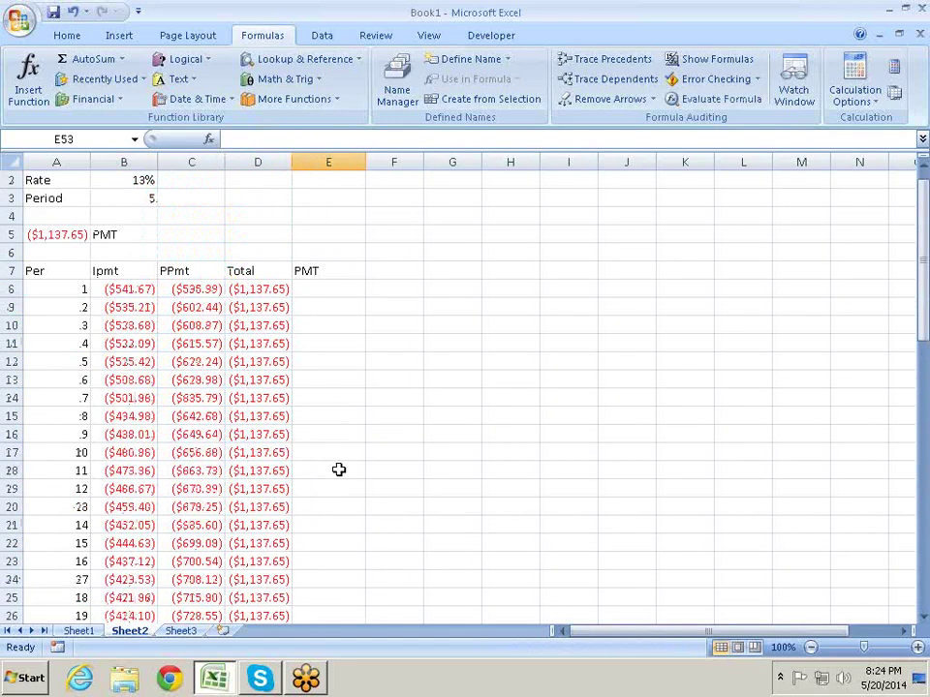
pyautogui.click(258, 307)
pyautogui.scroll(-1, 260, 342)
pyautogui.click(198, 360)
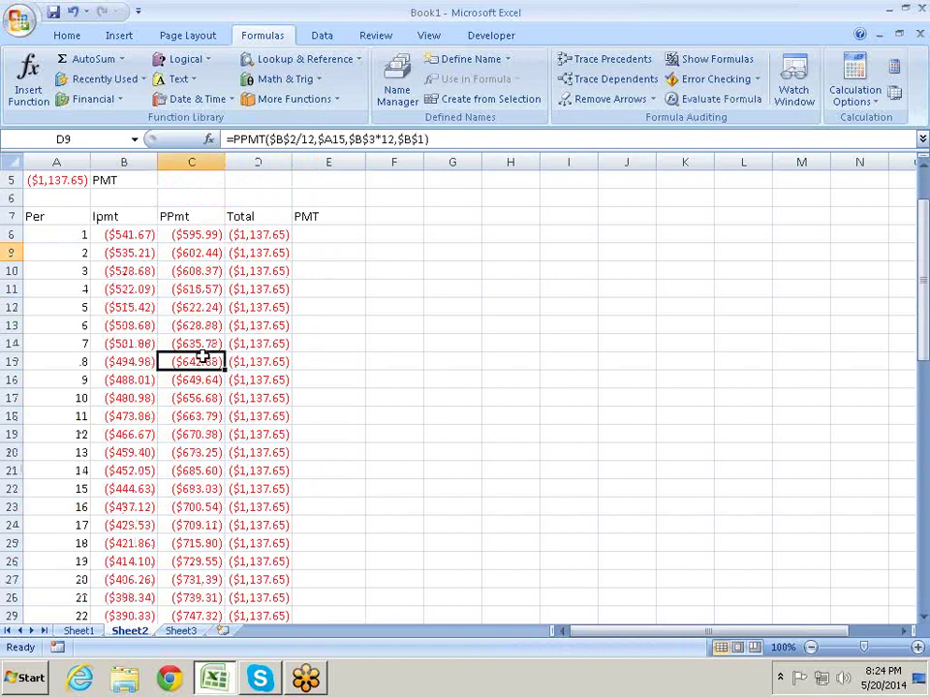
pyautogui.click(133, 377)
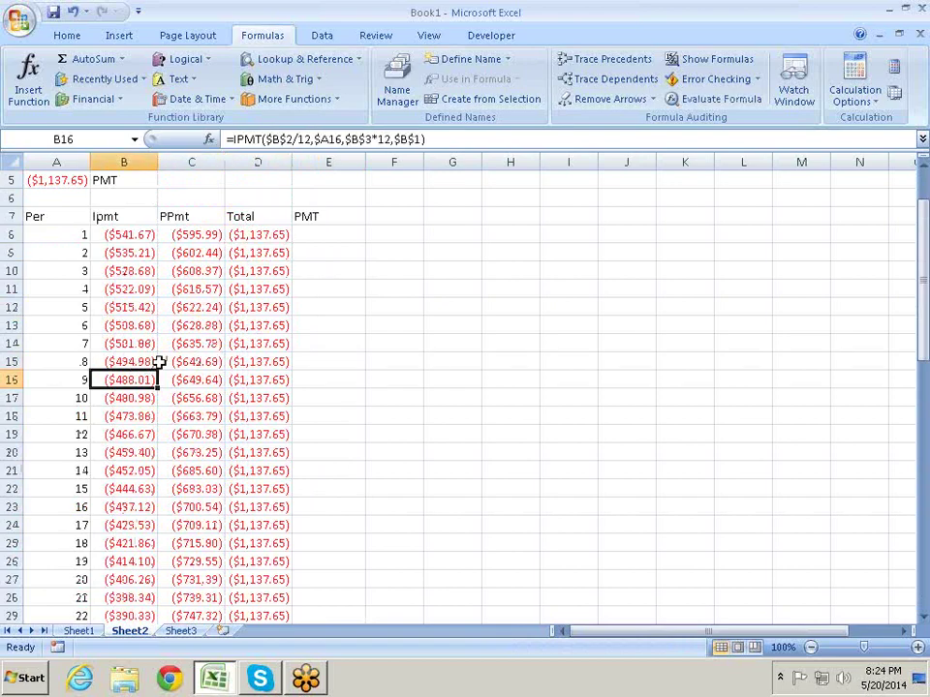
pyautogui.click(189, 360)
pyautogui.click(150, 416)
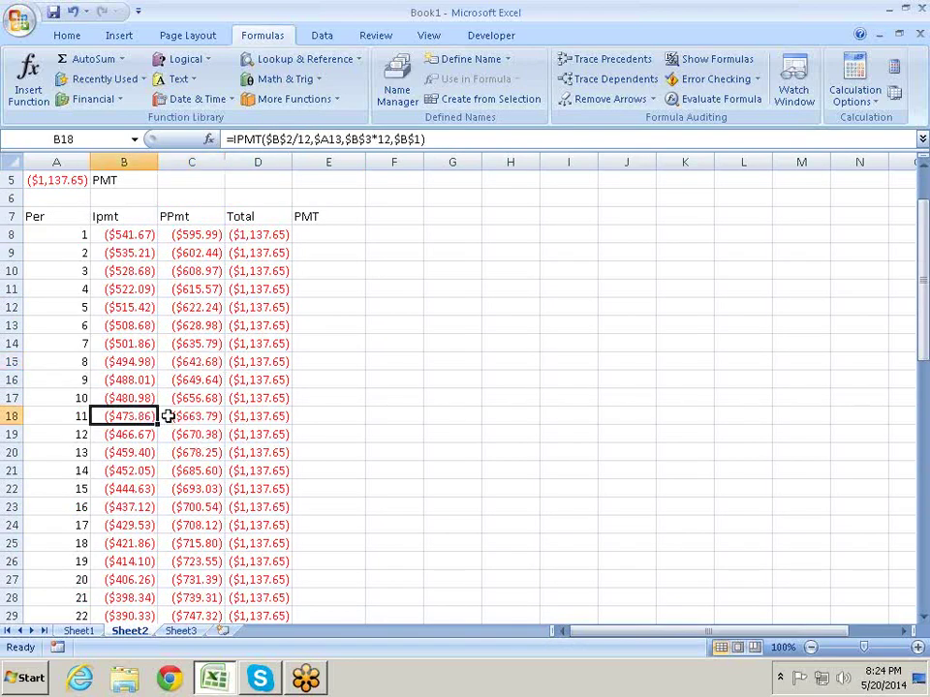
pyautogui.click(167, 421)
pyautogui.click(144, 435)
pyautogui.click(171, 437)
pyautogui.click(146, 451)
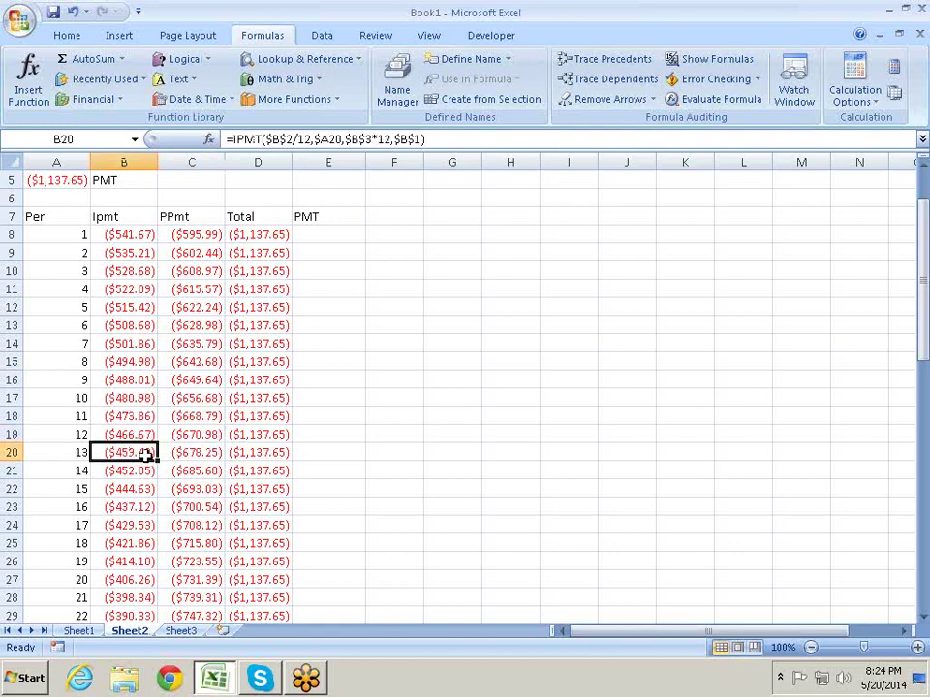
pyautogui.click(176, 449)
pyautogui.scroll(-3, 222, 451)
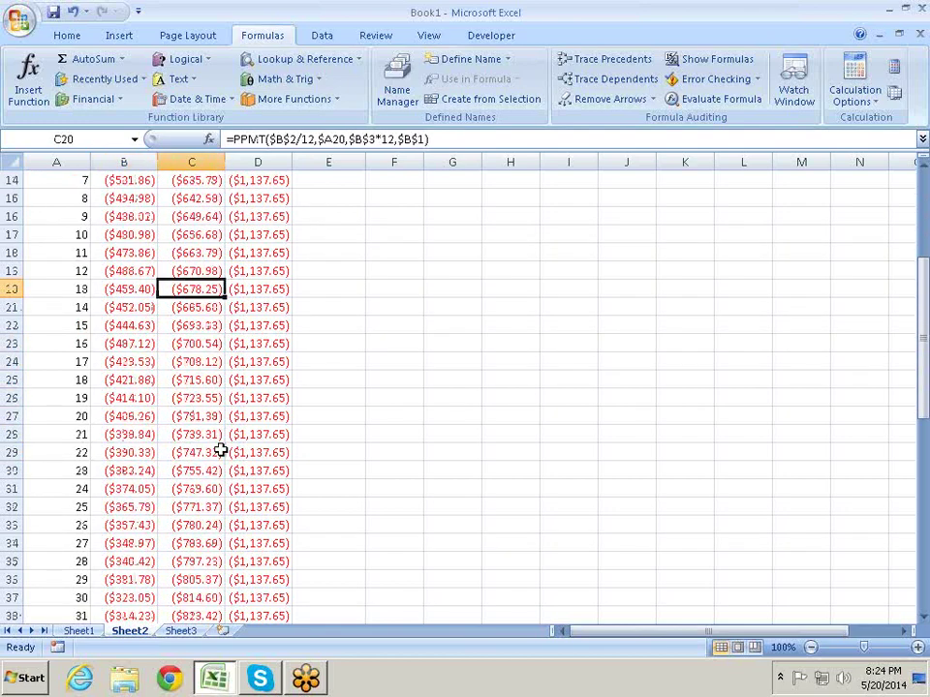
pyautogui.scroll(-2, 222, 451)
pyautogui.scroll(-3, 222, 452)
pyautogui.scroll(-2, 222, 452)
pyautogui.scroll(-4, 221, 452)
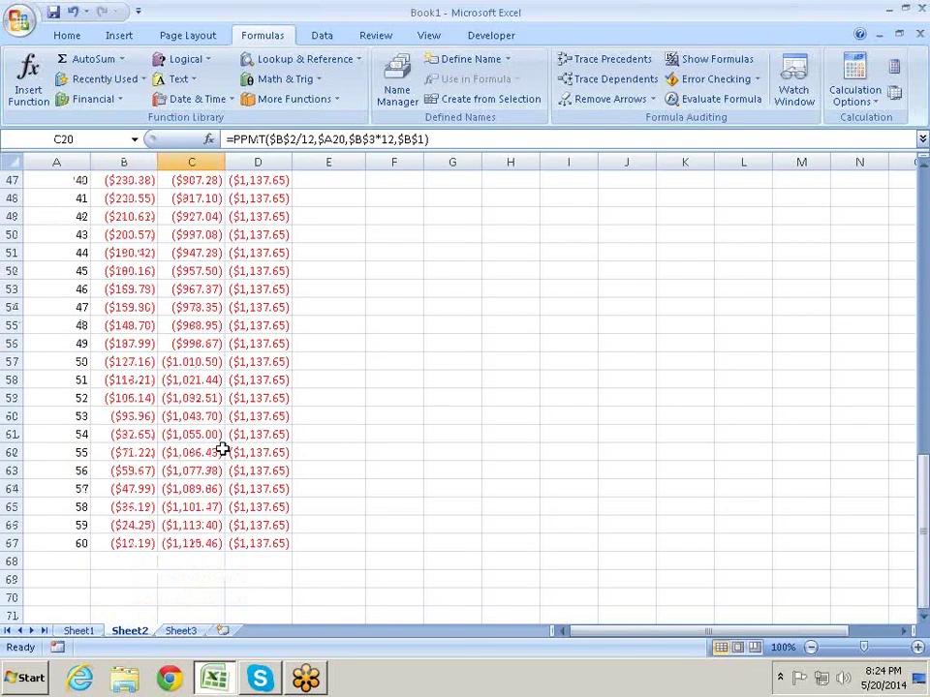
pyautogui.click(205, 289)
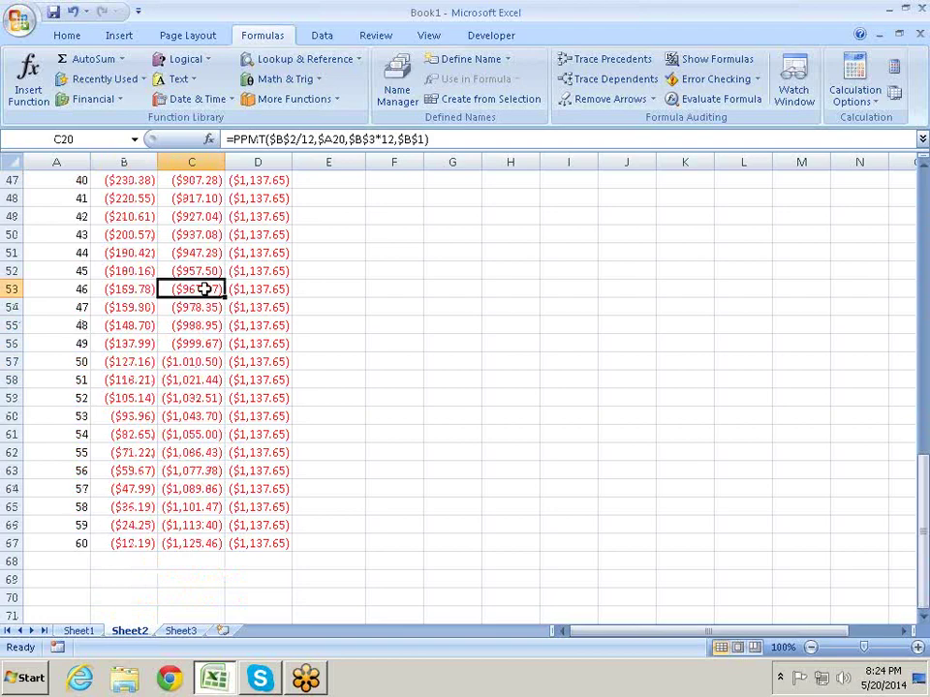
pyautogui.click(204, 543)
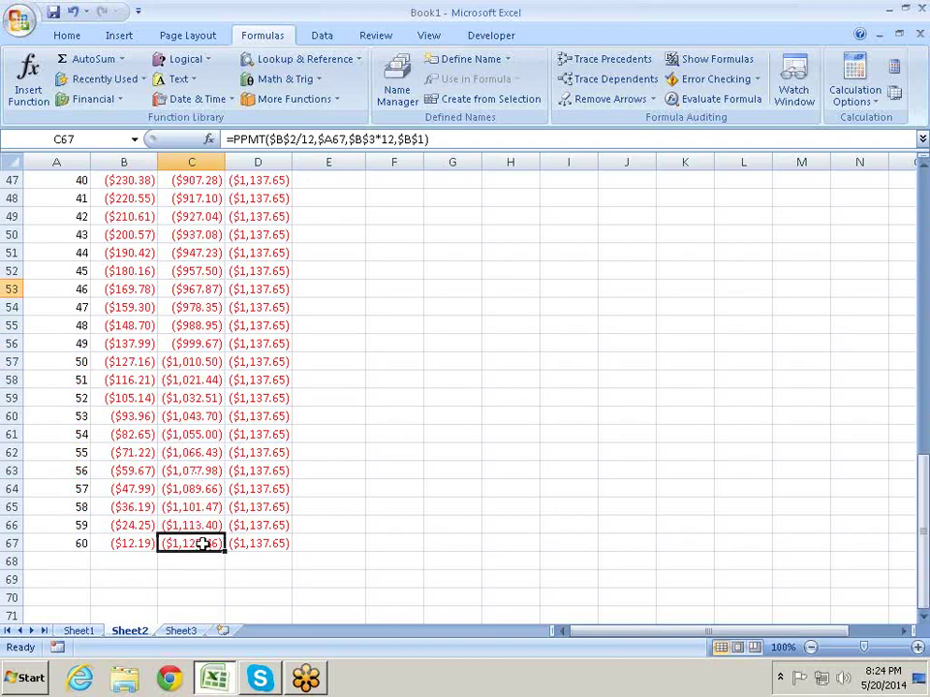
pyautogui.click(138, 543)
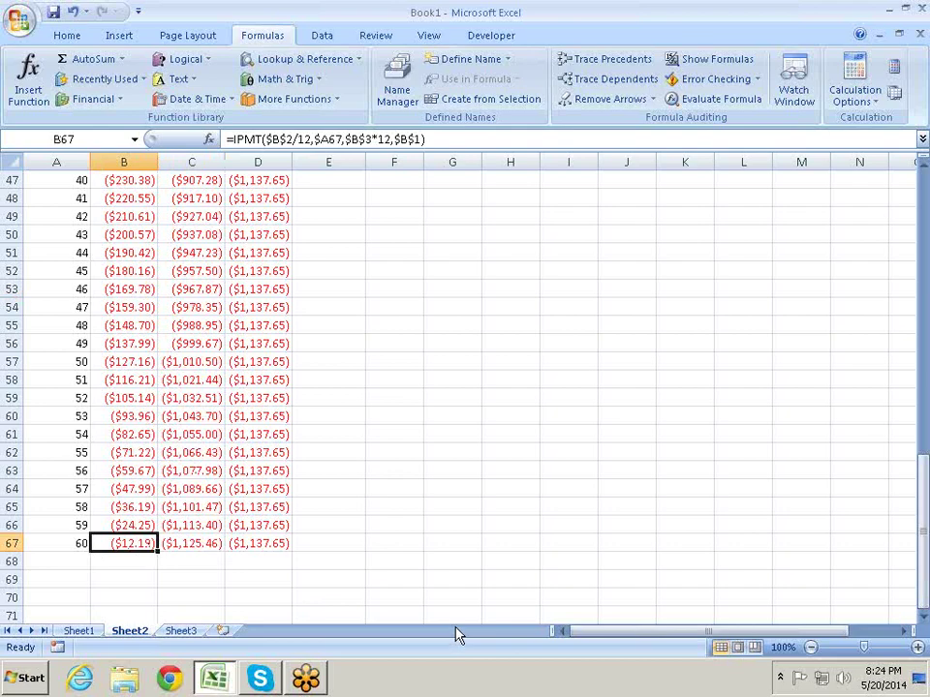
pyautogui.scroll(7, 310, 557)
pyautogui.scroll(8, 308, 560)
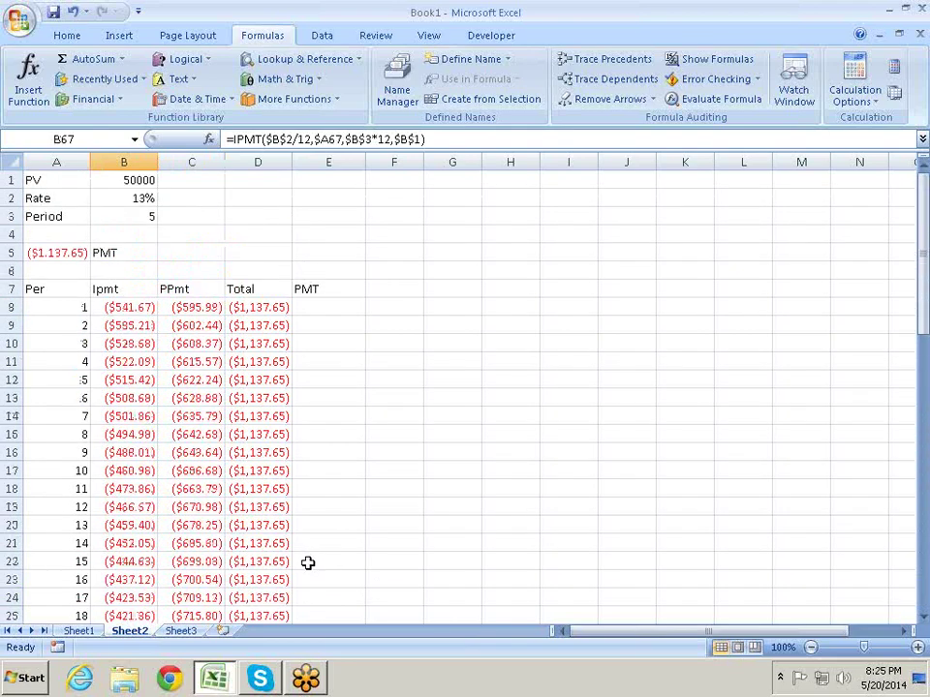
pyautogui.click(151, 307)
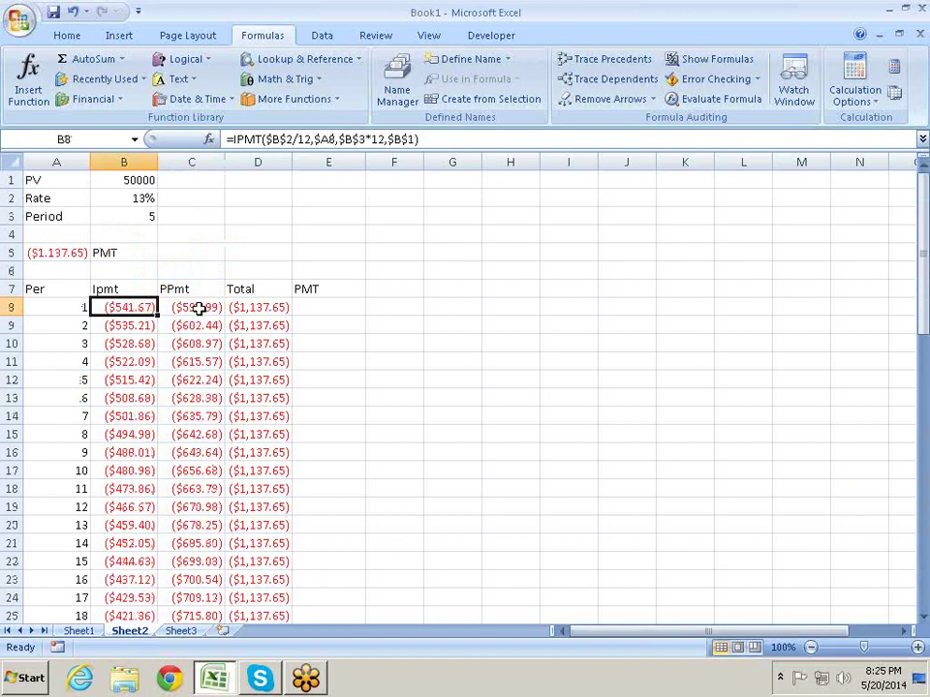
pyautogui.click(199, 307)
pyautogui.click(263, 310)
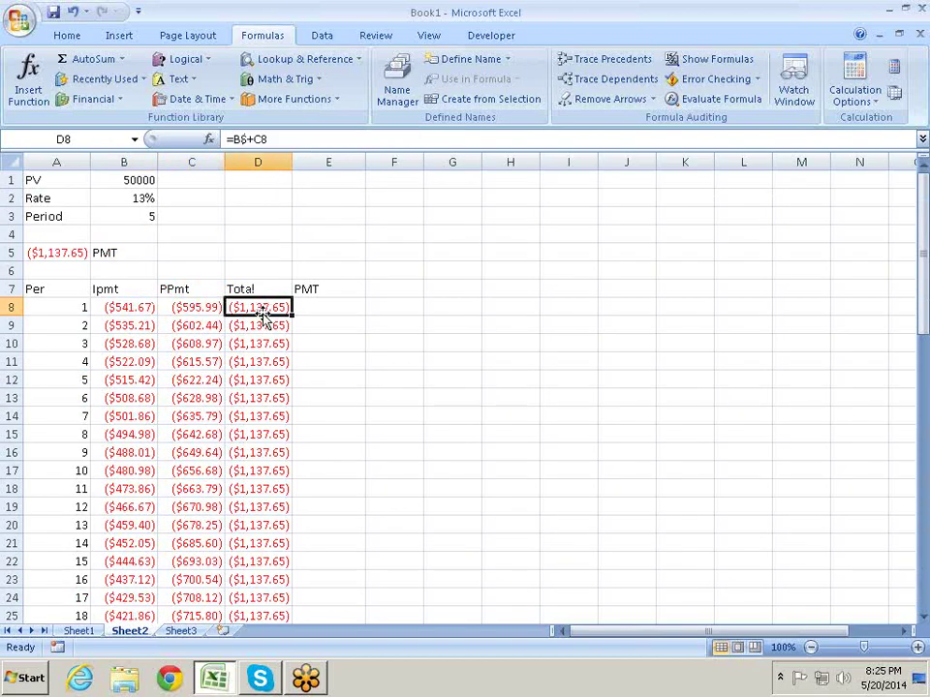
pyautogui.click(266, 346)
pyautogui.click(257, 416)
pyautogui.click(253, 452)
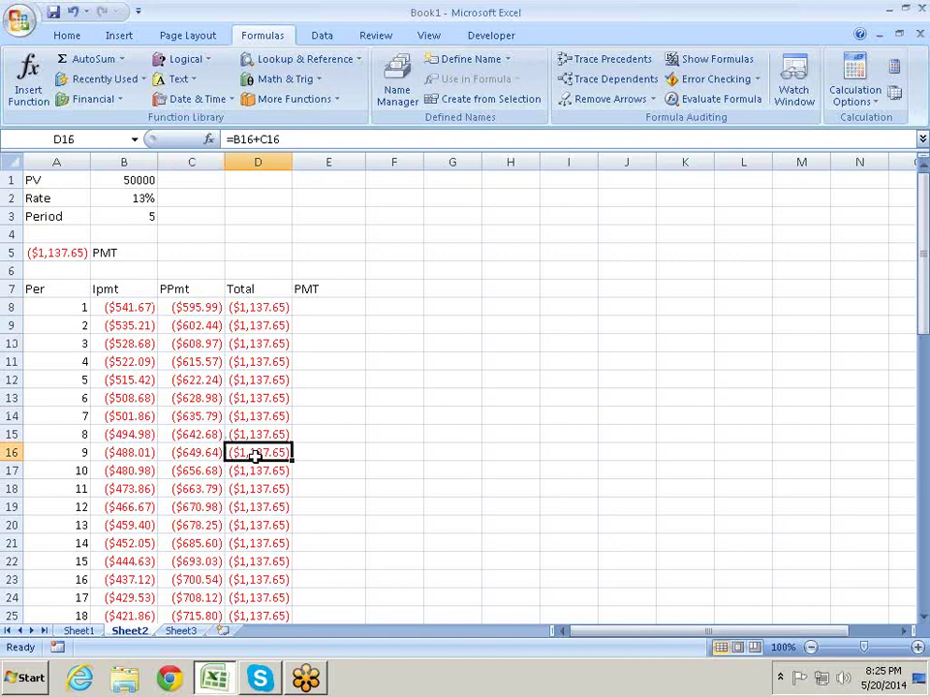
# - Clear E7's stray PMT heading and enter =SUM(B8:B67) in B6 for total interest
pyautogui.click(302, 289)
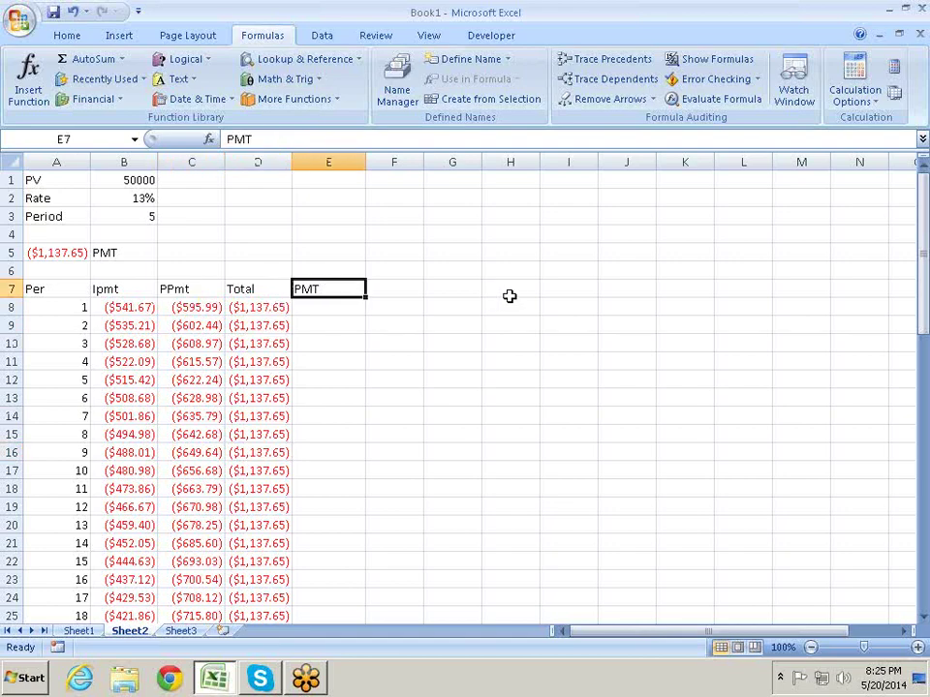
pyautogui.press('Delete')
pyautogui.press('Up')
pyautogui.press('Left')
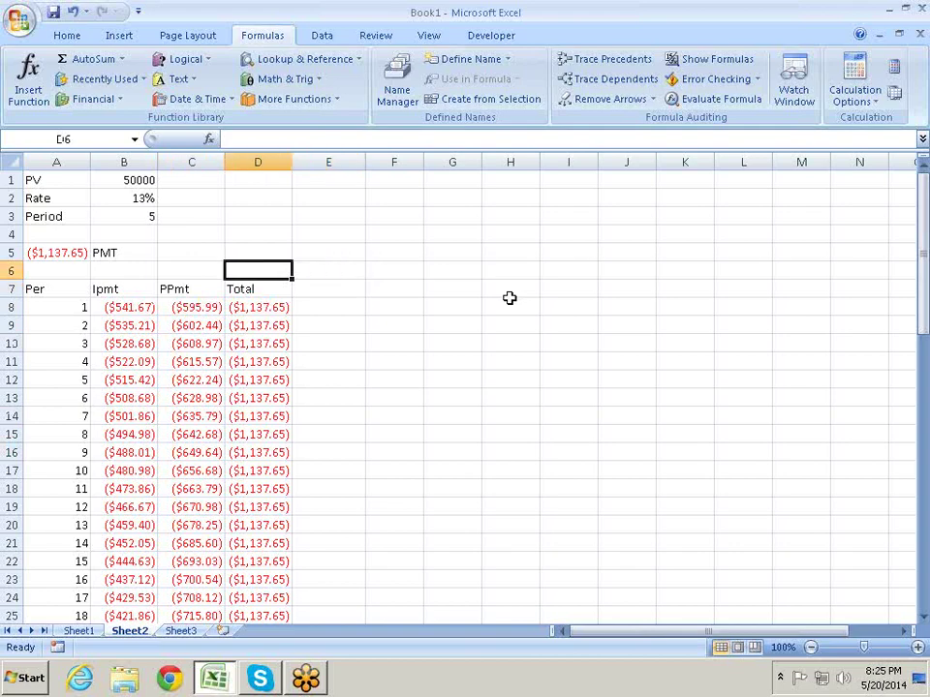
pyautogui.press('Left')
pyautogui.press('Left')
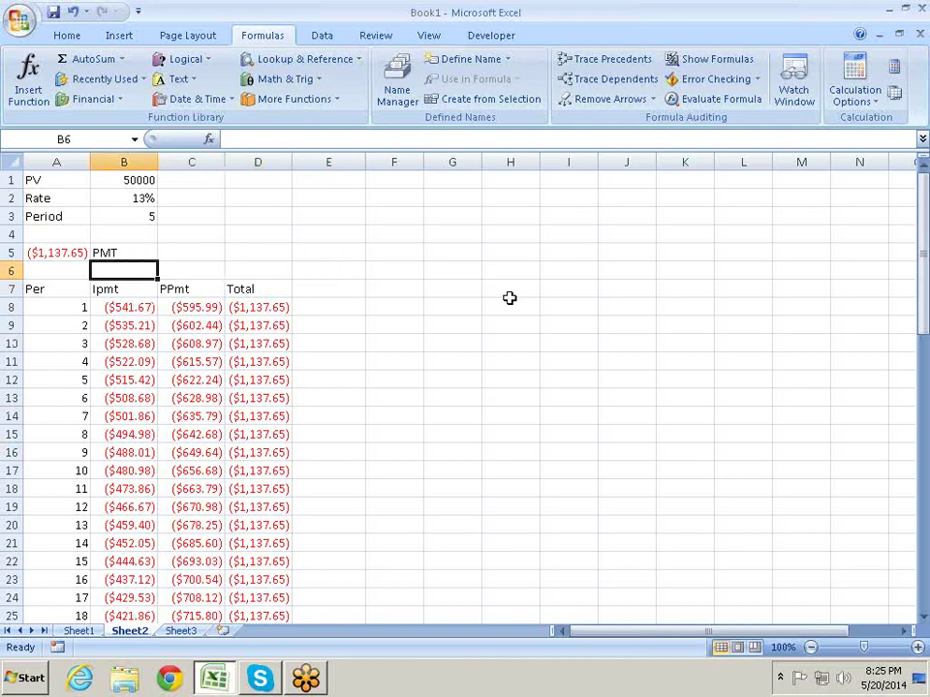
pyautogui.write('sum')
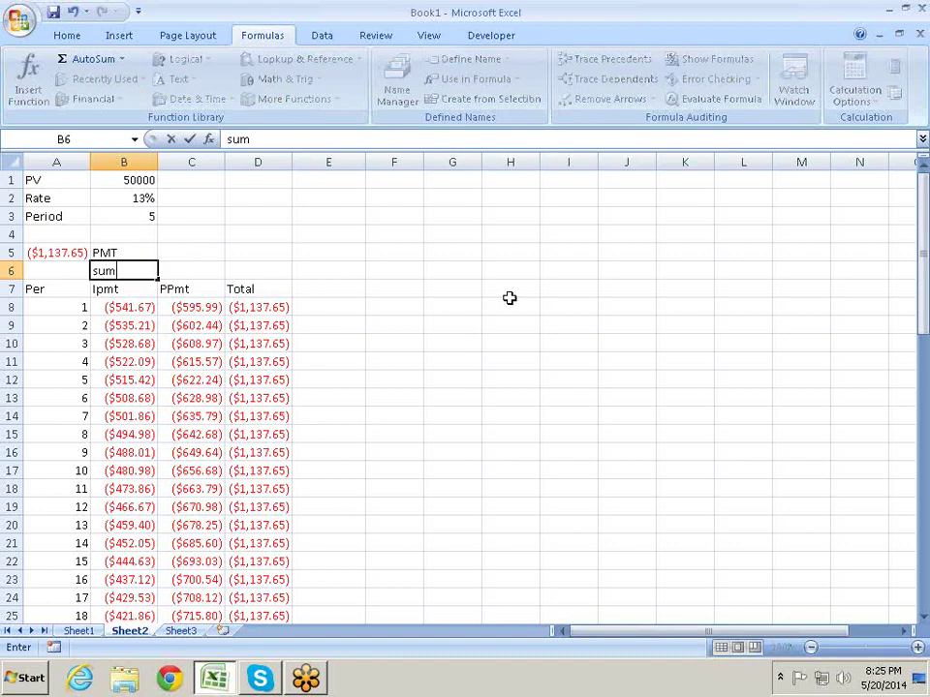
pyautogui.write('=')
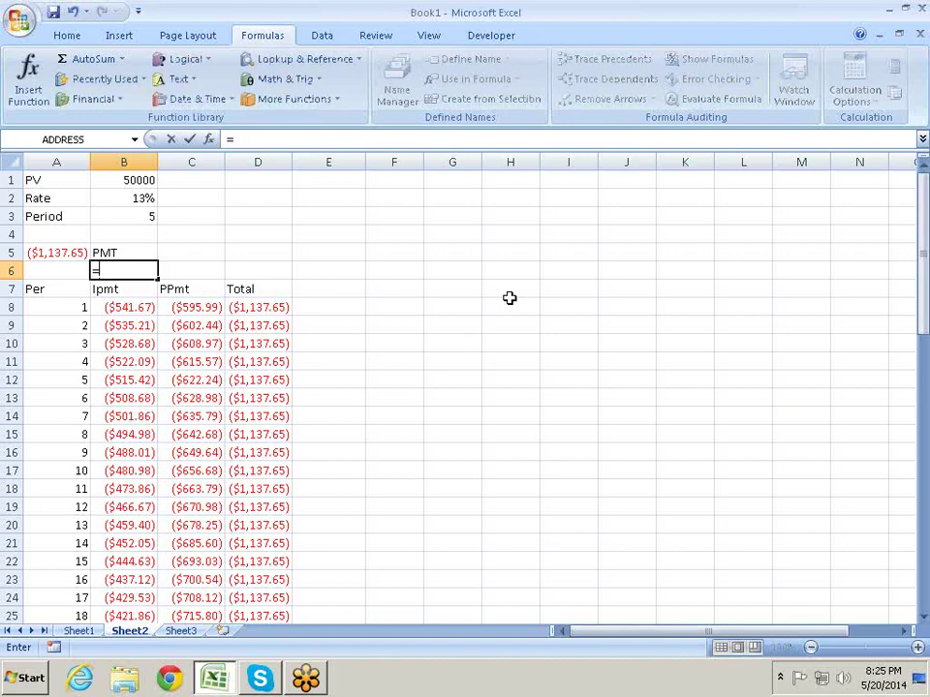
pyautogui.write('sum')
pyautogui.press('Tab')
pyautogui.press('Down')
pyautogui.press('Down')
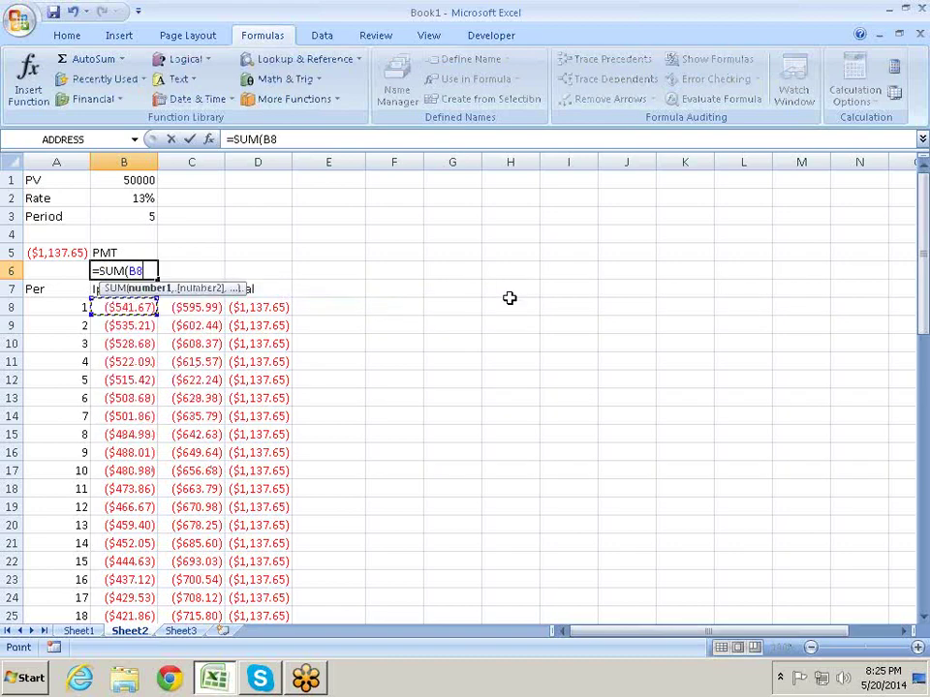
pyautogui.hotkey('ctrl', 'shift', 'Down')
pyautogui.press('Return')
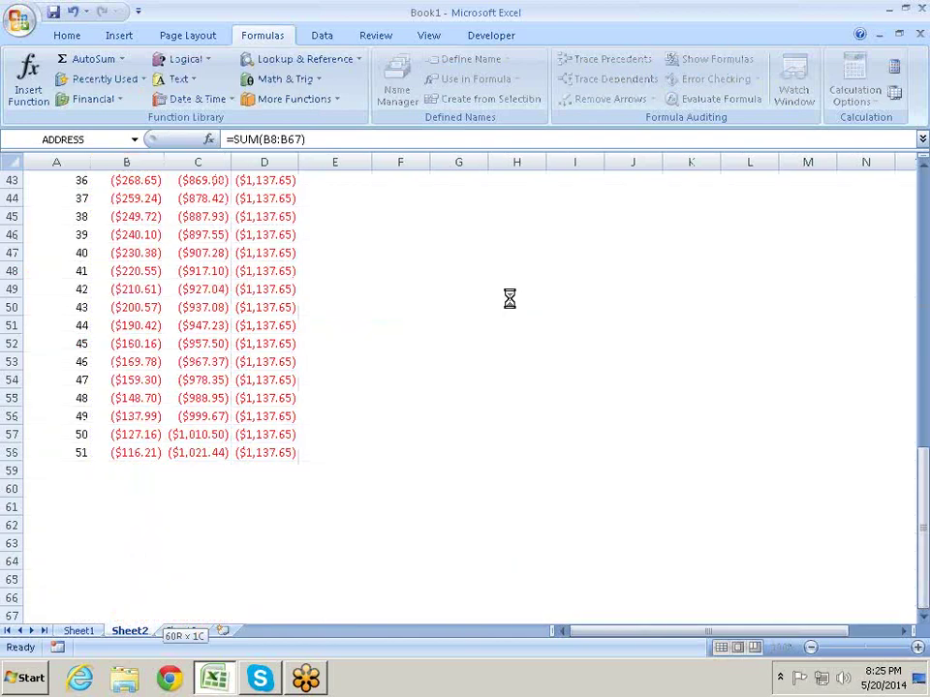
# - Fill the sum into C6 for total principal ($50,000.00) and autofit column C
pyautogui.press('Up')
pyautogui.press('Up')
pyautogui.press('Up')
pyautogui.press('Up')
pyautogui.press('Up')
pyautogui.press('Down')
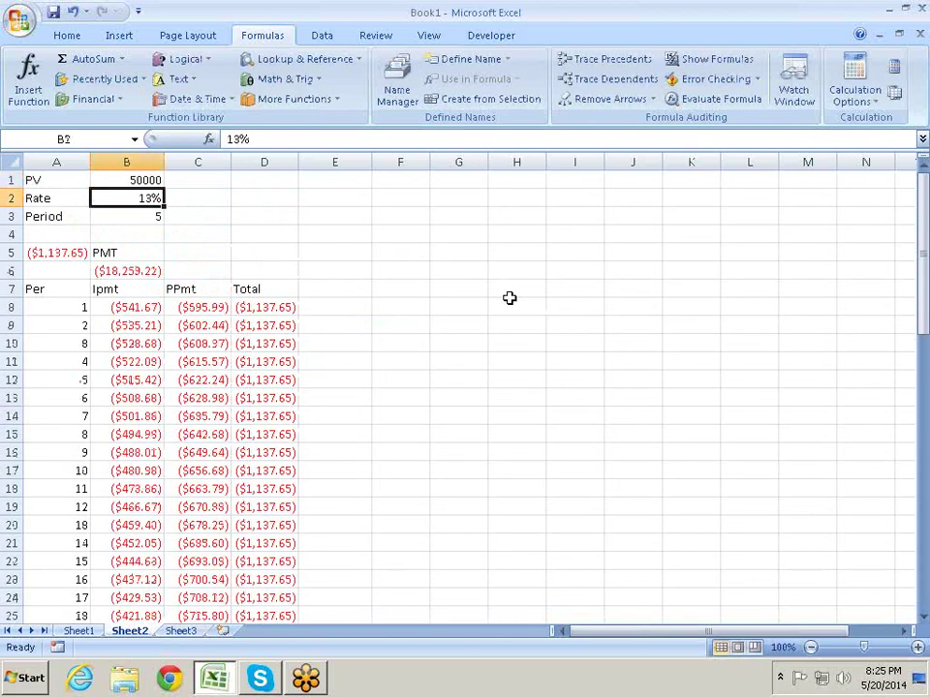
pyautogui.press('Down')
pyautogui.press('Down')
pyautogui.press('Down')
pyautogui.press('Down')
pyautogui.press('Right')
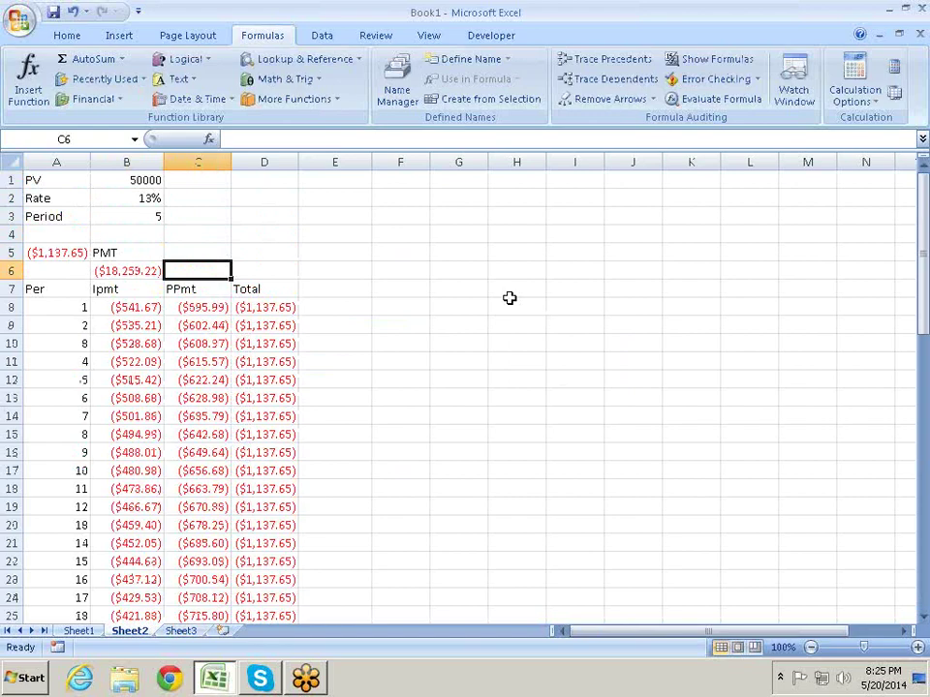
pyautogui.hotkey('ctrl', 'r')
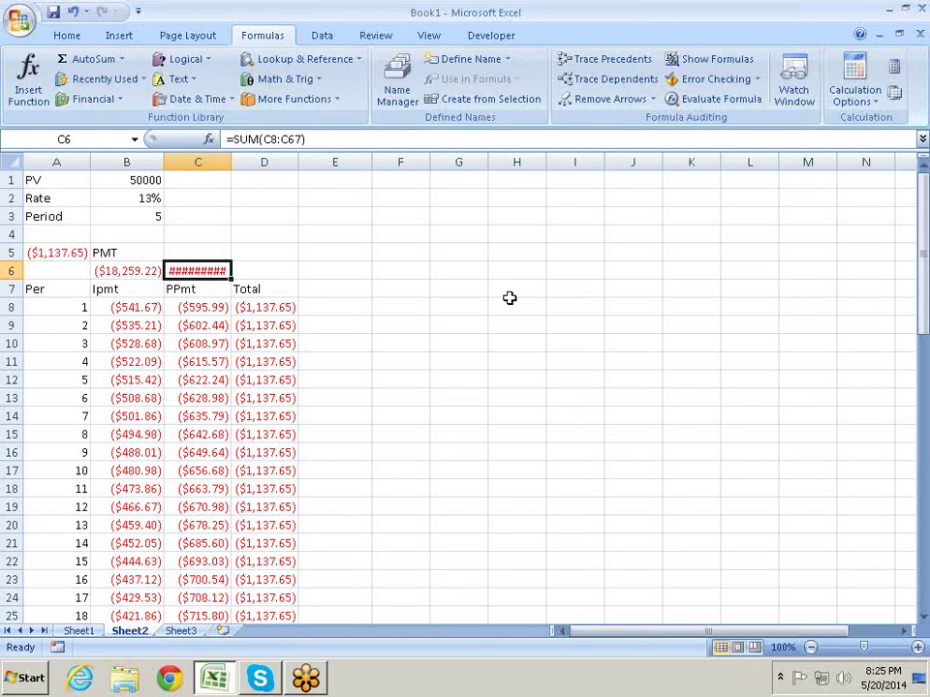
pyautogui.doubleClick(232, 160)
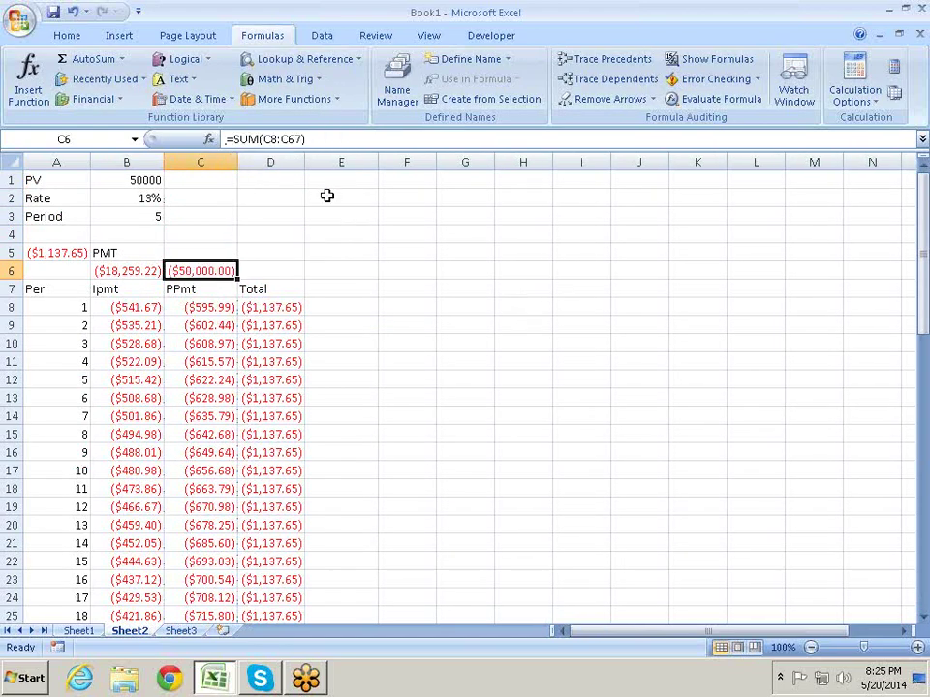
pyautogui.click(296, 272)
# - Enter =B6+C6 in D6 for a grand total of ($68,259.22)
pyautogui.write('=')
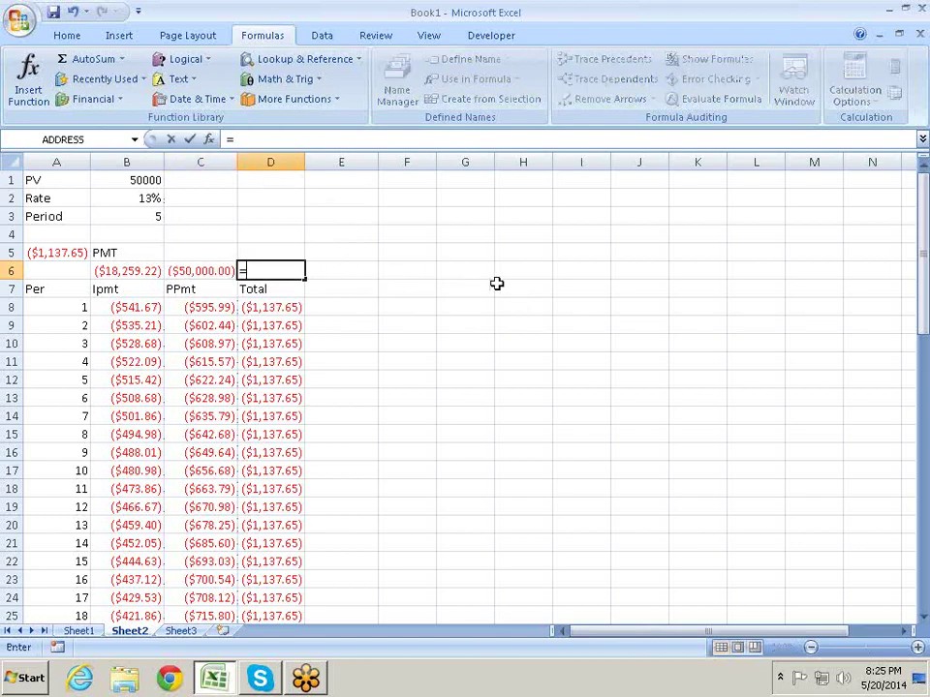
pyautogui.press('Left')
pyautogui.press('Left')
pyautogui.write('+')
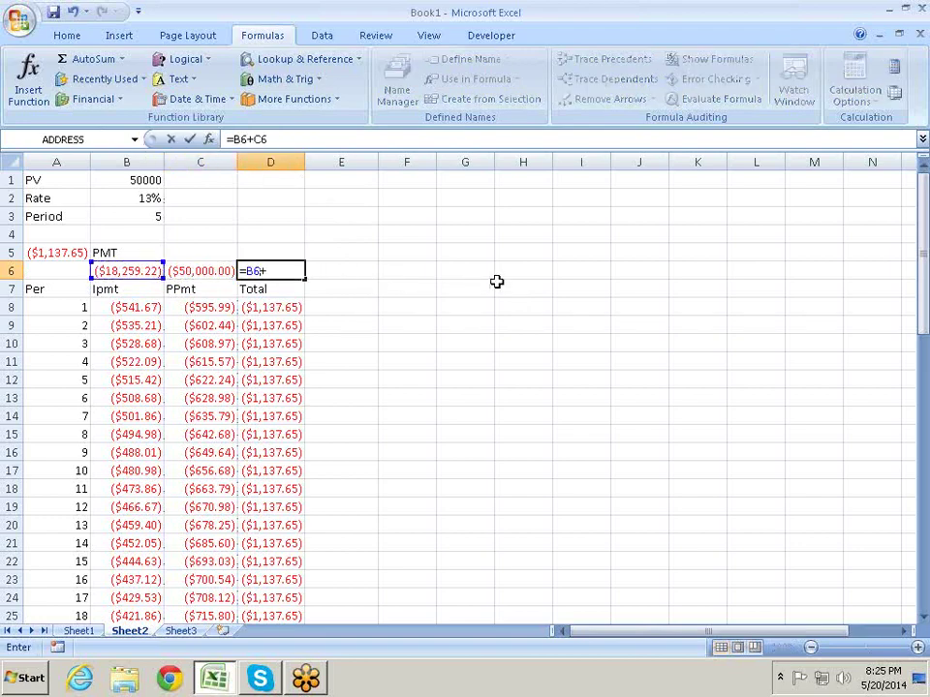
pyautogui.press('Left')
pyautogui.press('Return')
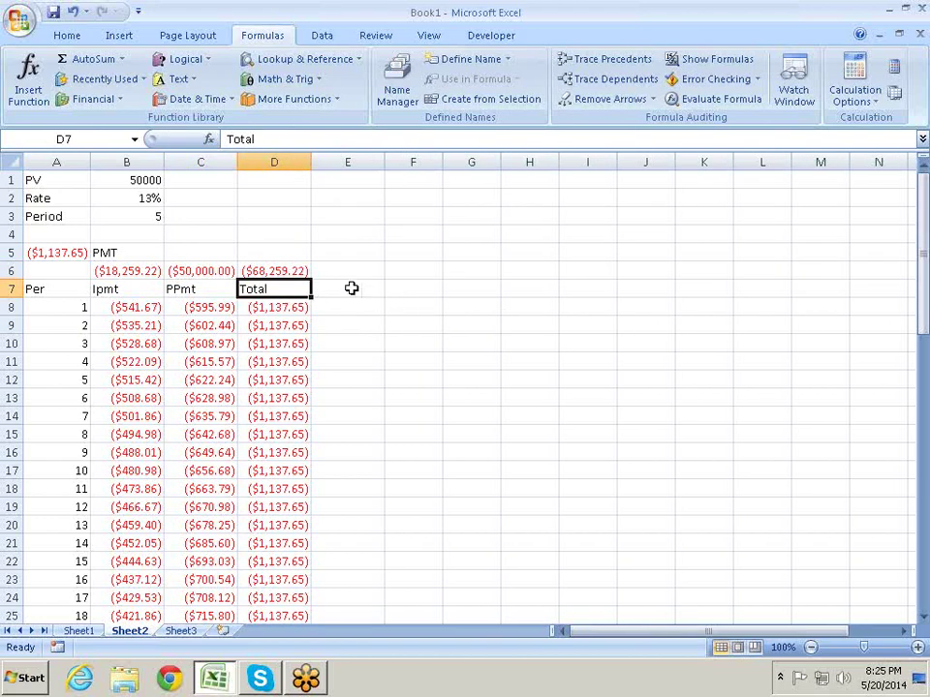
# - Verify the row-6 total formulas and sample PPMT and Total formulas in rows 8–14
pyautogui.click(351, 288)
pyautogui.click(299, 270)
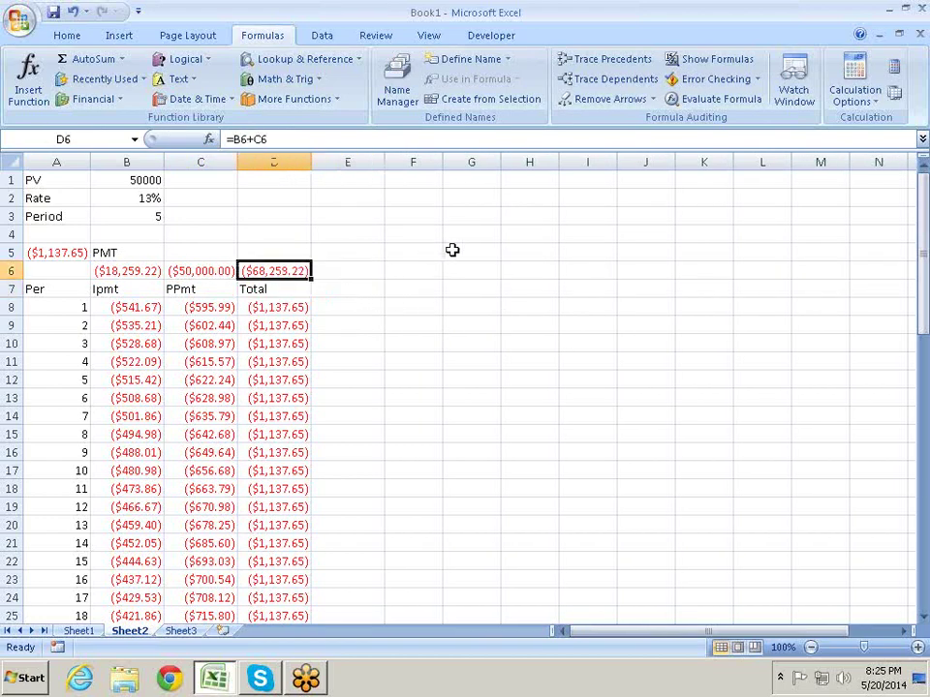
pyautogui.click(117, 269)
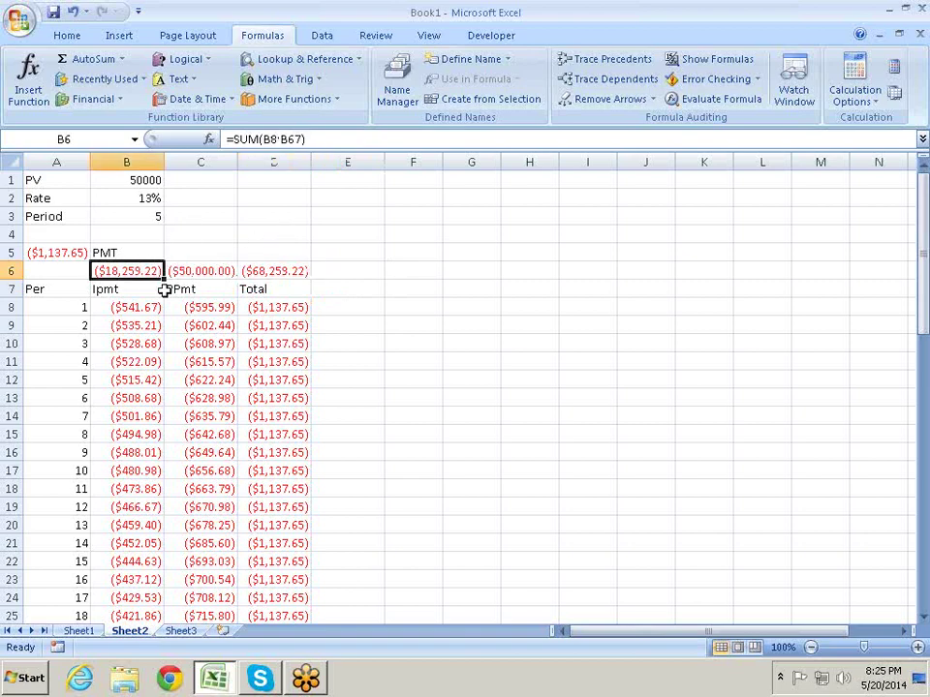
pyautogui.click(213, 271)
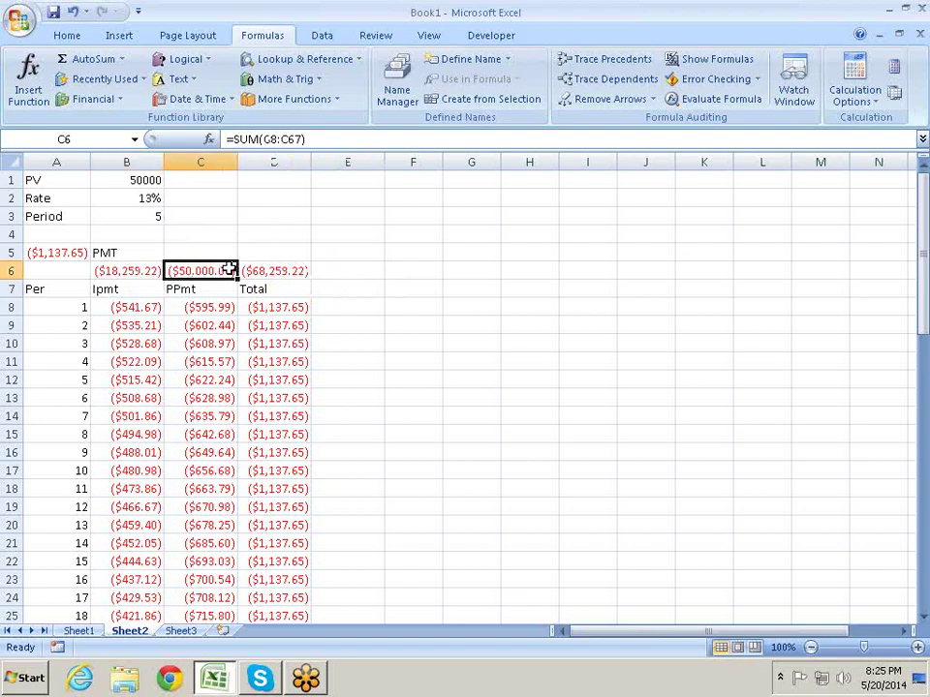
pyautogui.click(305, 271)
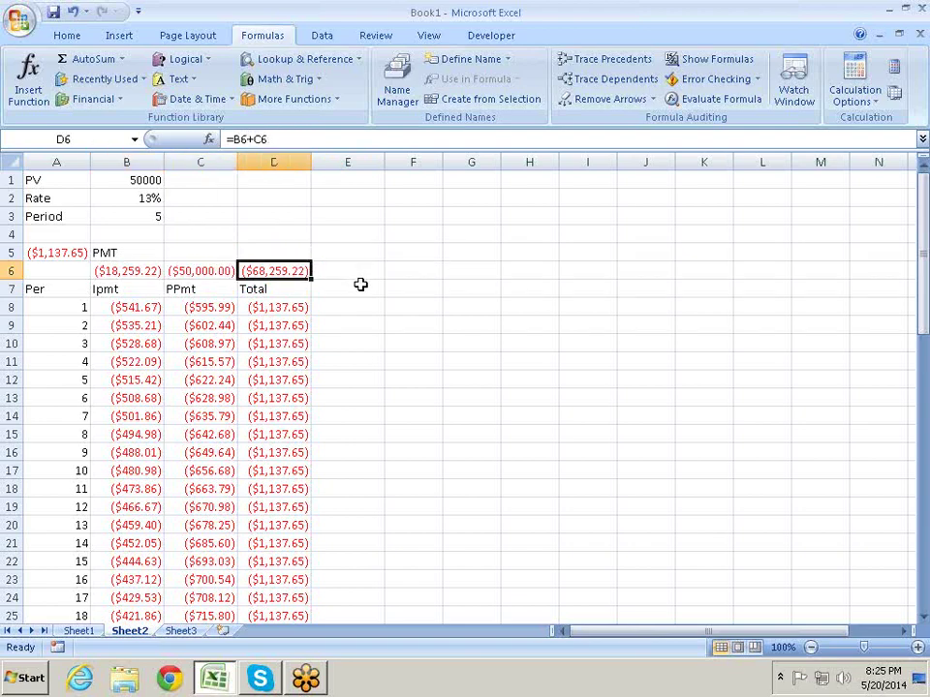
pyautogui.click(218, 308)
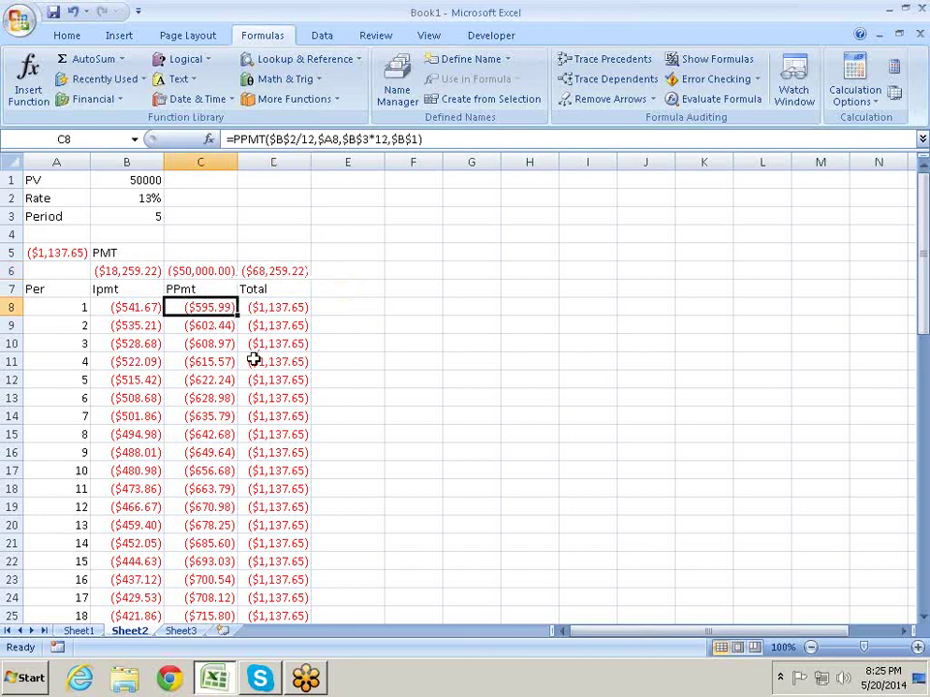
pyautogui.click(254, 359)
pyautogui.click(253, 398)
pyautogui.click(224, 414)
pyautogui.click(223, 347)
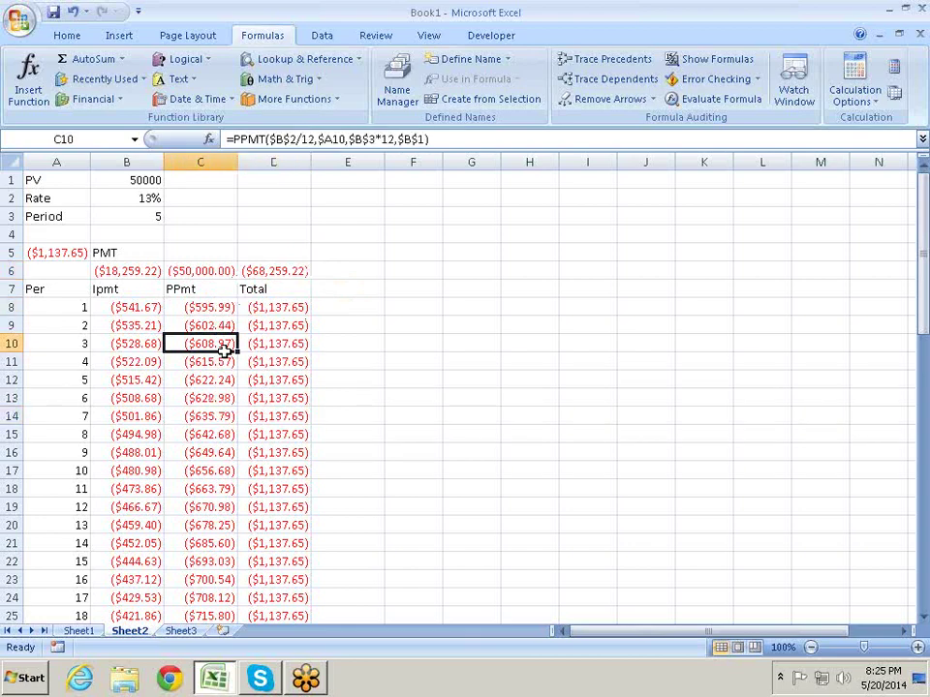
pyautogui.click(135, 271)
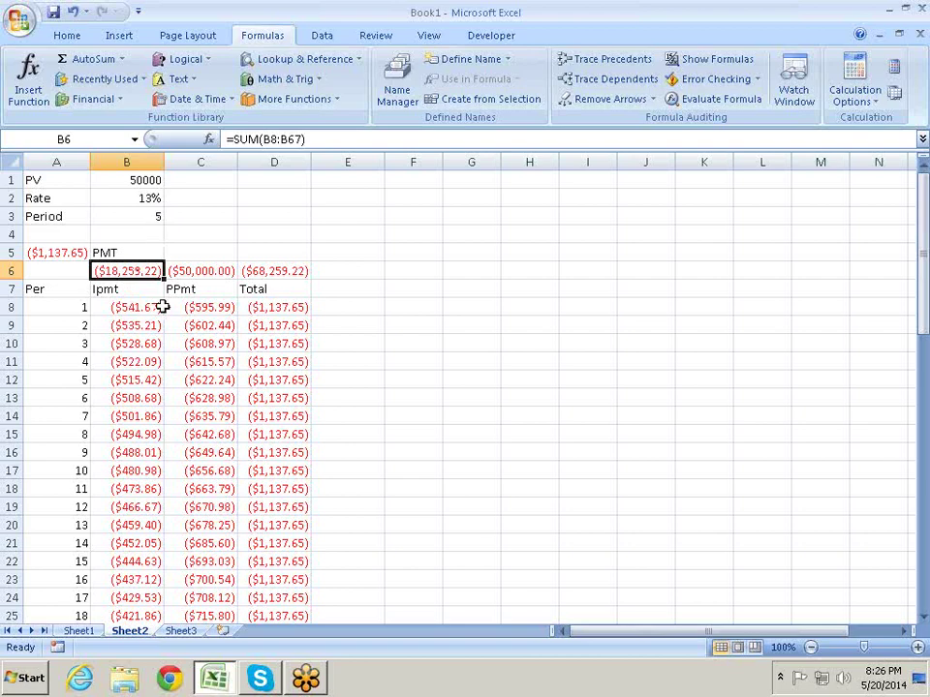
# - Inspect the existing IPMT interest formulas in cells B8 through B13
pyautogui.click(160, 307)
pyautogui.click(140, 344)
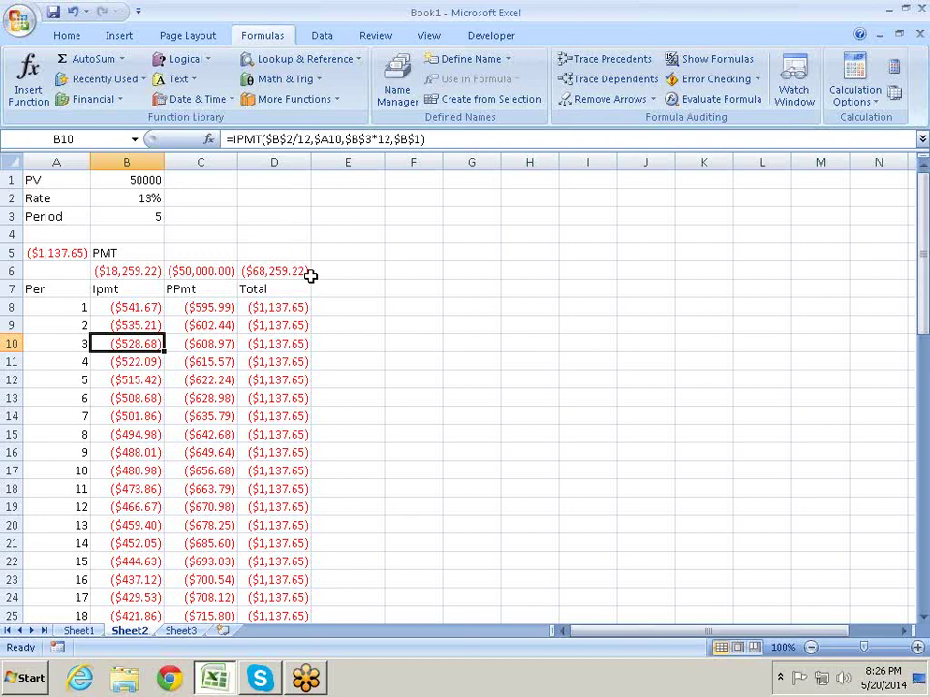
pyautogui.click(268, 198)
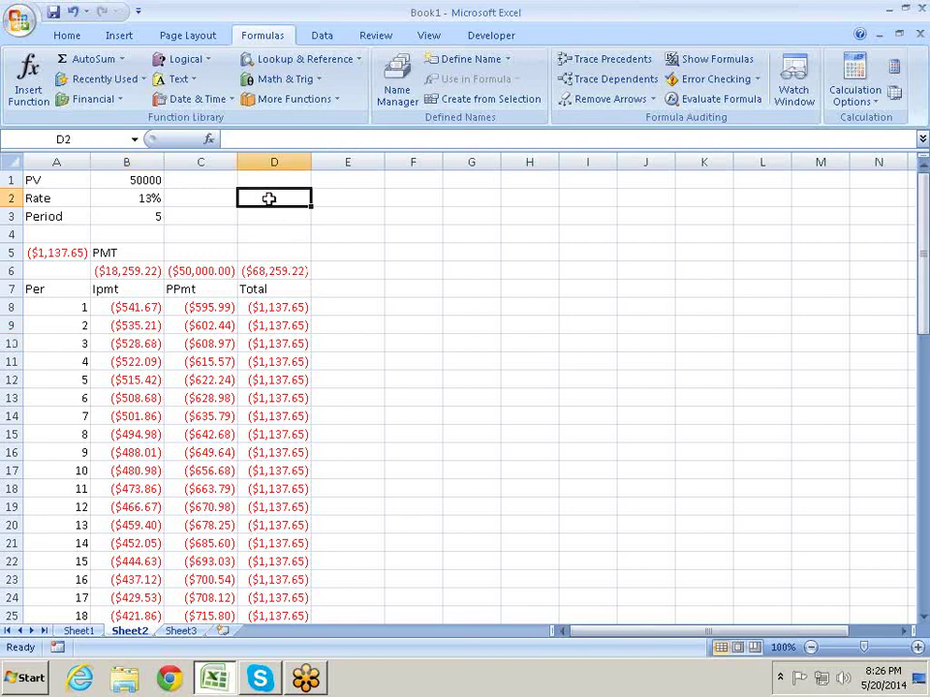
pyautogui.click(142, 319)
pyautogui.moveTo(143, 316); pyautogui.dragTo(144, 396)
pyautogui.click(233, 194)
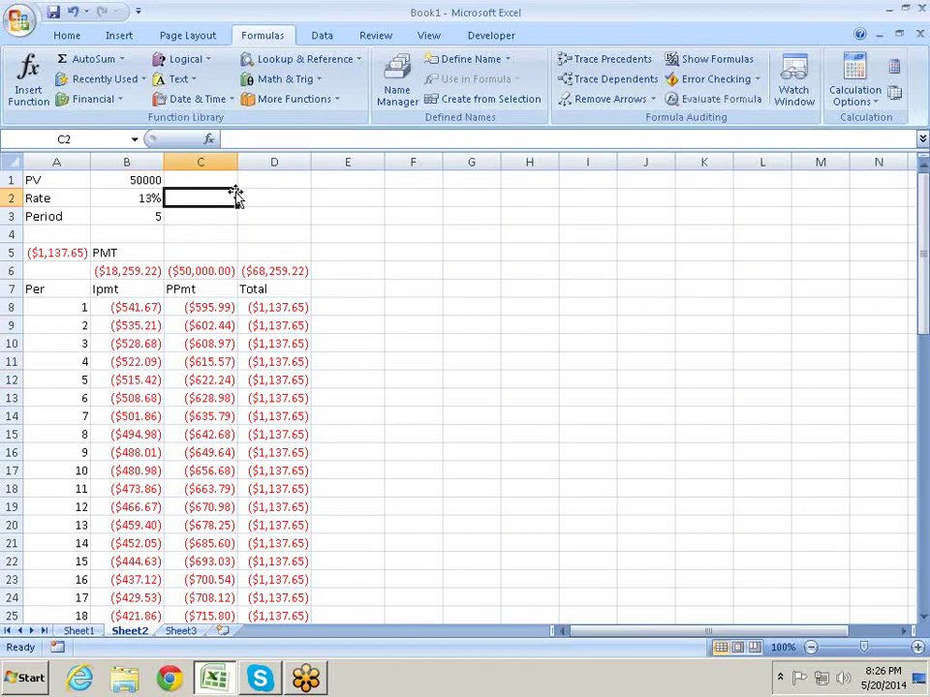
# - Copy the IPMT formula text from B8 and paste it into cell D1
pyautogui.click(257, 178)
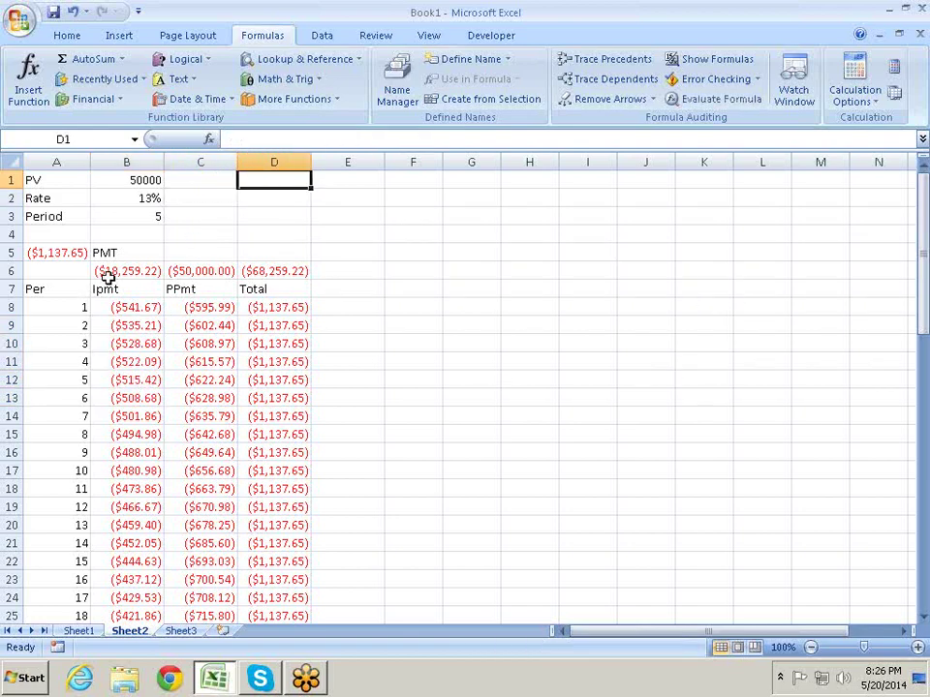
pyautogui.click(131, 307)
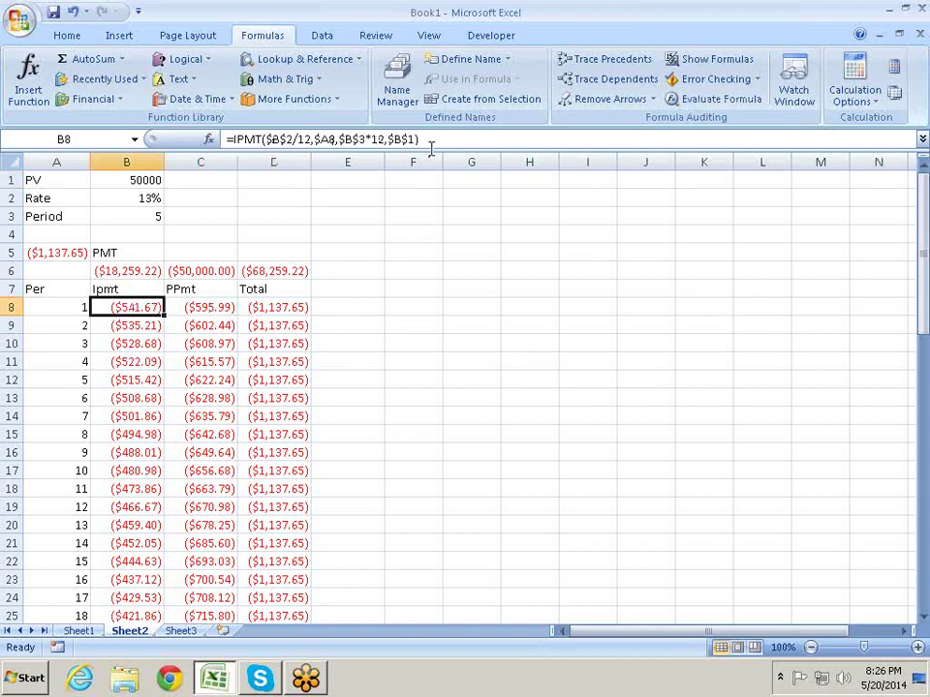
pyautogui.moveTo(427, 141); pyautogui.dragTo(238, 139)
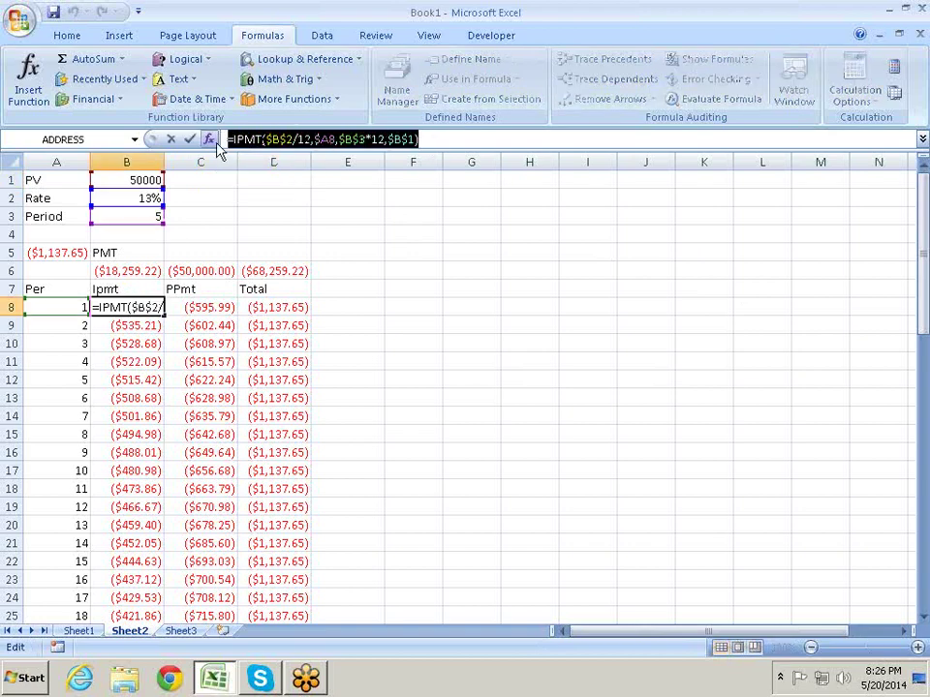
pyautogui.press('Escape')
pyautogui.click(287, 183)
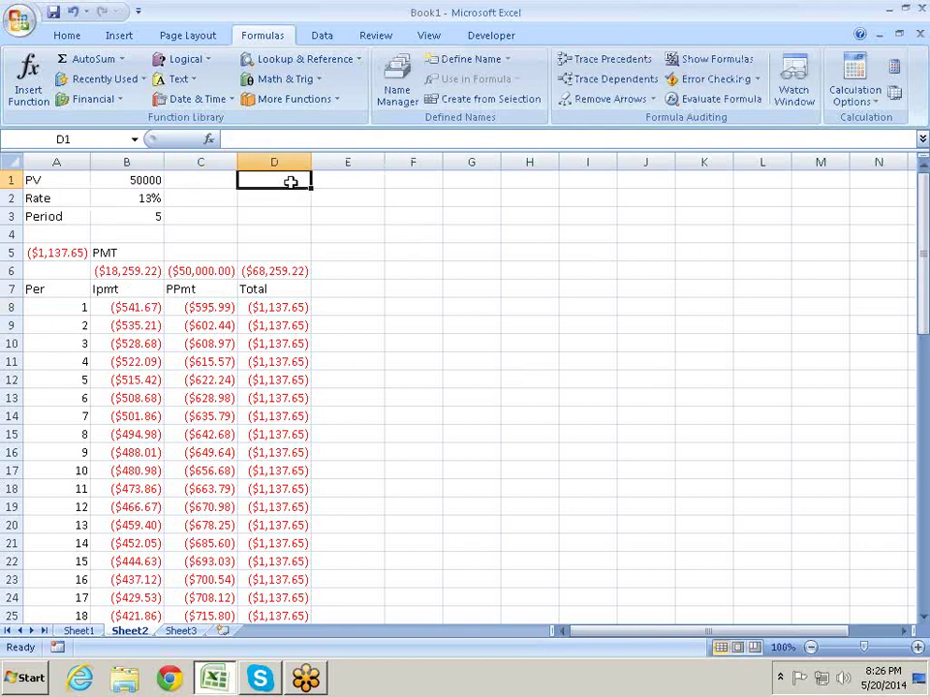
pyautogui.doubleClick(290, 182)
pyautogui.write('=IPMT($B$2/12,$A8,$B$3*12,$B$1)')
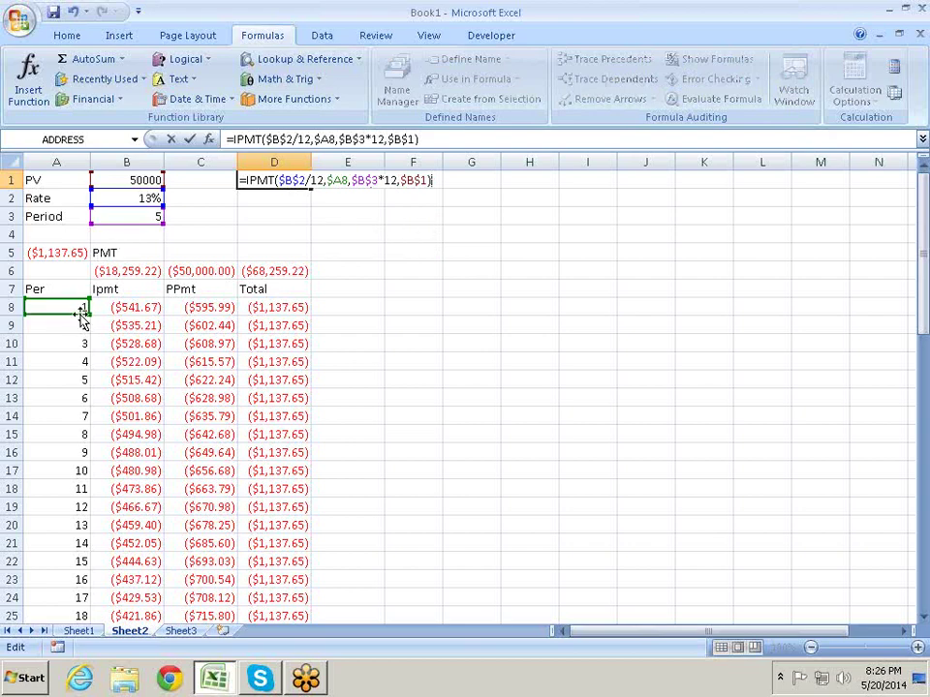
# - Replace D1's $A8 period argument with ROW(1:60) and enter it as an array formula
pyautogui.click(350, 180)
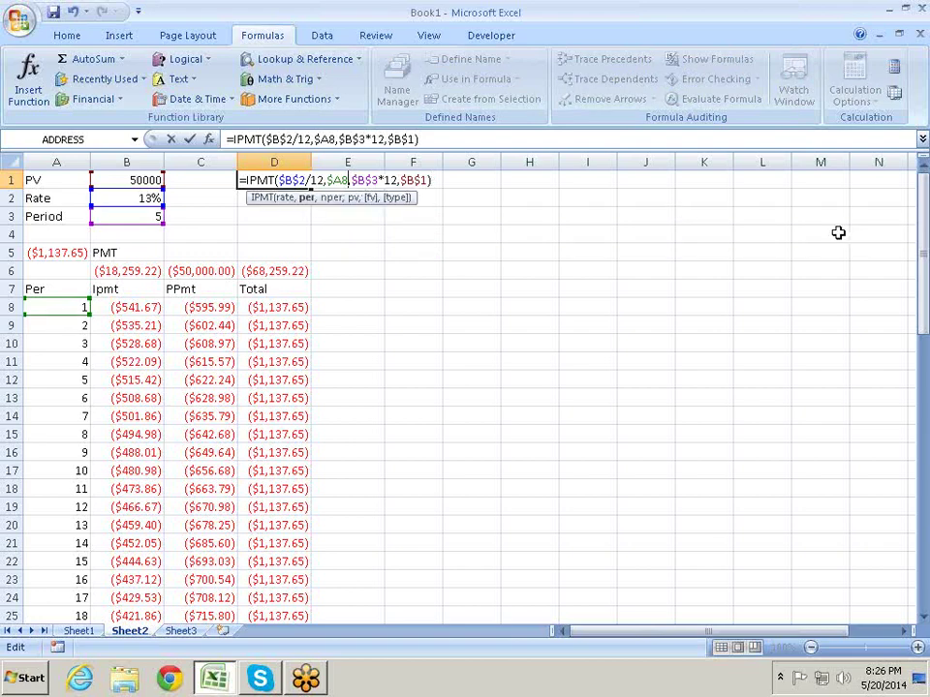
pyautogui.press('BackSpace')
pyautogui.press('BackSpace')
pyautogui.press('BackSpace')
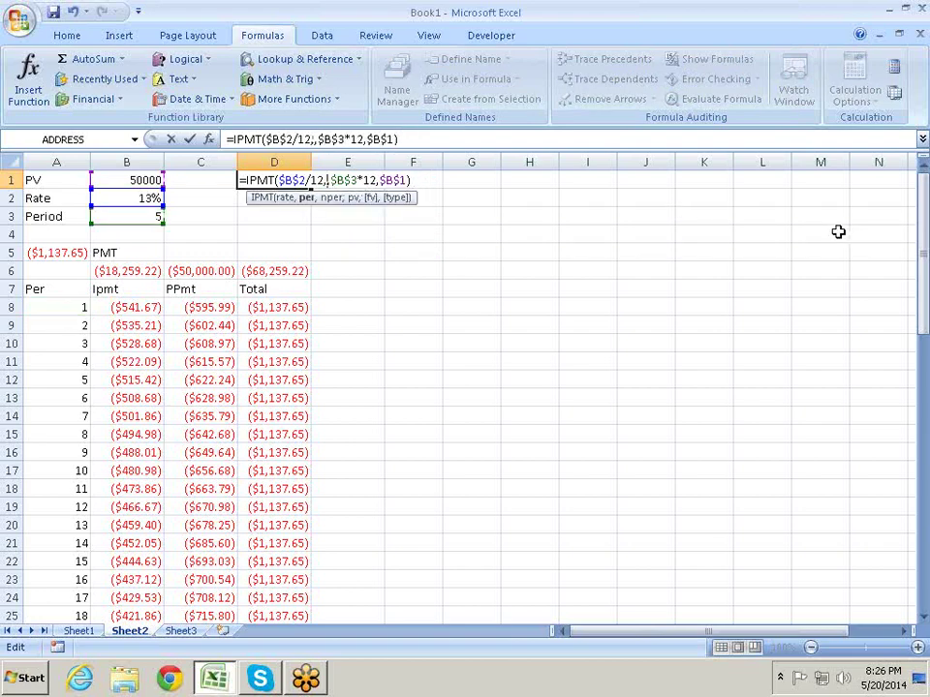
pyautogui.write('row')
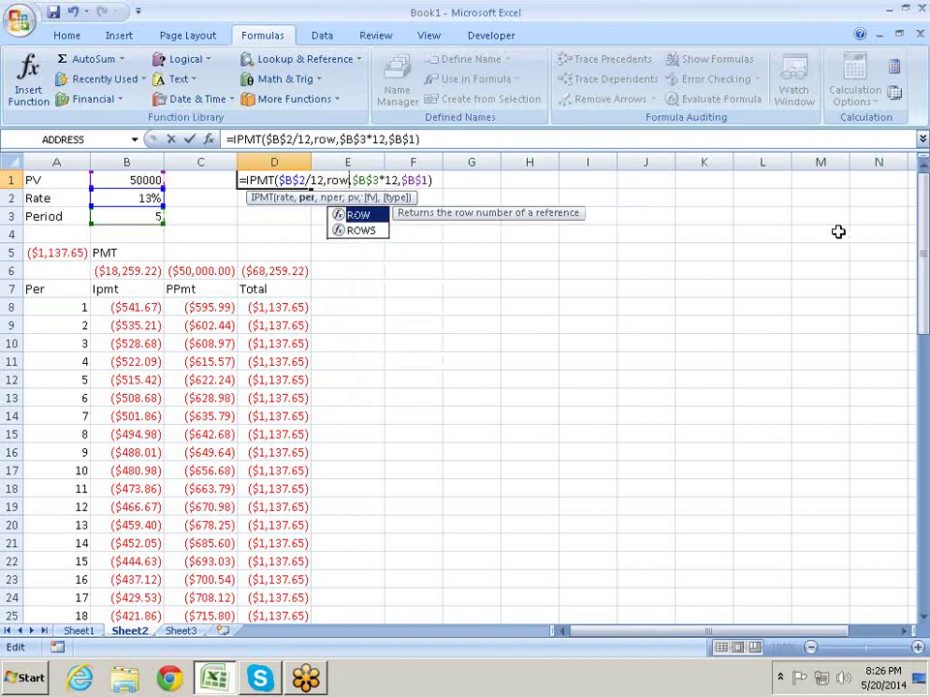
pyautogui.press('Tab')
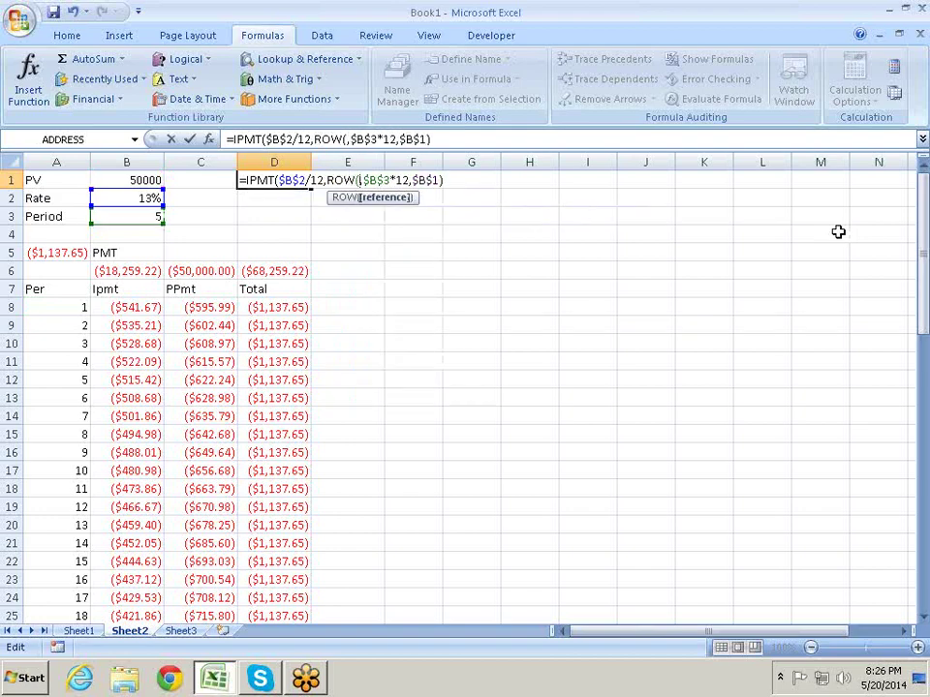
pyautogui.write('1:')
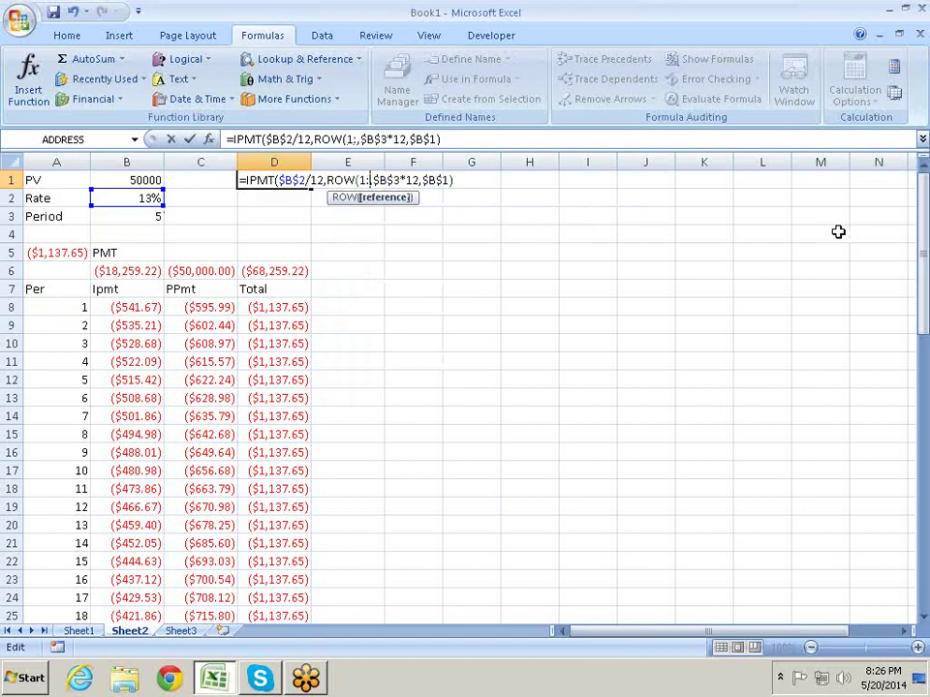
pyautogui.write('60')
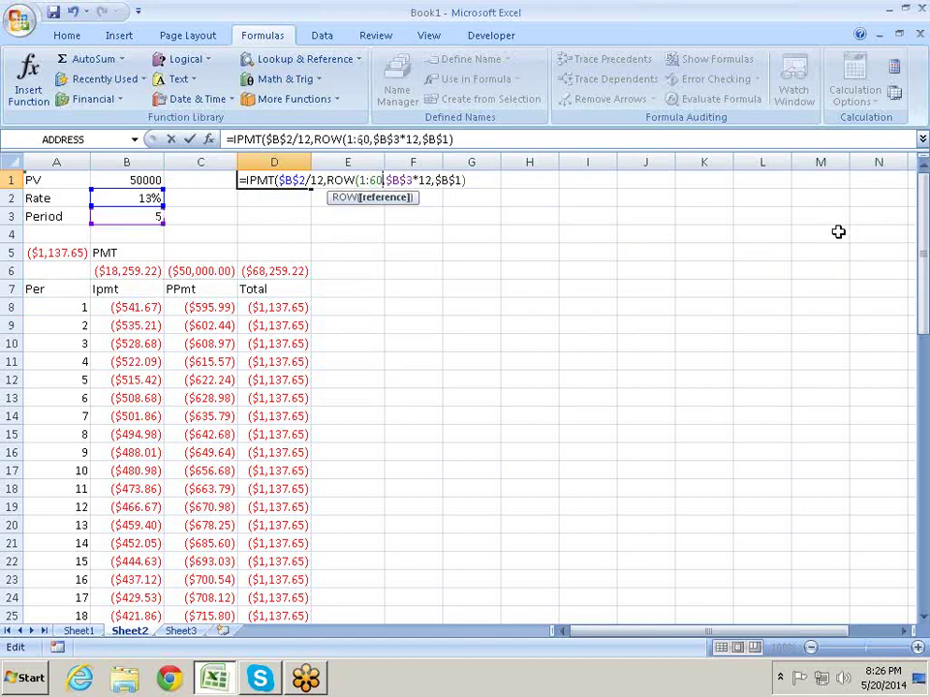
pyautogui.write('),')
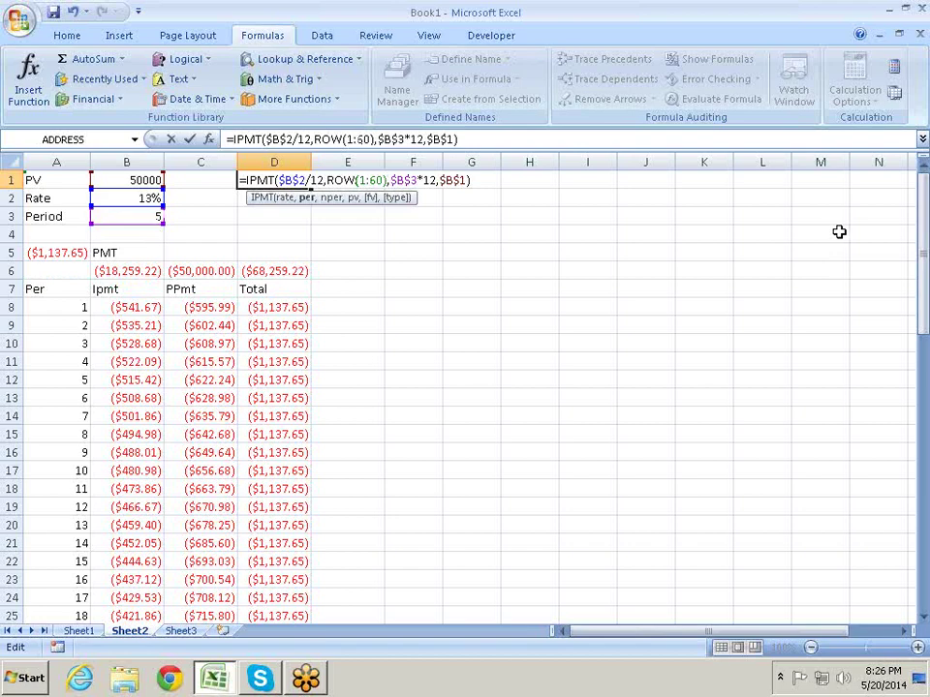
pyautogui.hotkey('ctrl', 'shift', 'Return')
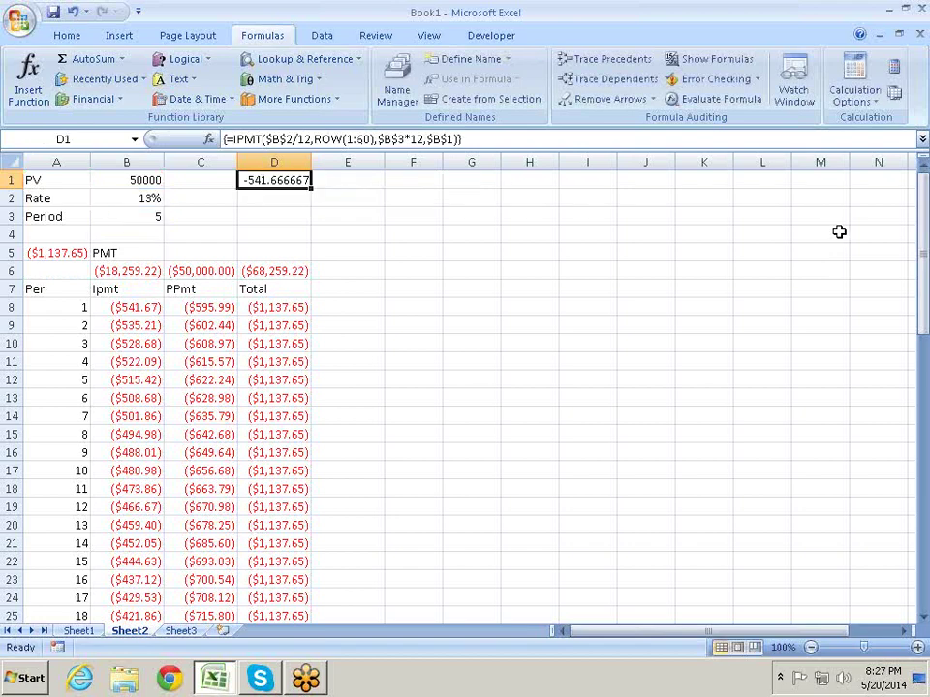
# - Try a ROWS variant in D1, then undo it and clear the cell
pyautogui.press('F2')
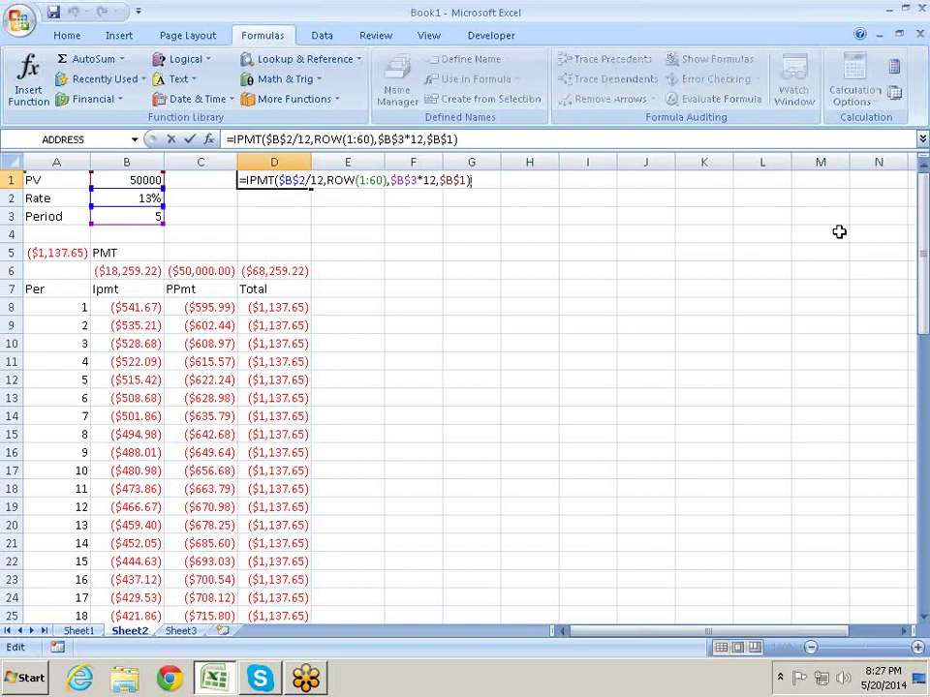
pyautogui.click(354, 174)
pyautogui.write('s')
pyautogui.hotkey('ctrl', 'shift', 'Return')
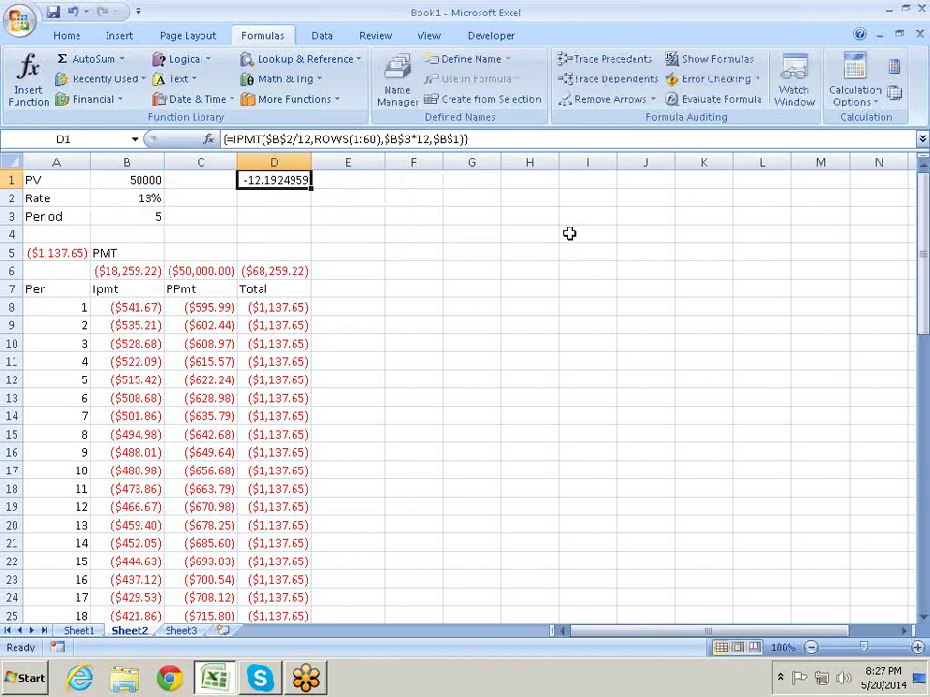
pyautogui.hotkey('ctrl', 'z')
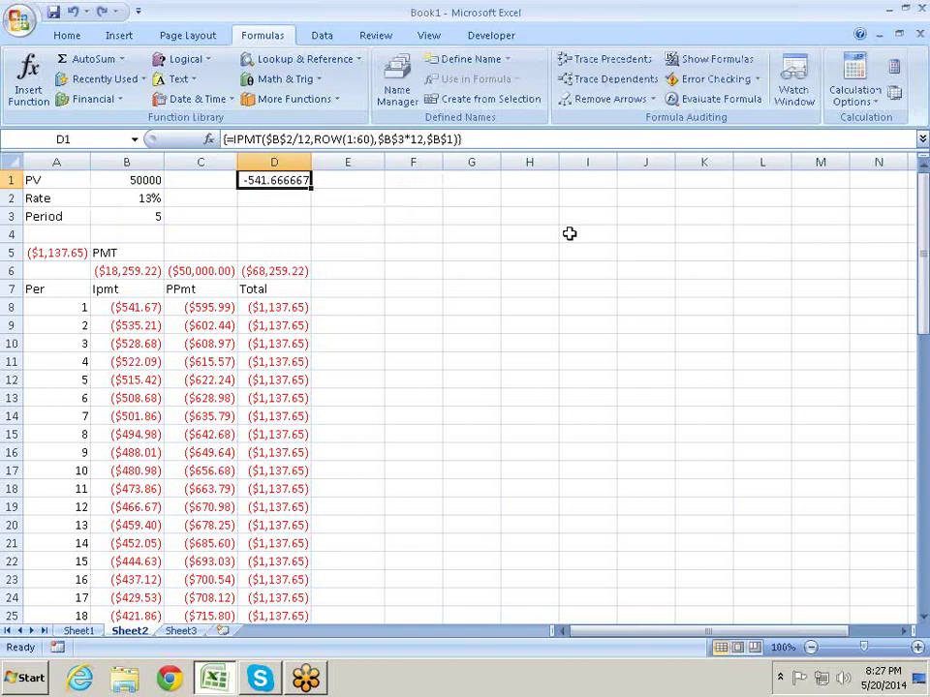
pyautogui.hotkey('ctrl', 'z')
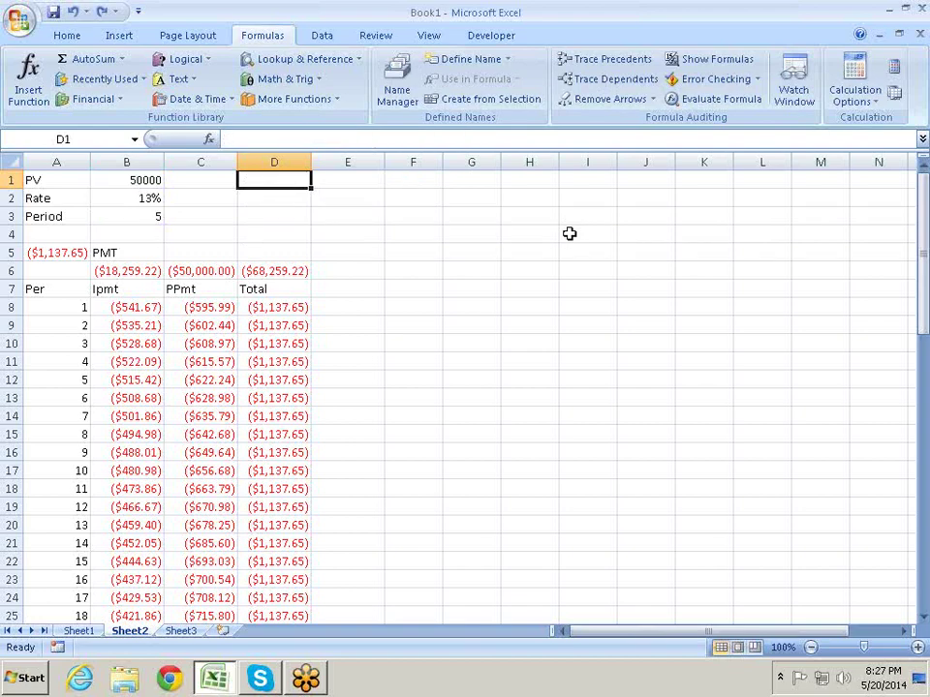
# - Enter {=IPMT(B2/12,ROW(1:60),B3*12,B1)} in D1 as an array formula, returning -541.666667
pyautogui.write('=ip')
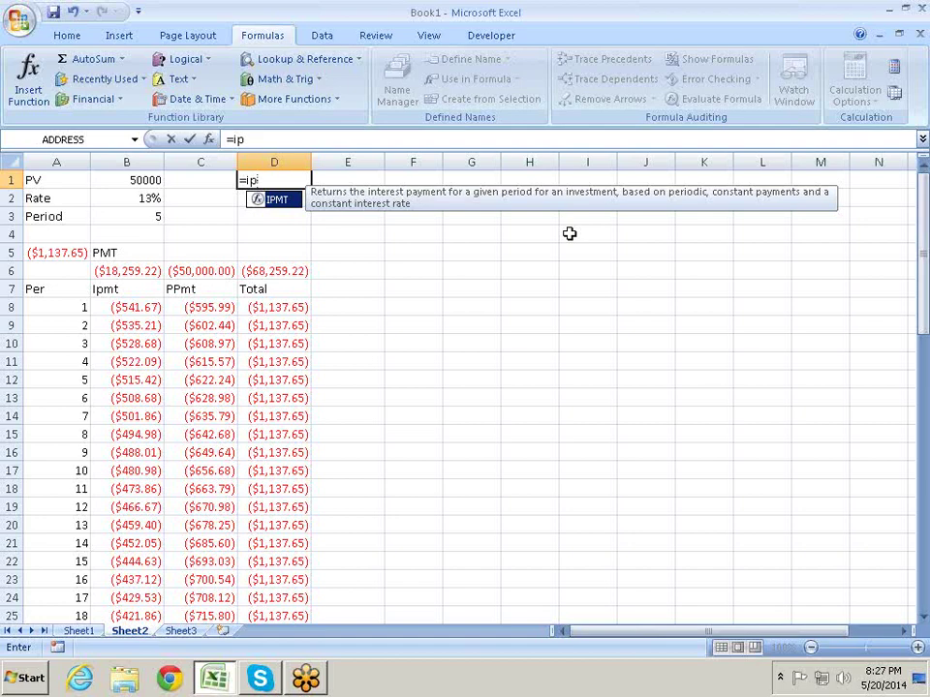
pyautogui.press('Tab')
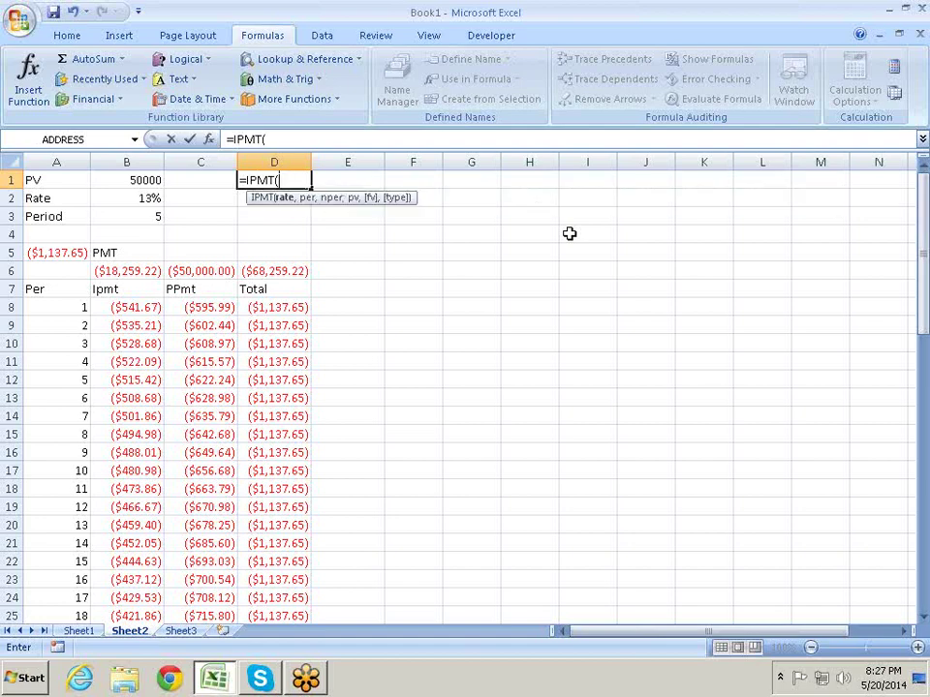
pyautogui.press('Left')
pyautogui.press('Left')
pyautogui.press('Down')
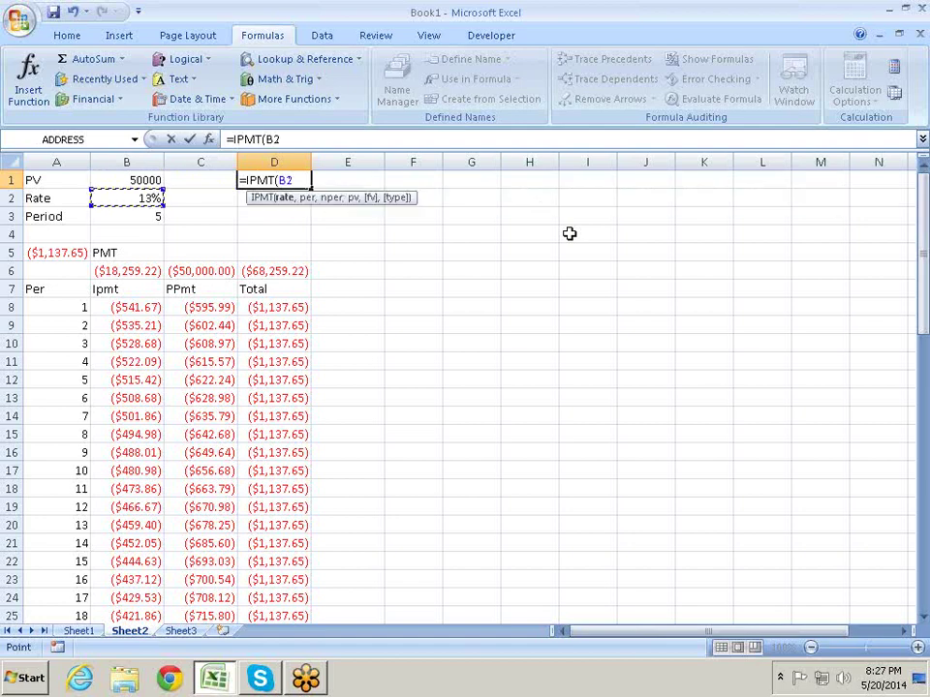
pyautogui.write('/12')
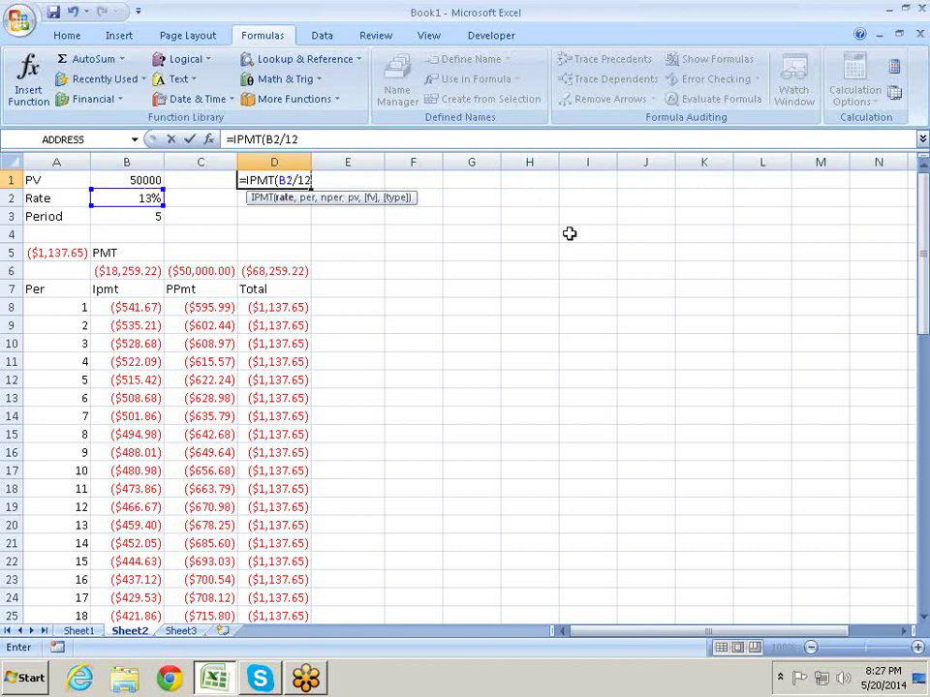
pyautogui.write(',r')
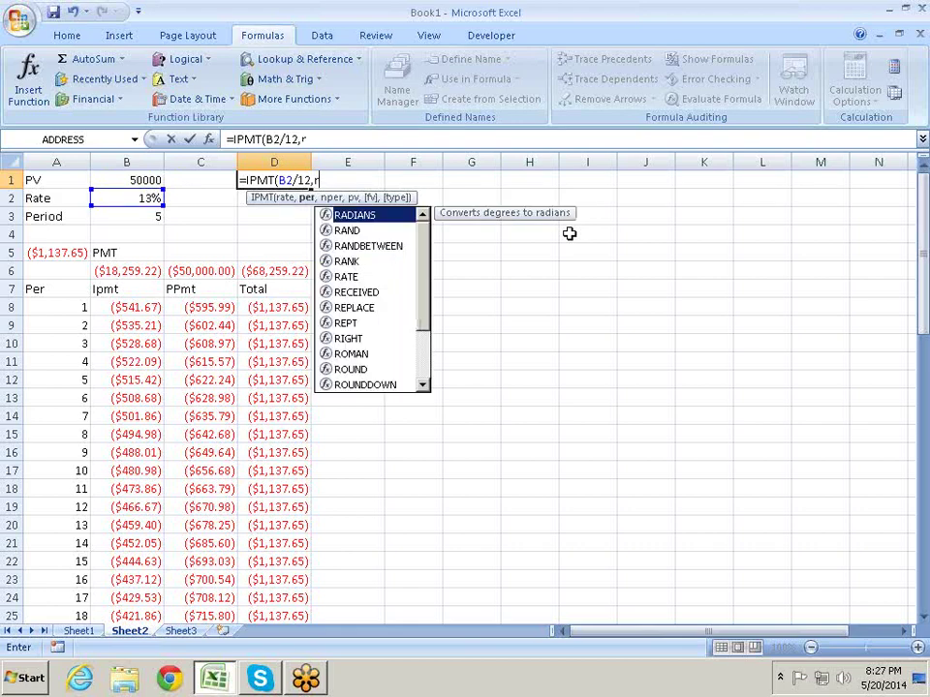
pyautogui.write('ow(1')
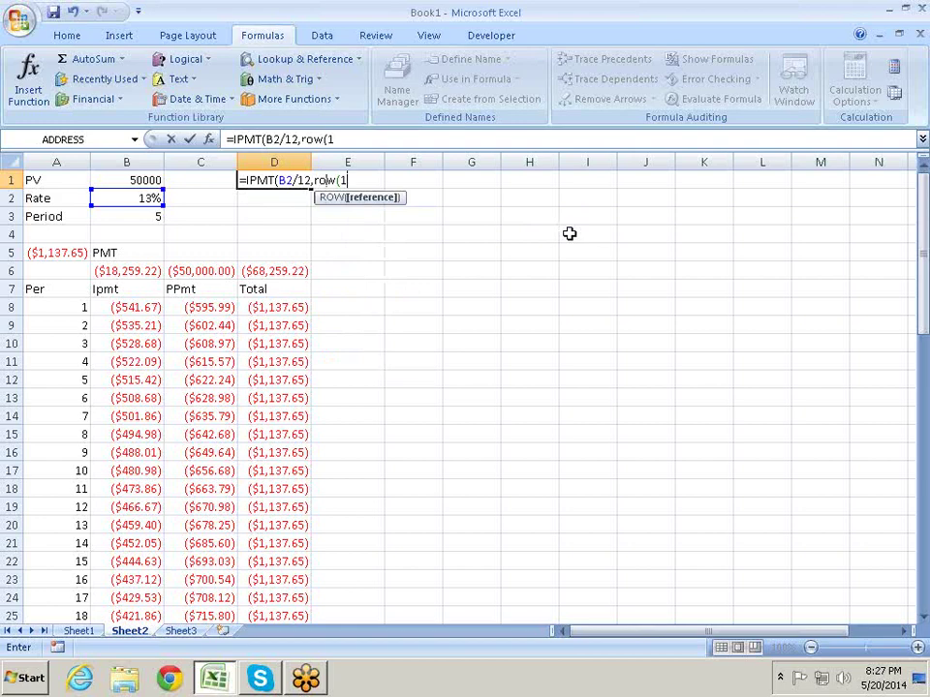
pyautogui.write(':60')
pyautogui.write('),')
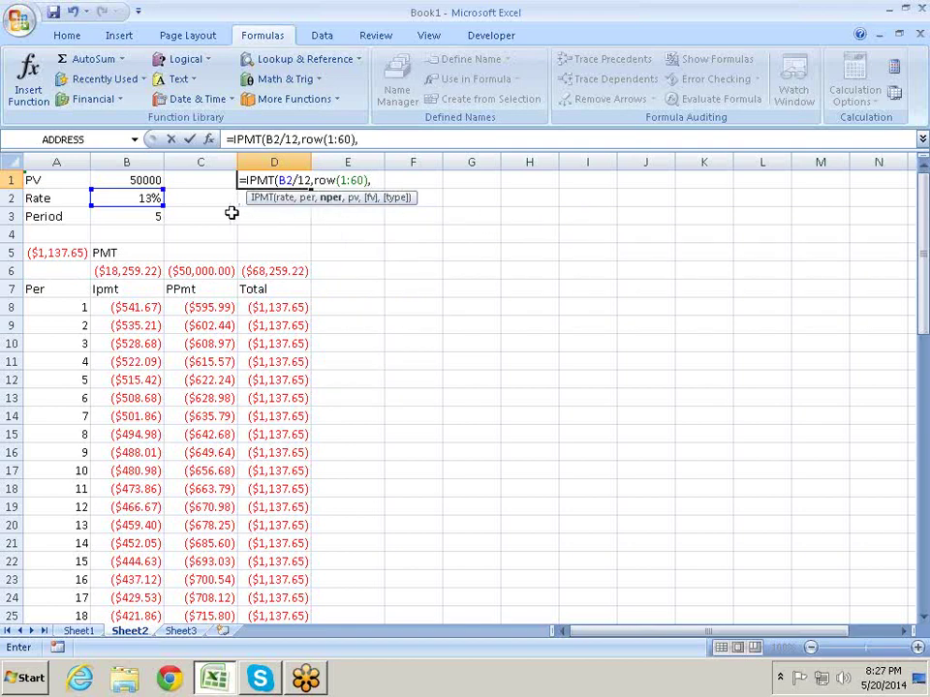
pyautogui.click(152, 215)
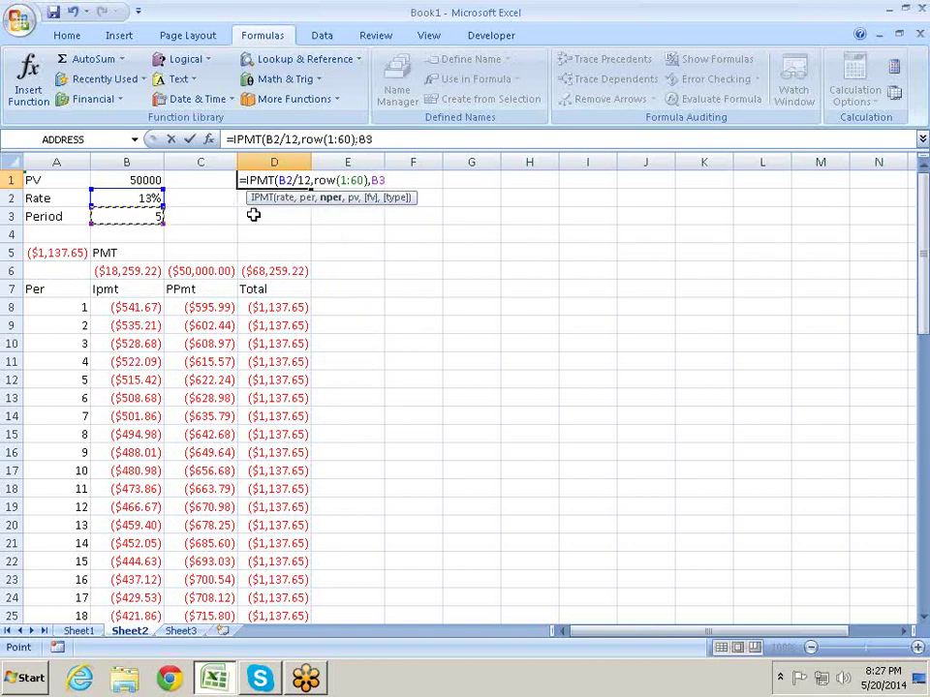
pyautogui.write('*12')
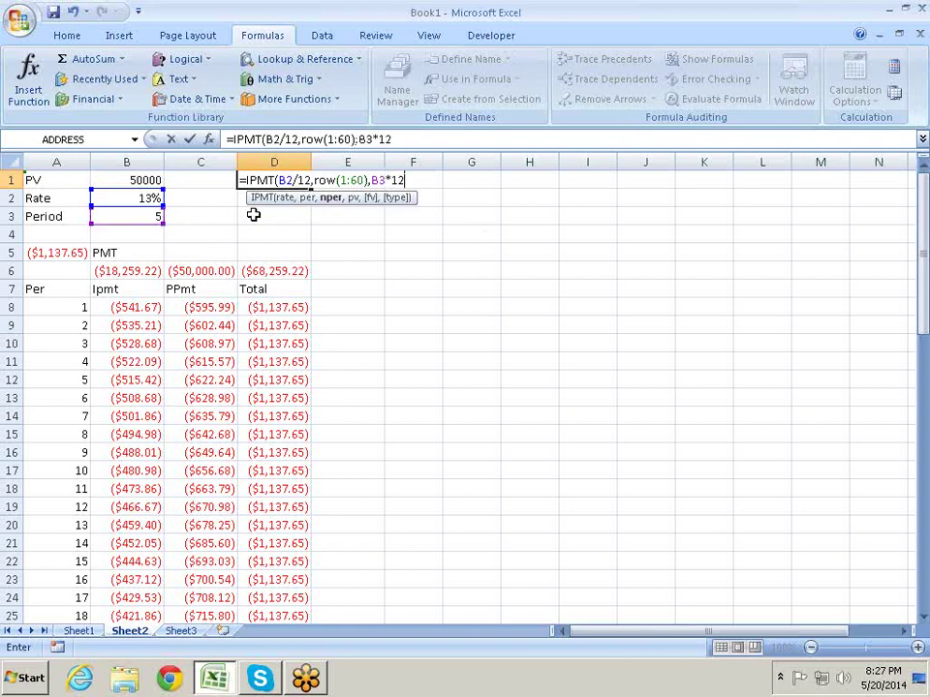
pyautogui.write(',')
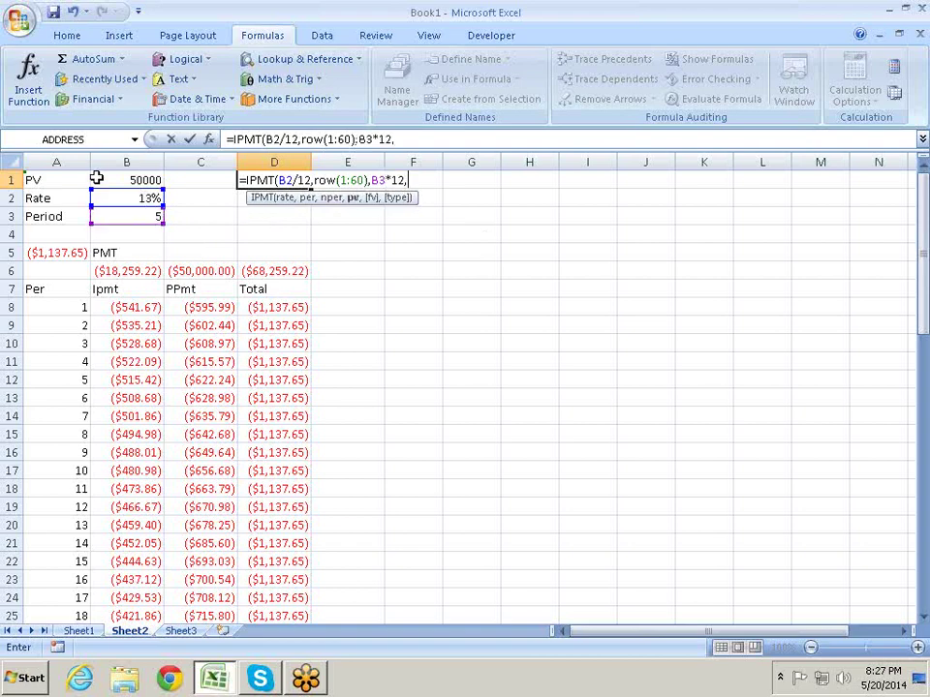
pyautogui.click(117, 183)
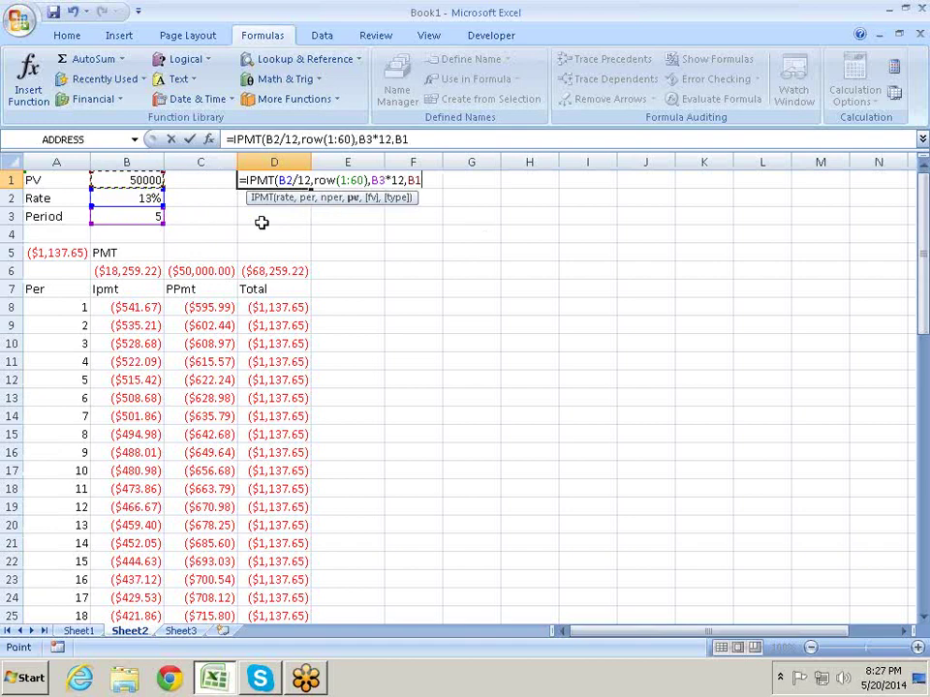
pyautogui.write(')')
pyautogui.hotkey('ctrl', 'shift', 'Return')
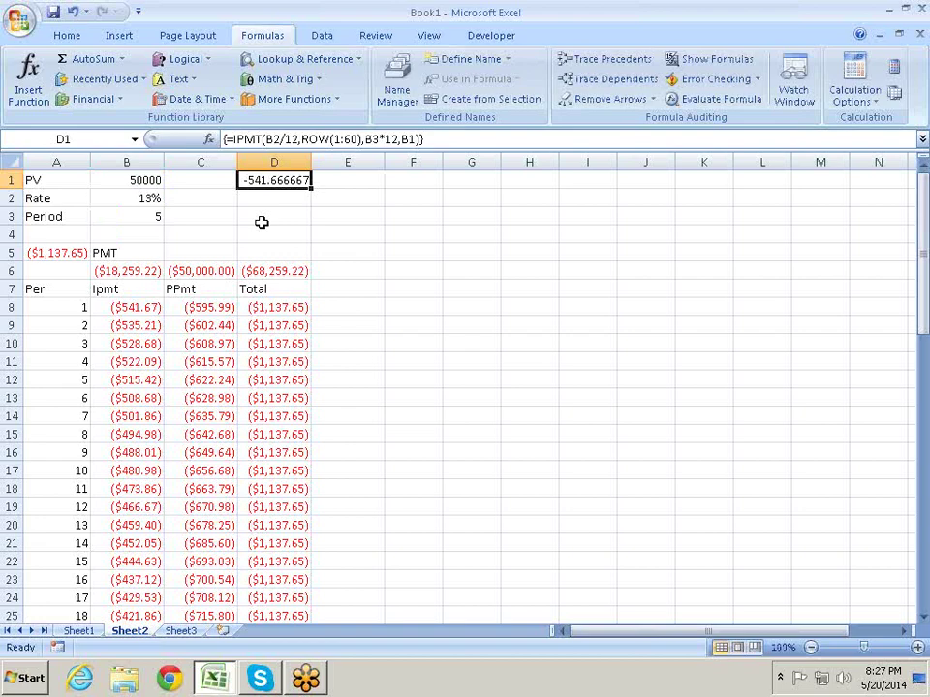
pyautogui.press('Left')
pyautogui.press('Left')
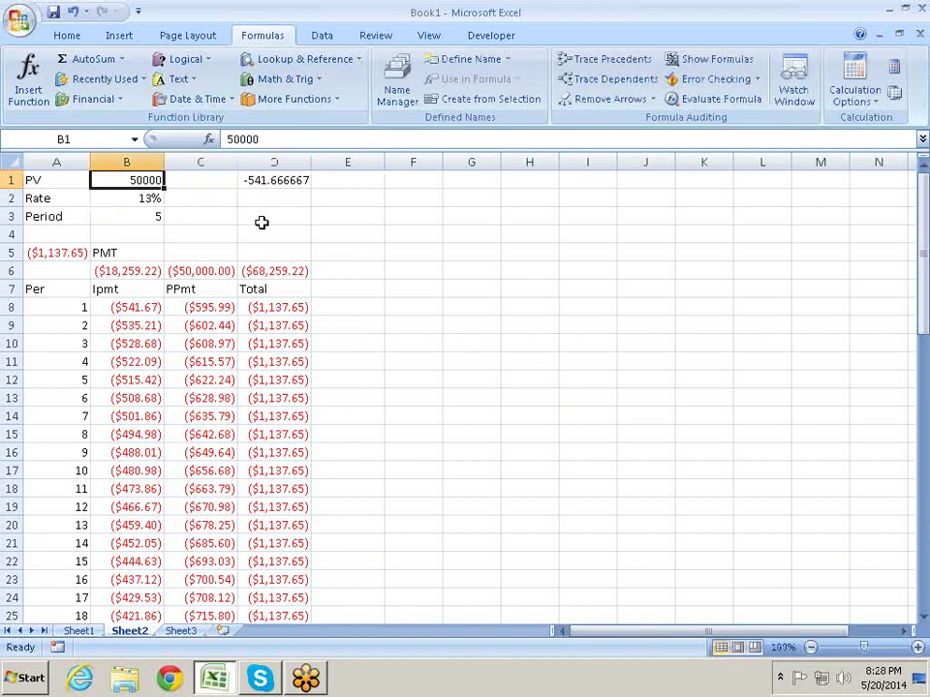
pyautogui.press('Down')
pyautogui.press('Down')
pyautogui.press('Down')
pyautogui.press('Down')
pyautogui.press('Down')
pyautogui.press('Down')
pyautogui.press('Down')
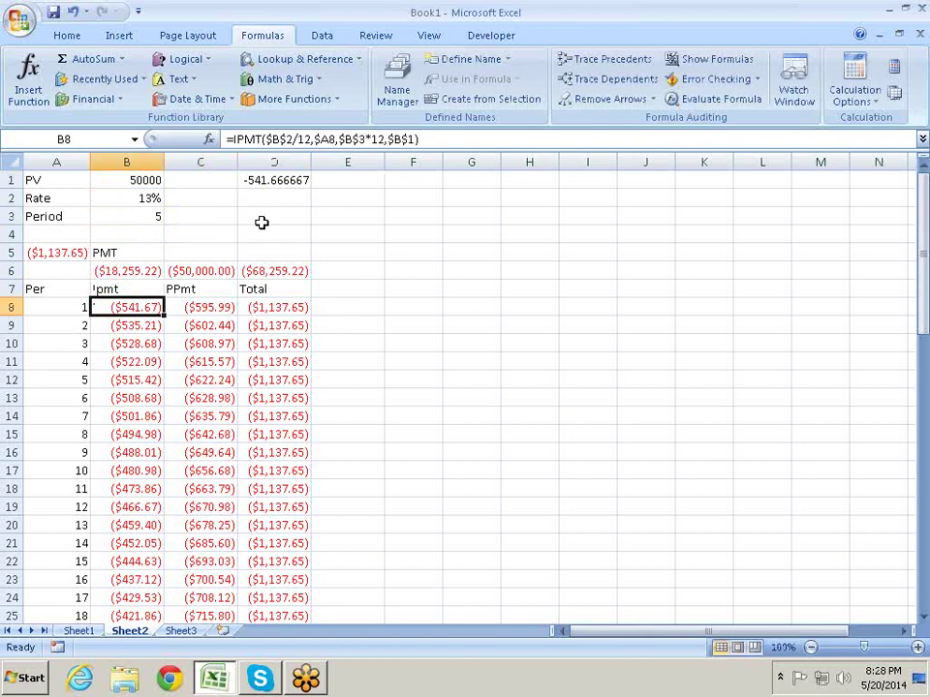
pyautogui.hotkey('ctrl', 'shift', 'Down')
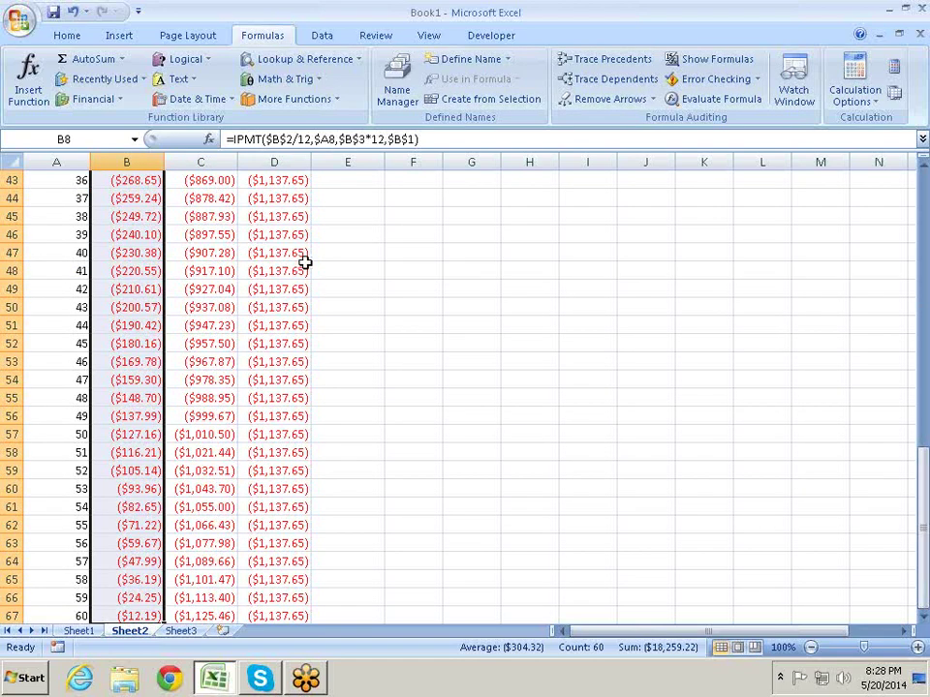
pyautogui.scroll(7, 310, 254)
pyautogui.scroll(7, 329, 233)
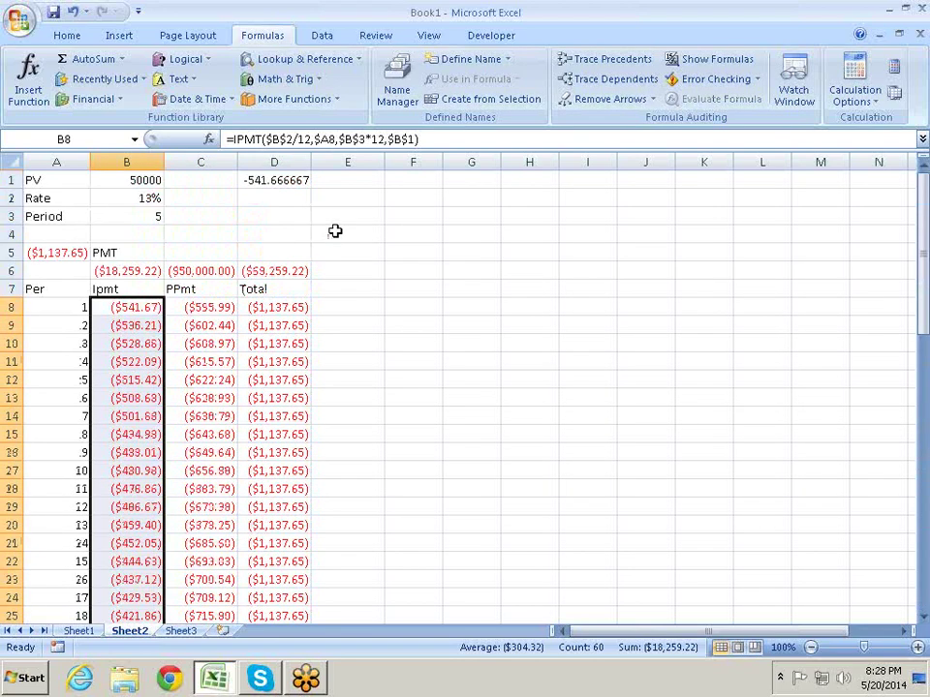
pyautogui.click(297, 180)
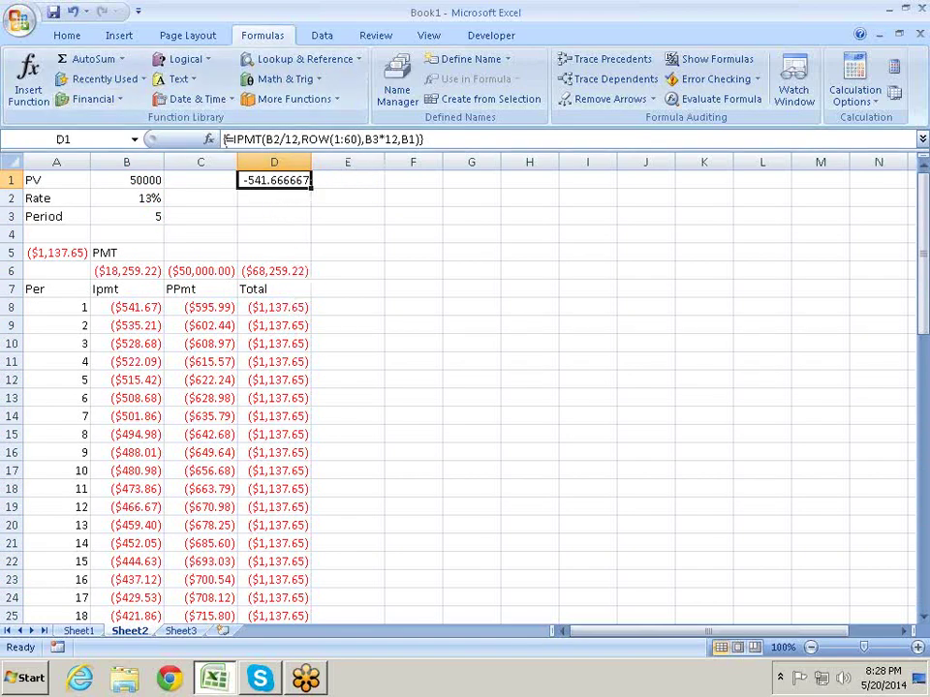
pyautogui.click(232, 138)
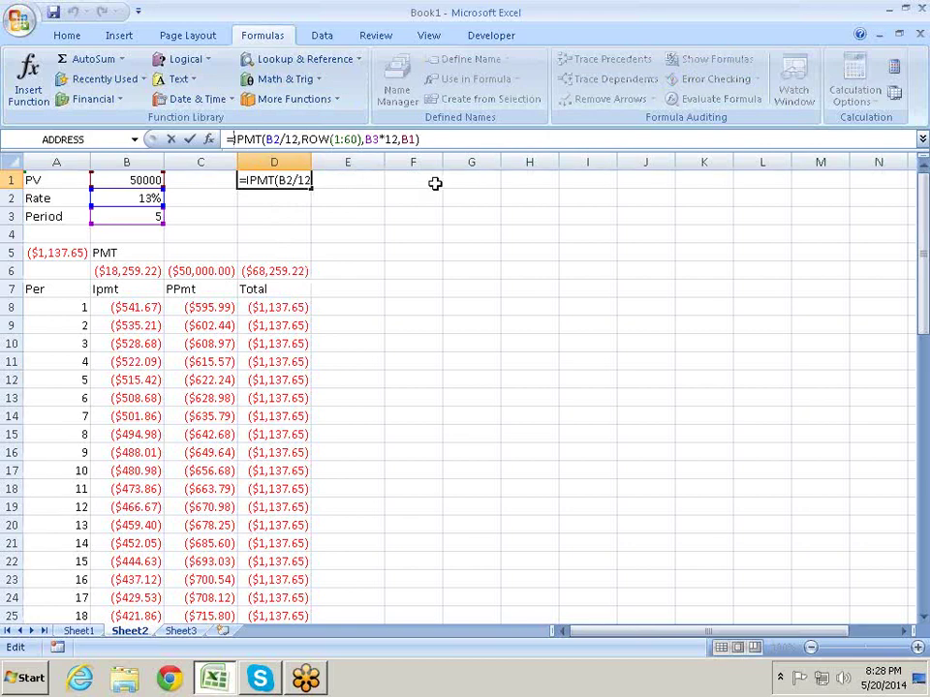
pyautogui.write('abs')
pyautogui.press('Tab')
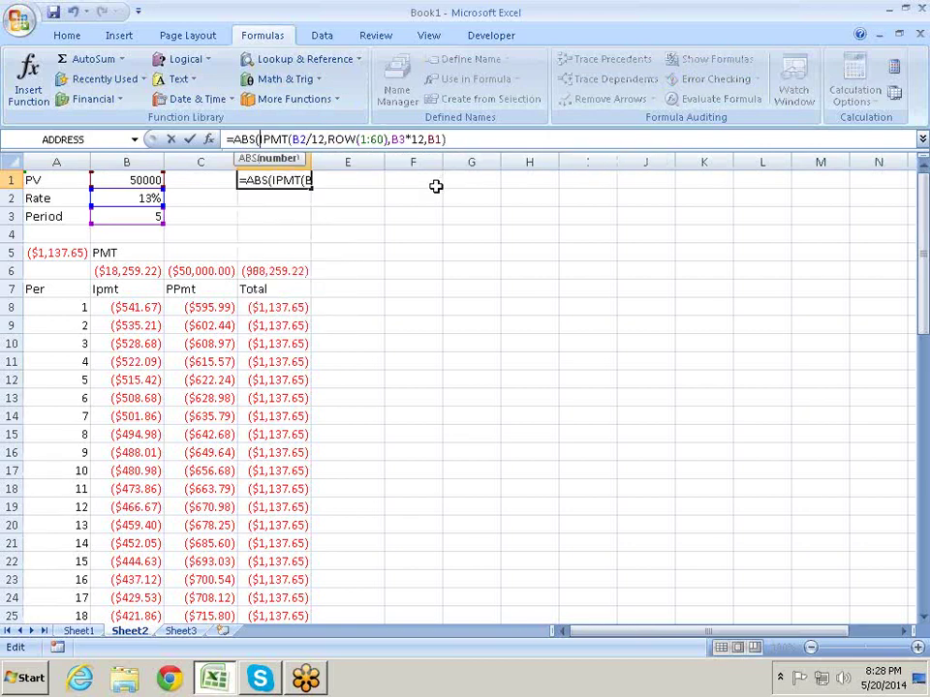
pyautogui.press('Right')
pyautogui.press('Right')
pyautogui.press('Right')
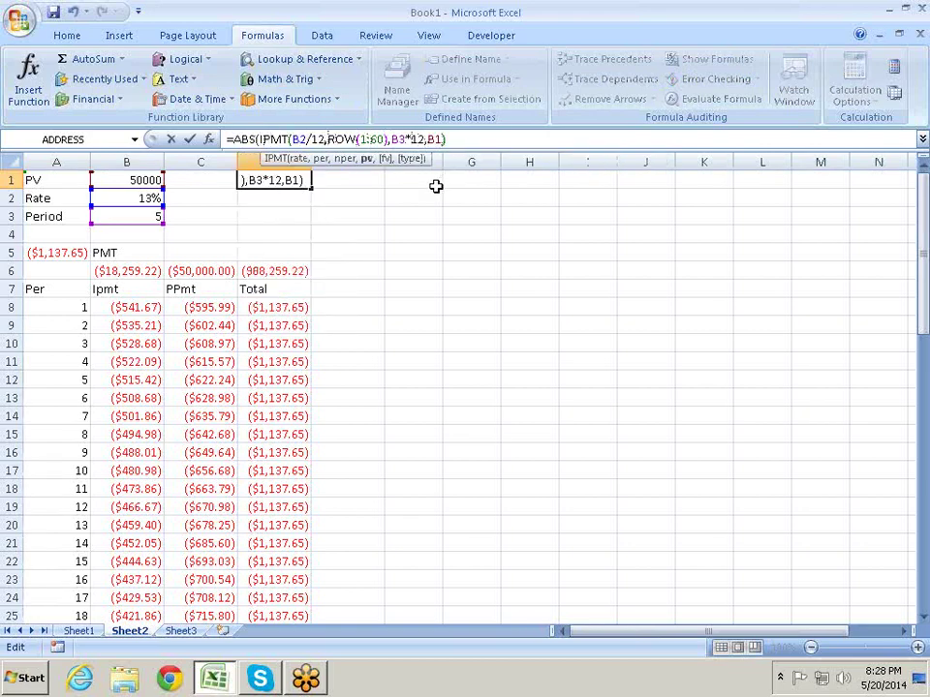
pyautogui.press('Right')
pyautogui.write(')')
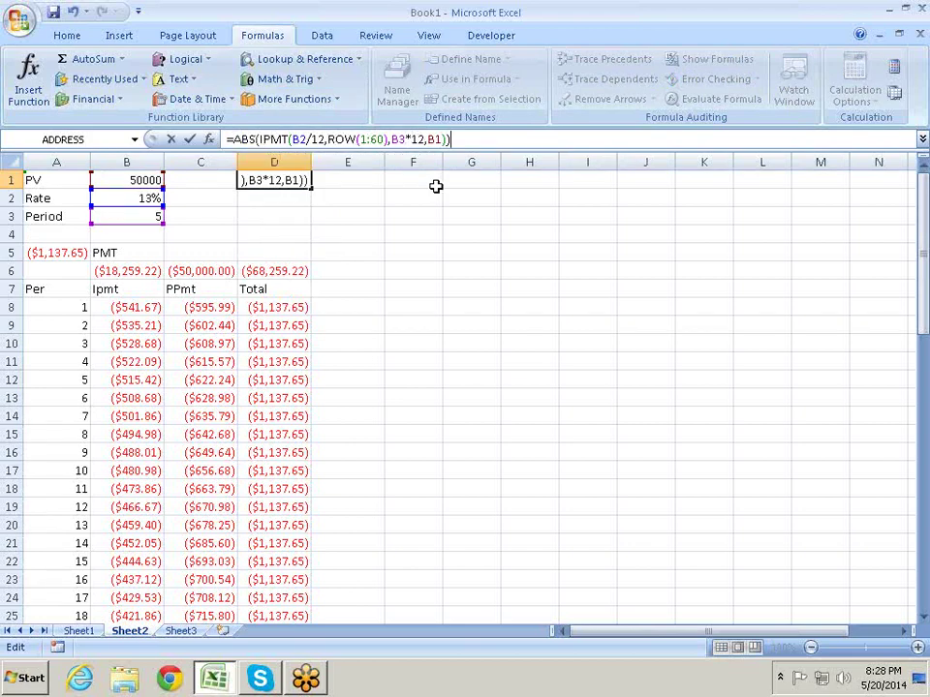
pyautogui.hotkey('ctrl', 'shift', 'Return')
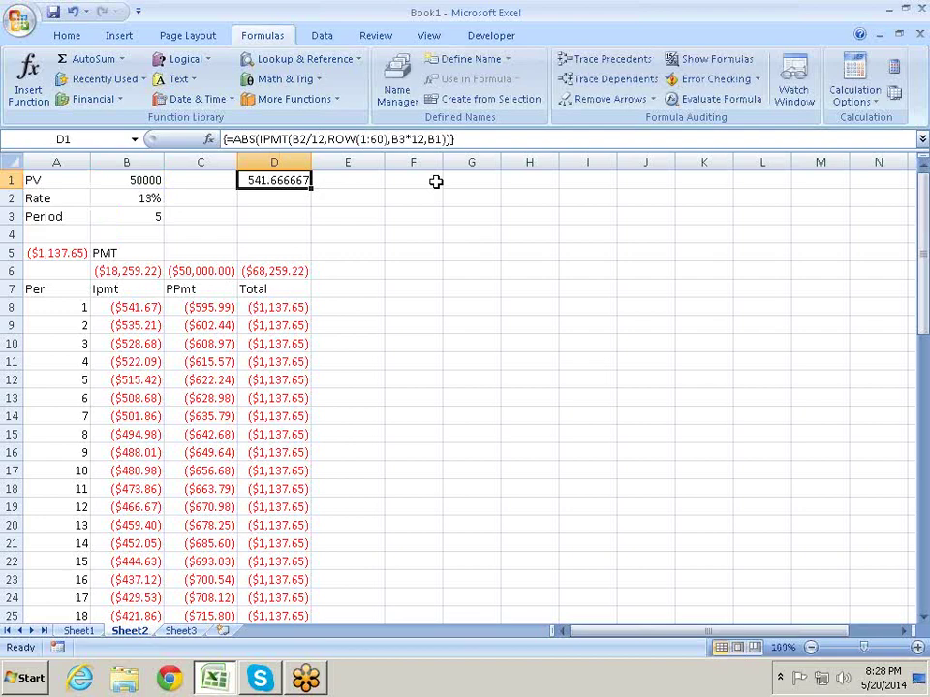
pyautogui.hotkey('ctrl', 'z')
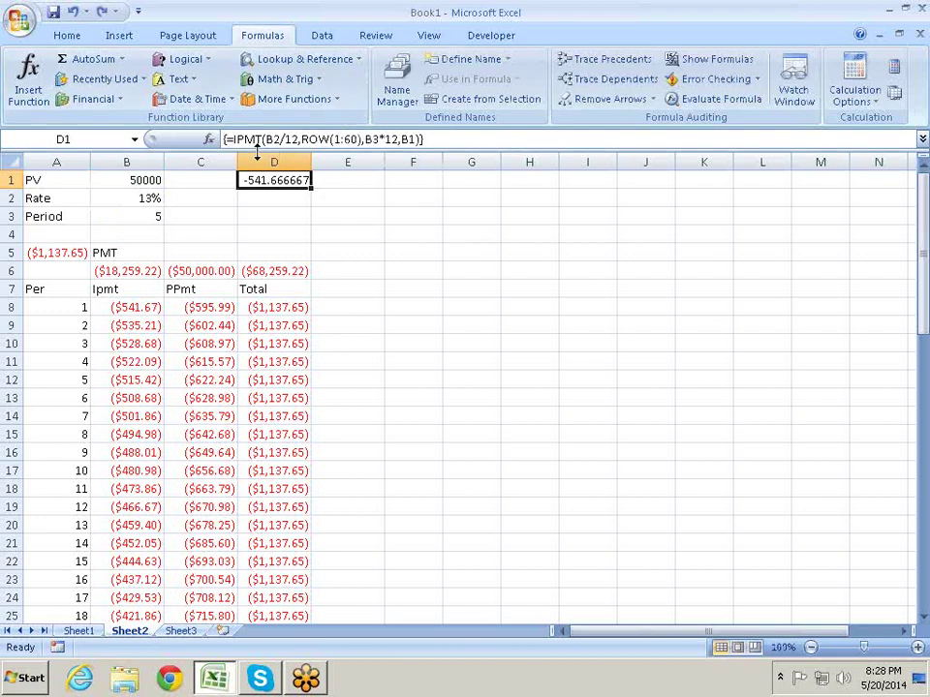
# - Wrap D1's IPMT formula in SUM( ) and array-enter it, giving -18259.2191
pyautogui.click(232, 139)
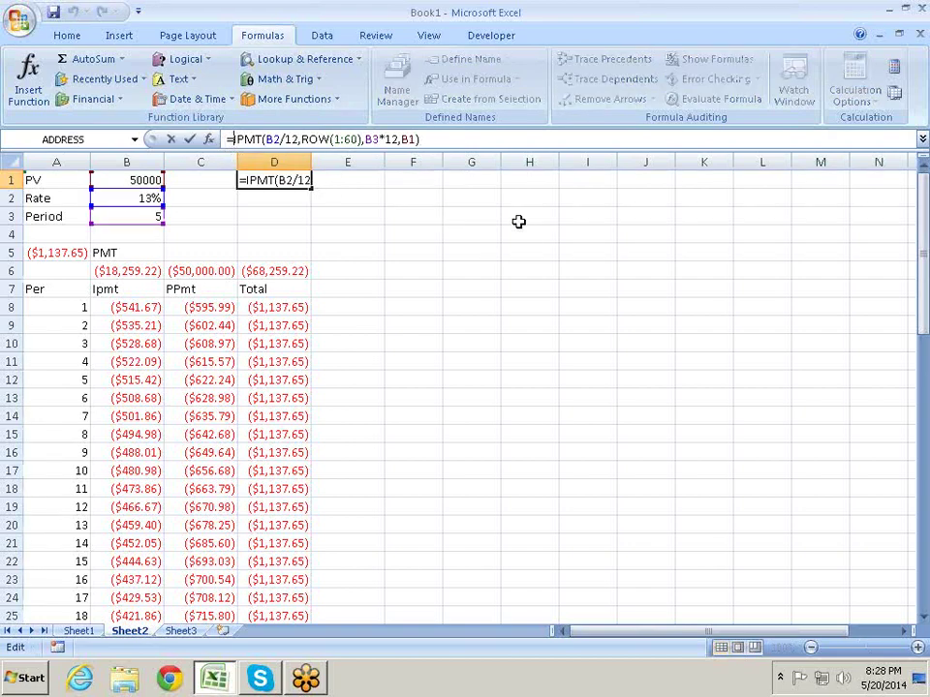
pyautogui.write('sum')
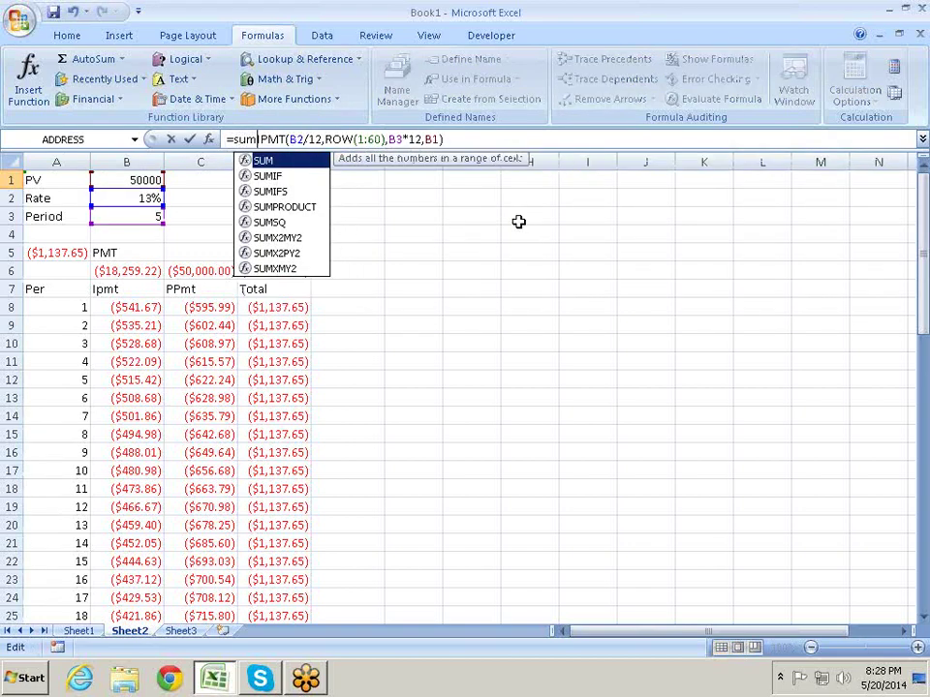
pyautogui.press('Tab')
pyautogui.press('Right')
pyautogui.press('Right')
pyautogui.press('Right')
pyautogui.press('Right')
pyautogui.press('Right')
pyautogui.press('Right')
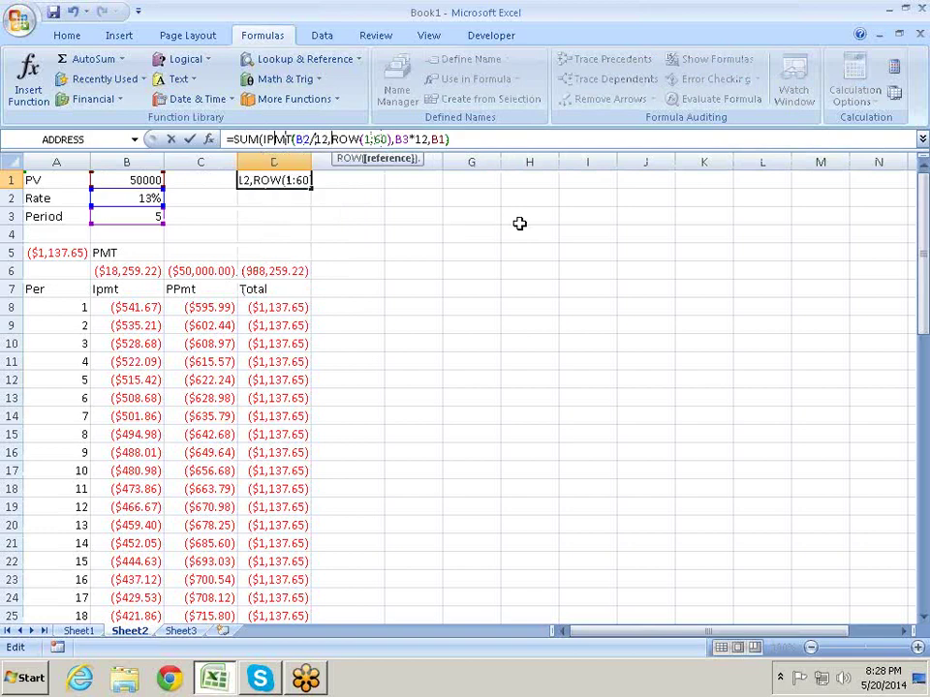
pyautogui.press('Right')
pyautogui.press('Right')
pyautogui.press('Right')
pyautogui.press('Right')
pyautogui.press('Right')
pyautogui.press('Right')
pyautogui.press('Right')
pyautogui.press('Right')
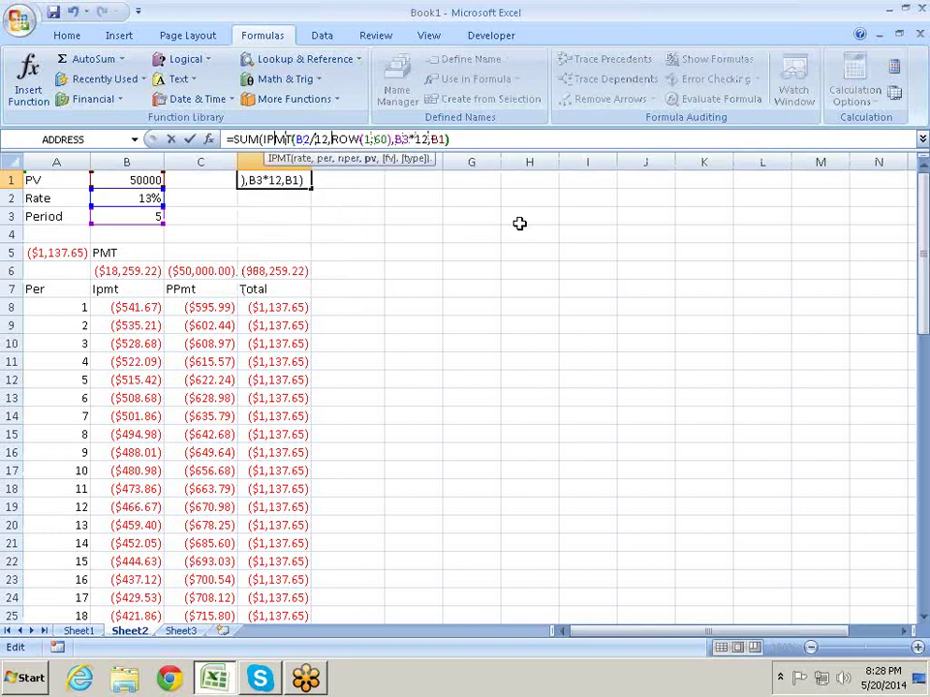
pyautogui.press('End')
pyautogui.write(')')
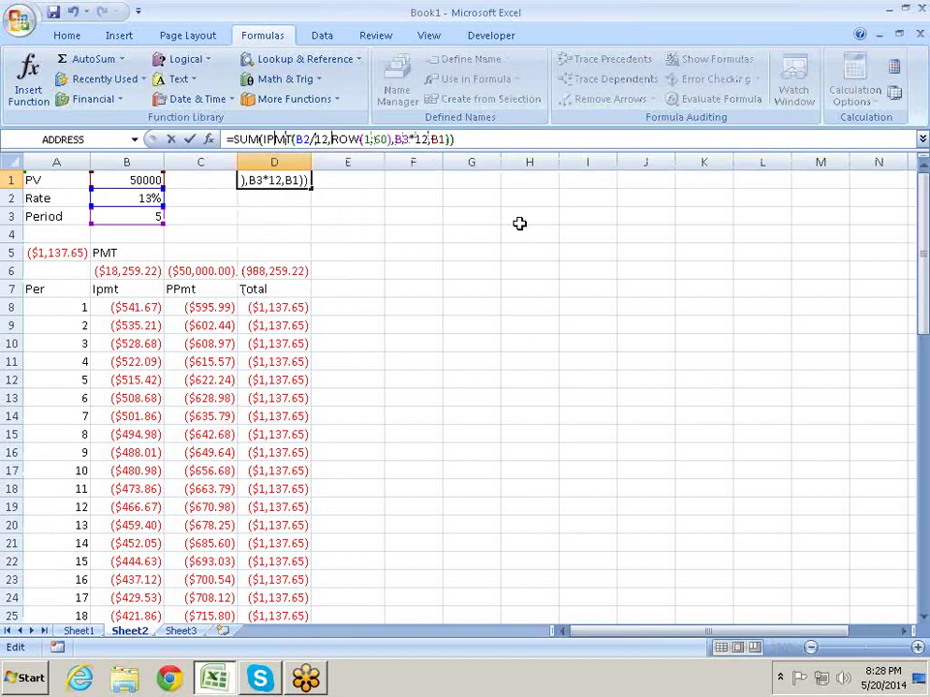
pyautogui.hotkey('ctrl', 'shift', 'Return')
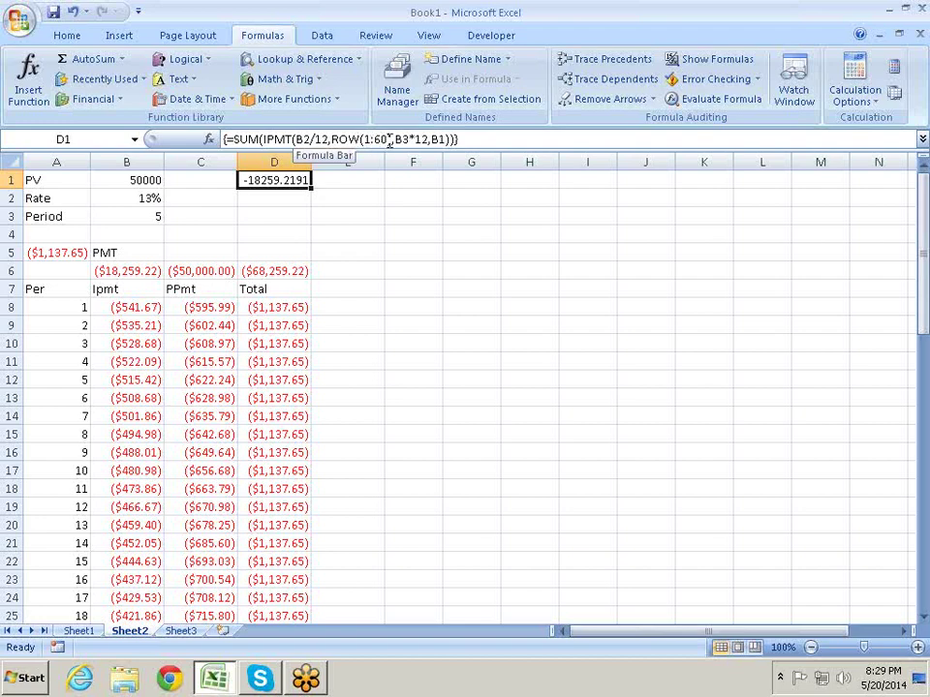
pyautogui.moveTo(387, 141); pyautogui.dragTo(329, 137)
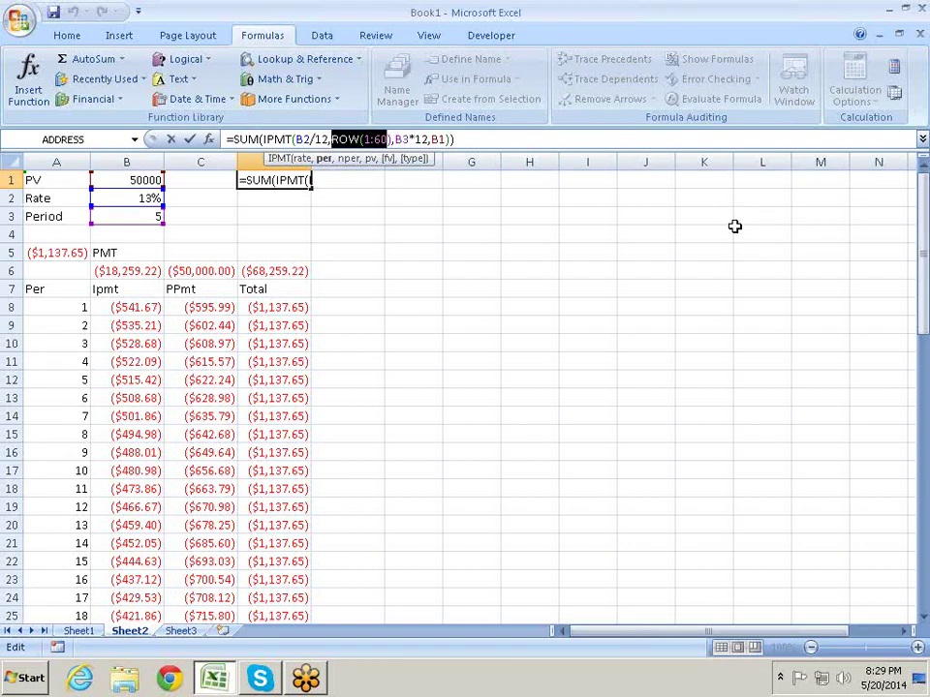
pyautogui.hotkey('ctrl', 'shift', 'Return')
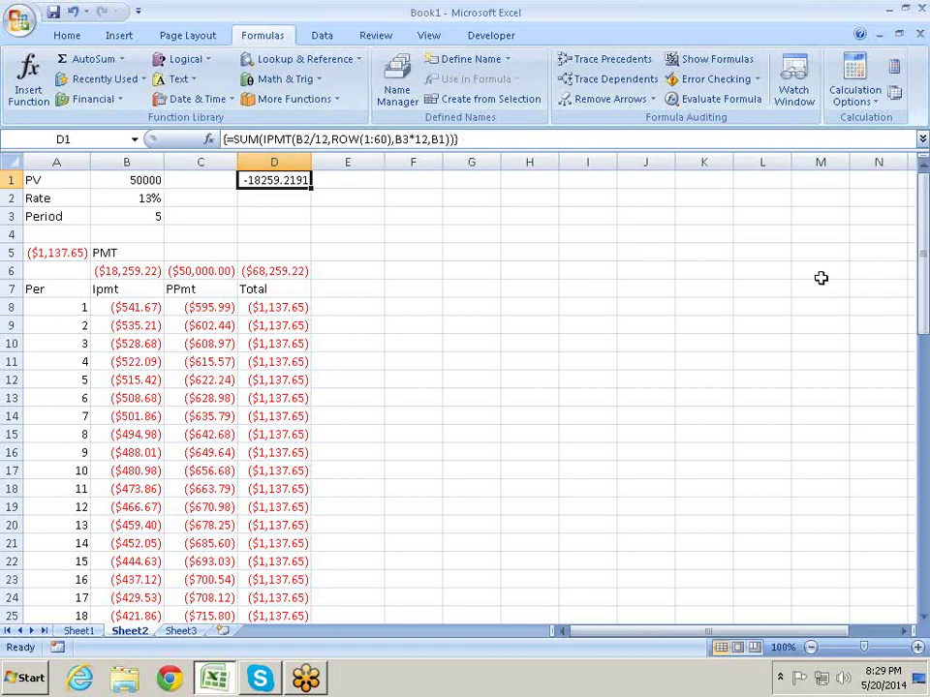
pyautogui.click(709, 106)
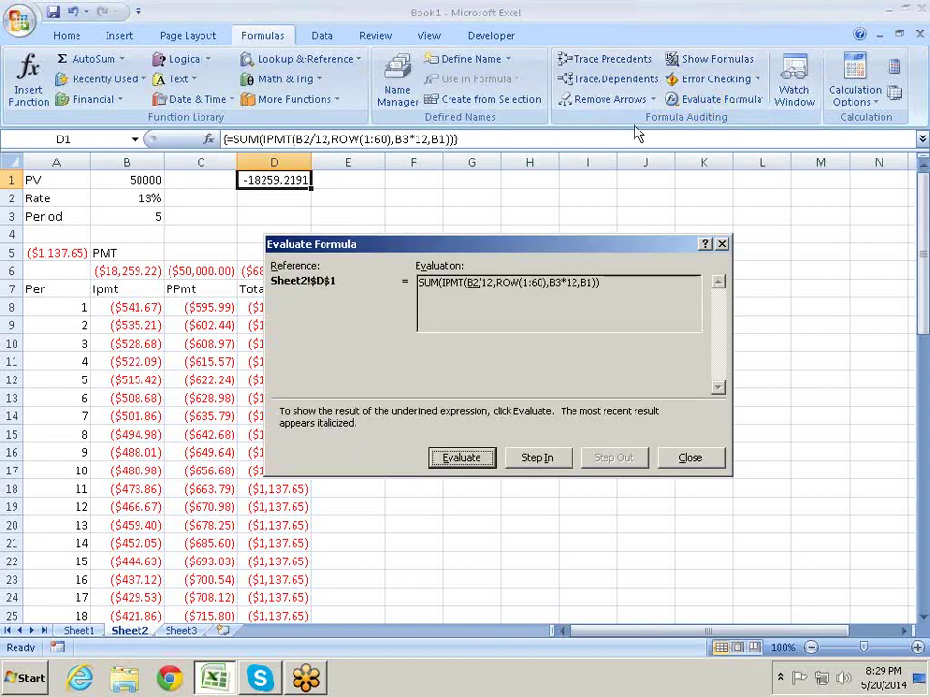
pyautogui.moveTo(533, 254); pyautogui.dragTo(482, 248)
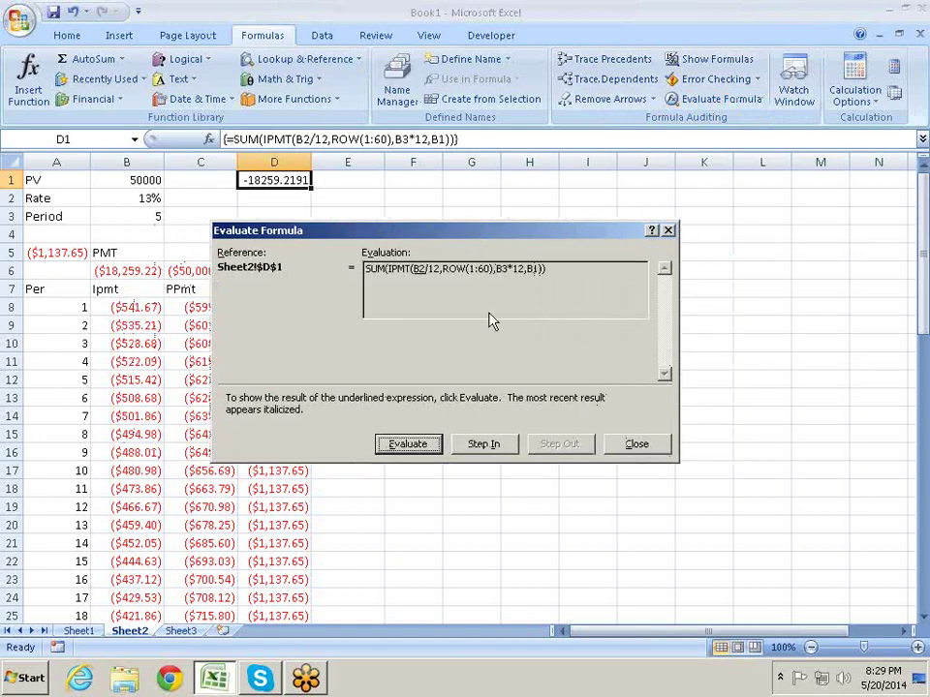
pyautogui.click(406, 444)
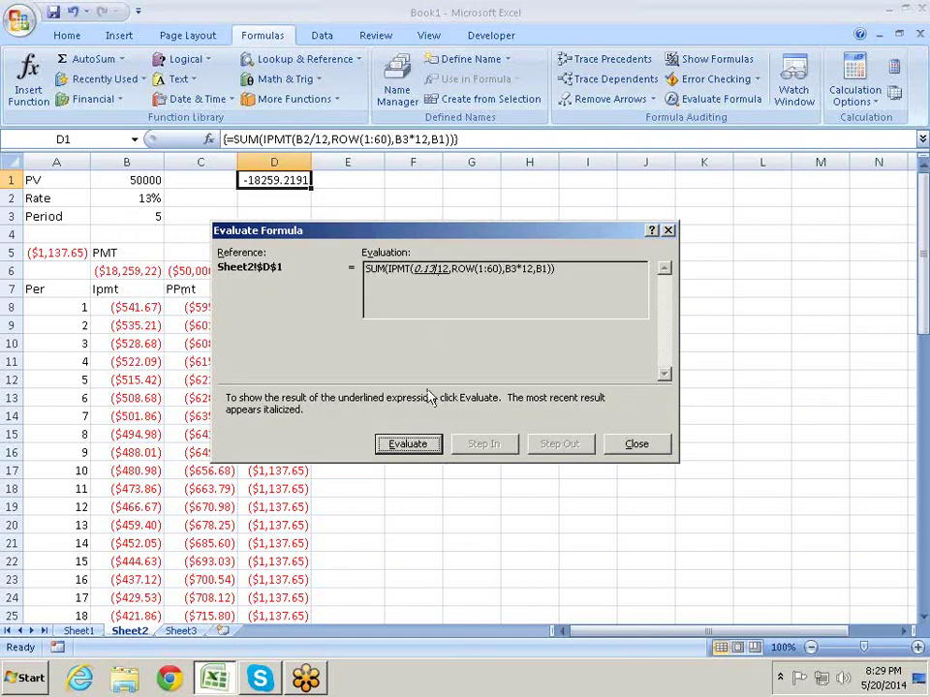
pyautogui.click(423, 448)
pyautogui.click(424, 449)
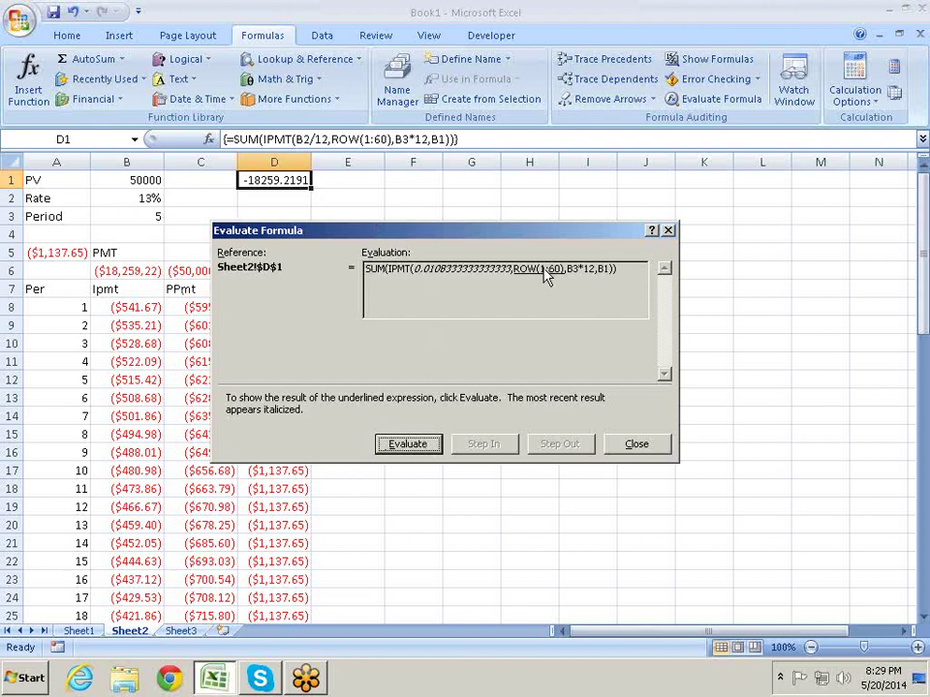
pyautogui.click(432, 449)
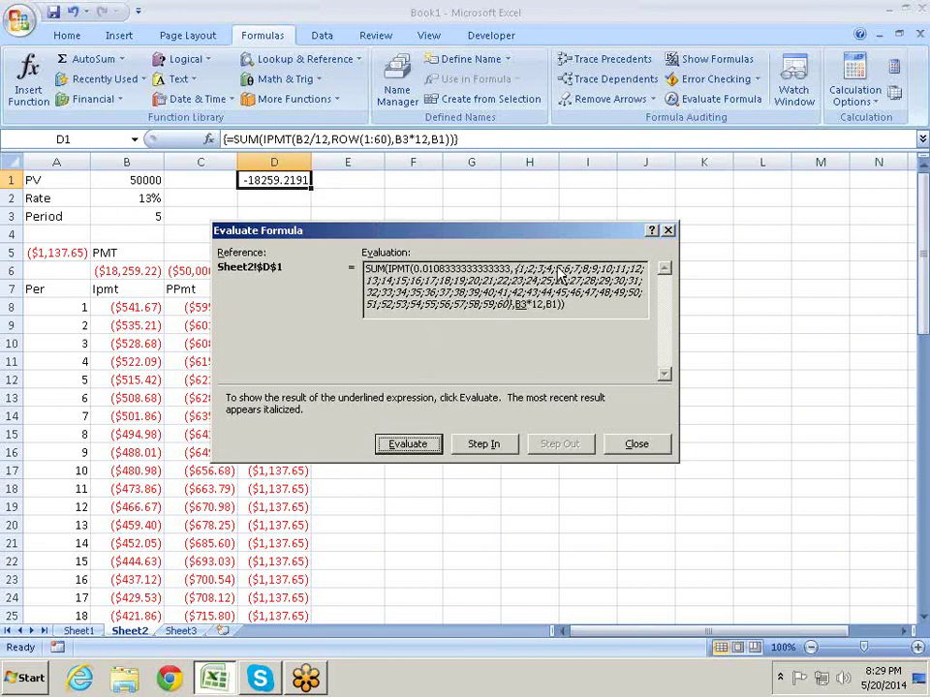
pyautogui.click(437, 451)
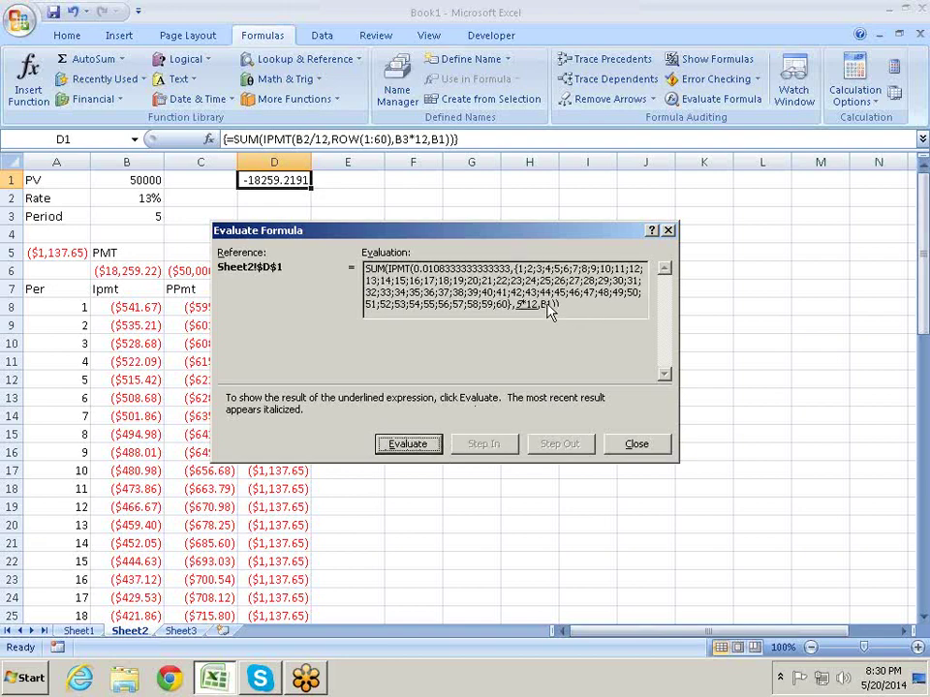
pyautogui.click(406, 451)
pyautogui.click(429, 449)
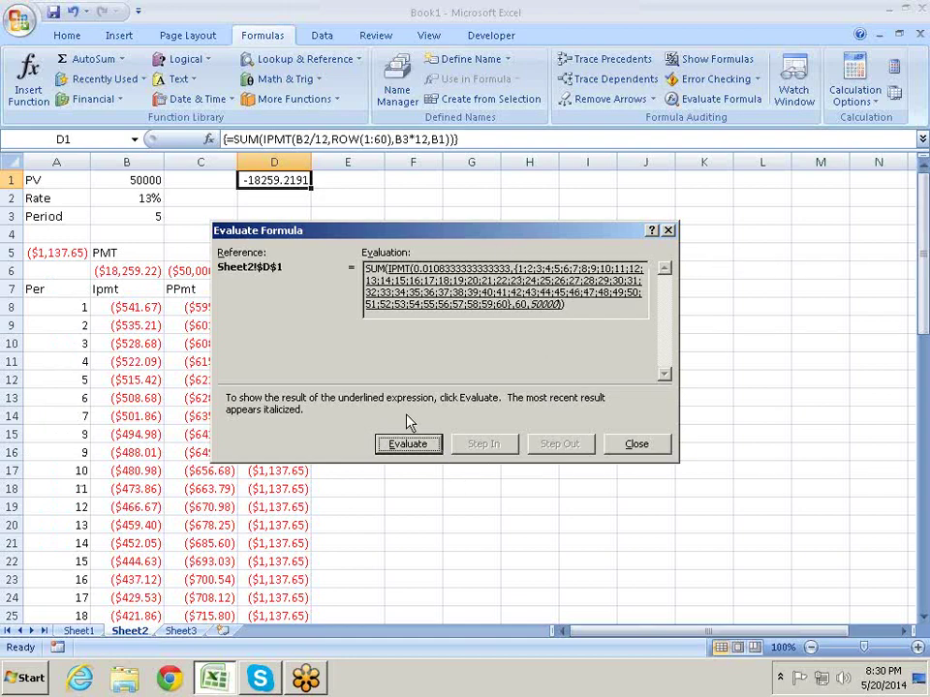
pyautogui.click(408, 445)
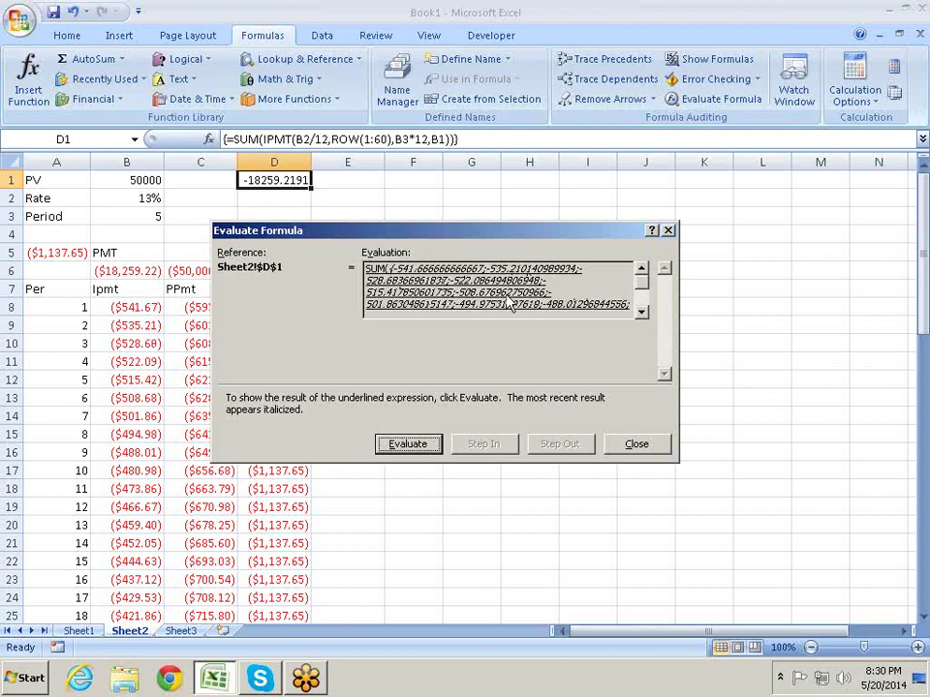
pyautogui.click(640, 311)
pyautogui.click(640, 311)
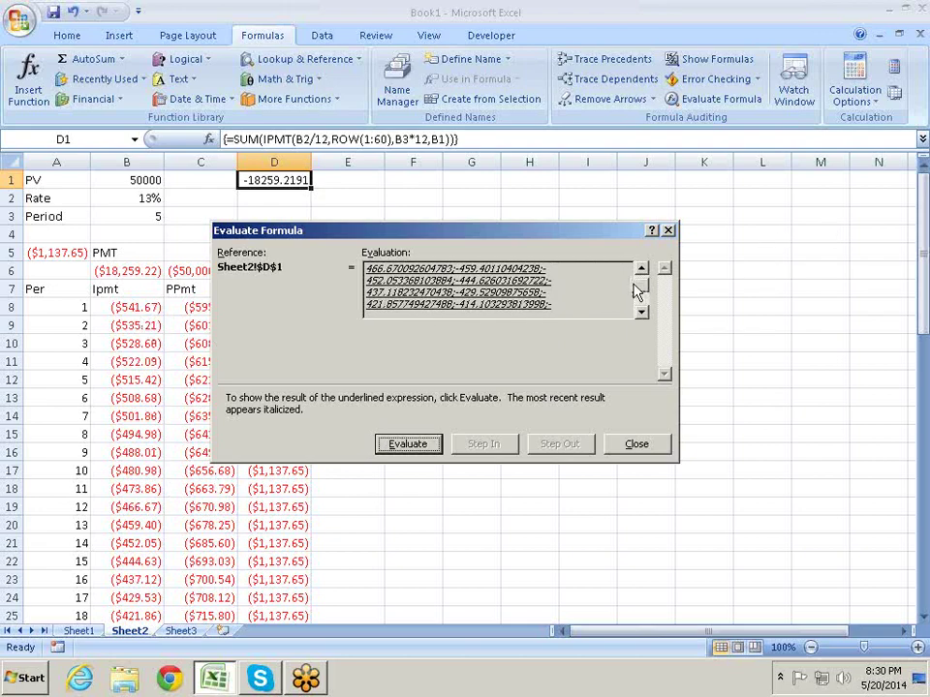
pyautogui.moveTo(642, 287); pyautogui.dragTo(640, 271)
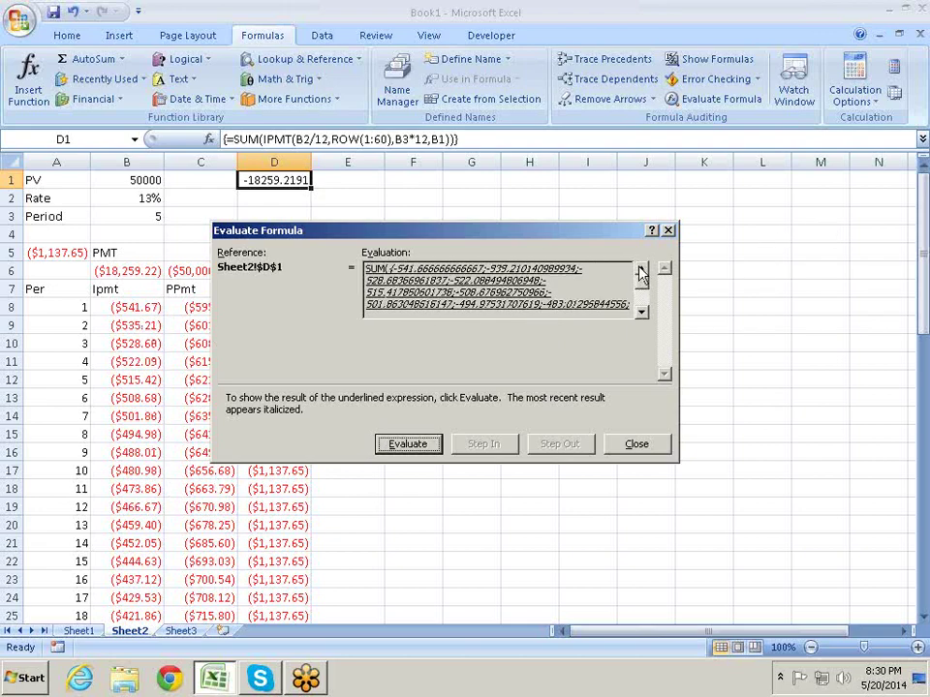
pyautogui.click(419, 450)
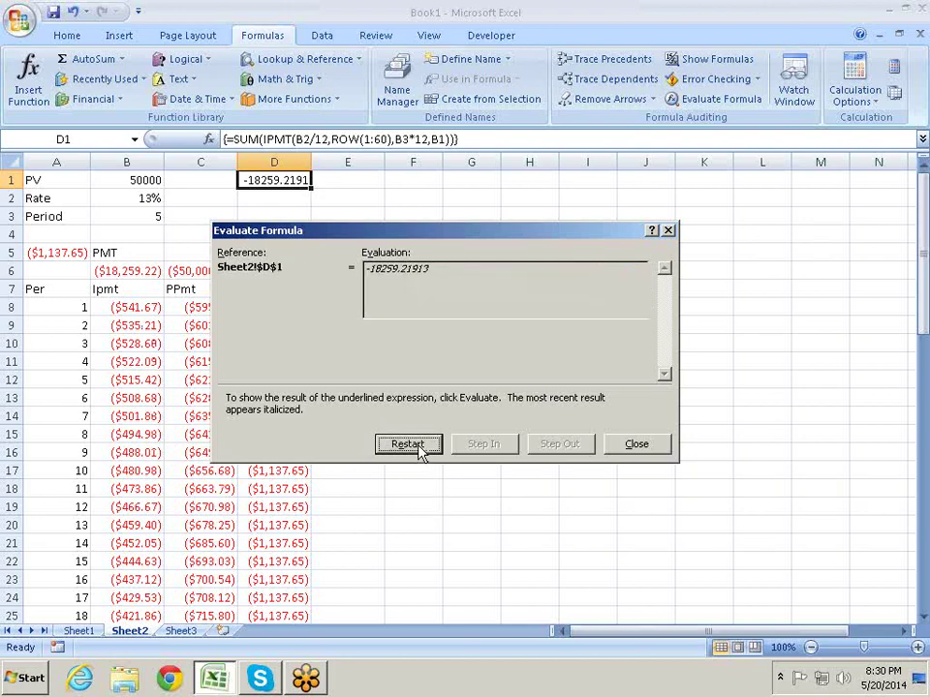
pyautogui.click(654, 446)
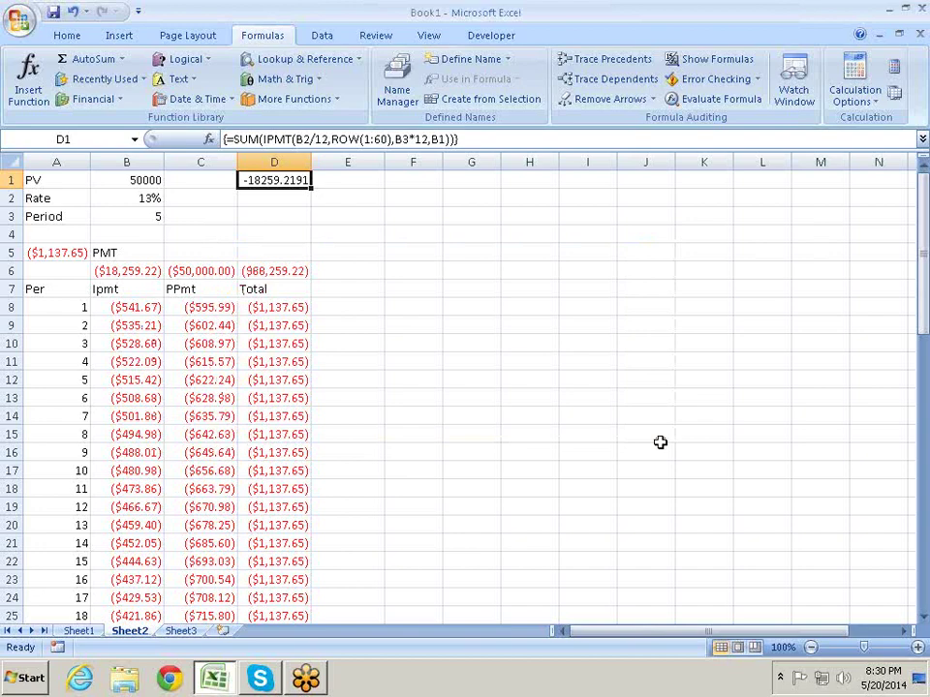